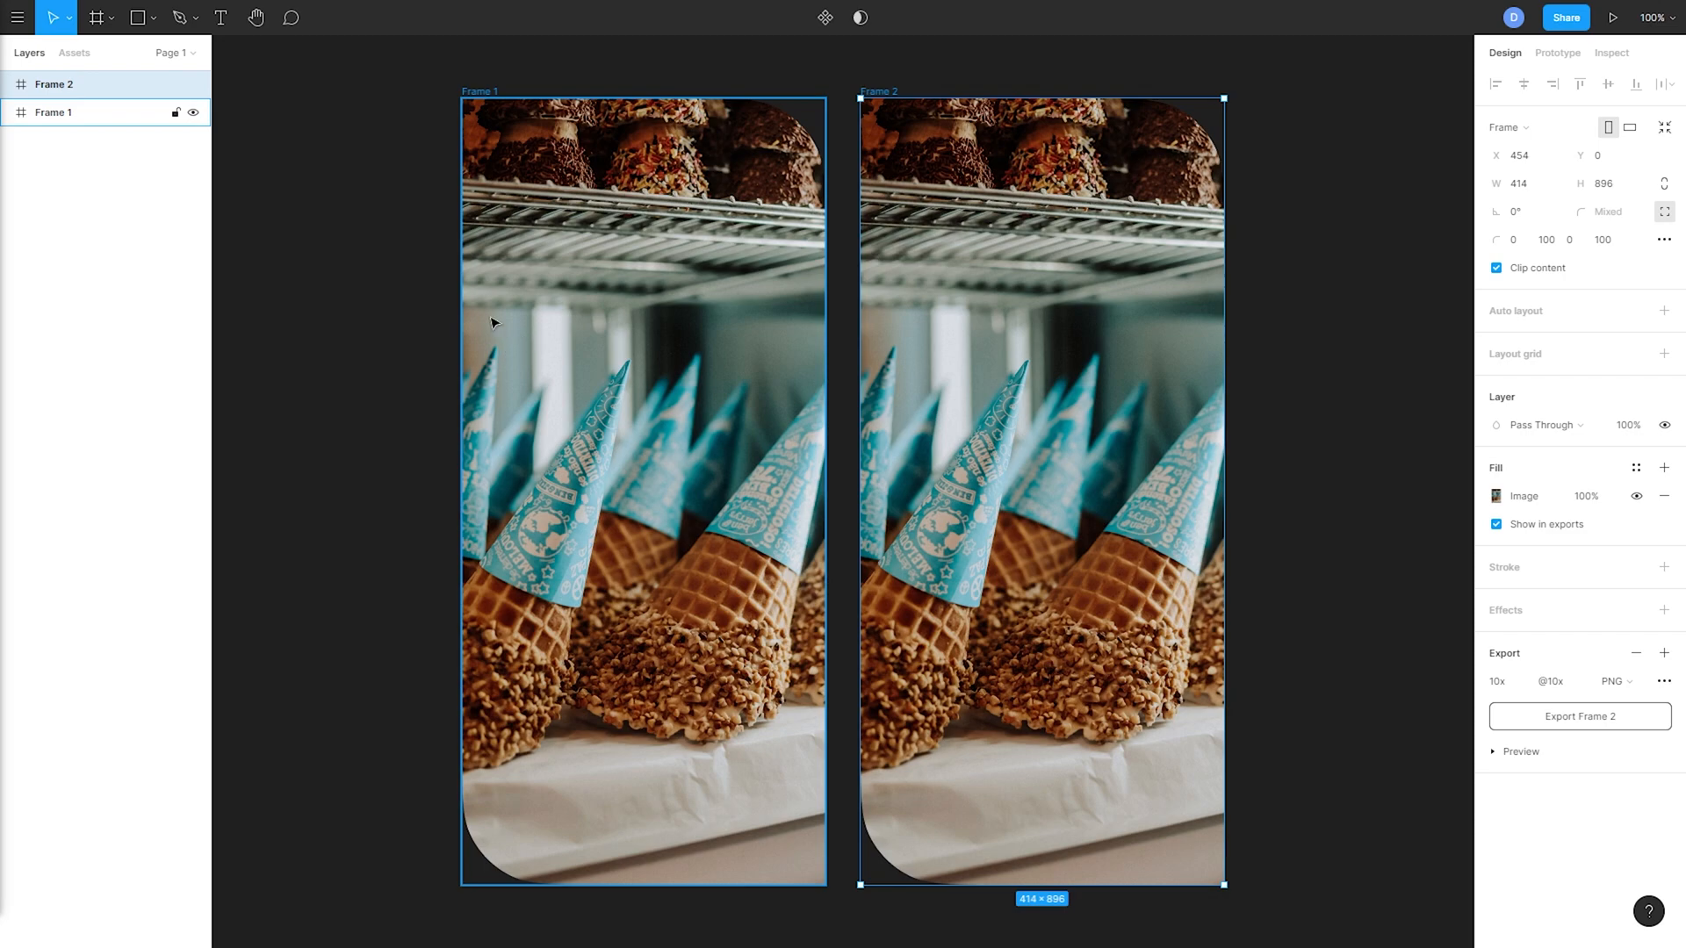
# - Try placing a default 100 × 100 slice on the empty canvas beside Frame 1
pyautogui.click(115, 27)
pyautogui.click(113, 26)
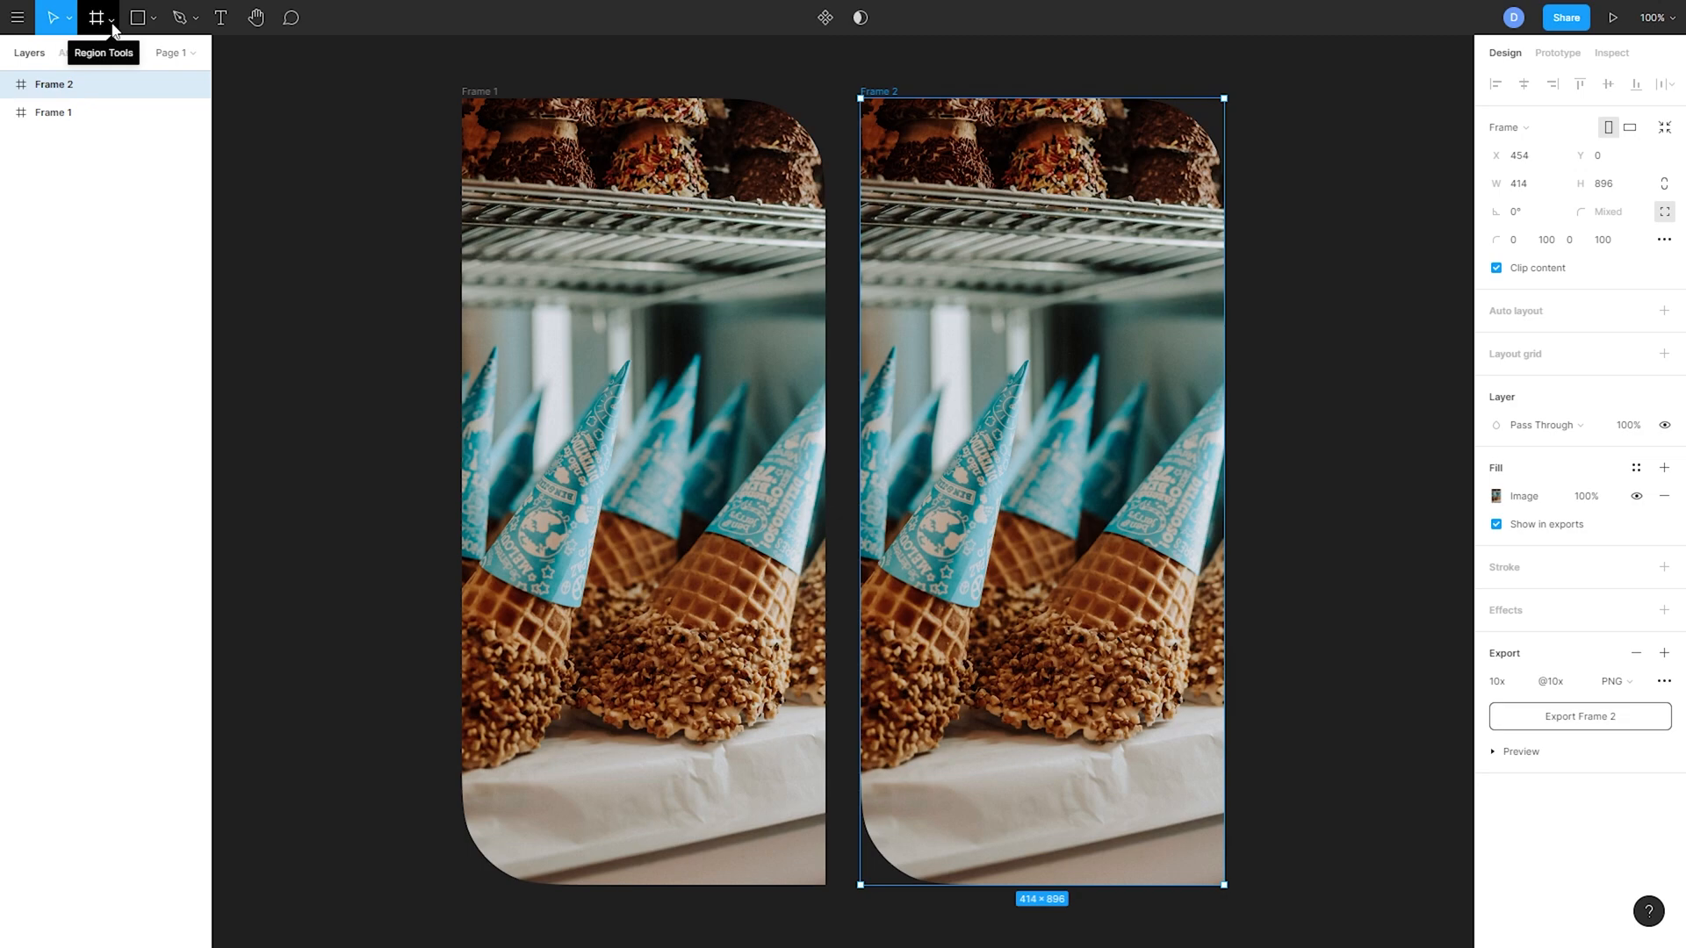
pyautogui.click(113, 26)
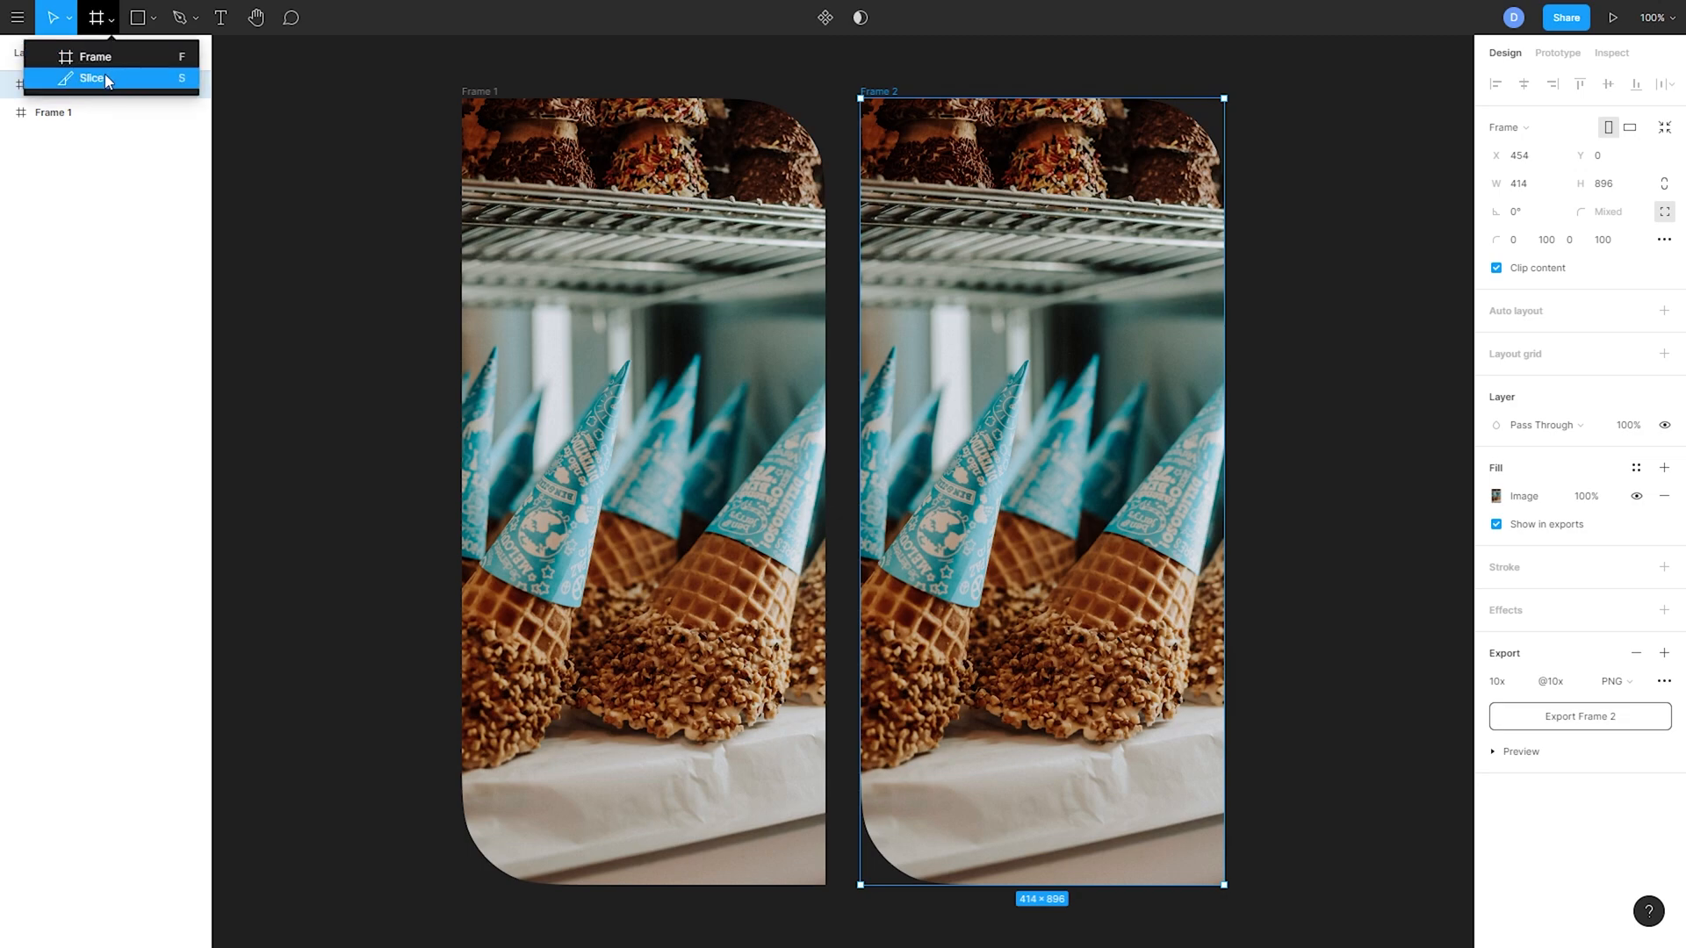
pyautogui.click(97, 78)
pyautogui.press('v')
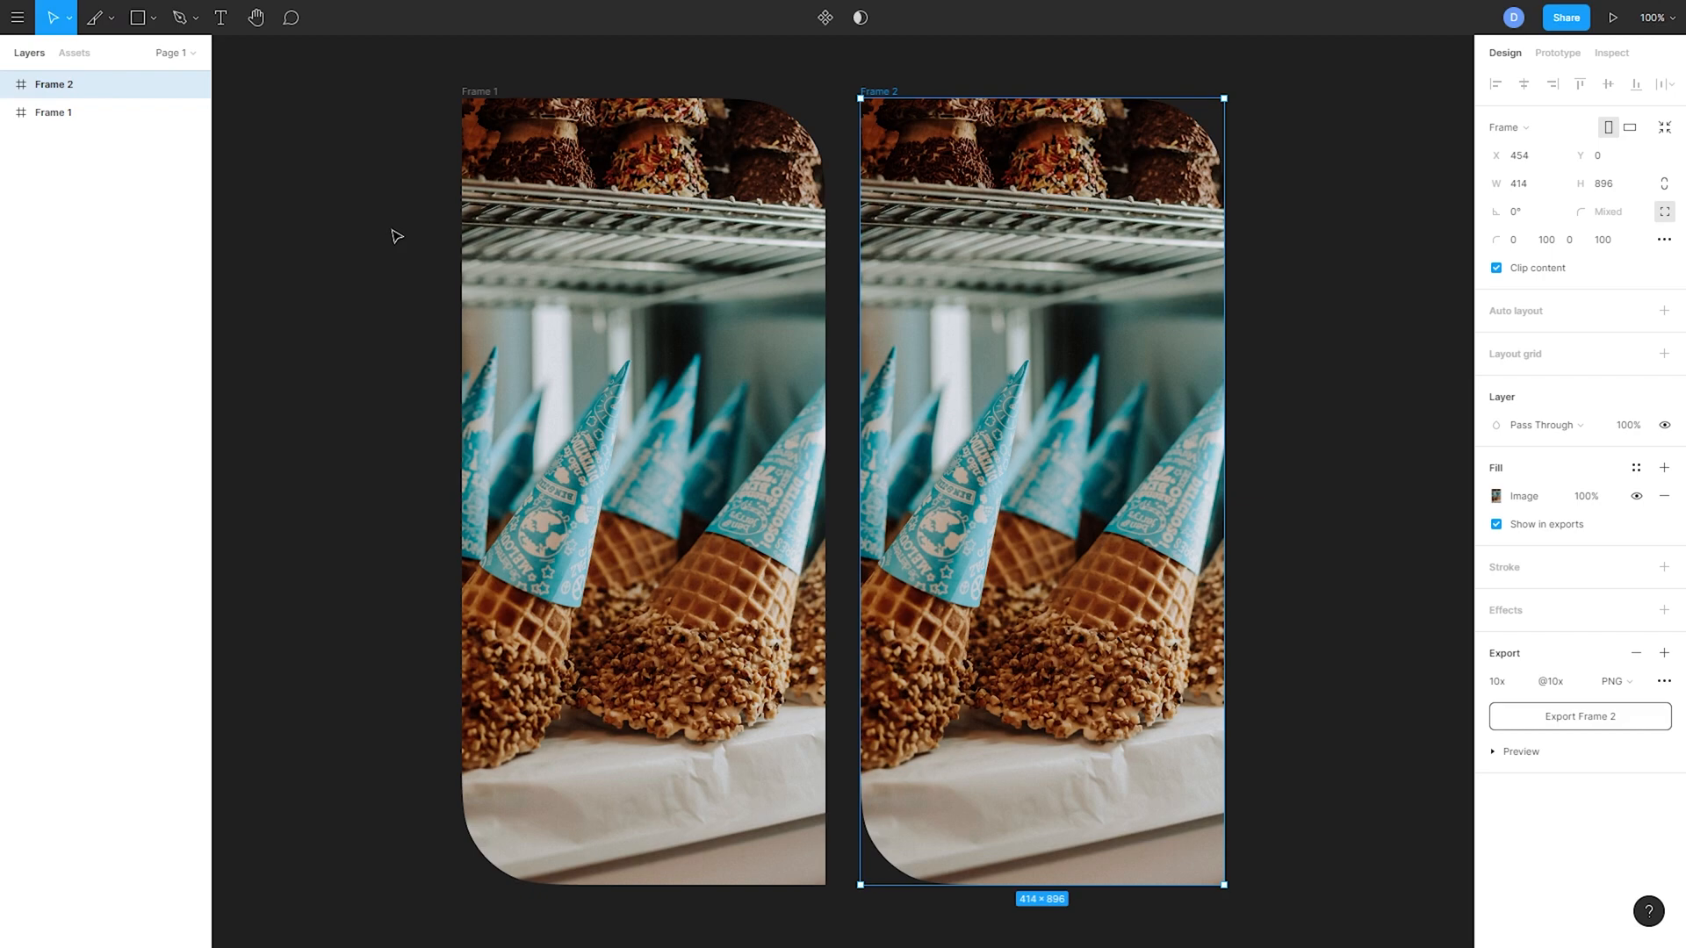
pyautogui.press('s')
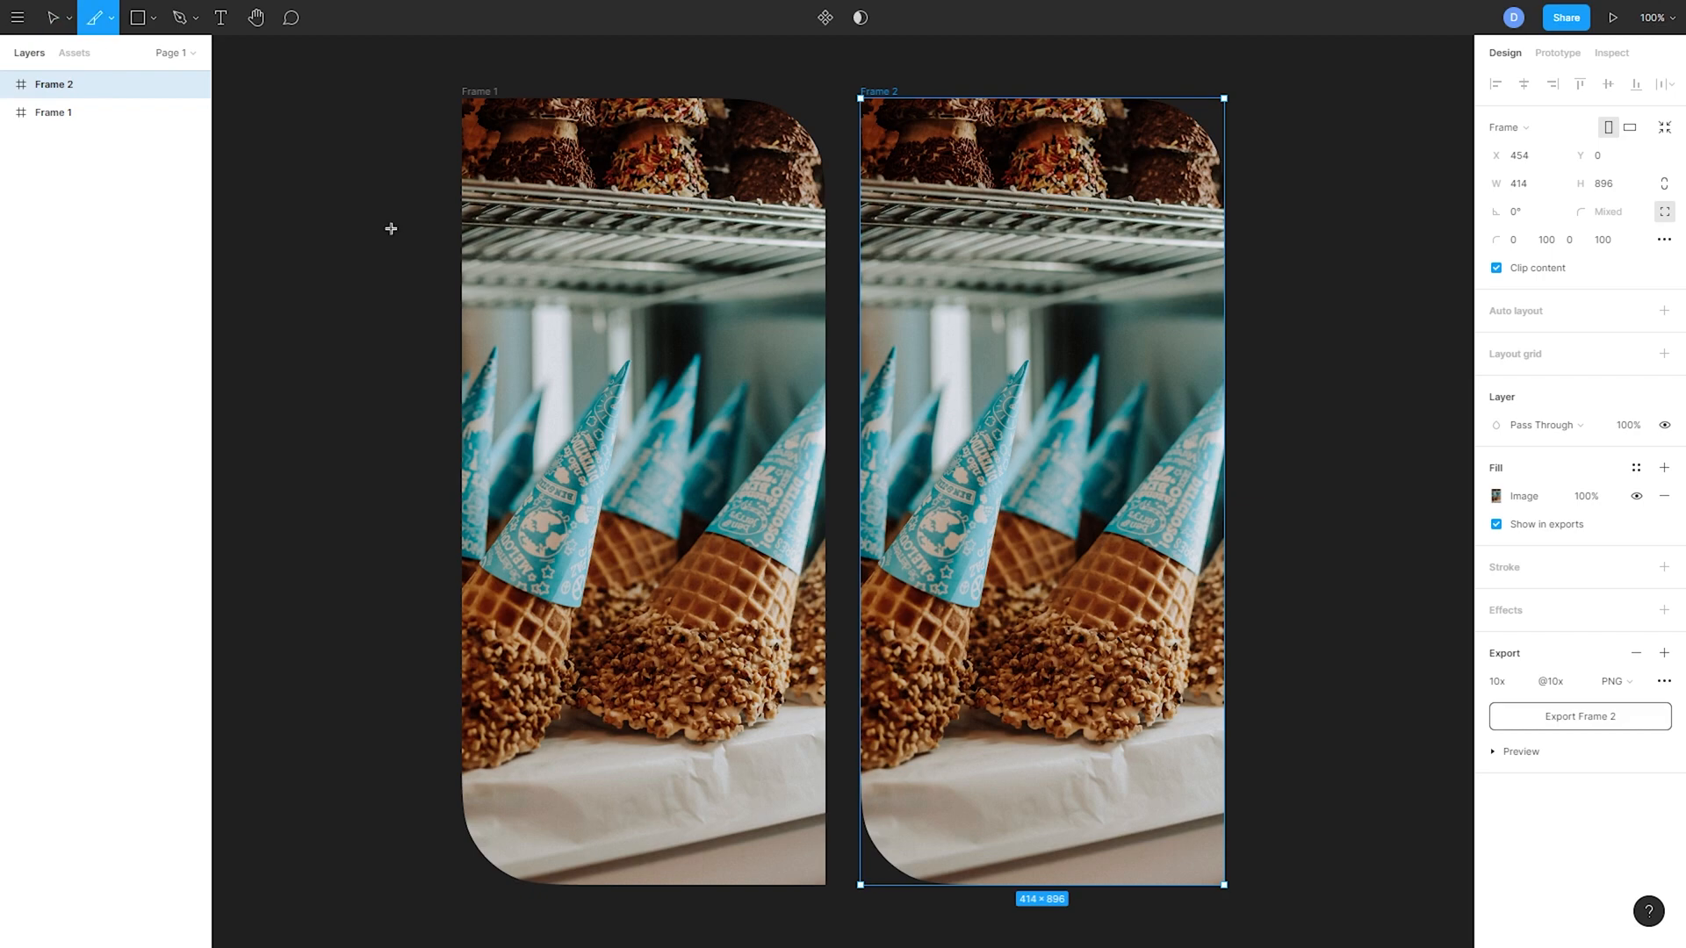
pyautogui.press('v')
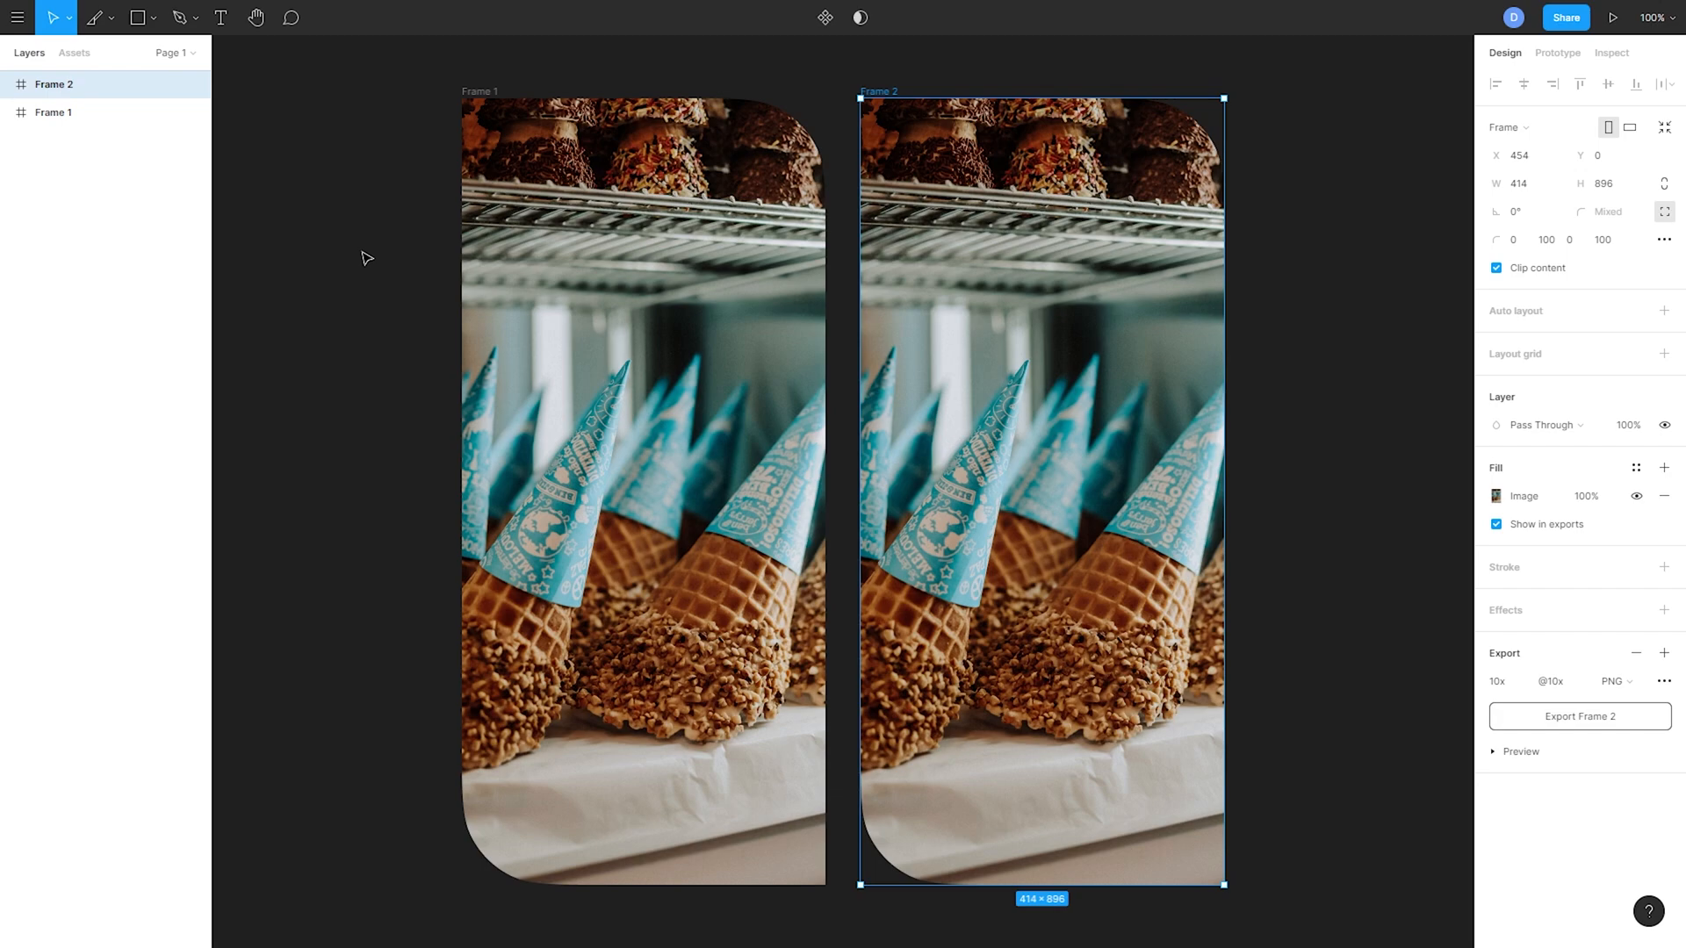
pyautogui.click(95, 7)
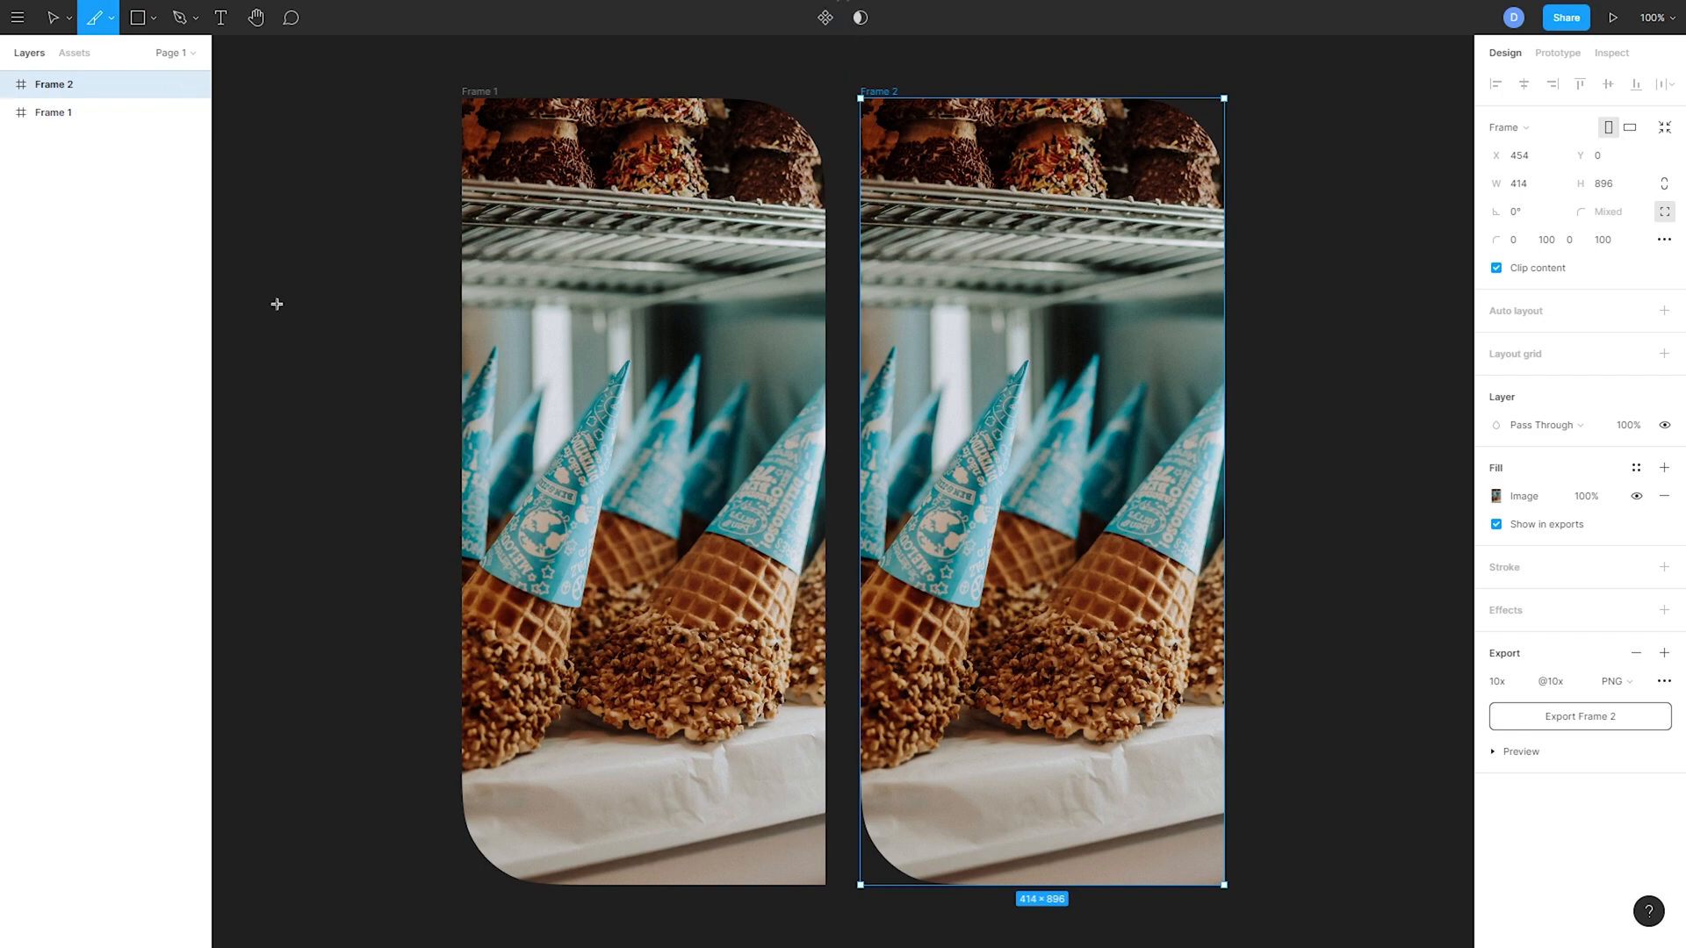
pyautogui.click(312, 331)
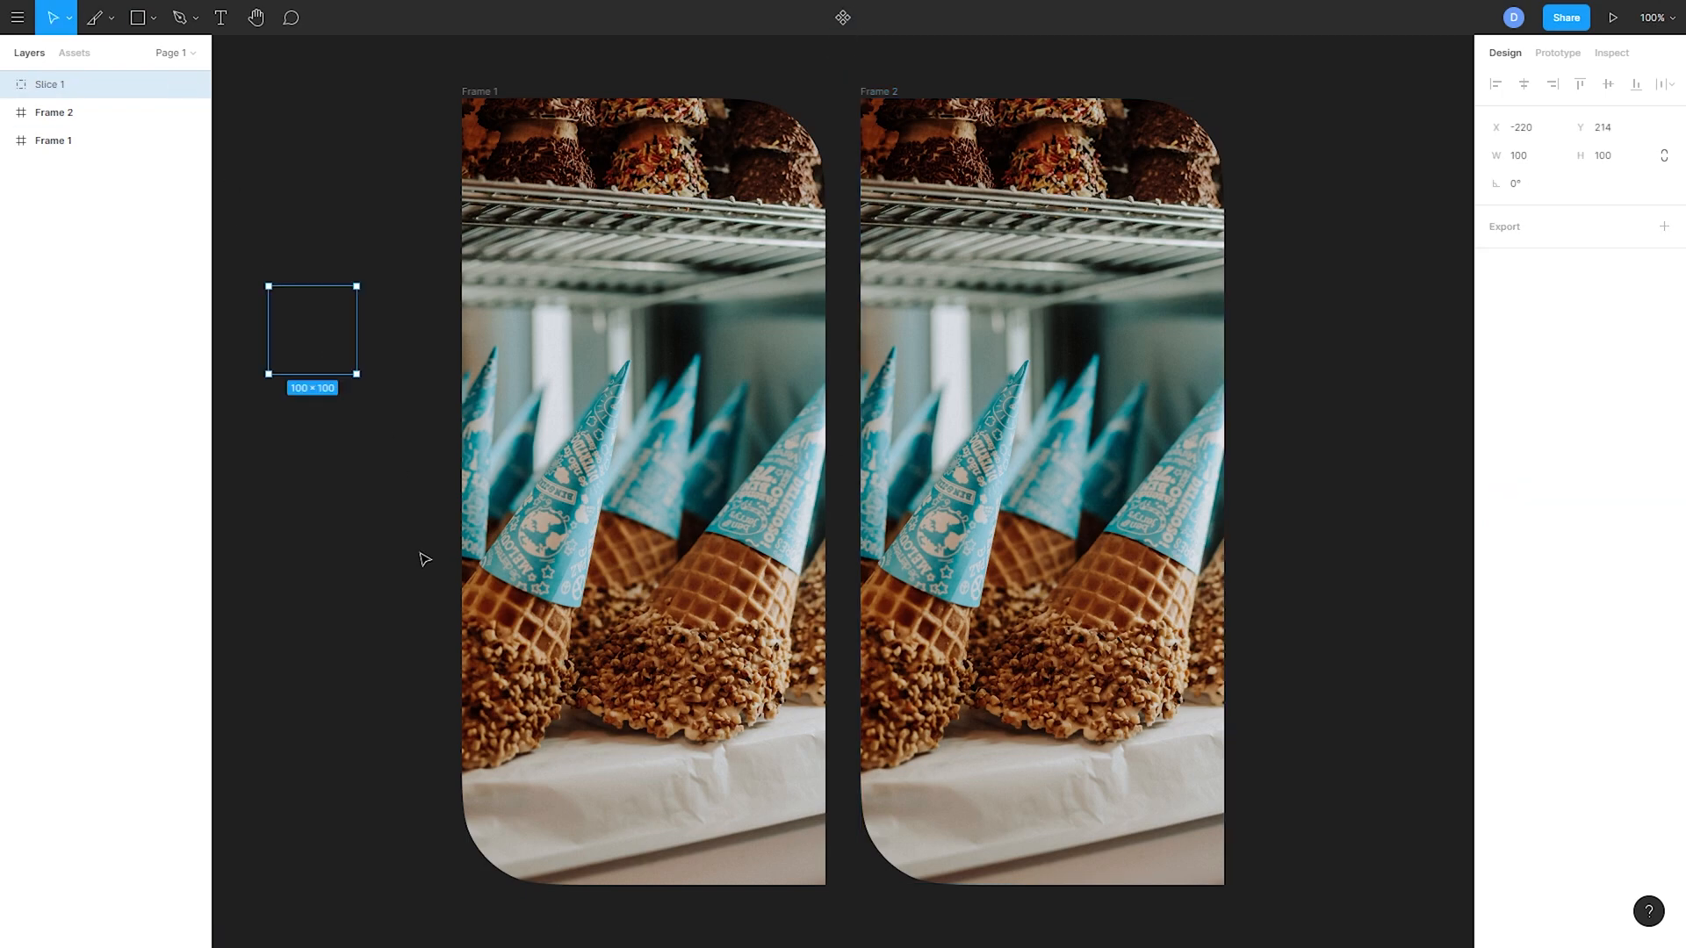
pyautogui.hotkey('ctrl', 'z')
# - Try drawing wide slices, about 1103 × 601 and 1063 × 504, across the upper part of both frames
pyautogui.click(94, 17)
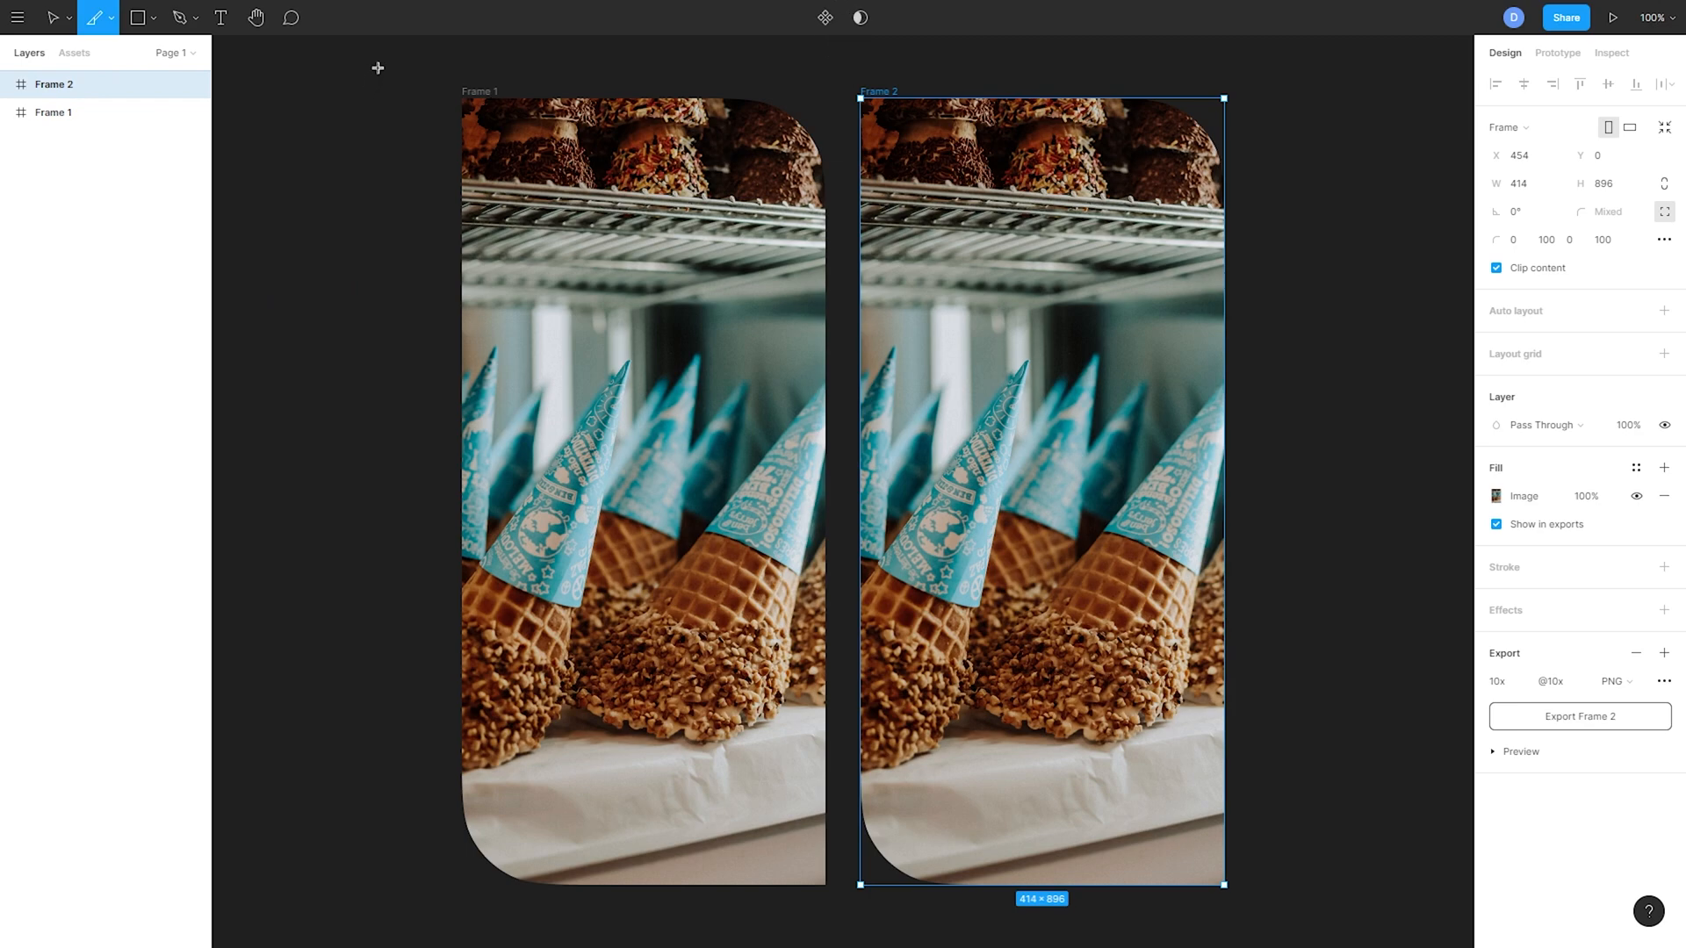
pyautogui.moveTo(378, 68); pyautogui.dragTo(1346, 595)
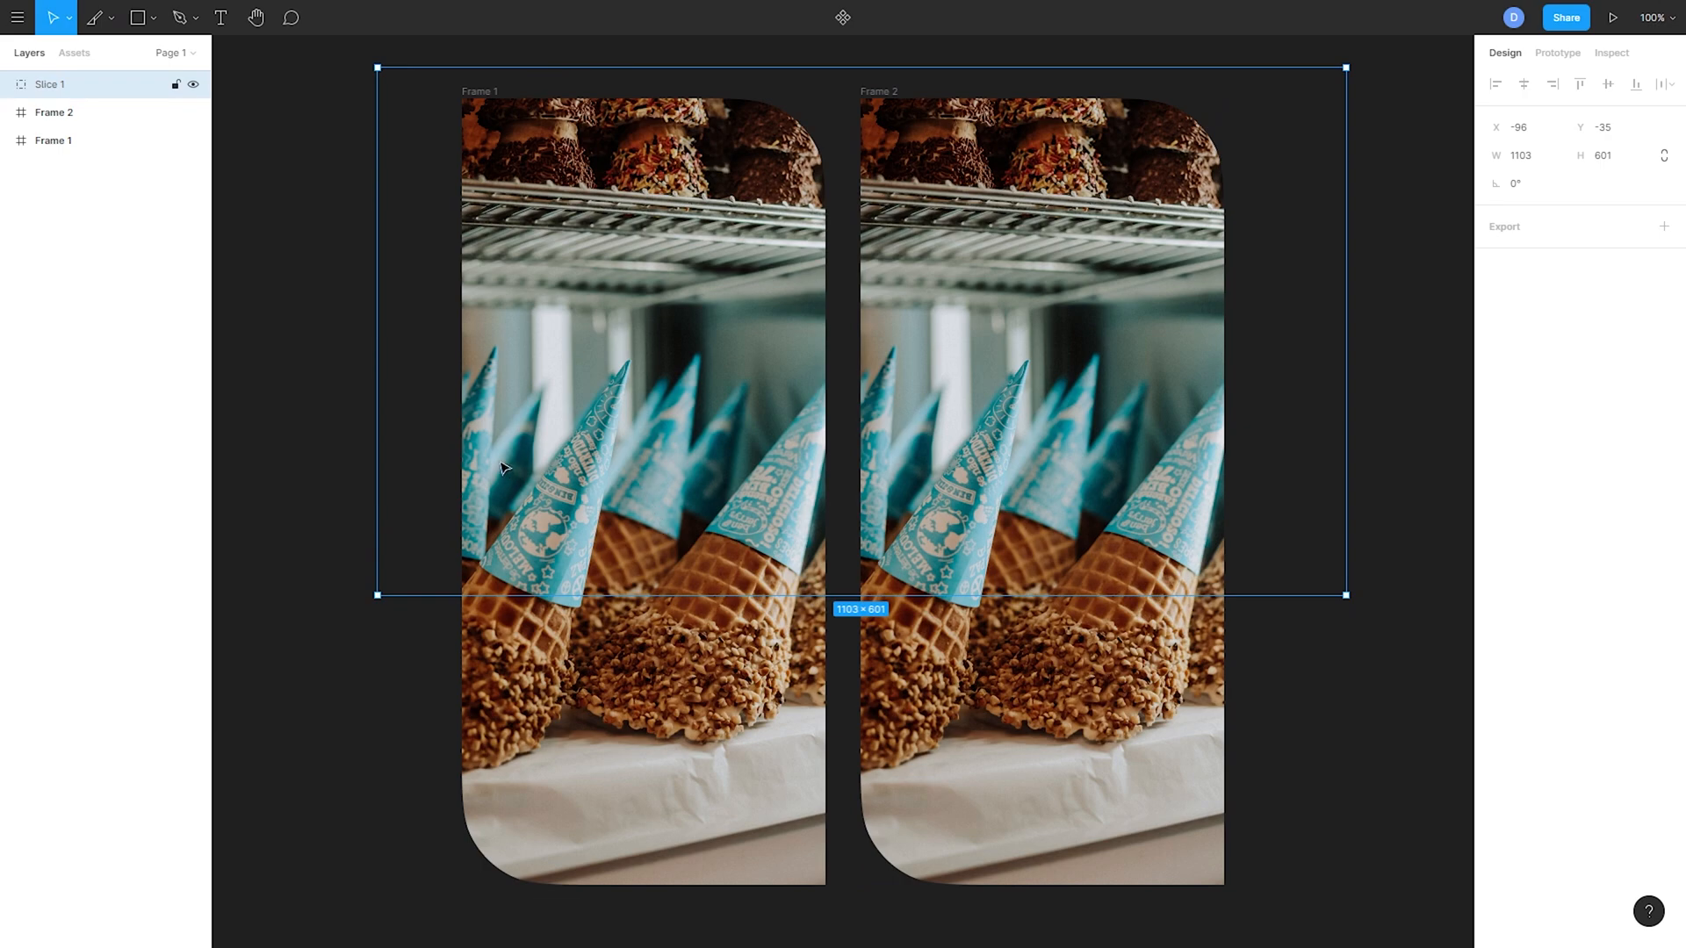
pyautogui.hotkey('ctrl', 'z')
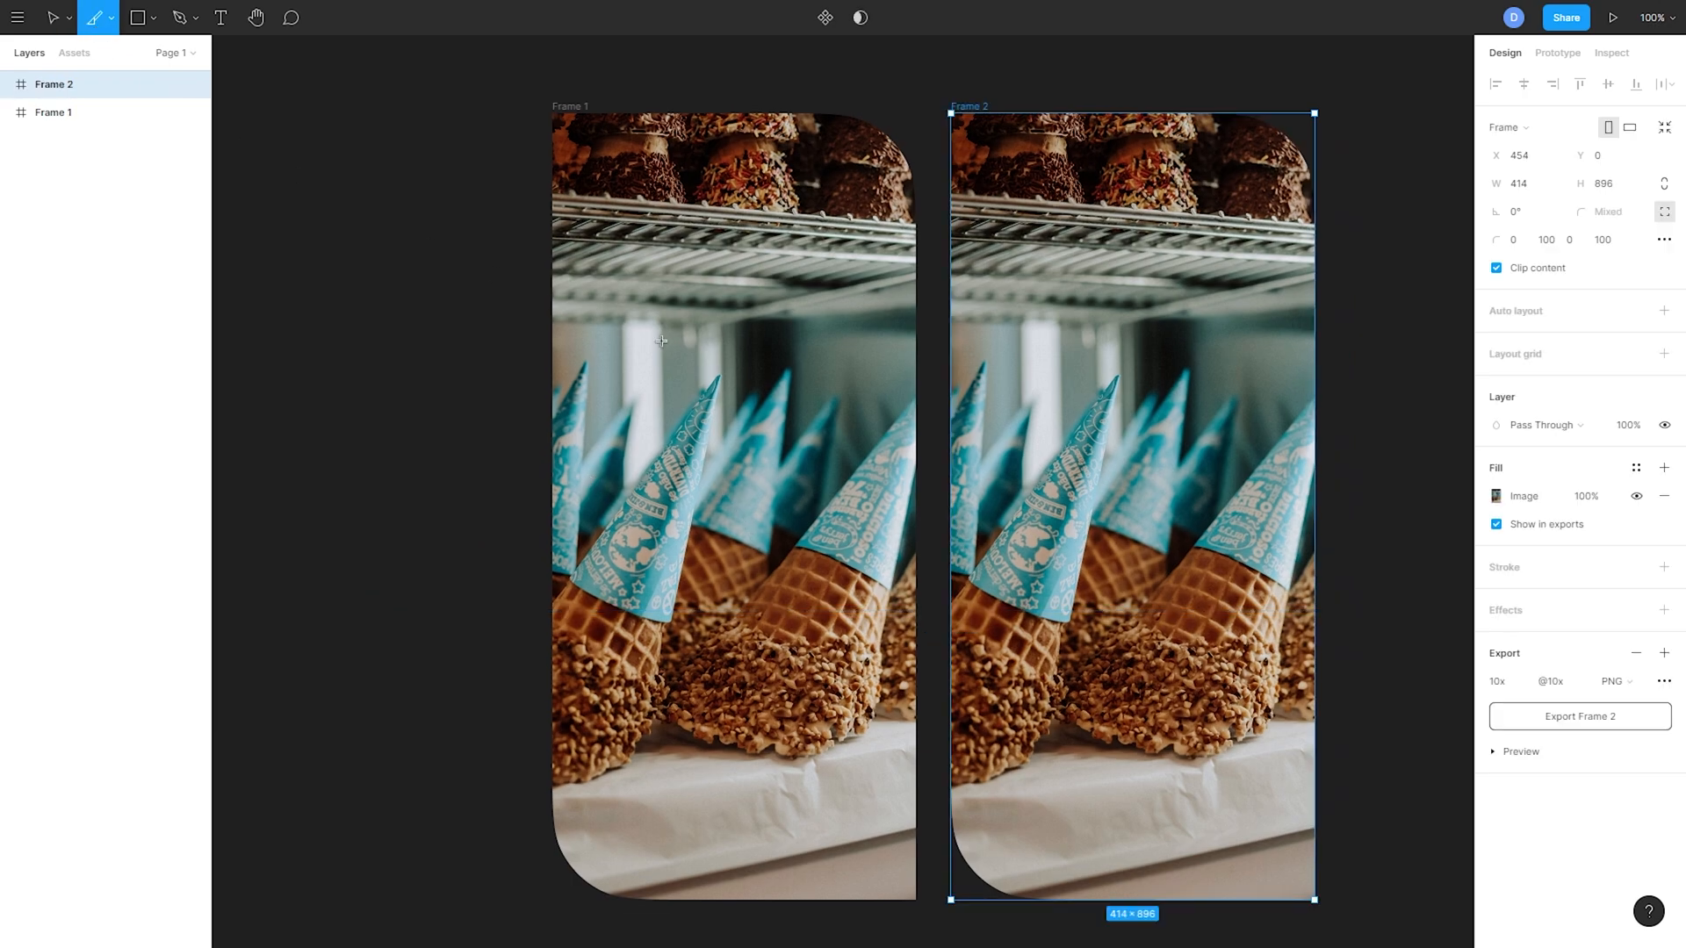
pyautogui.moveTo(452, 79); pyautogui.dragTo(1385, 521)
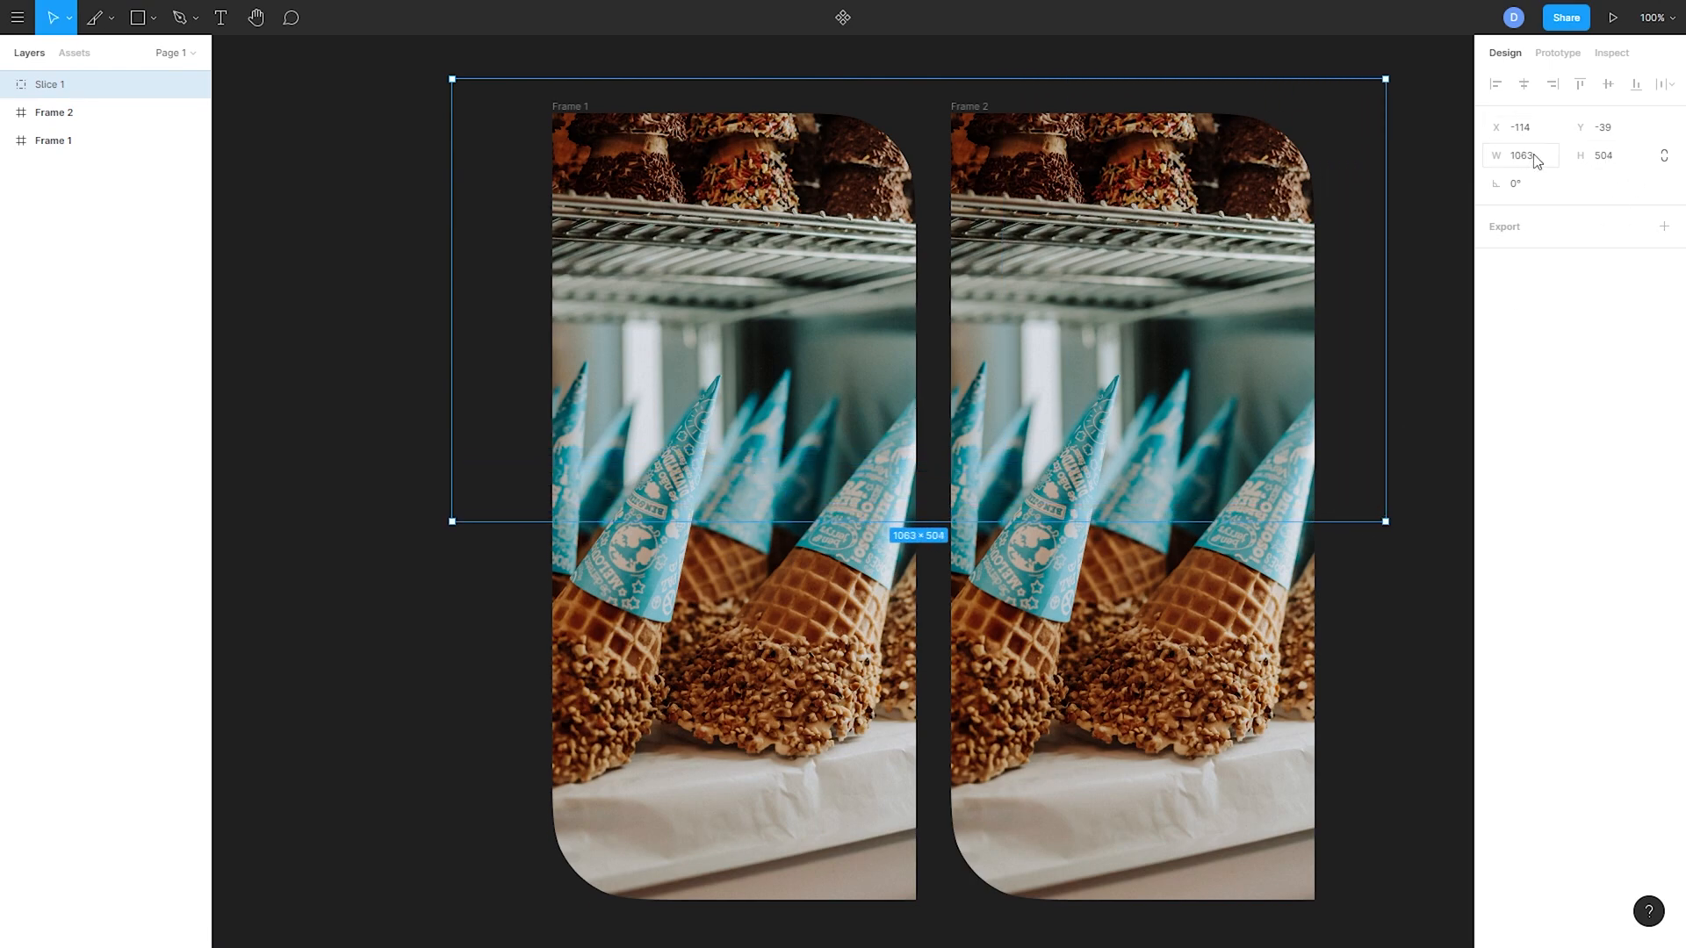
pyautogui.click(1549, 129)
pyautogui.click(1568, 138)
pyautogui.click(1535, 184)
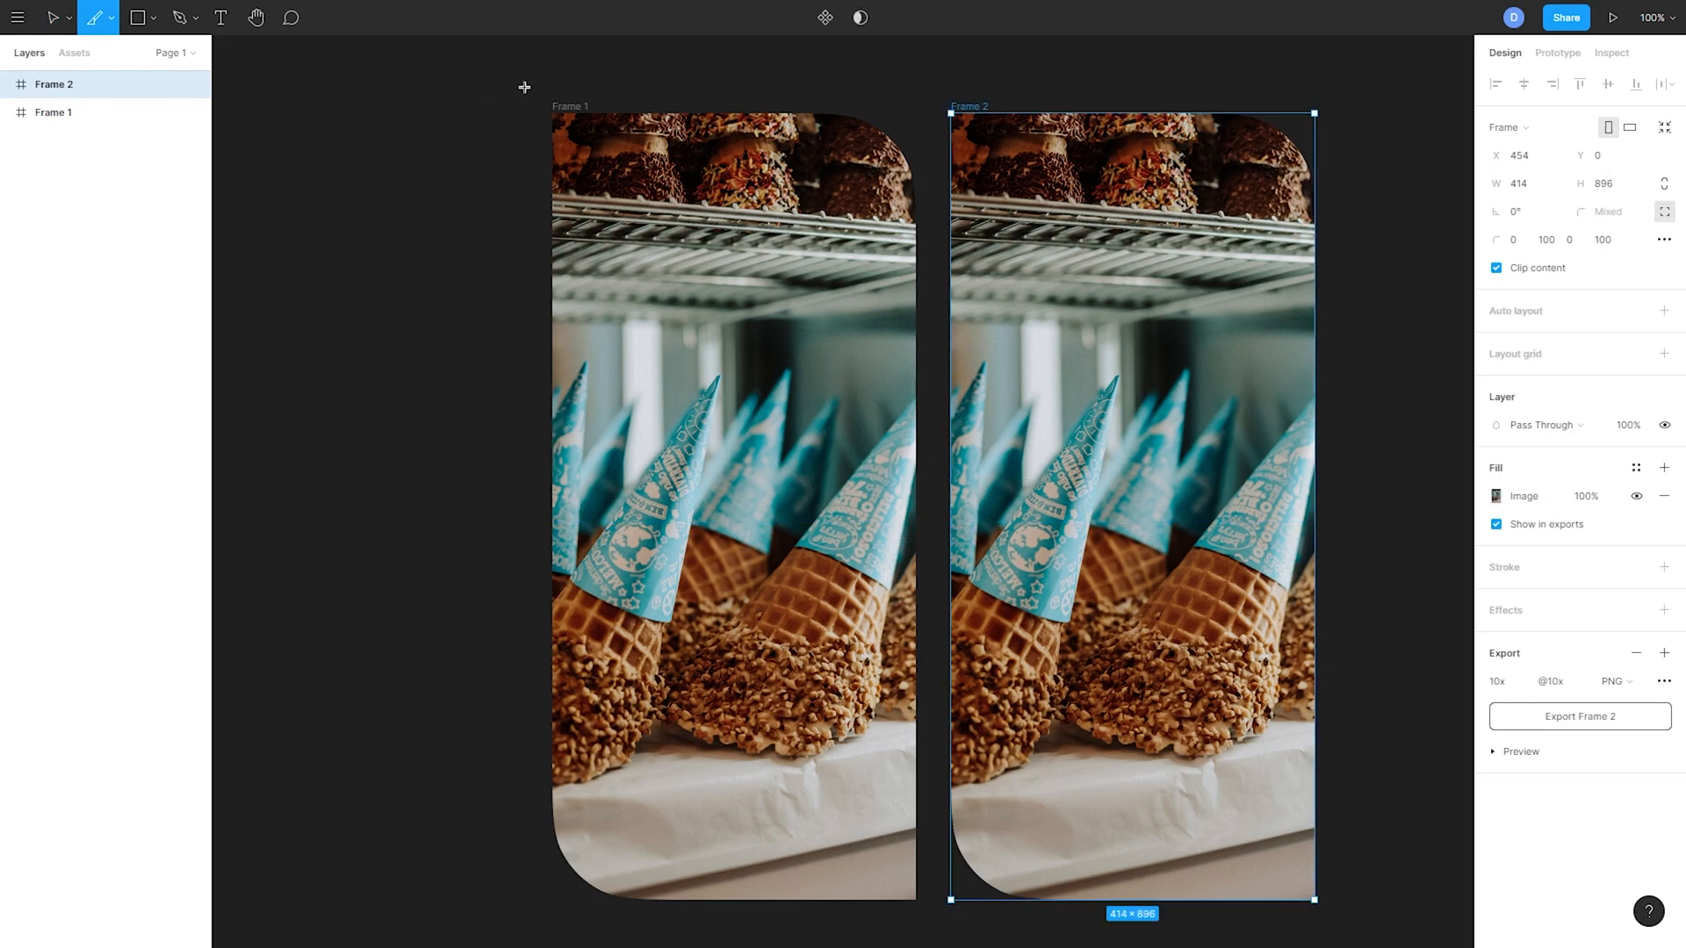
# - Try drawing a square slice about 944 × 944 around both frames from its upper corner
pyautogui.moveTo(524, 87); pyautogui.dragTo(1359, 889)
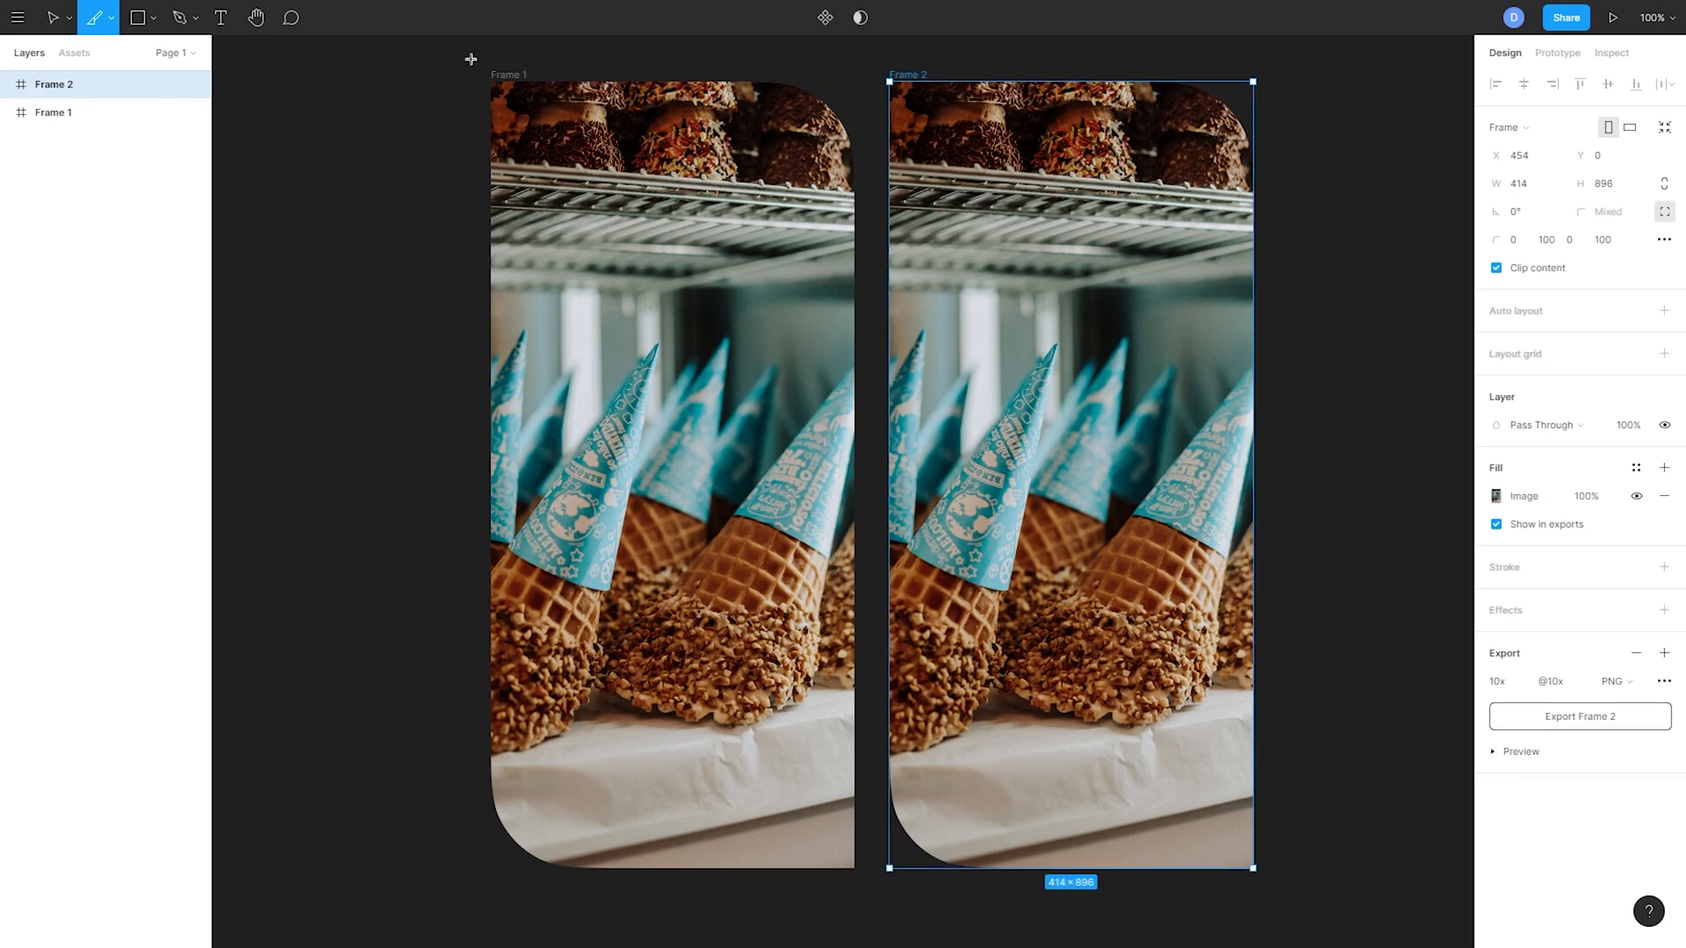
pyautogui.moveTo(470, 55); pyautogui.dragTo(1274, 886)
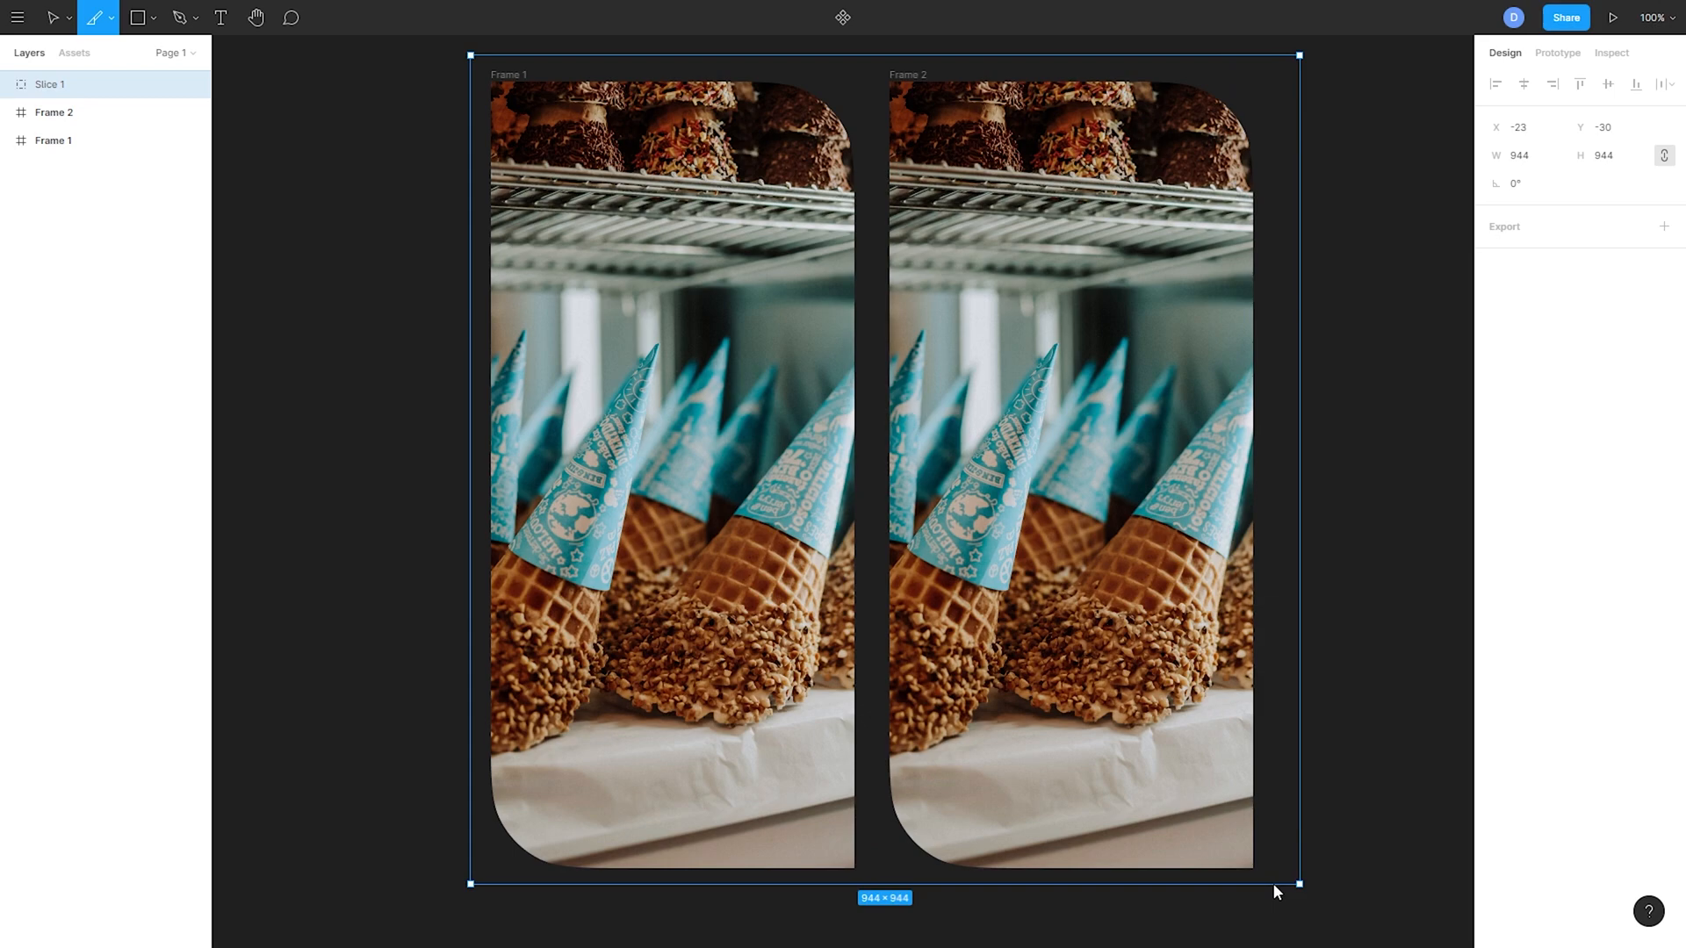
pyautogui.moveTo(1274, 884); pyautogui.dragTo(612, 176)
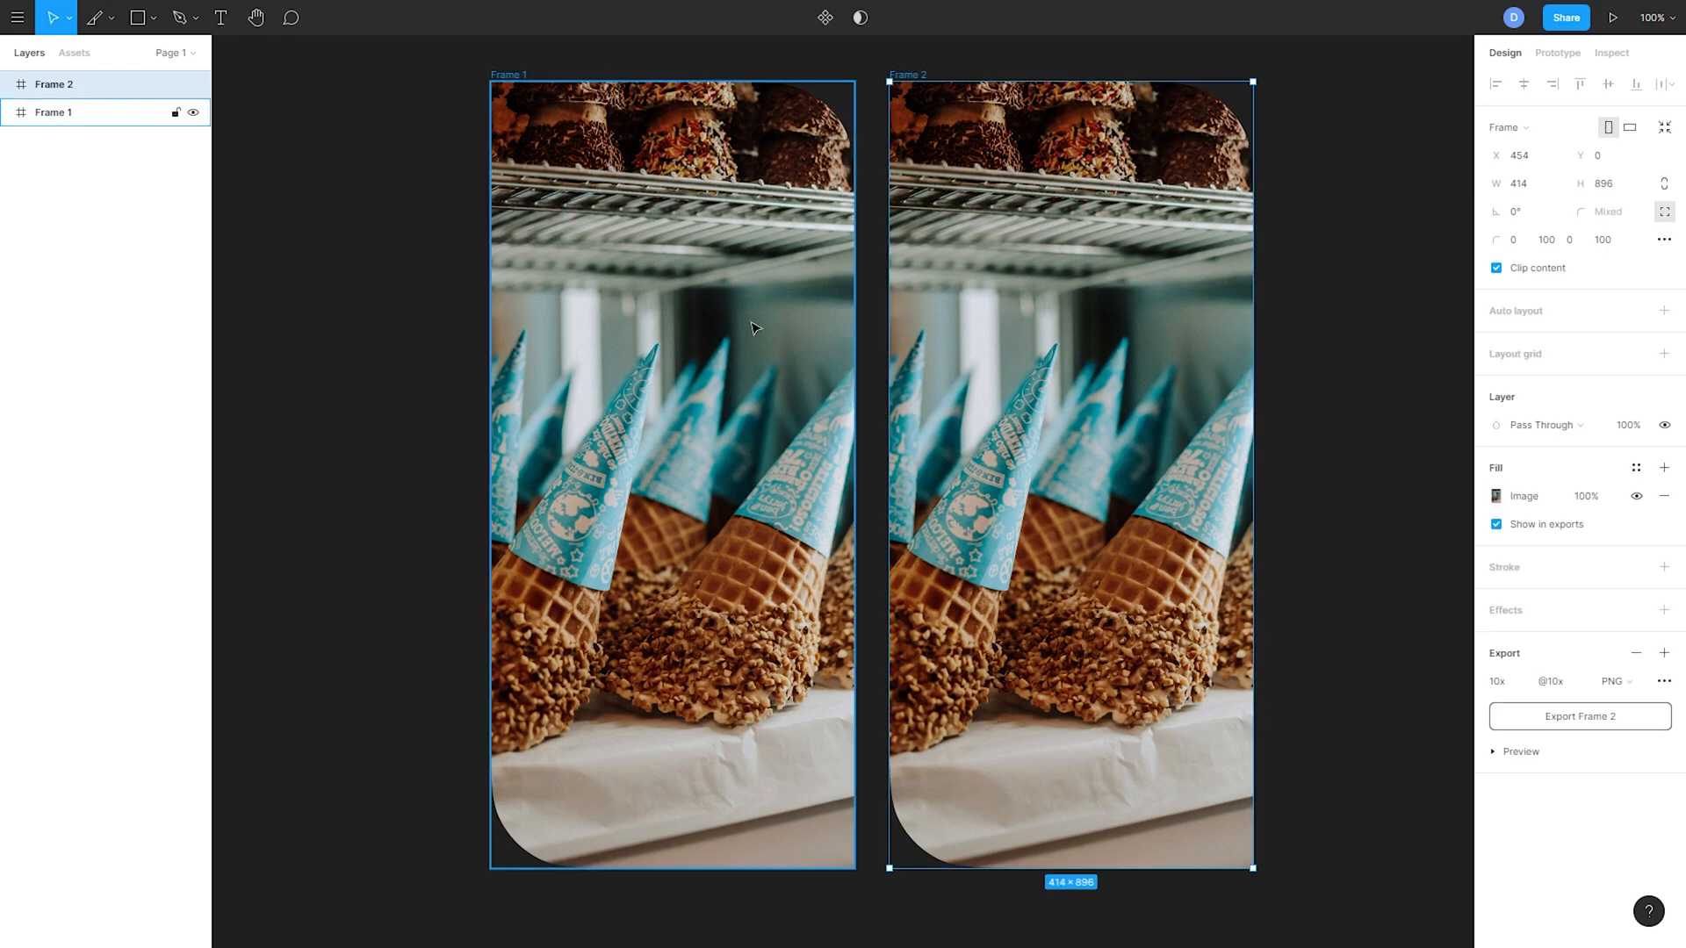
# - Try drawing a square slice about 966 × 966 outward from its center in the gap between the two frames
pyautogui.press('s')
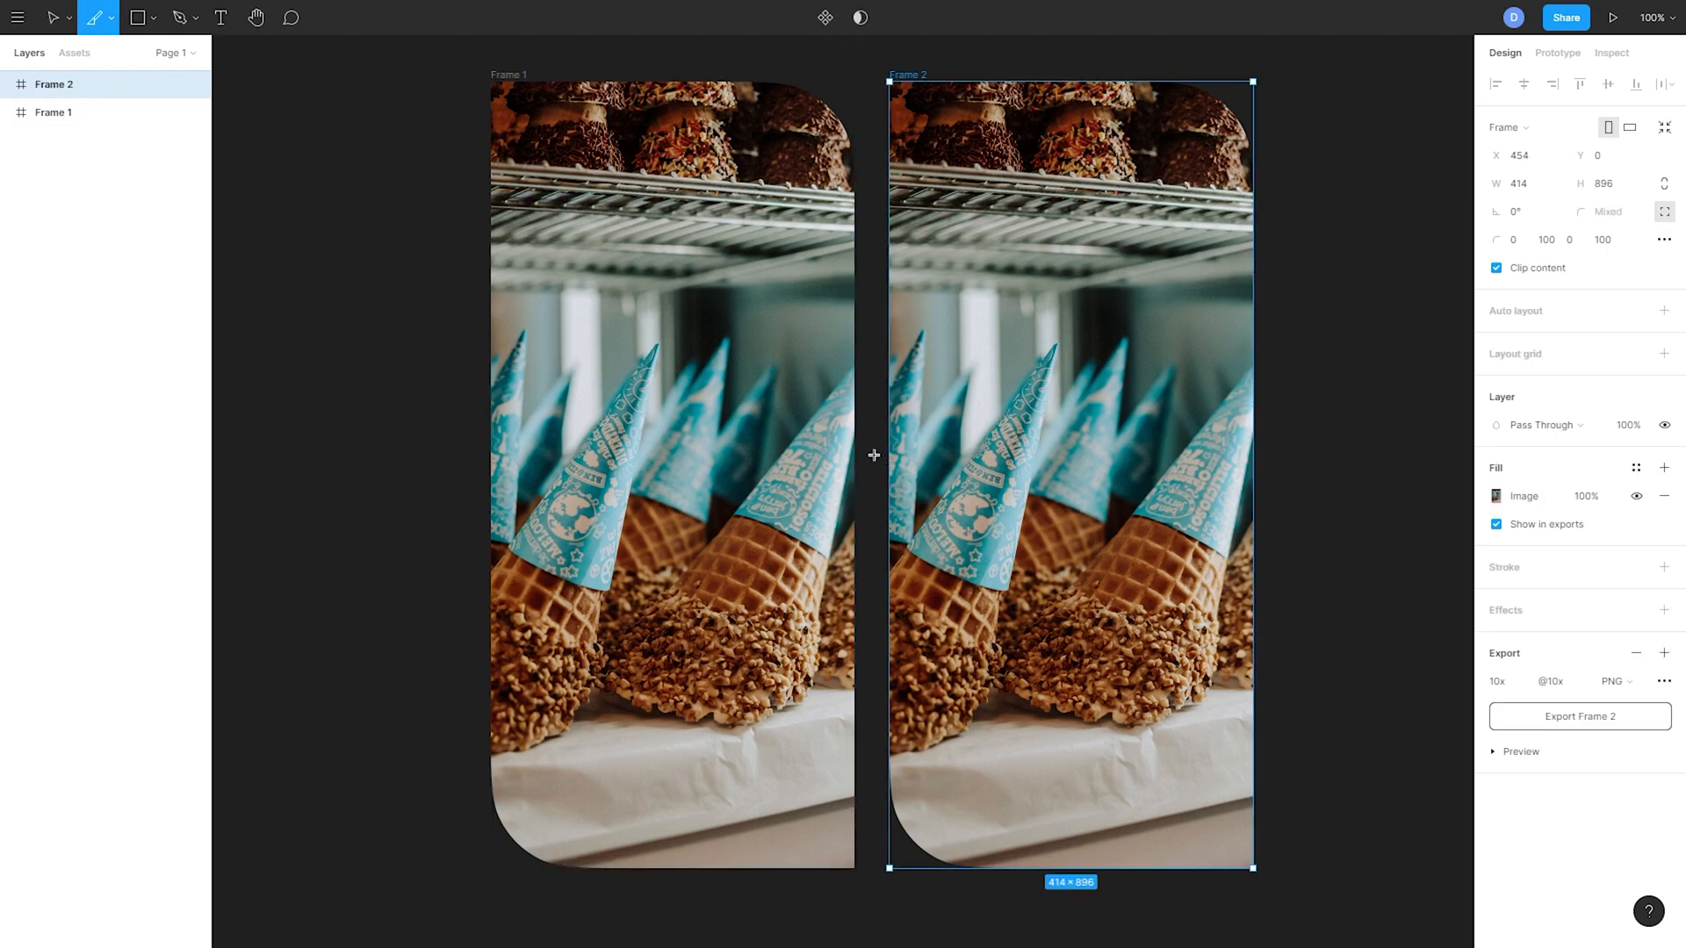
pyautogui.moveTo(874, 455); pyautogui.dragTo(1300, 879)
pyautogui.press('alt')
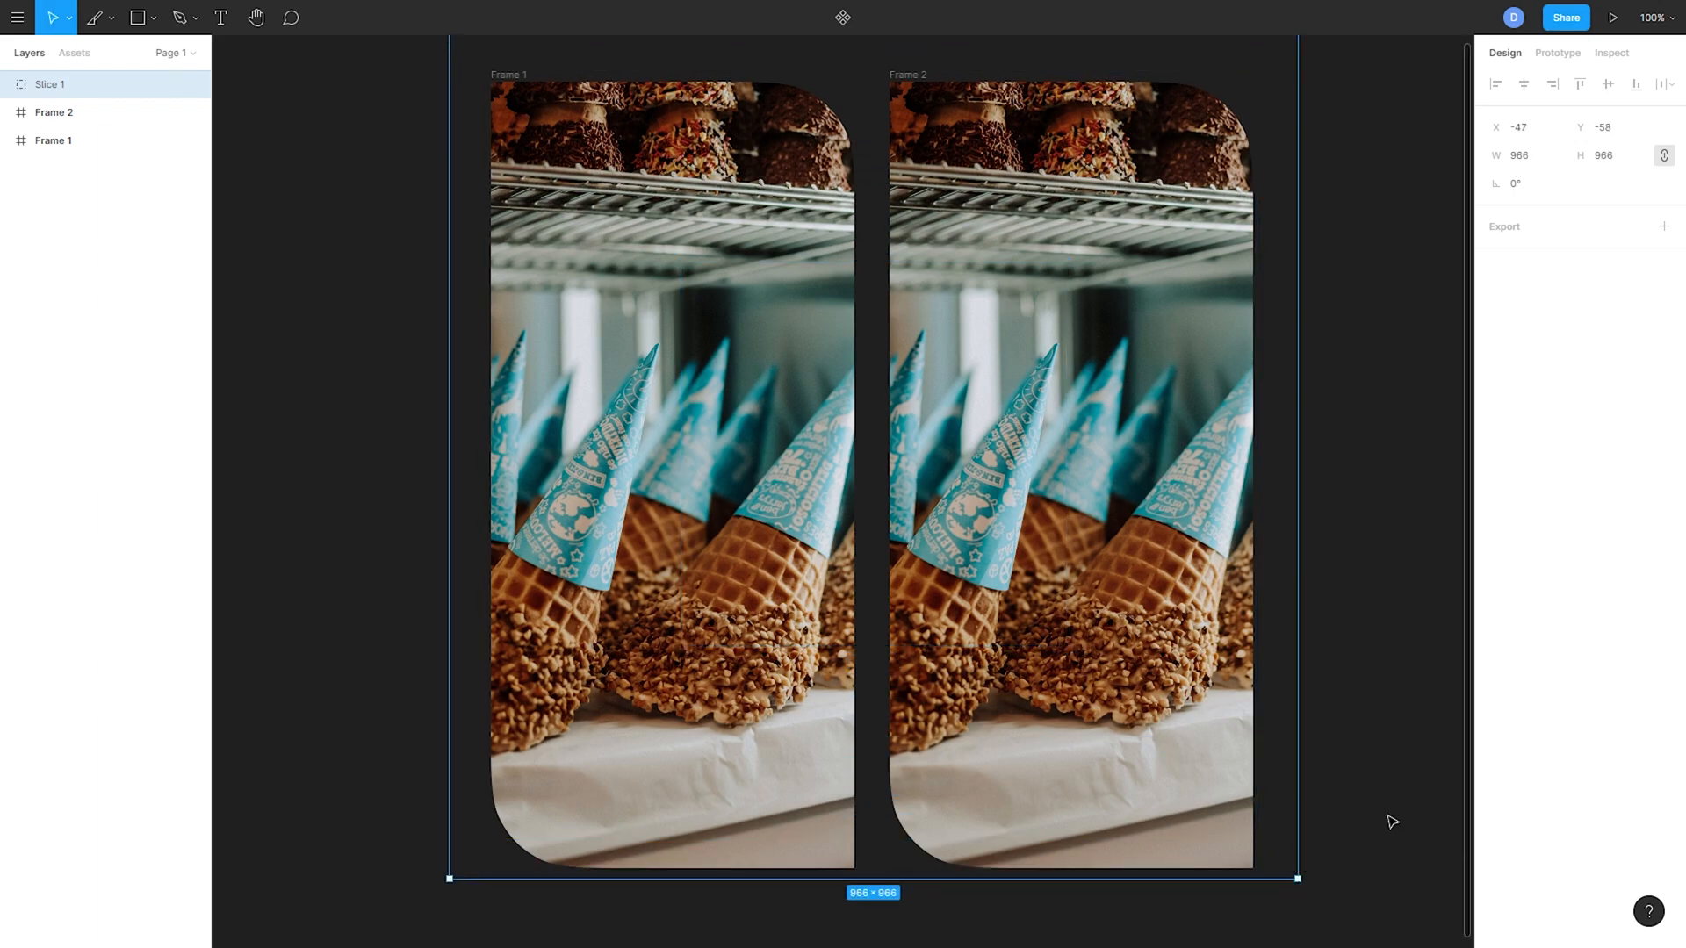
pyautogui.moveTo(1307, 713); pyautogui.dragTo(1291, 739)
# - Draw a slice about 1031 × 524 across the upper part of both frames
pyautogui.scroll(-1, 1291, 739)
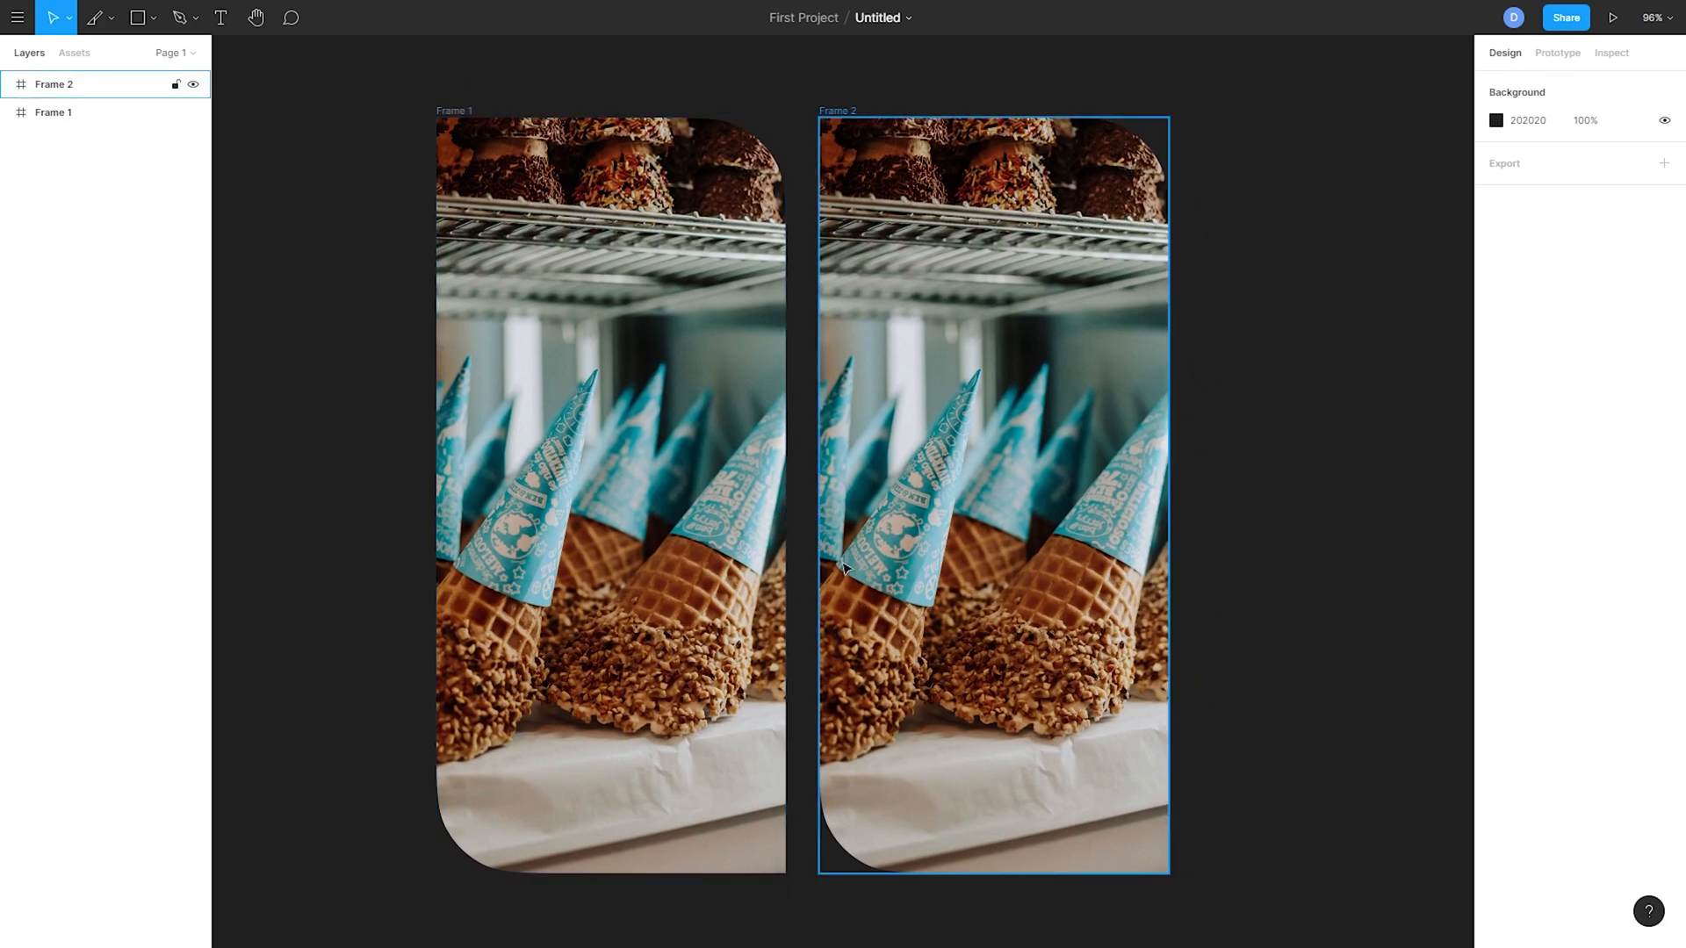
pyautogui.press('s')
pyautogui.moveTo(388, 85); pyautogui.dragTo(1258, 526)
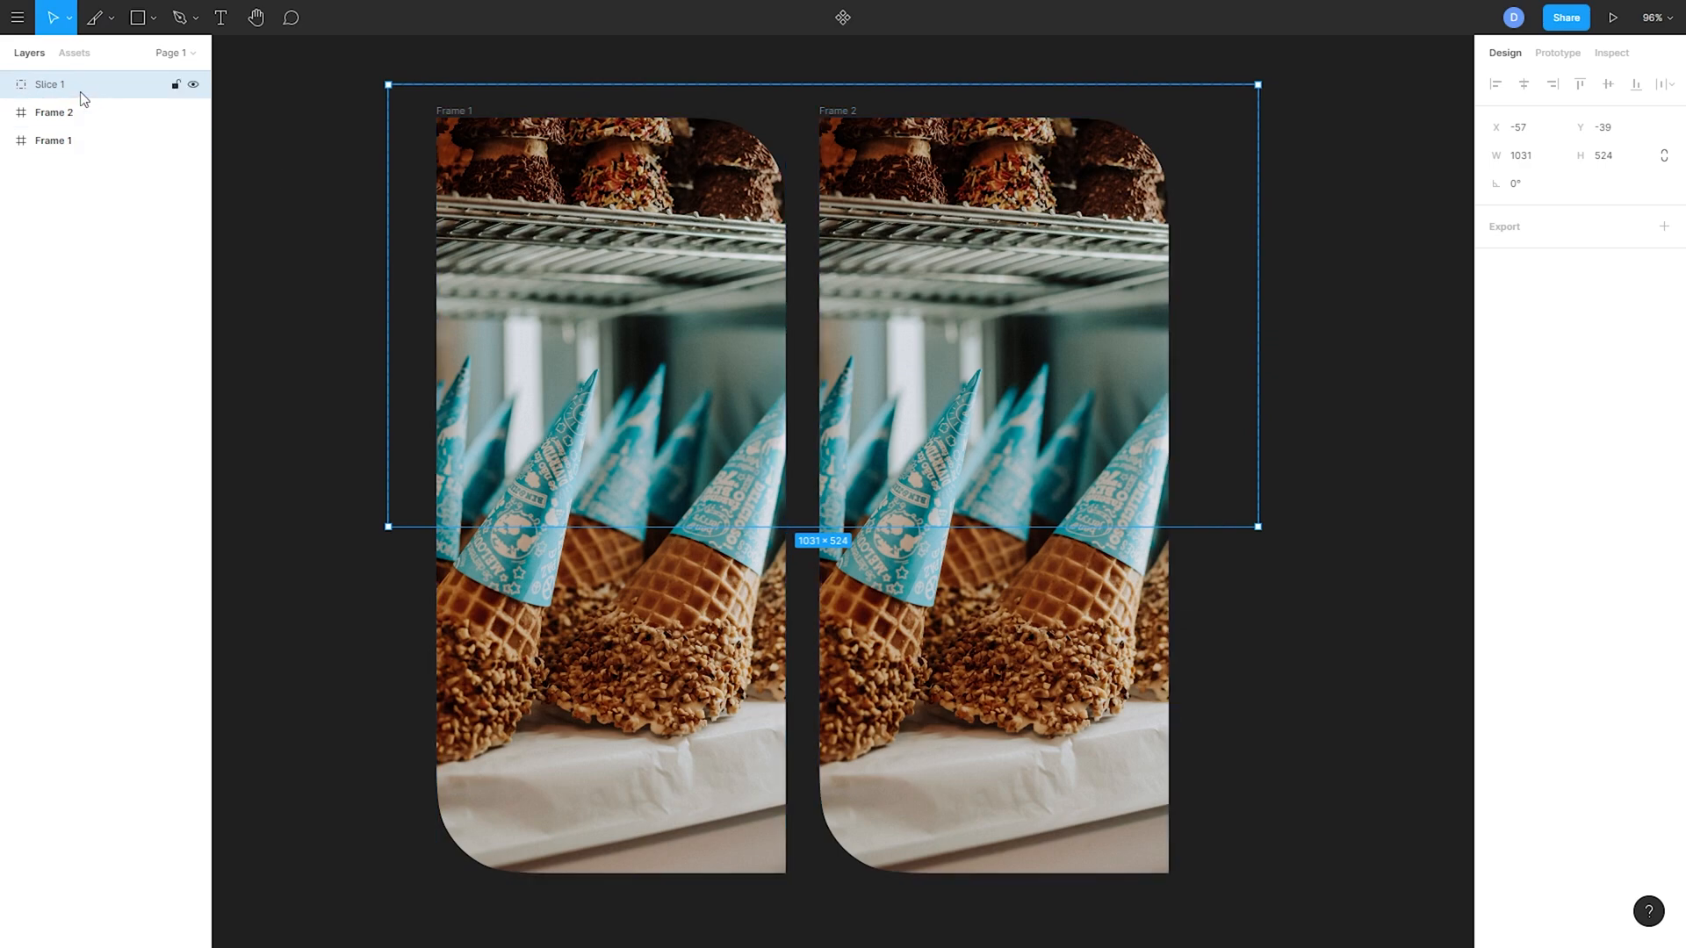
# - Export the slice as a 1x PNG and open the downloaded Slice 1.png
pyautogui.click(1663, 226)
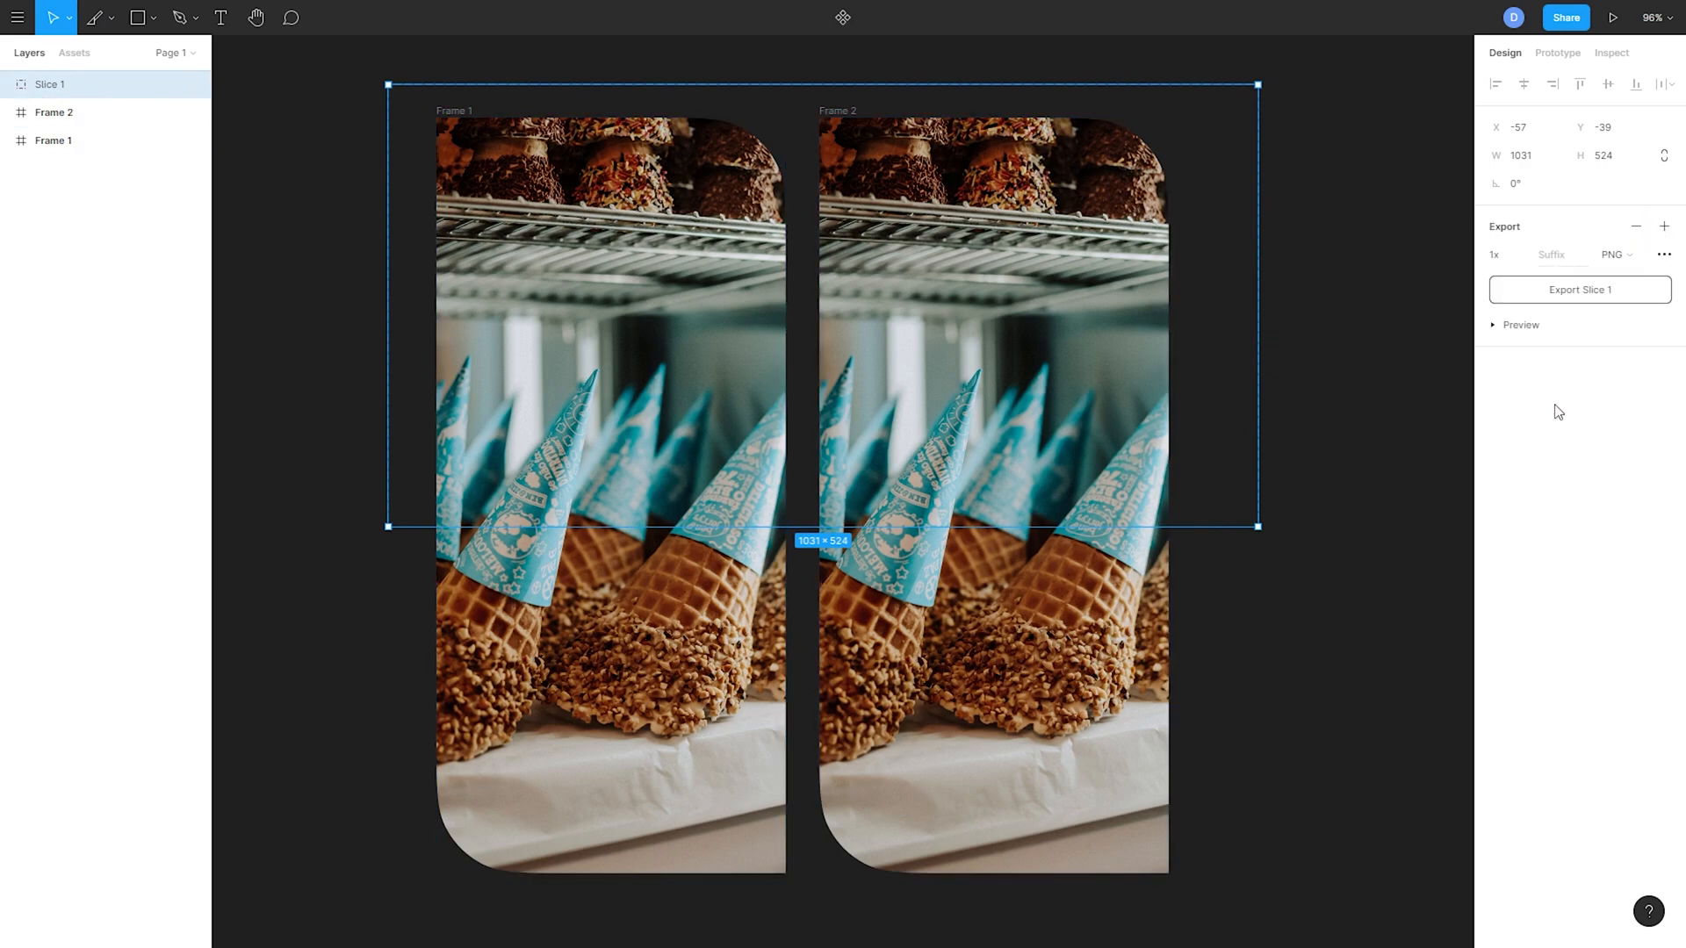
pyautogui.click(1542, 290)
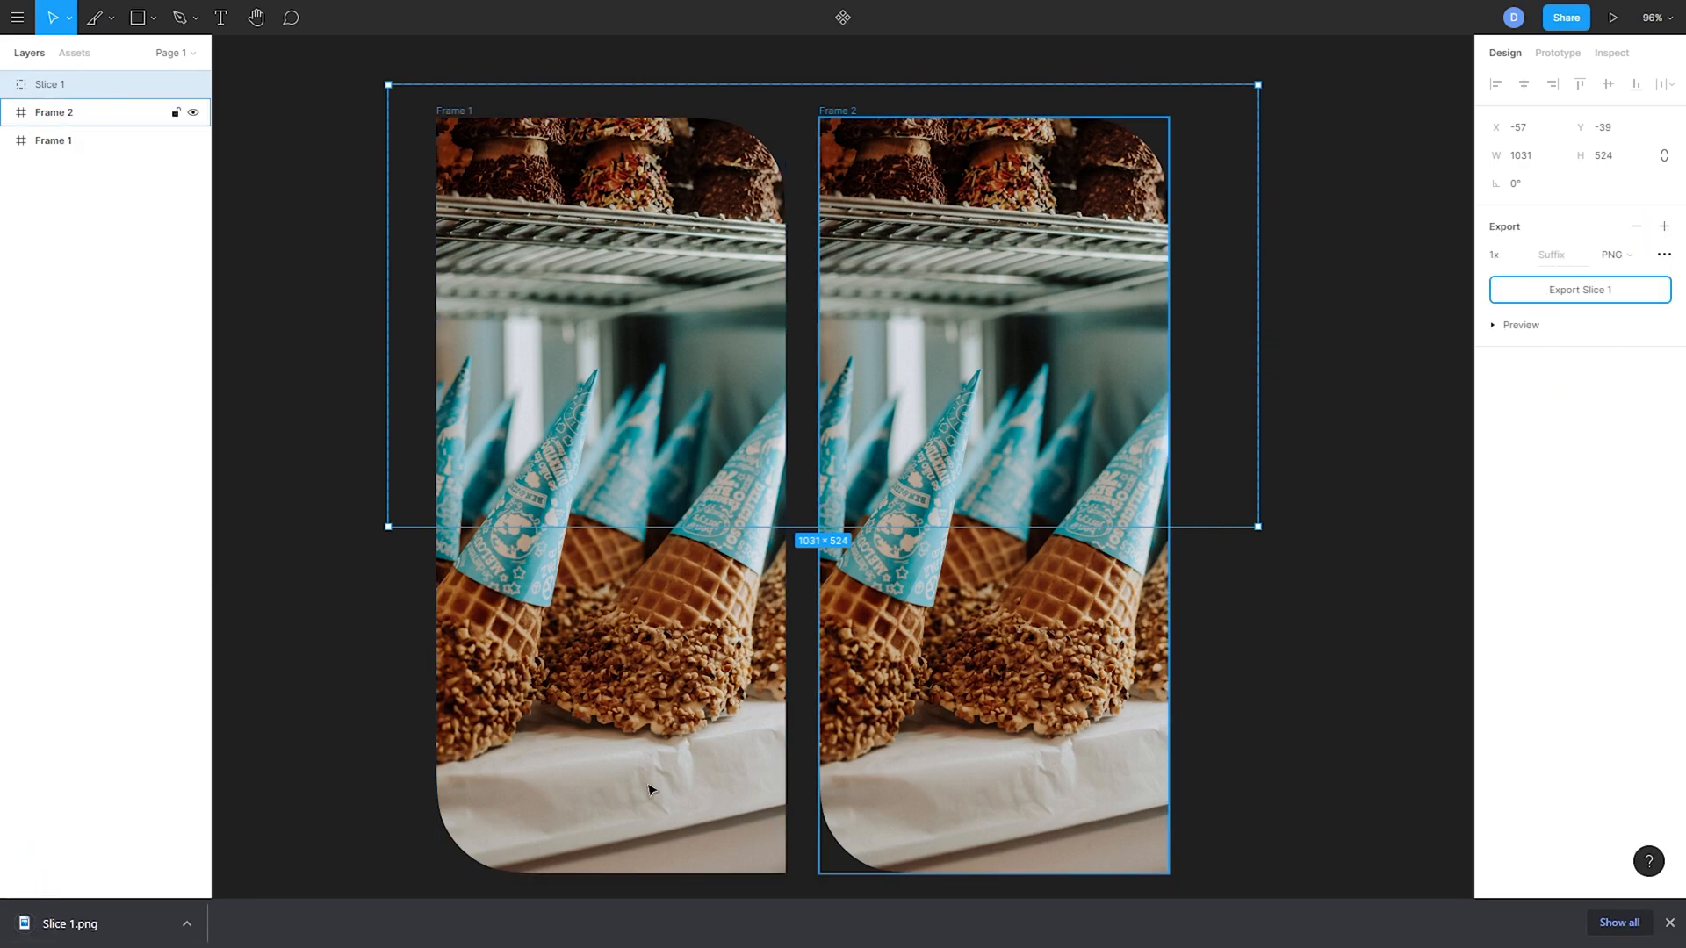
pyautogui.click(102, 917)
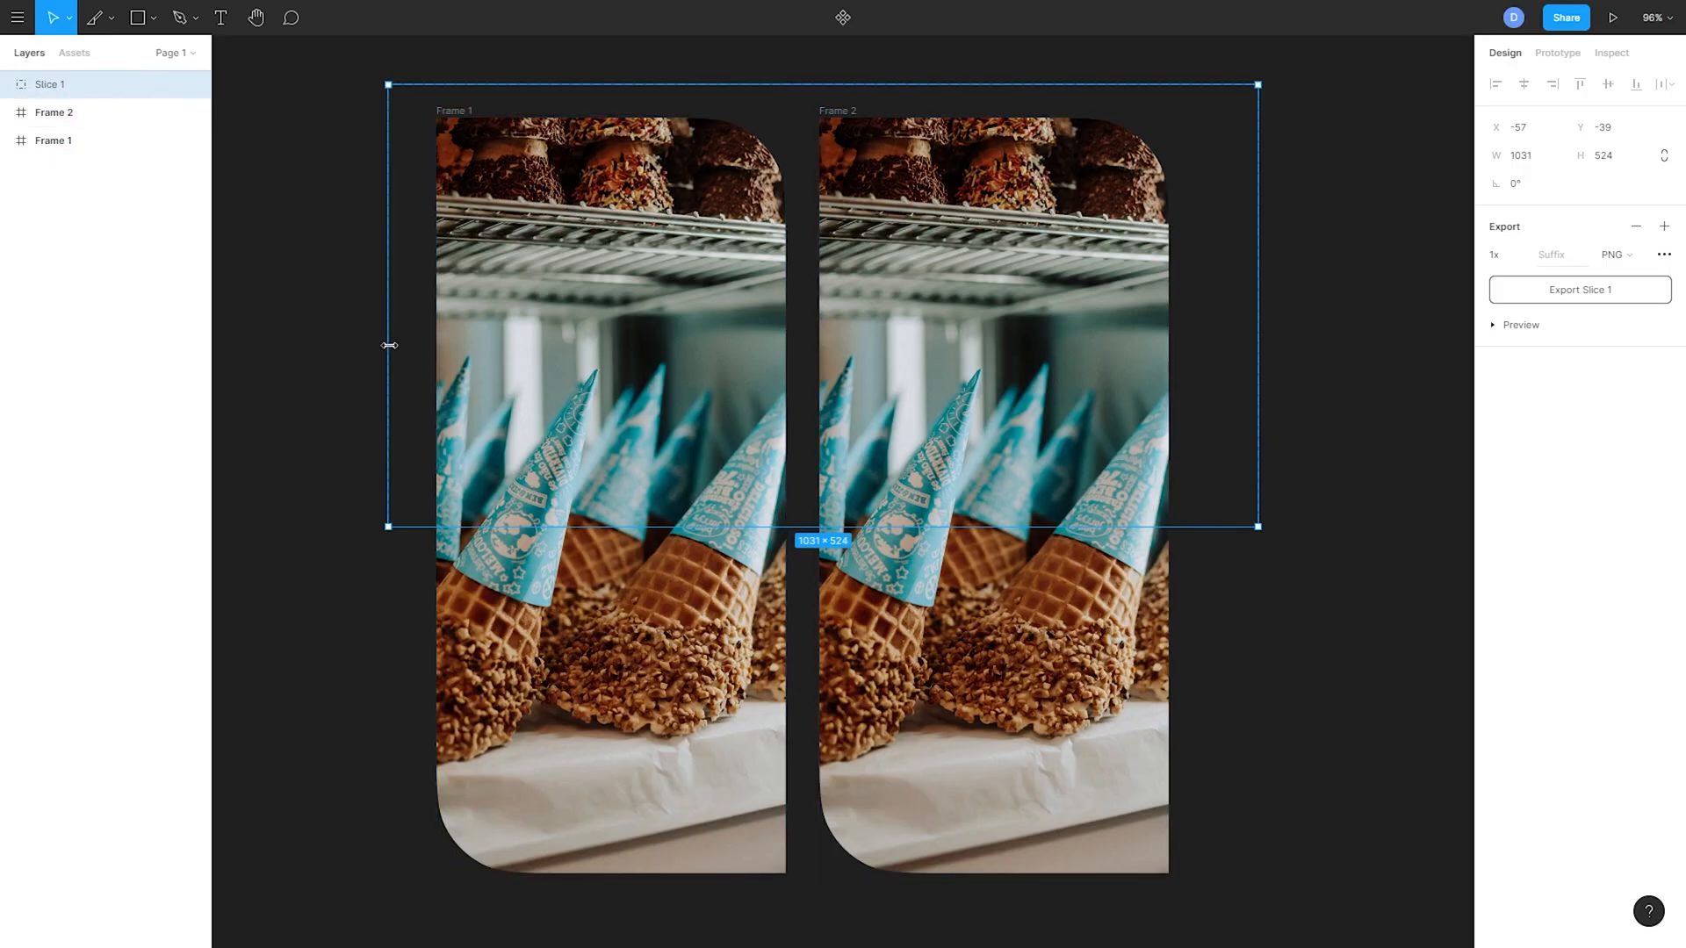
# - Delete the slice and Frame 2, keeping only Frame 1
pyautogui.press('Delete')
pyautogui.click(65, 87)
pyautogui.press('Delete')
pyautogui.hscroll(-5, 863, 224)
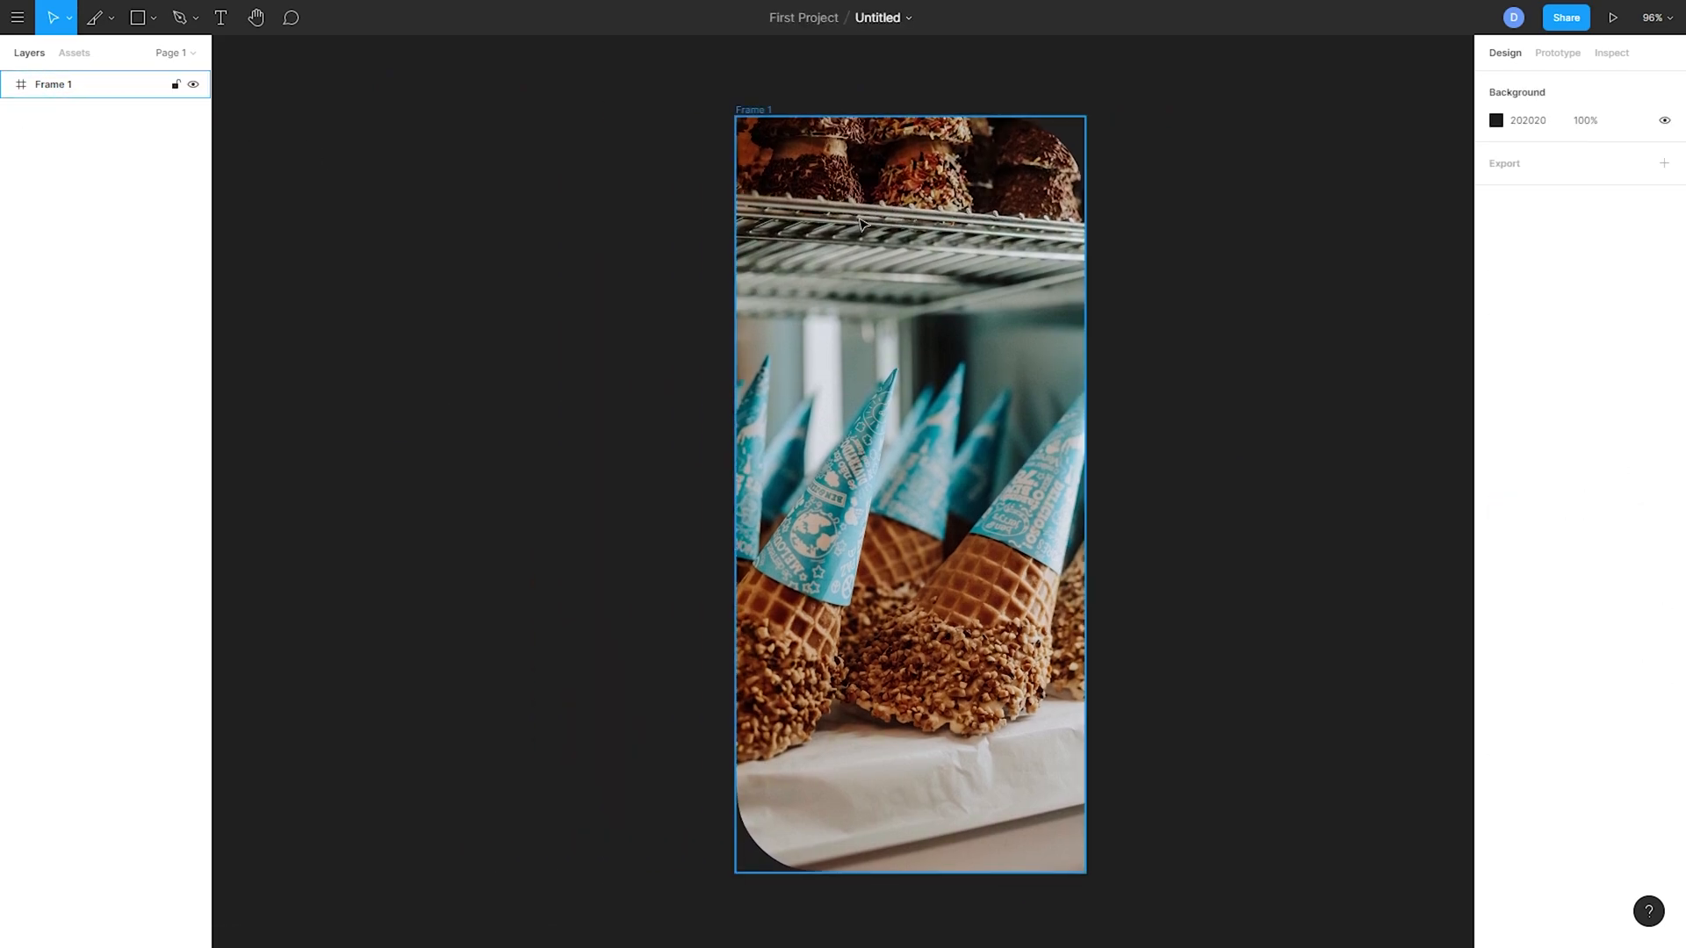
# - Change Frame 1's image fill to solid white FFFFFF and remove its export setting
pyautogui.click(863, 224)
pyautogui.click(1496, 496)
pyautogui.click(1298, 501)
pyautogui.click(1310, 394)
pyautogui.moveTo(1313, 578); pyautogui.dragTo(1023, 349)
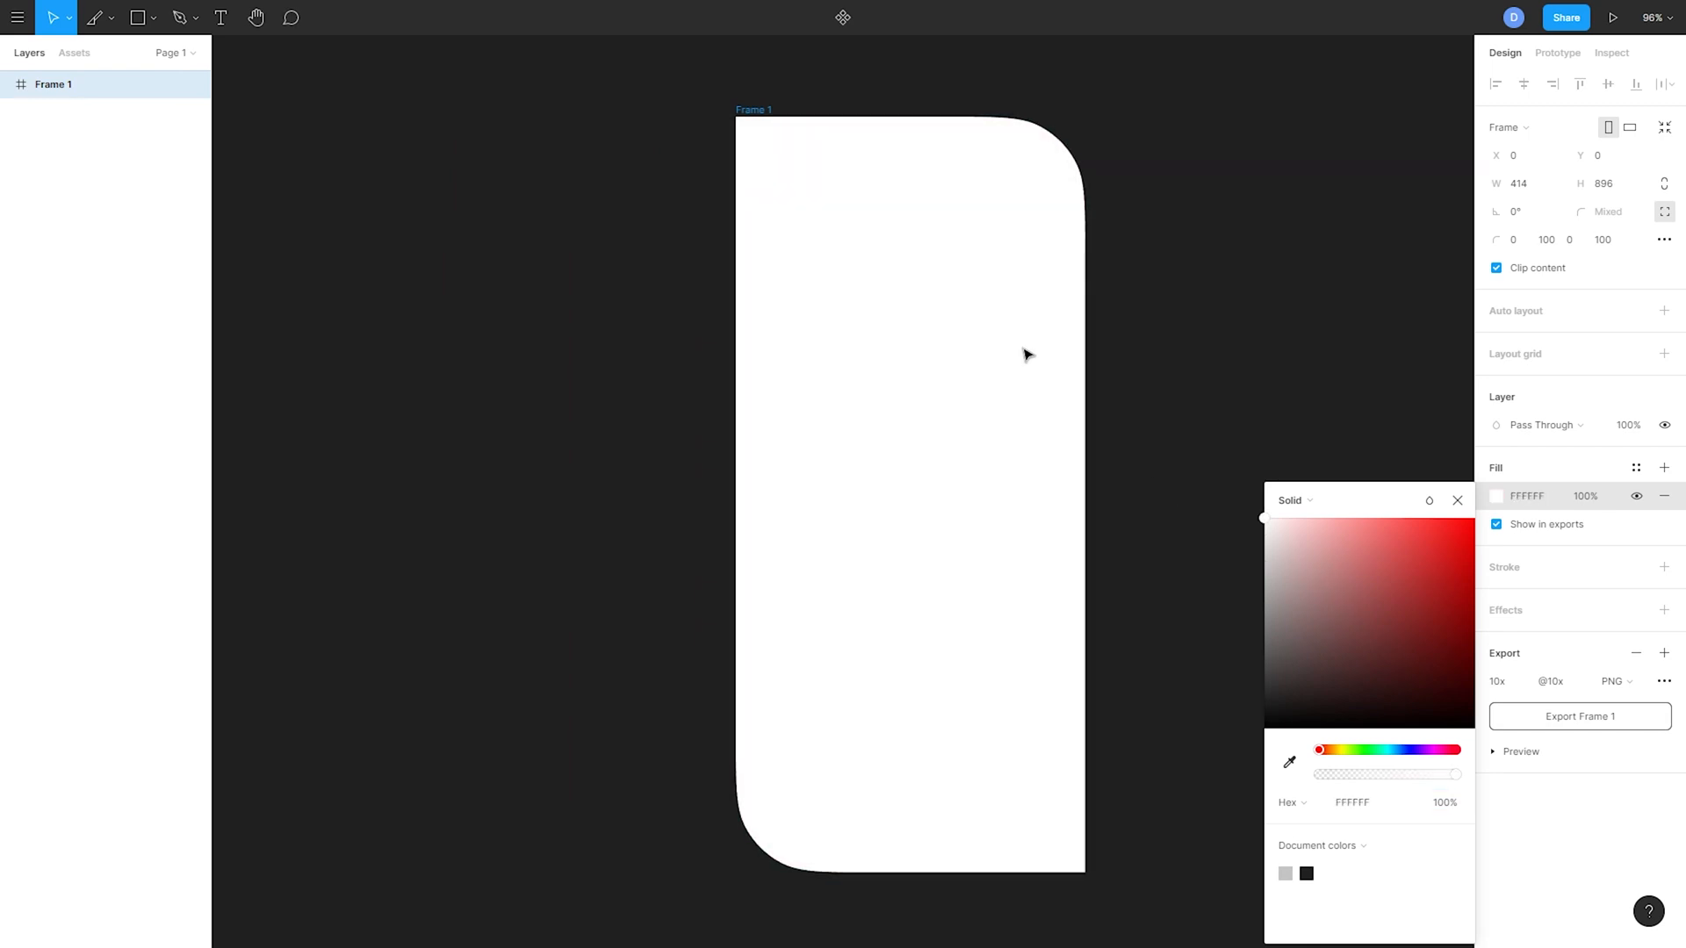
pyautogui.click(1636, 653)
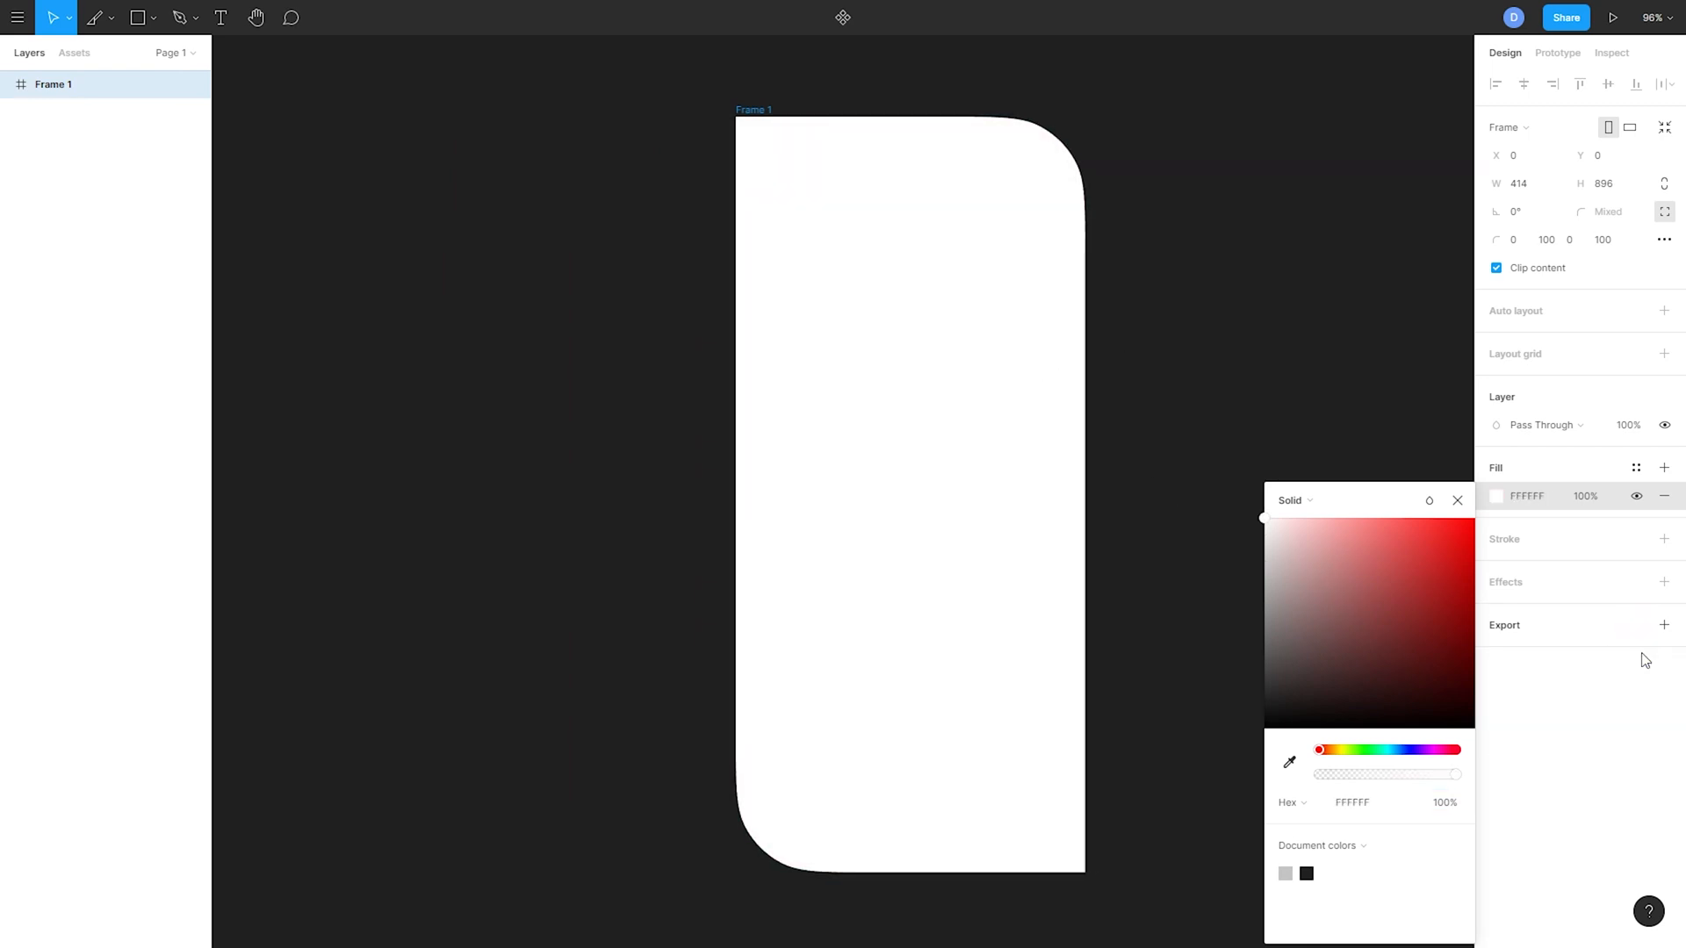
pyautogui.click(1457, 501)
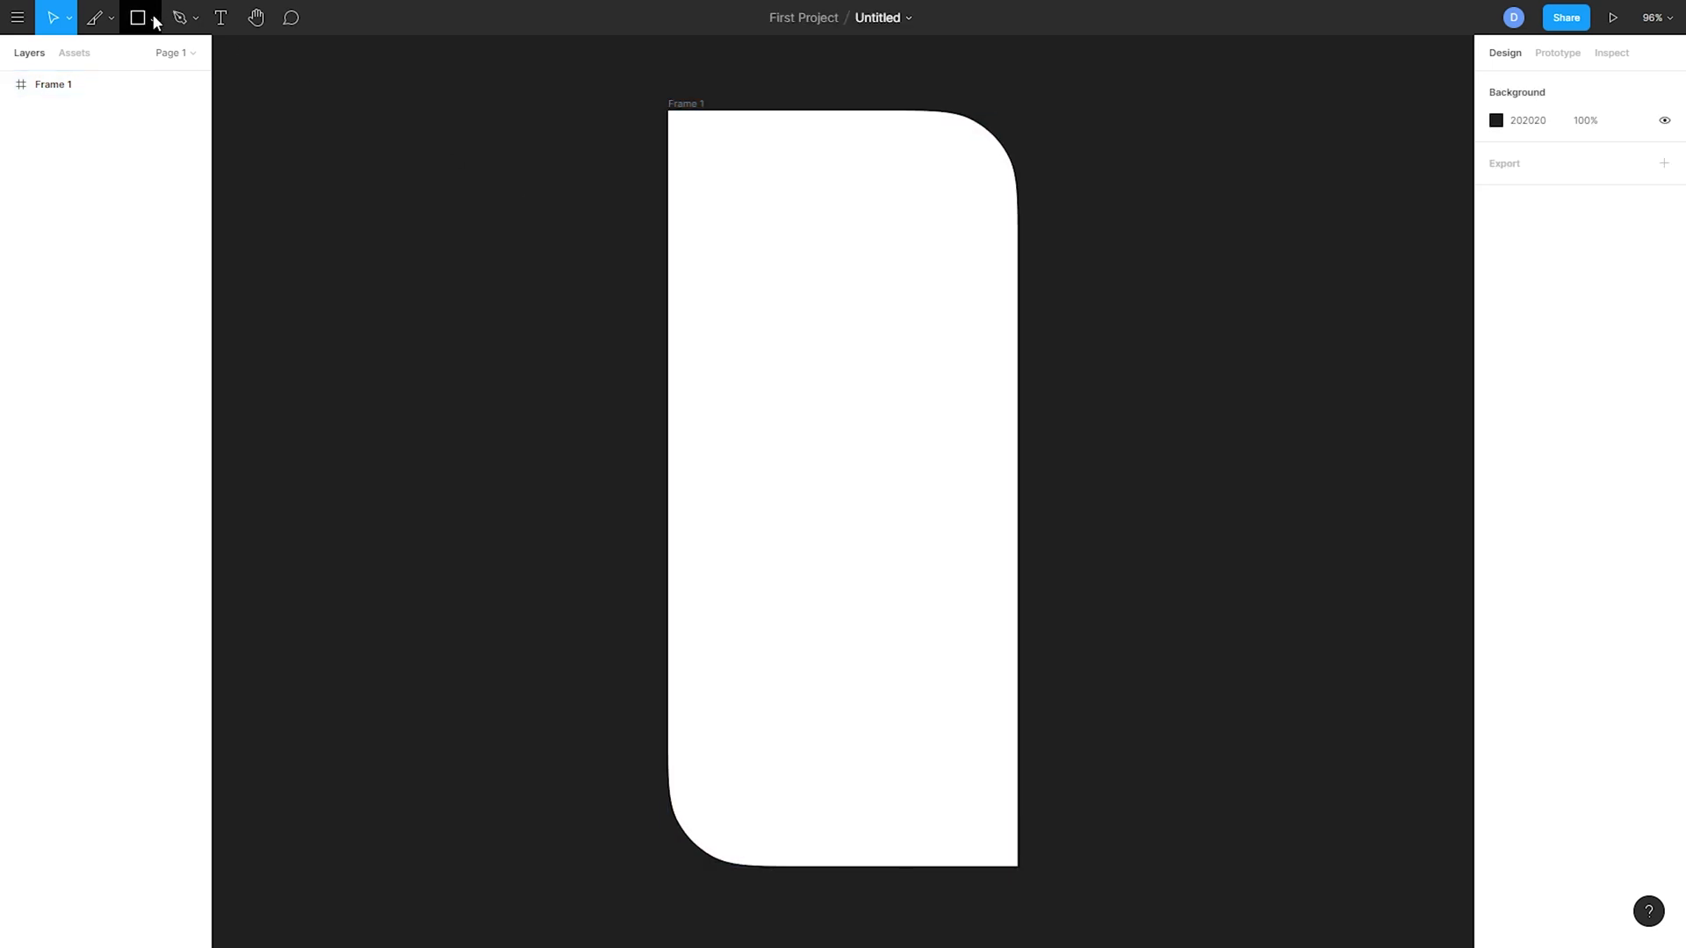
# - Place a default 100 × 100 rectangle inside Frame 1 and another on the empty canvas beside it
pyautogui.click(112, 17)
pyautogui.click(84, 54)
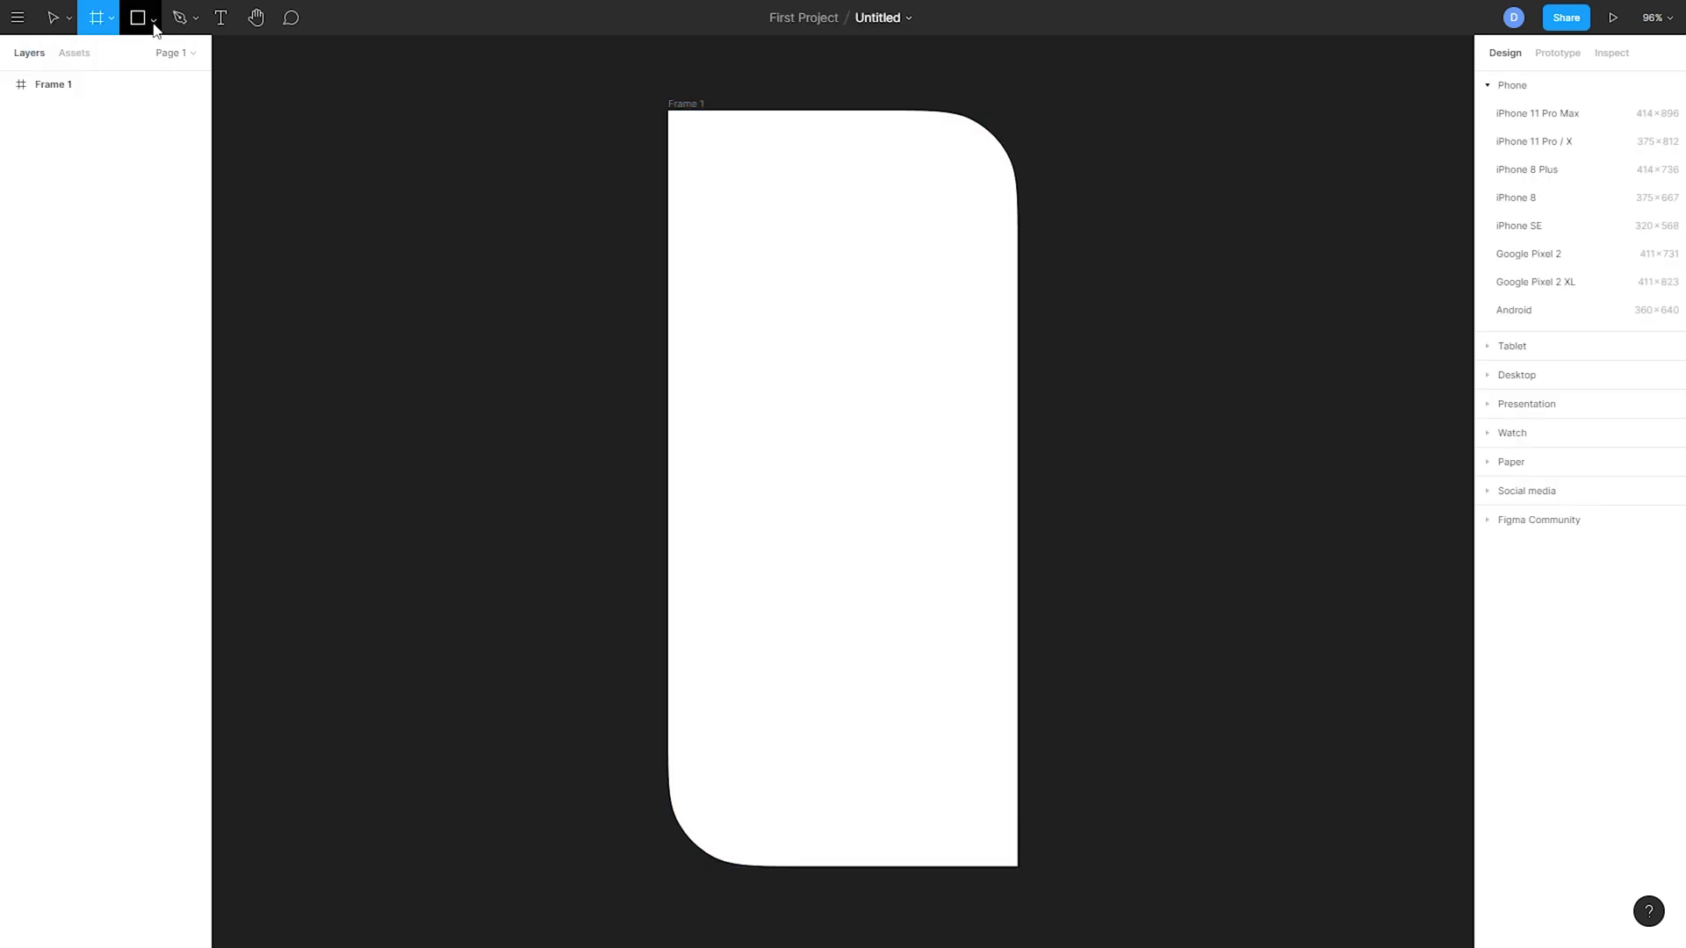
pyautogui.click(154, 21)
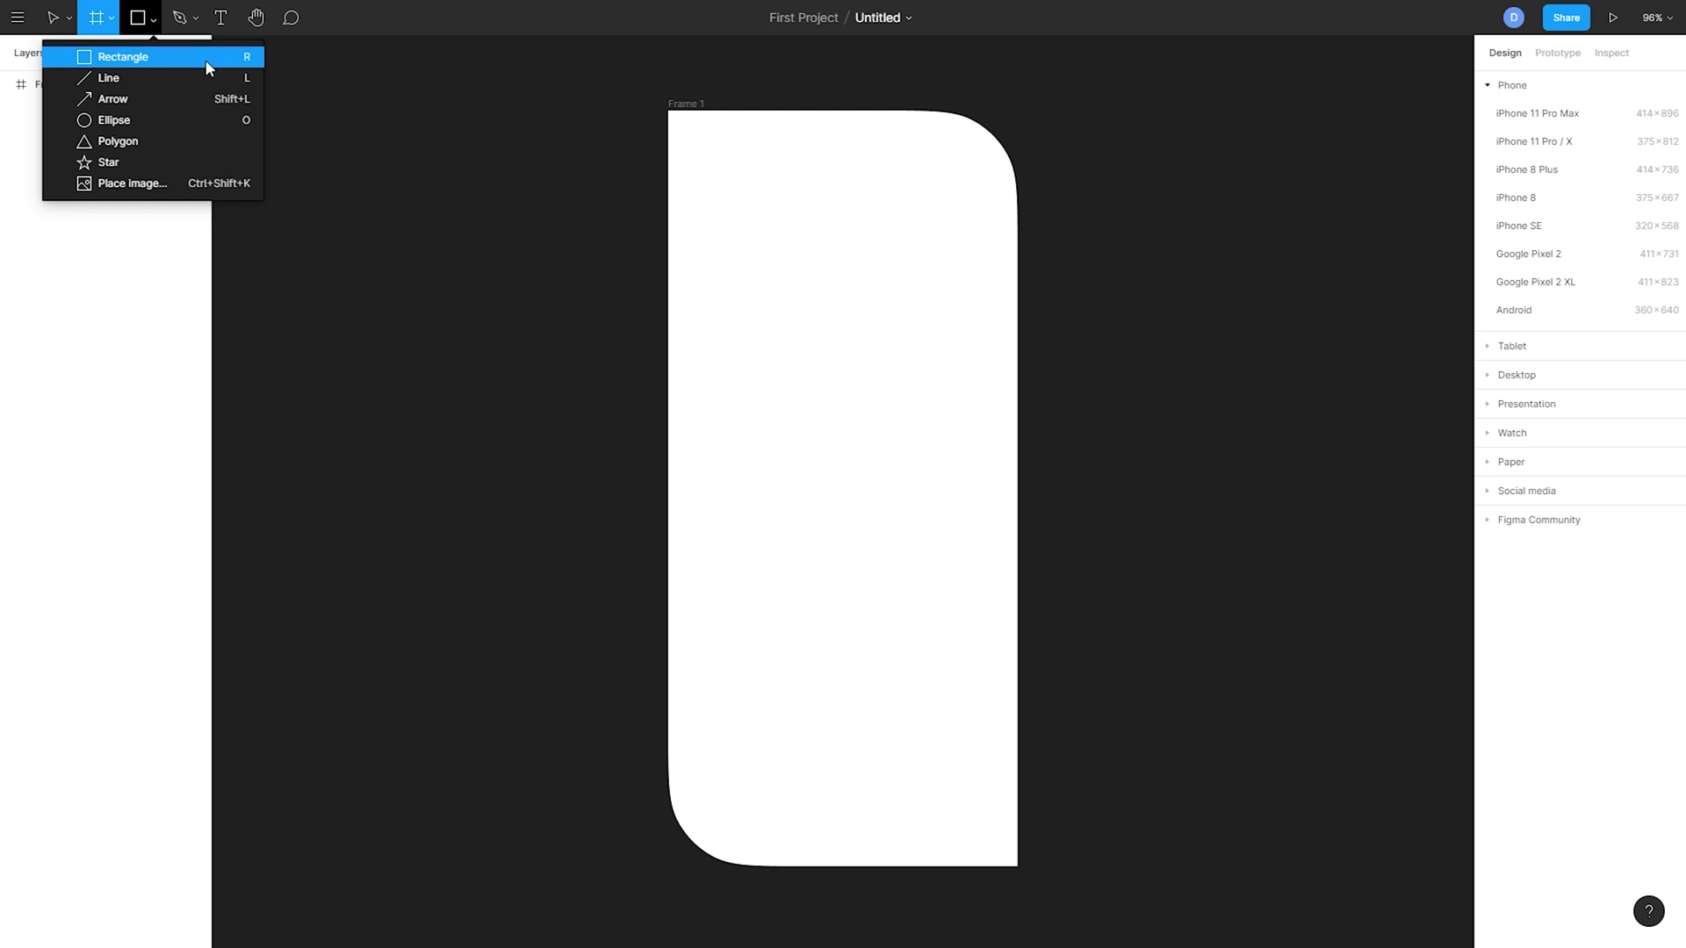
pyautogui.click(144, 58)
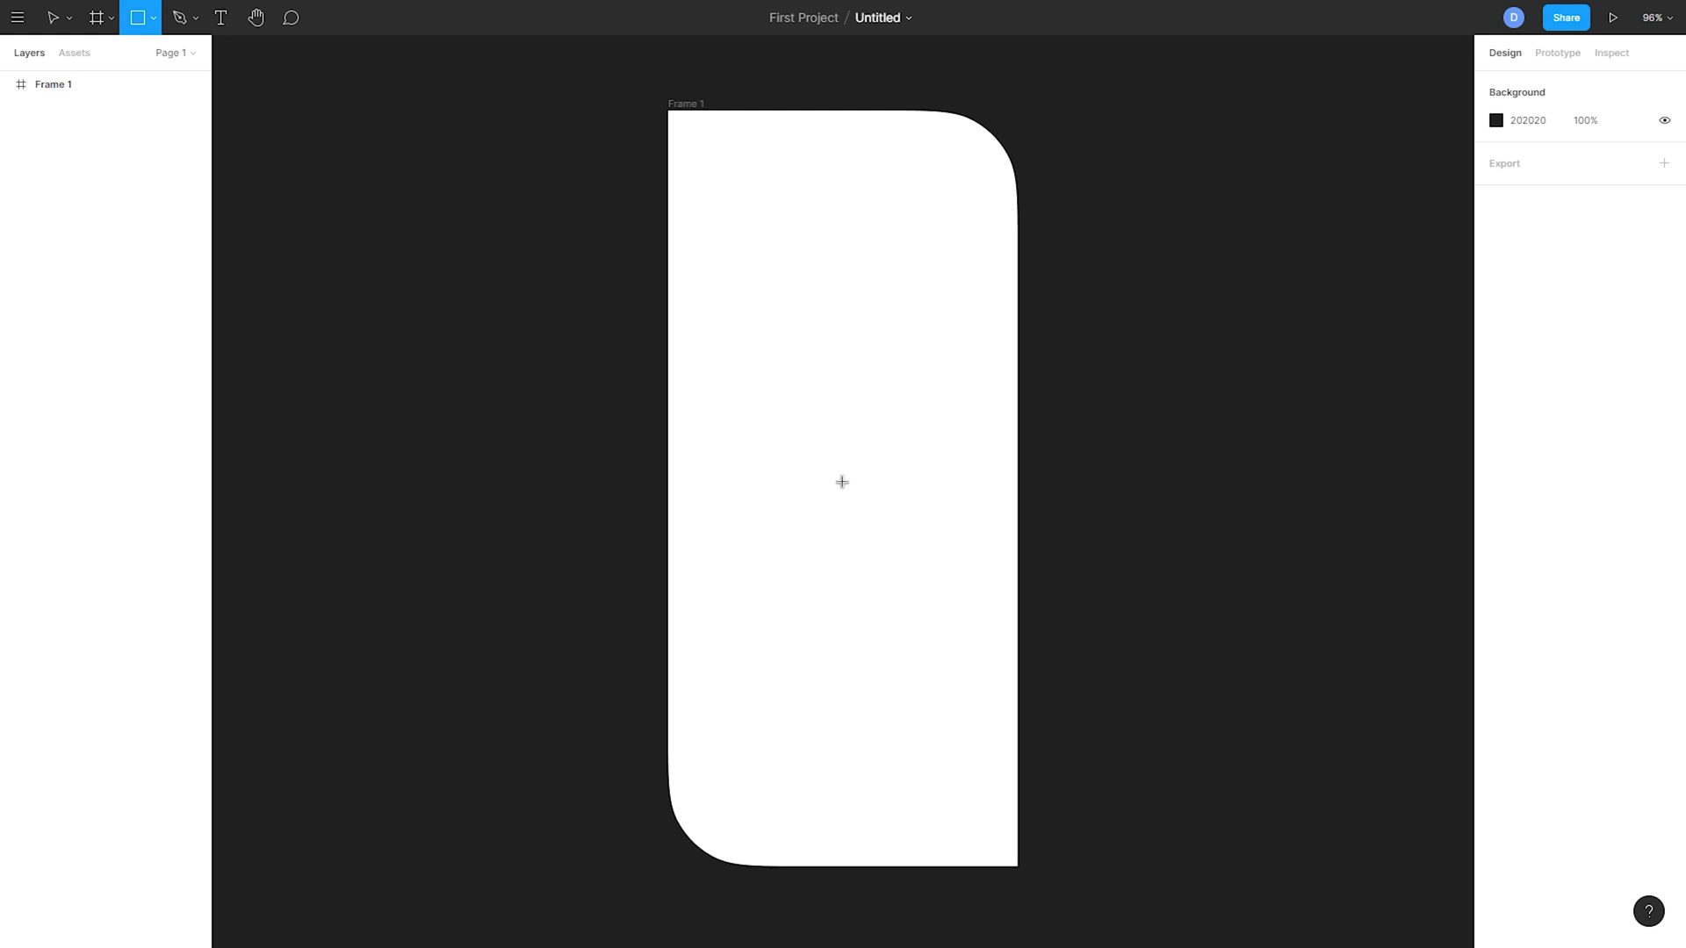
pyautogui.click(816, 445)
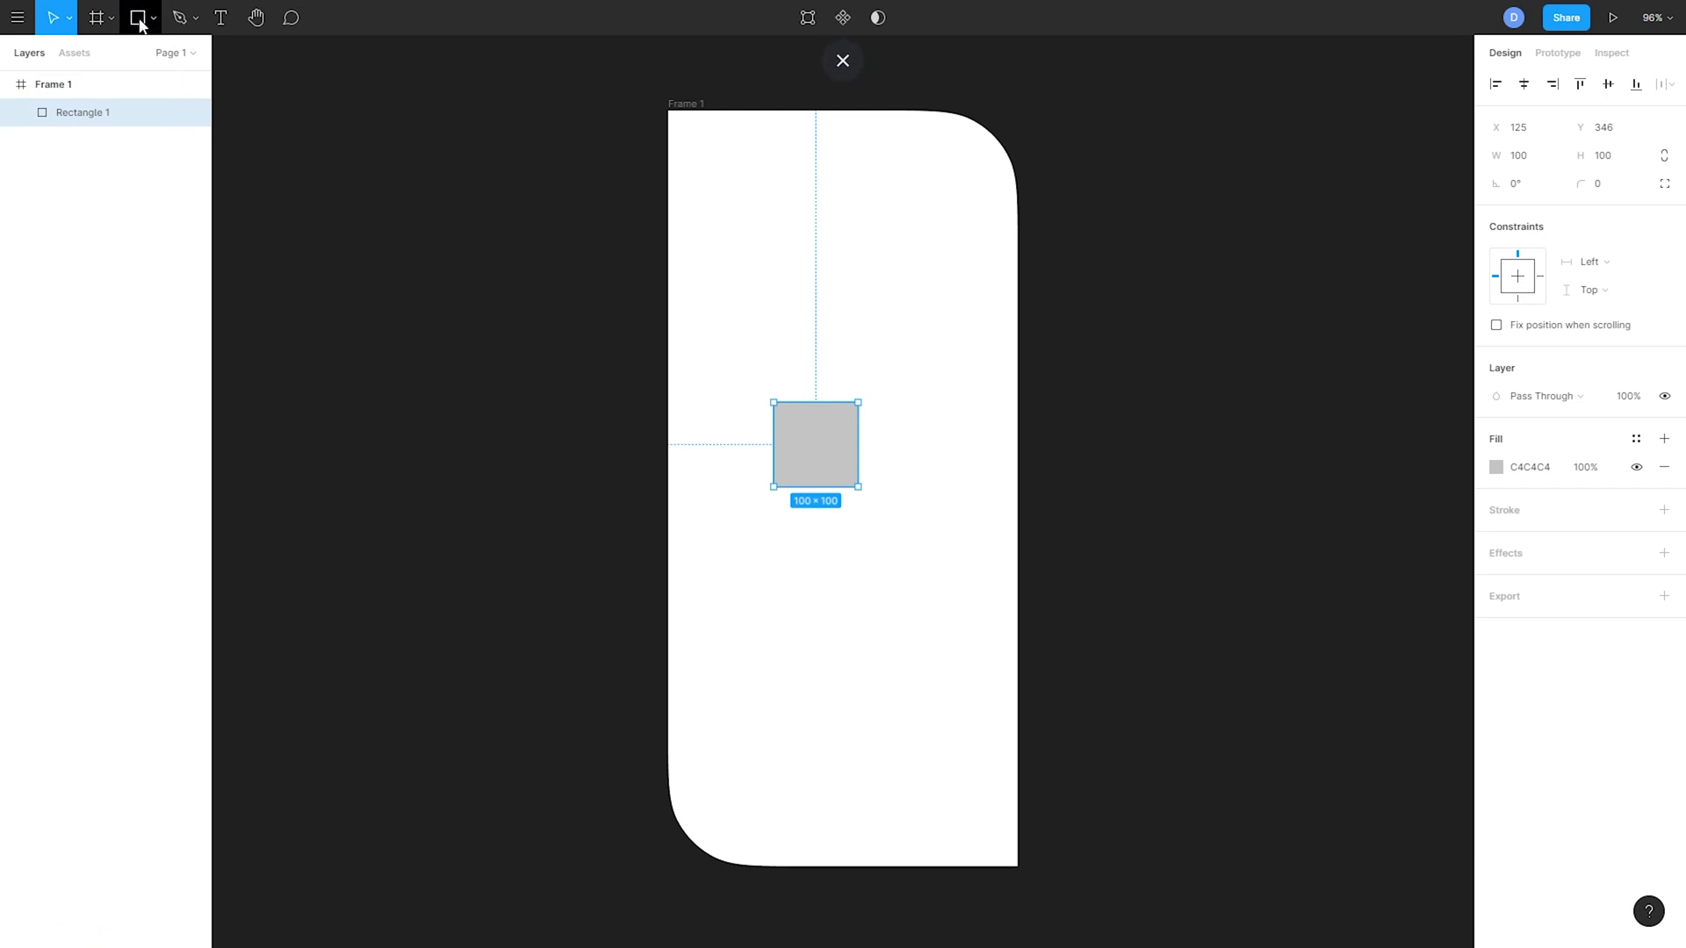
pyautogui.click(138, 20)
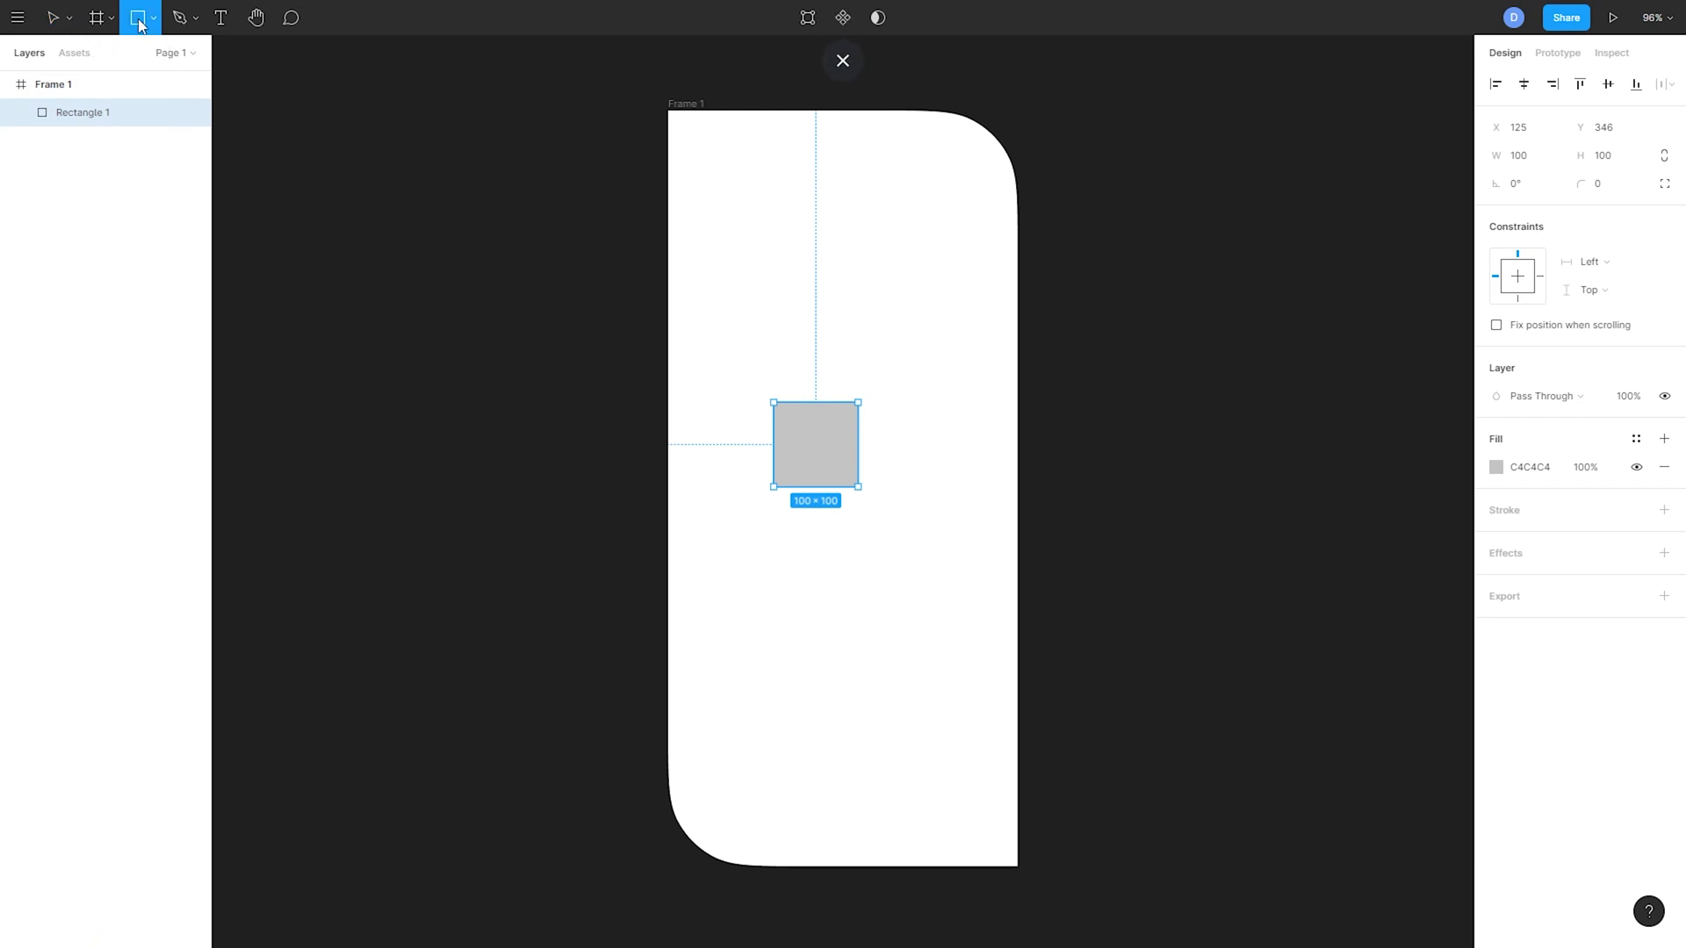
pyautogui.click(1200, 437)
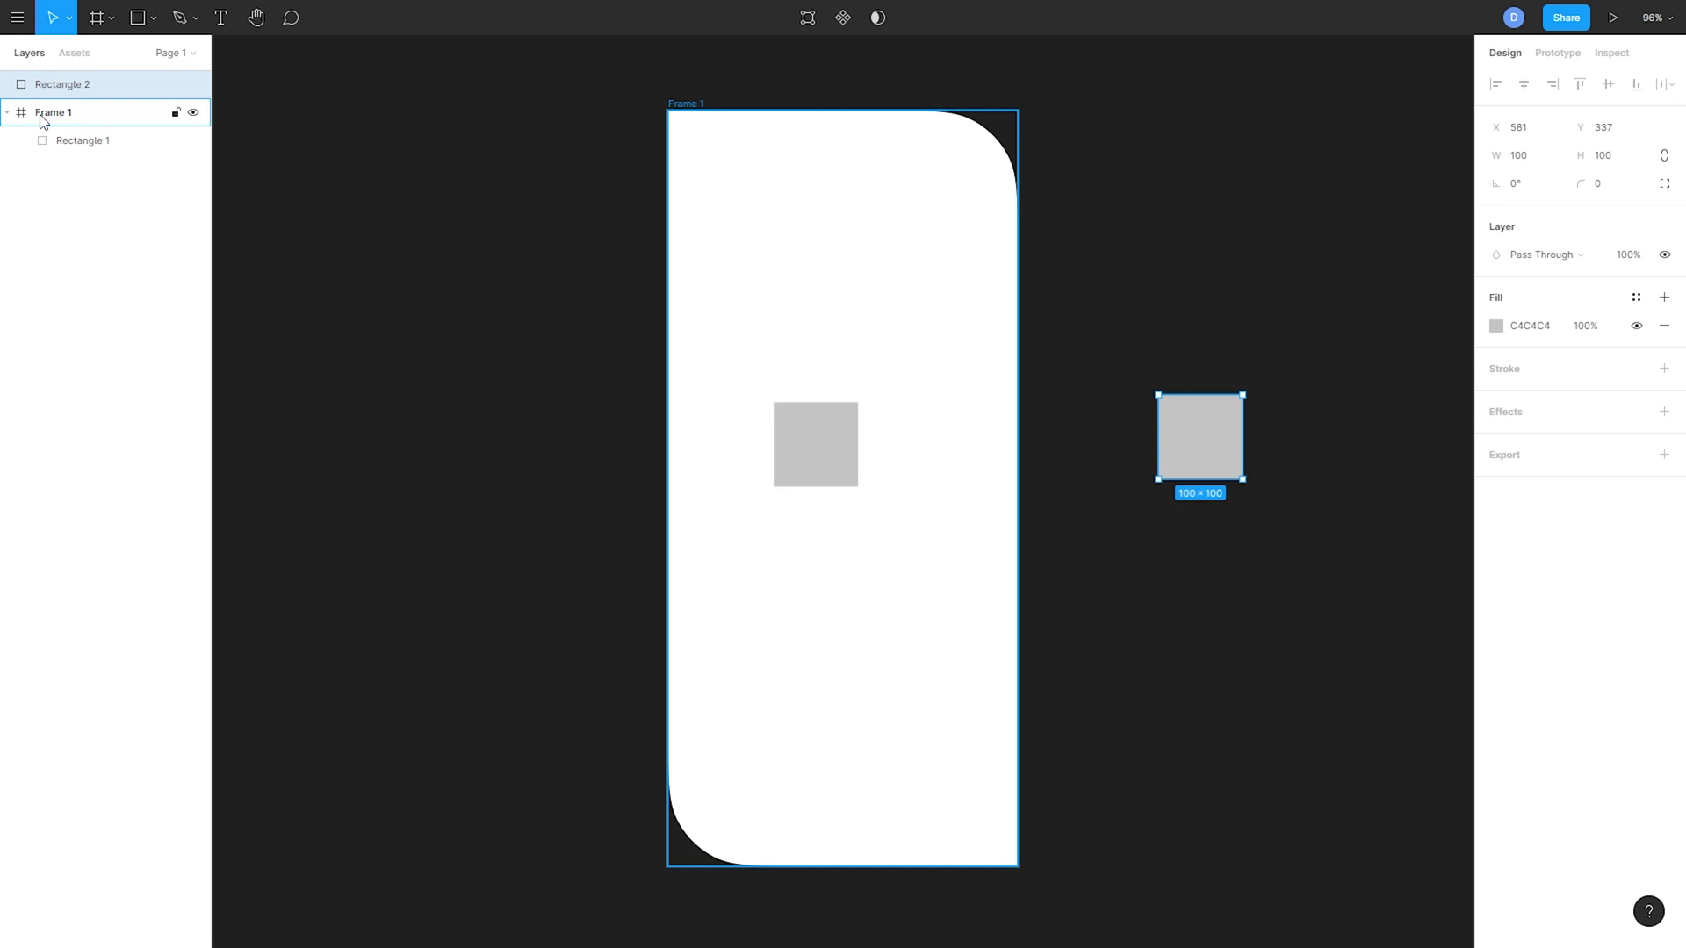
# - Move Frame 1 to about X -91, Y -25, and shift the rectangle inside it to about X 149, Y 398
pyautogui.moveTo(686, 107); pyautogui.dragTo(547, 112)
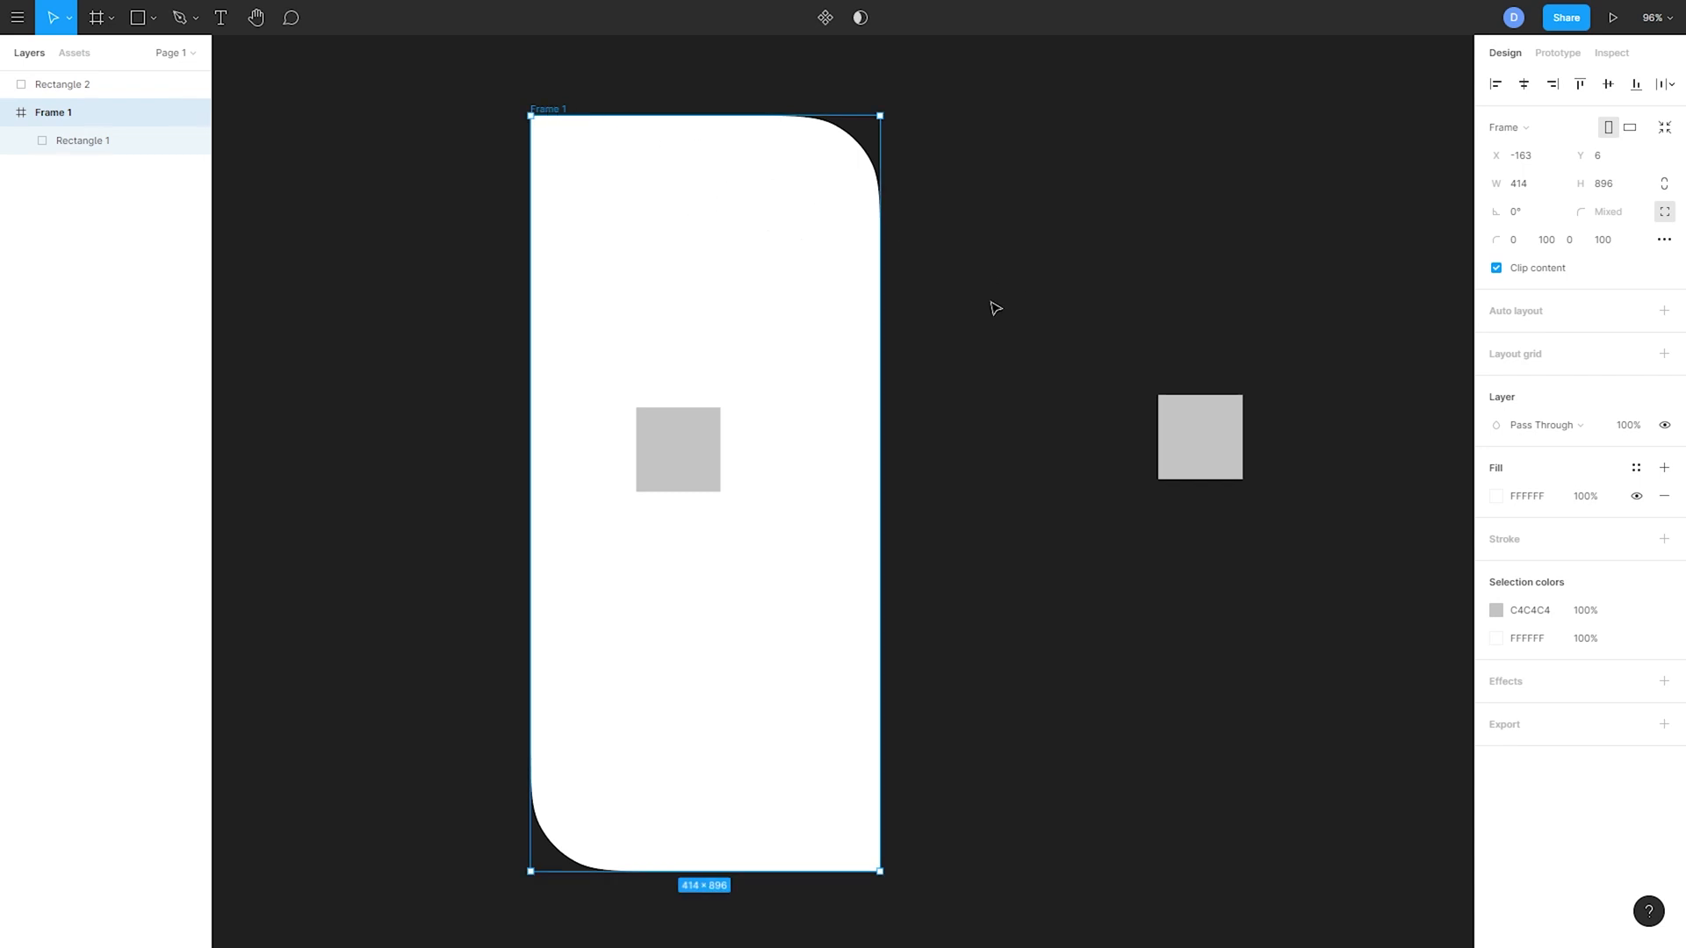
pyautogui.moveTo(554, 112); pyautogui.dragTo(614, 86)
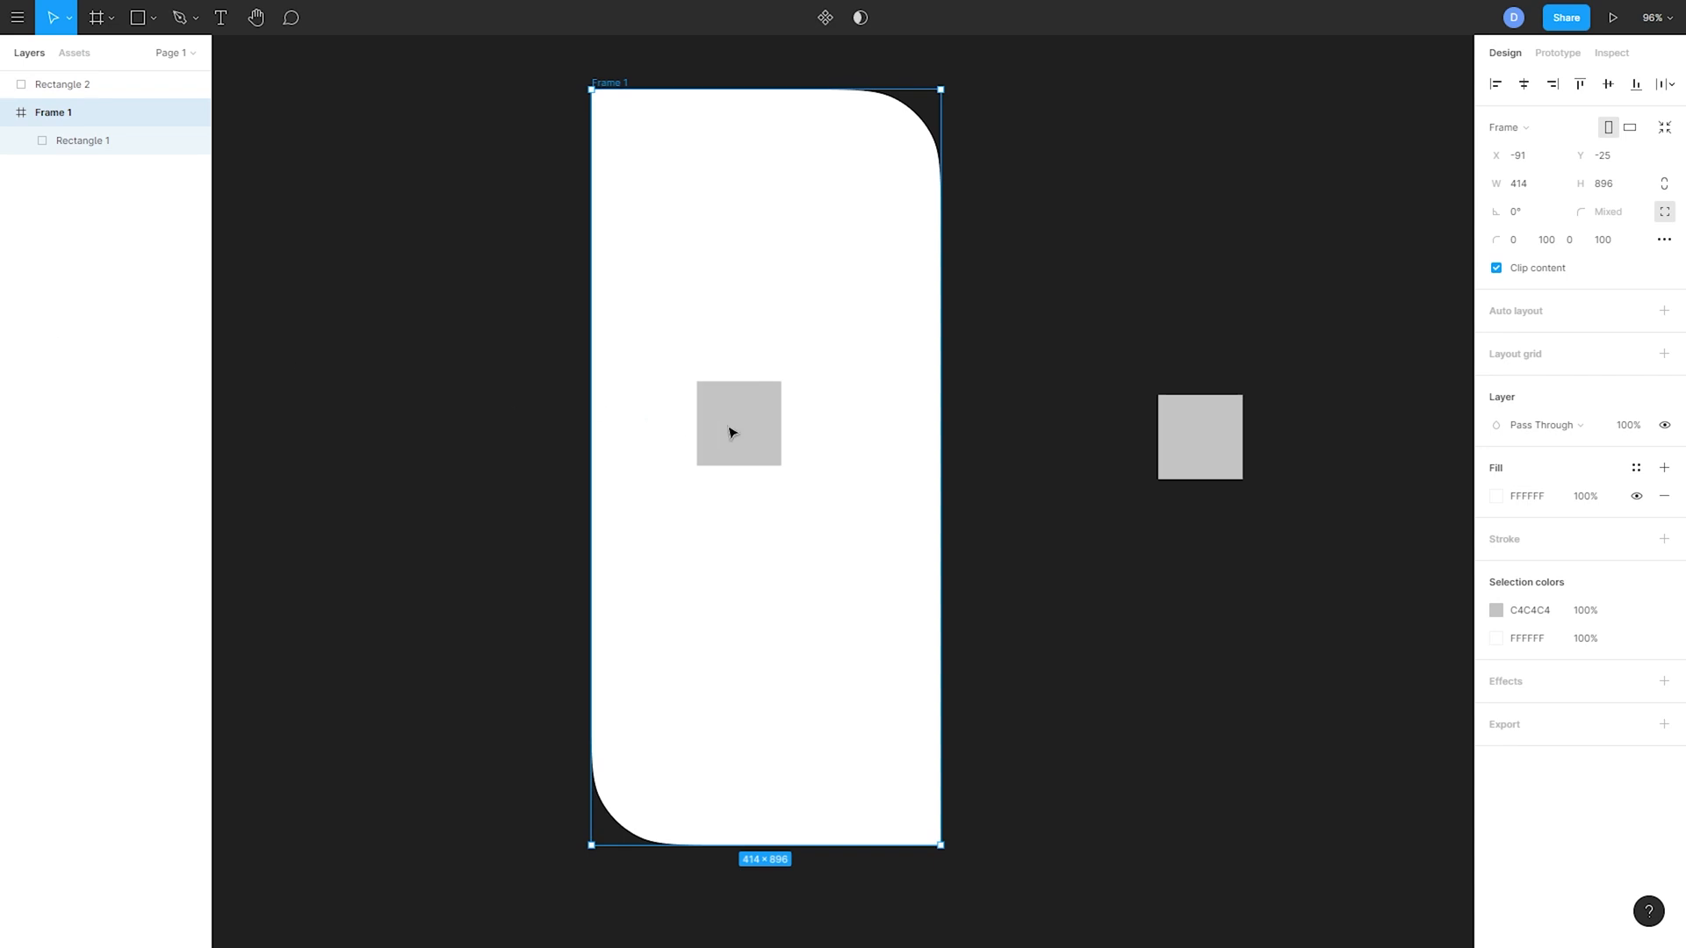
pyautogui.moveTo(742, 441); pyautogui.dragTo(756, 478)
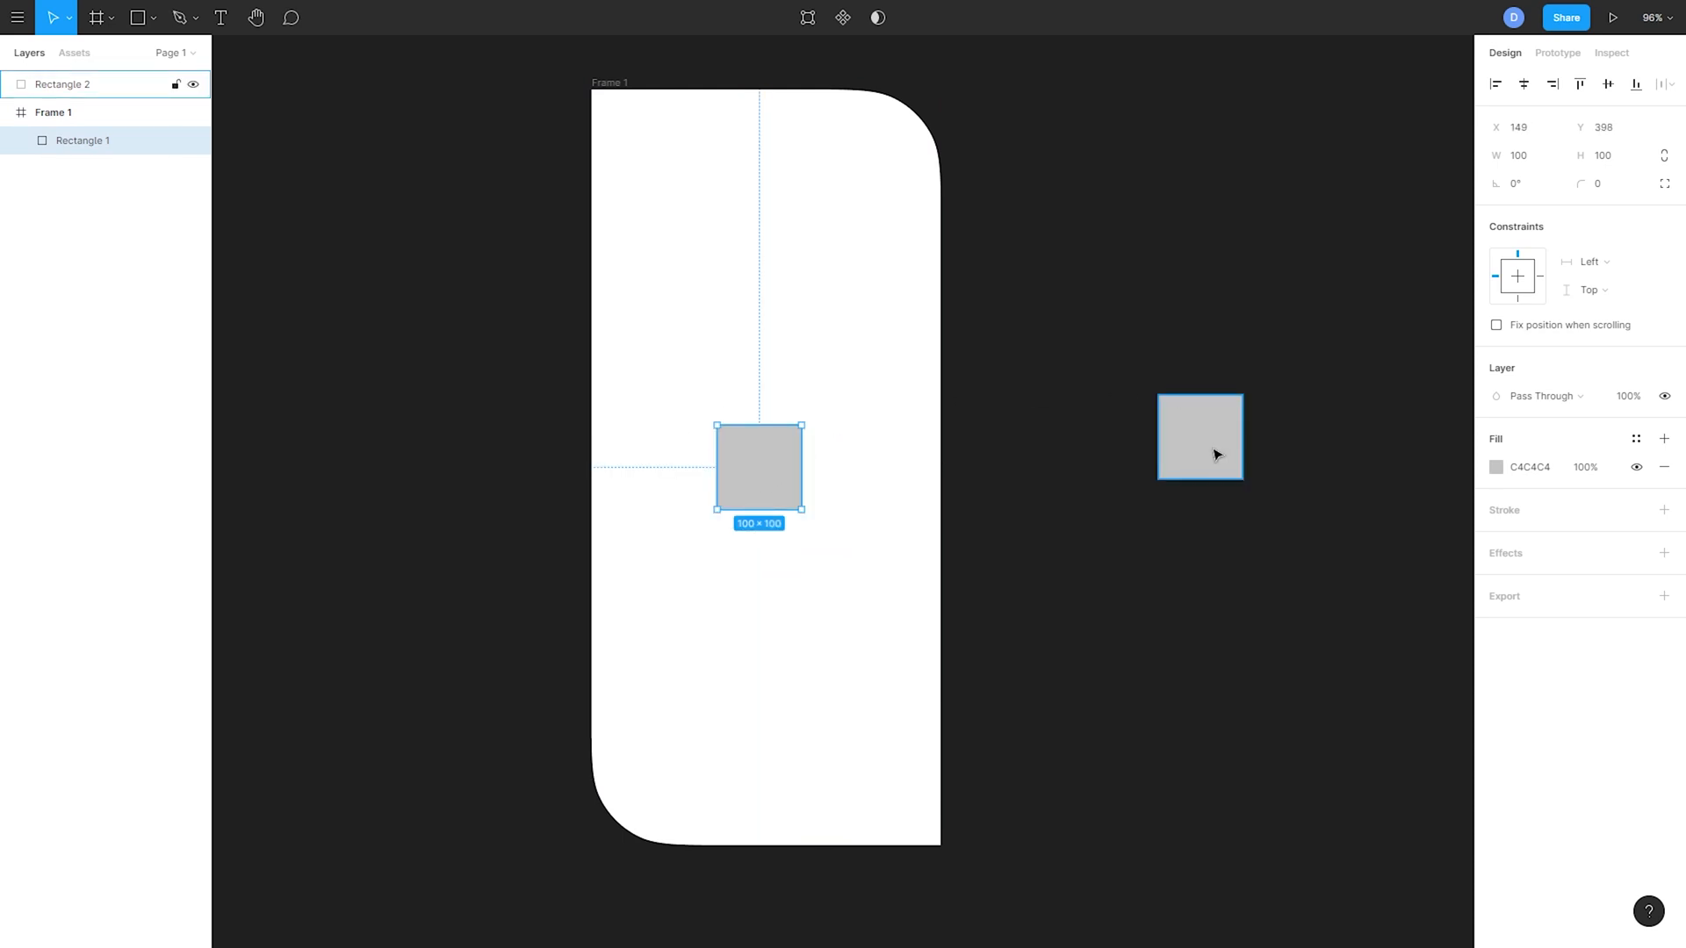
# - Duplicate the rectangle inside Frame 1 in place and rename the copy's layer Rectangle 3
pyautogui.moveTo(1200, 452)
pyautogui.mouseDown()
pyautogui.moveTo(1247, 531)
pyautogui.moveTo(1203, 462)
pyautogui.mouseUp()
pyautogui.click(759, 474)
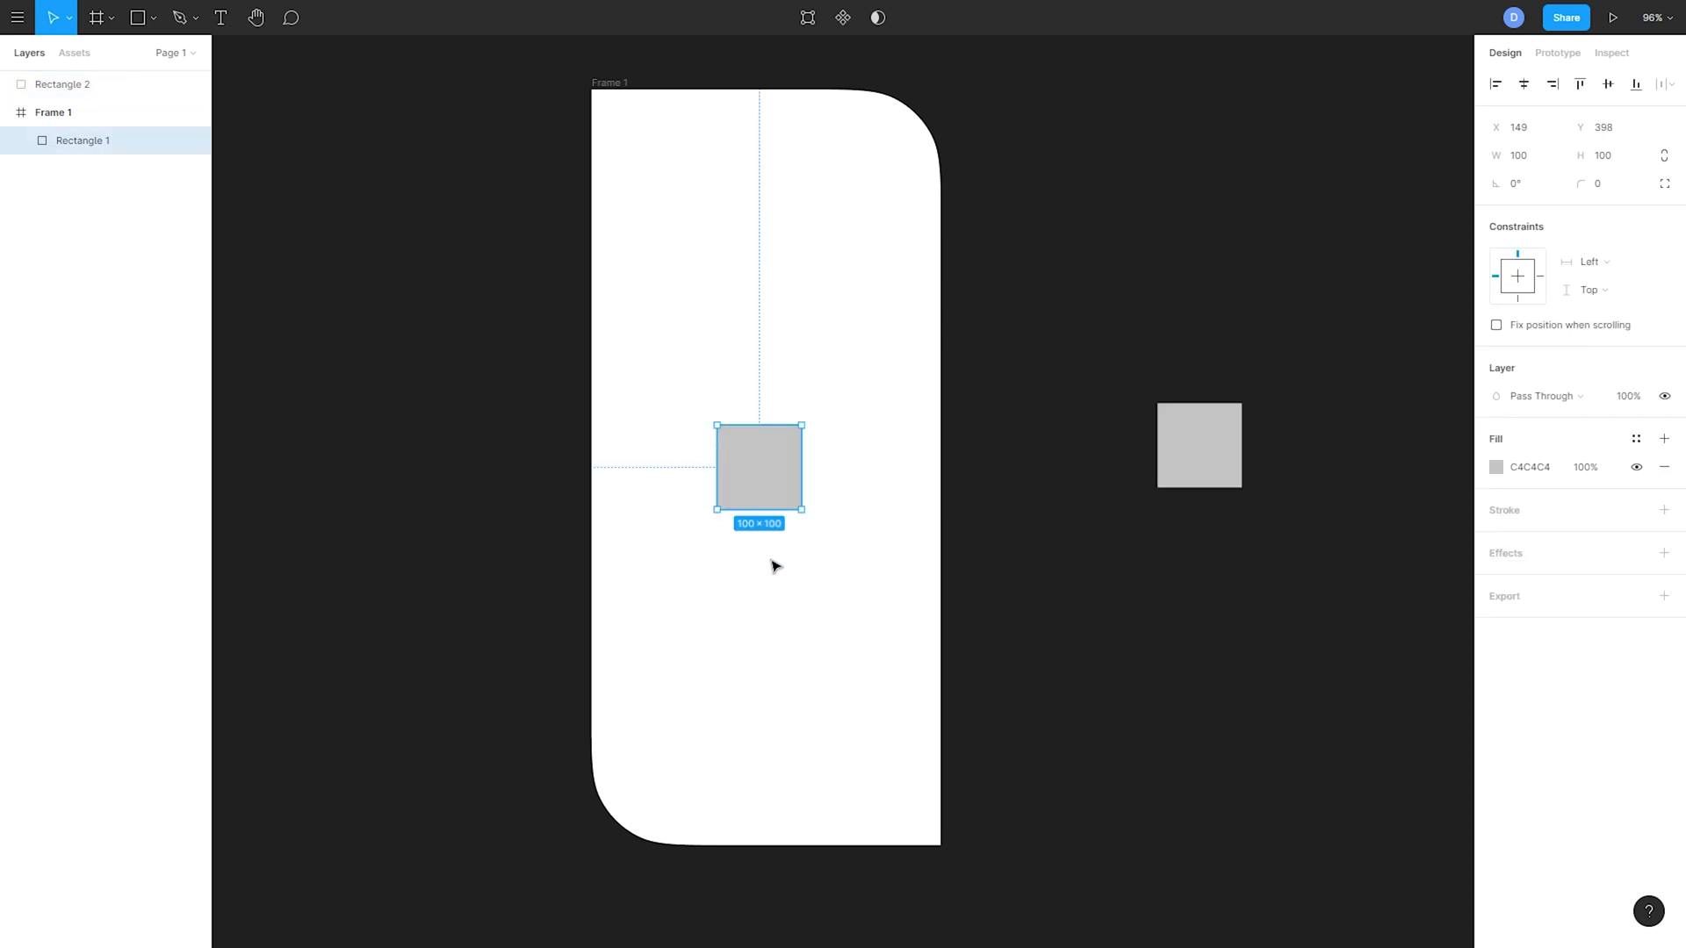
pyautogui.hotkey('ctrl', 'd')
pyautogui.doubleClick(103, 145)
pyautogui.click(115, 147)
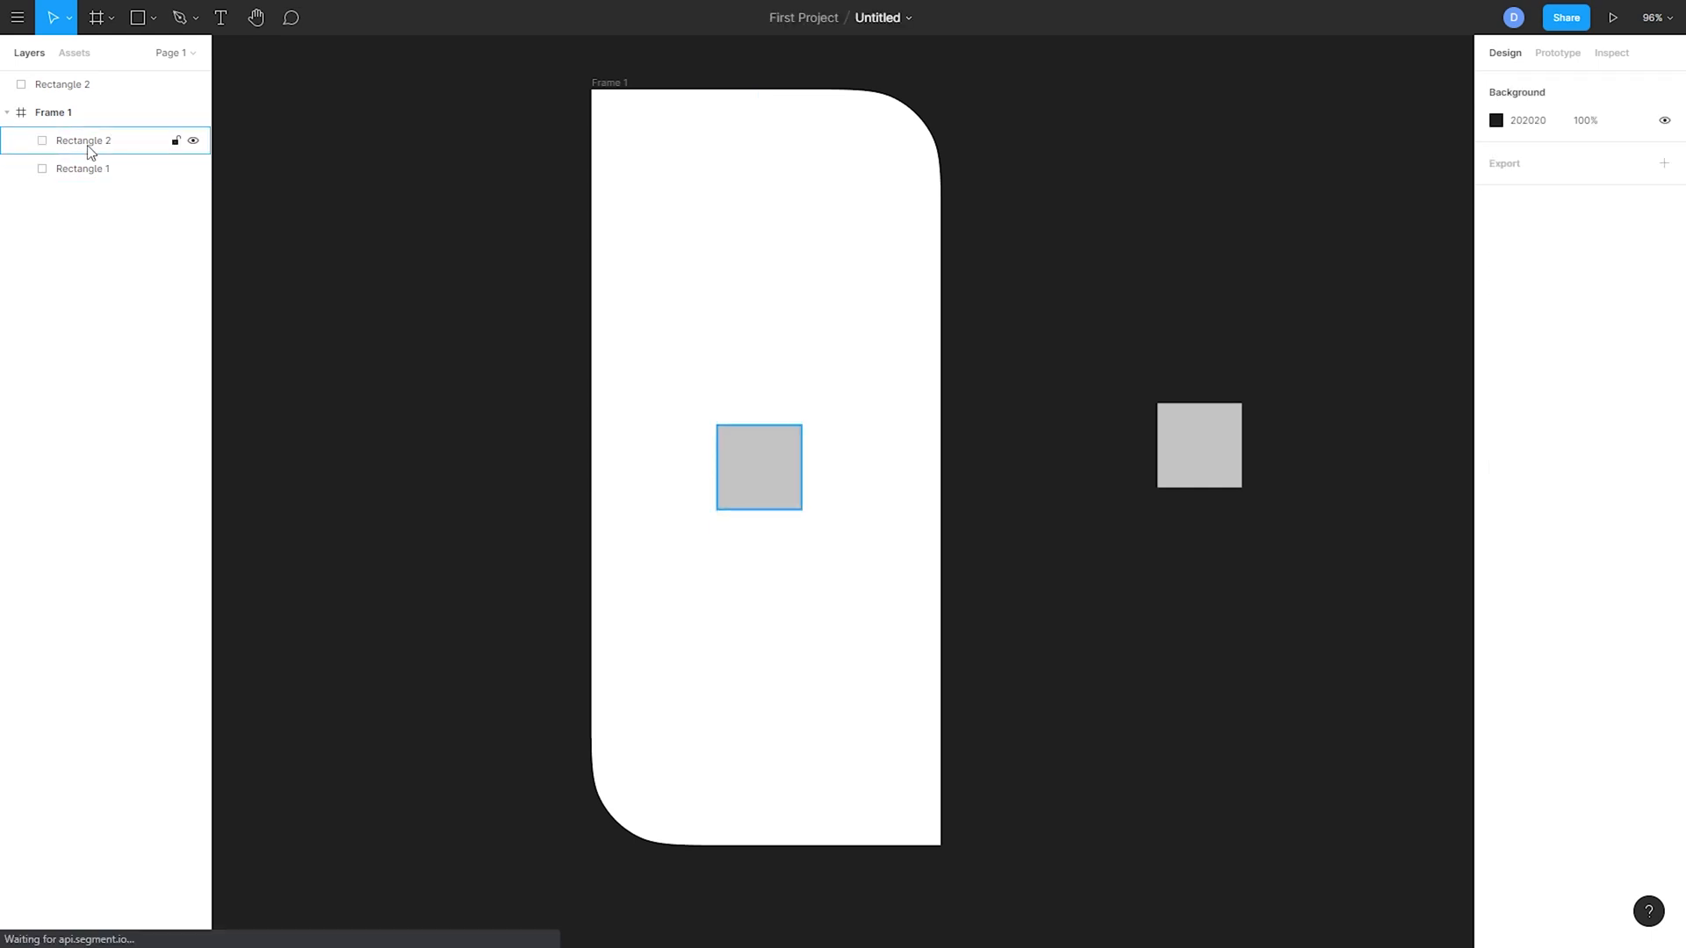
pyautogui.doubleClick(119, 148)
pyautogui.click(121, 149)
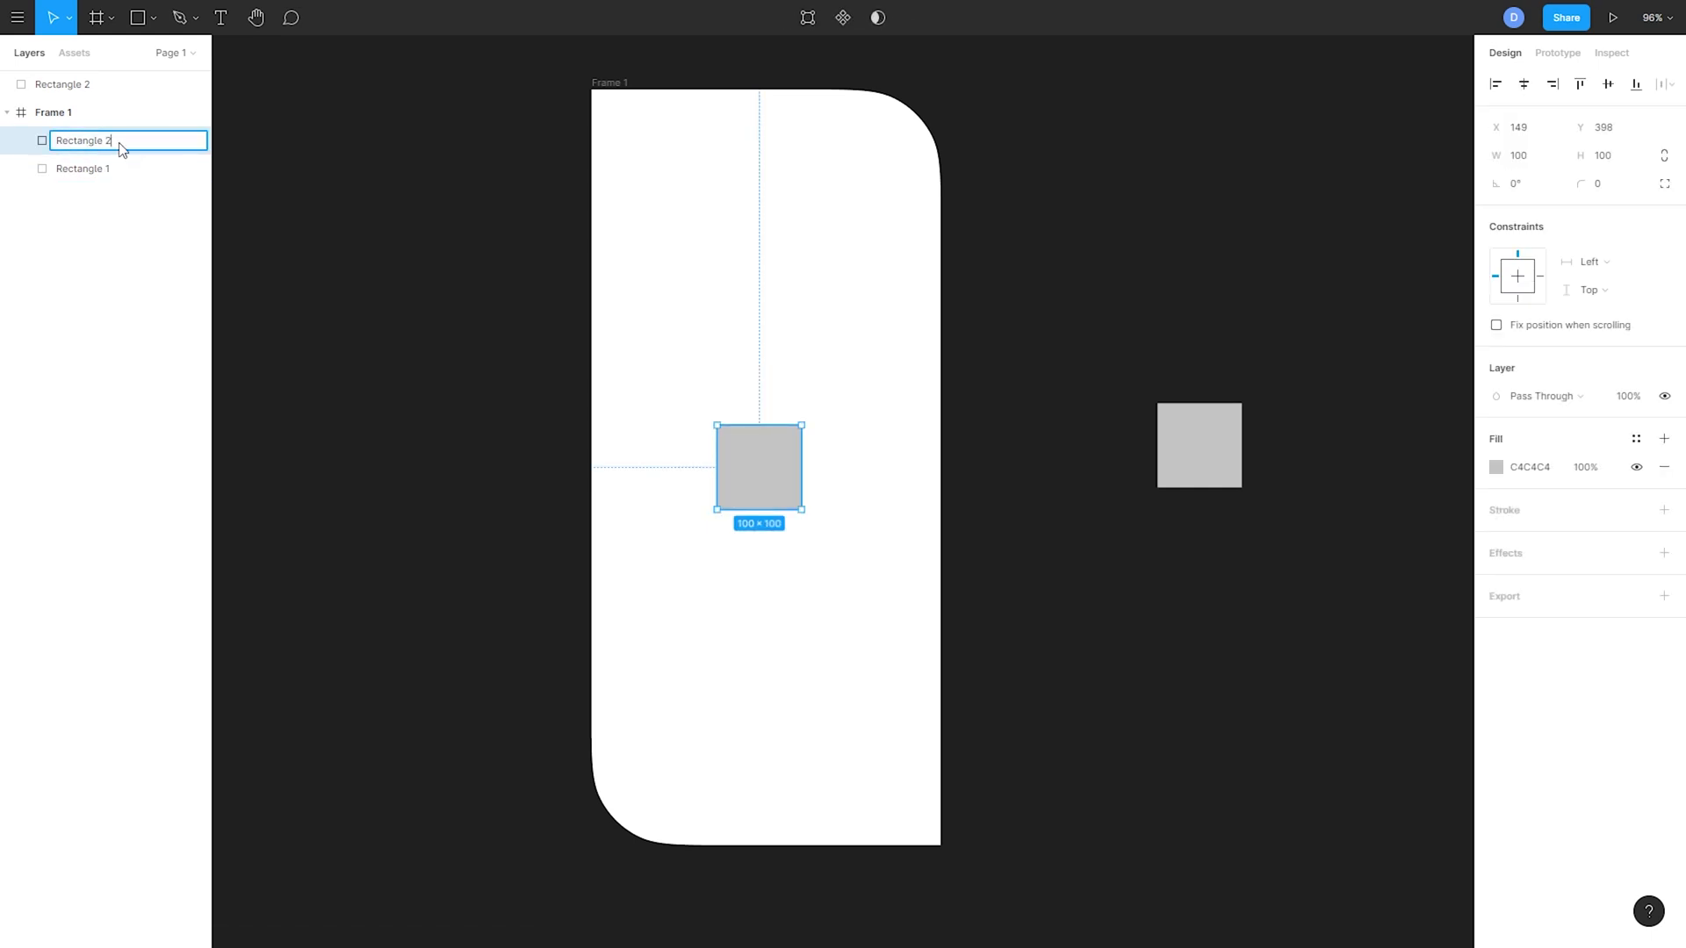
pyautogui.press('Return')
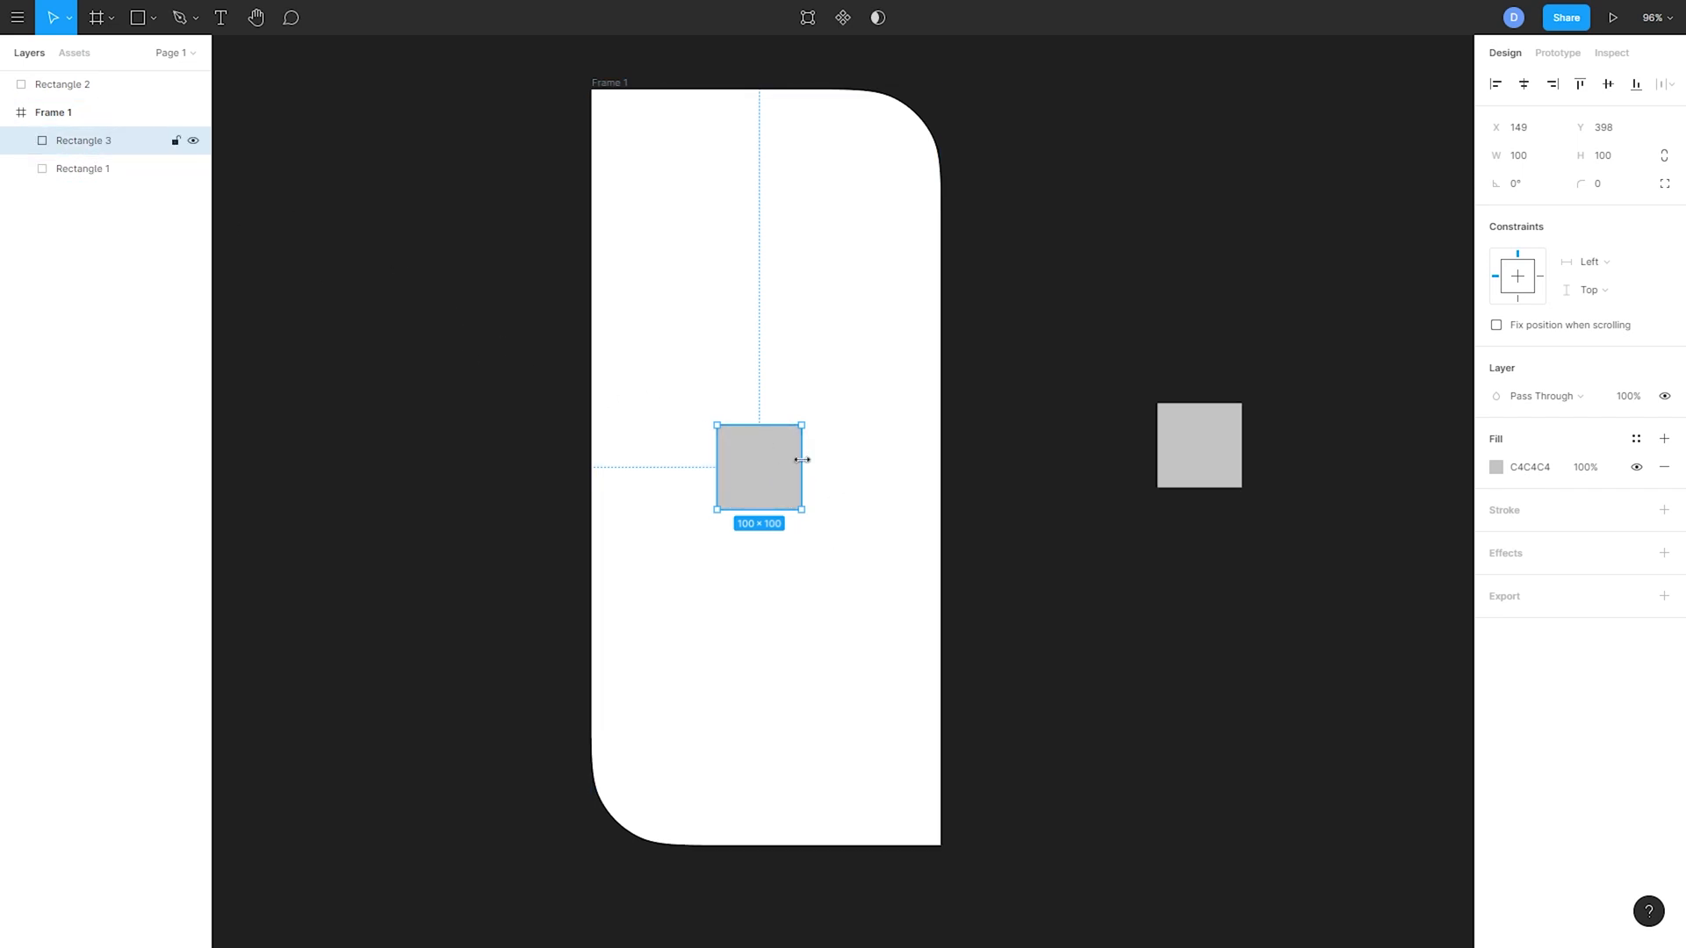
# - Move Rectangle 3 straight down to about Y 558, keeping it aligned below Rectangle 1 inside Frame 1
pyautogui.moveTo(762, 461); pyautogui.dragTo(762, 599)
pyautogui.click(833, 535)
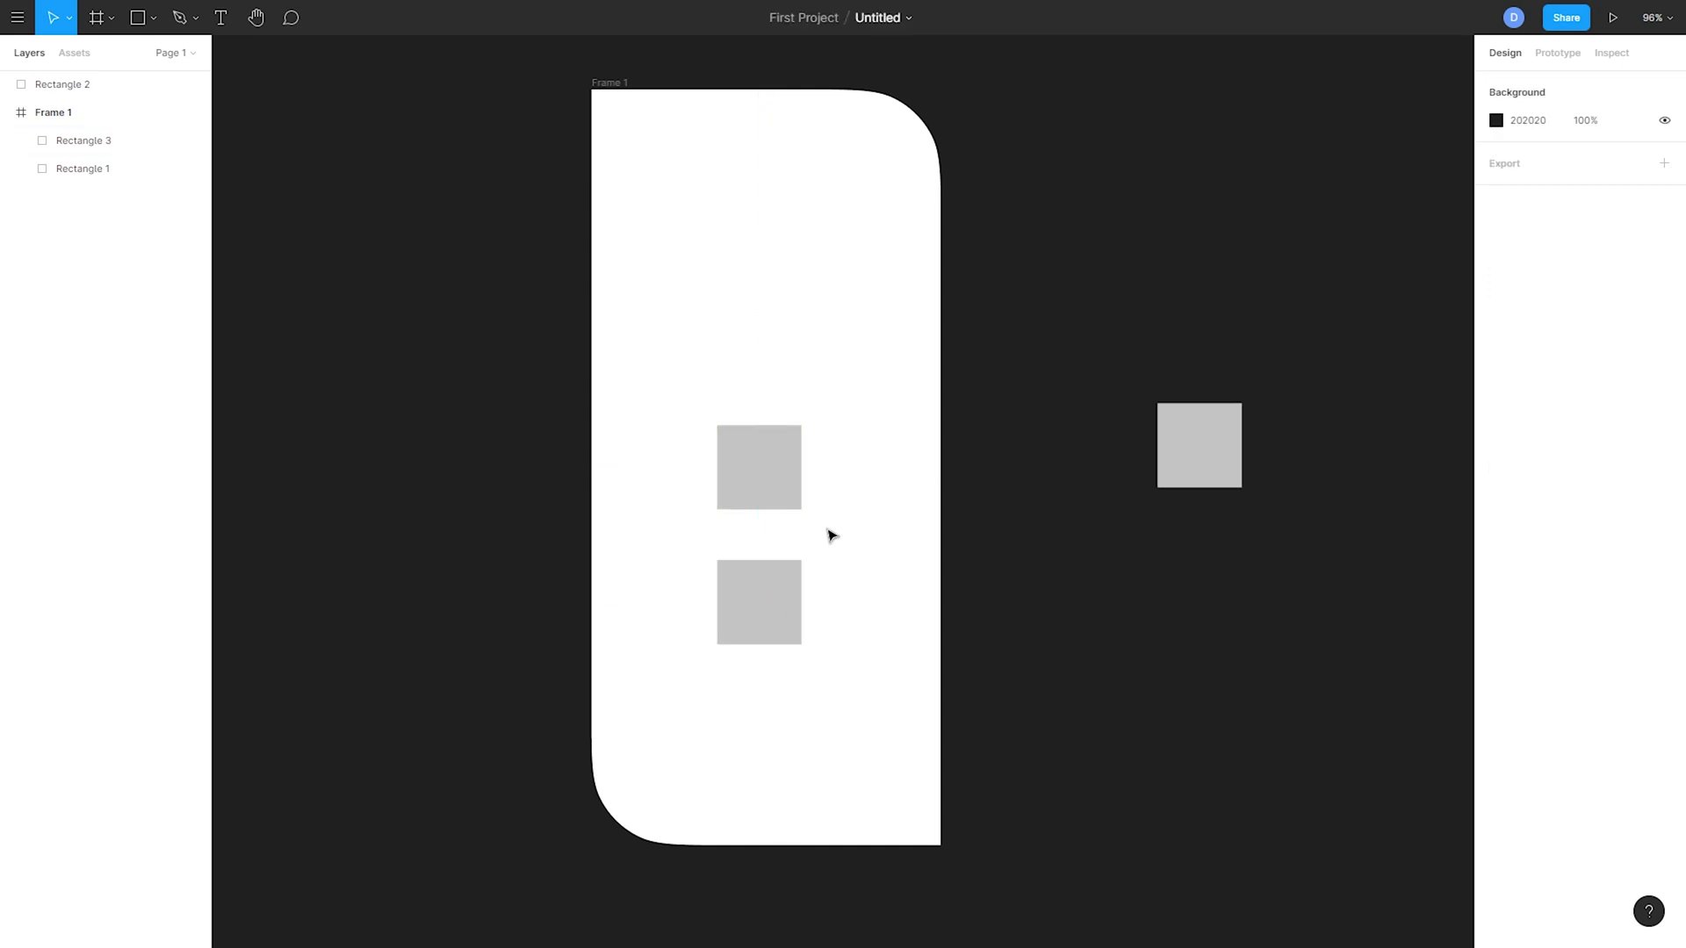
pyautogui.click(762, 502)
pyautogui.click(767, 623)
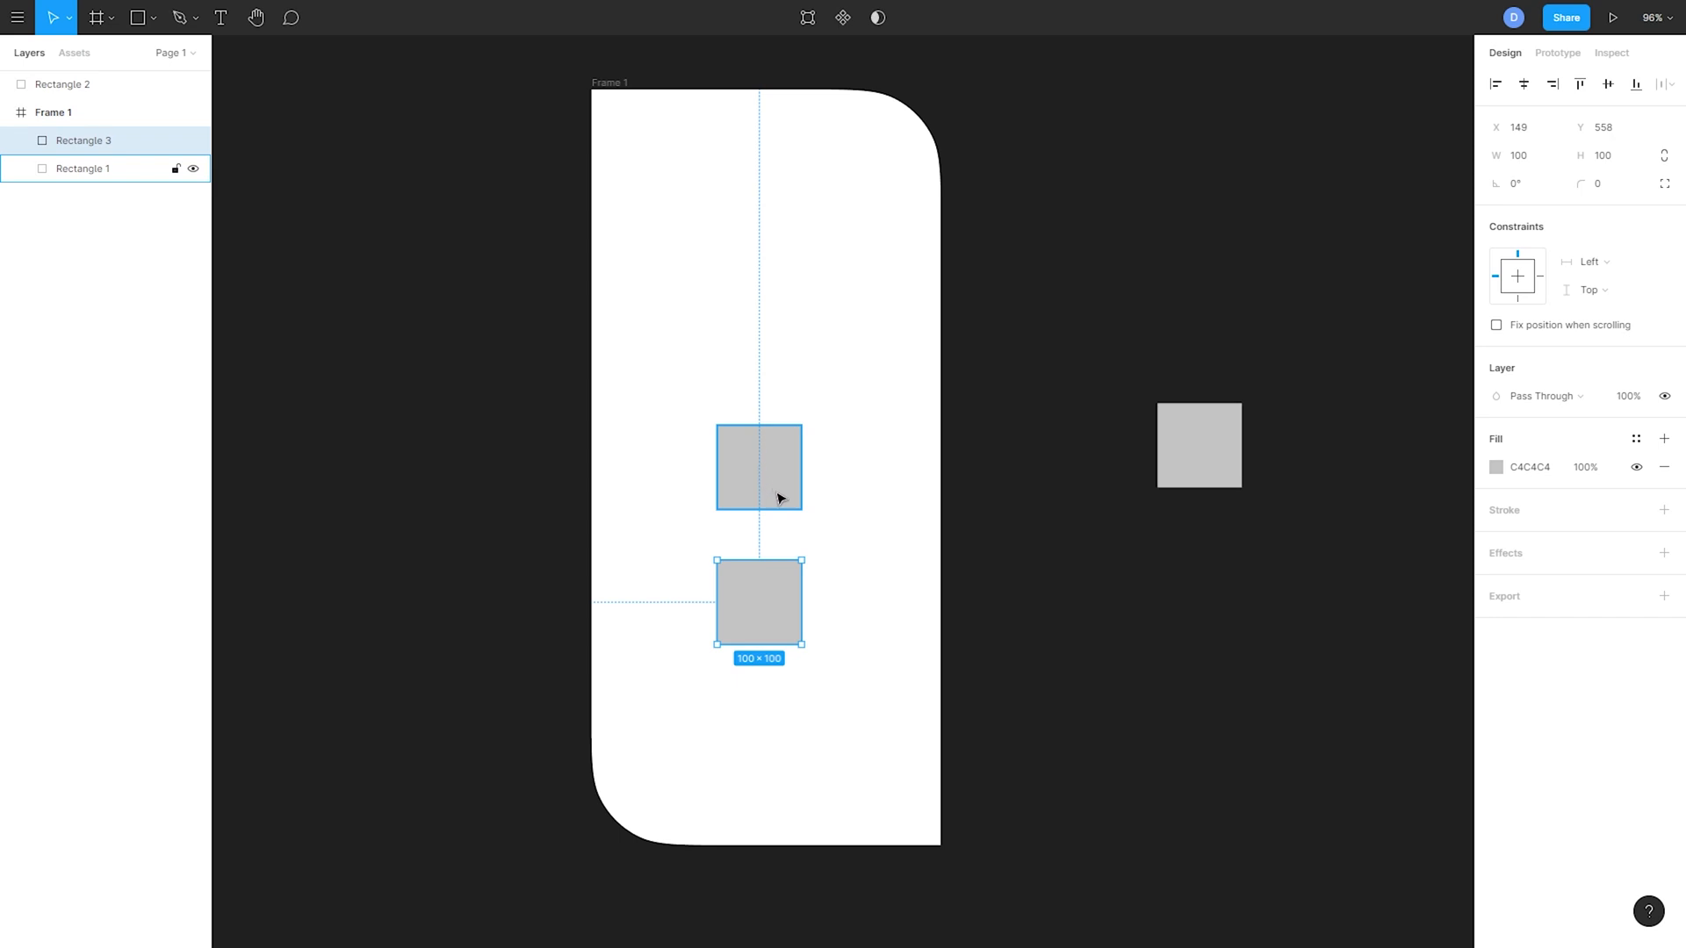
# - Try out selecting the two rectangles inside Frame 1 together, both separately from the frame and with the whole frame
pyautogui.click(74, 225)
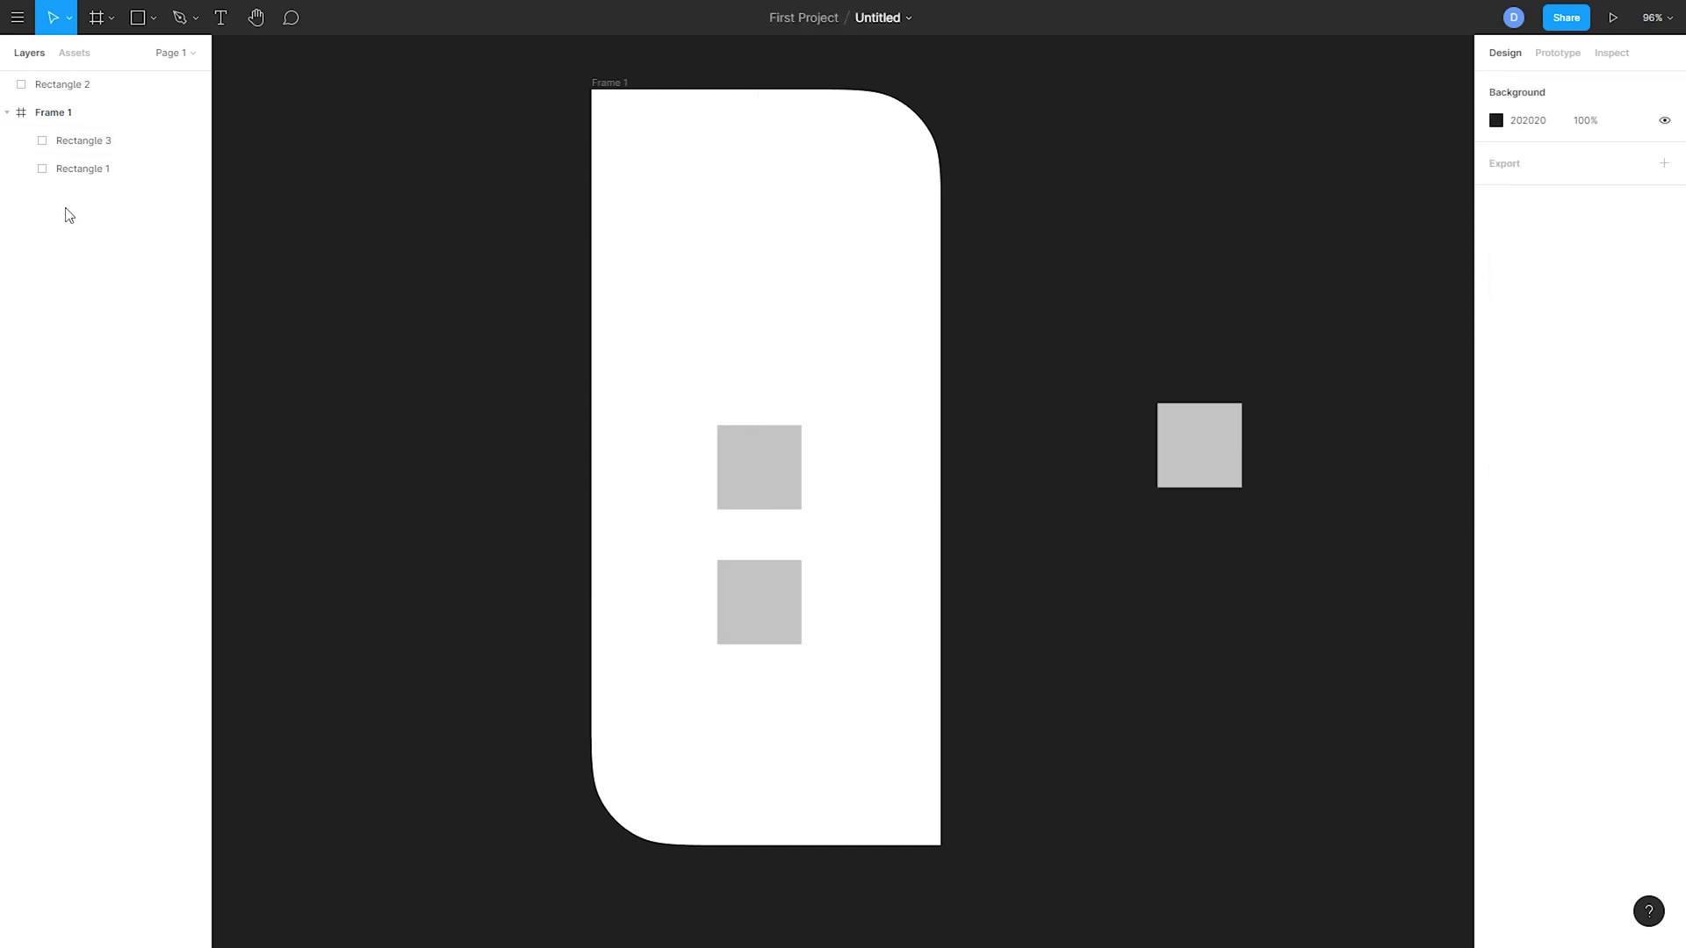
pyautogui.click(113, 182)
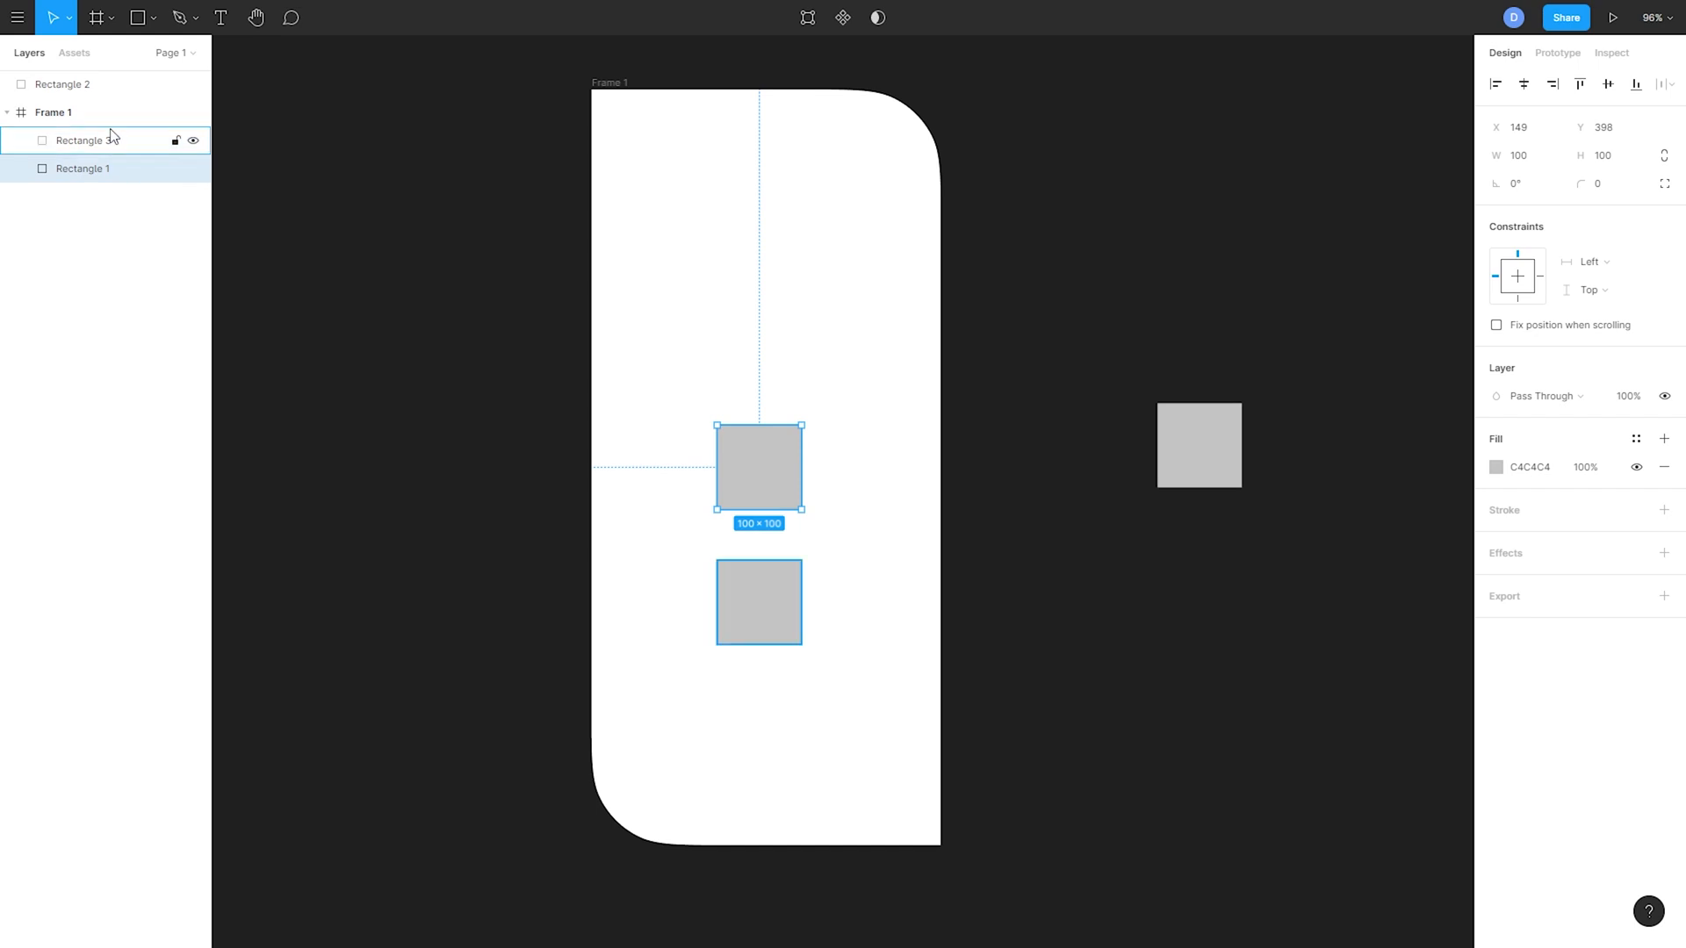
pyautogui.keyDown('shift'); pyautogui.click(109, 141); pyautogui.keyUp('shift')
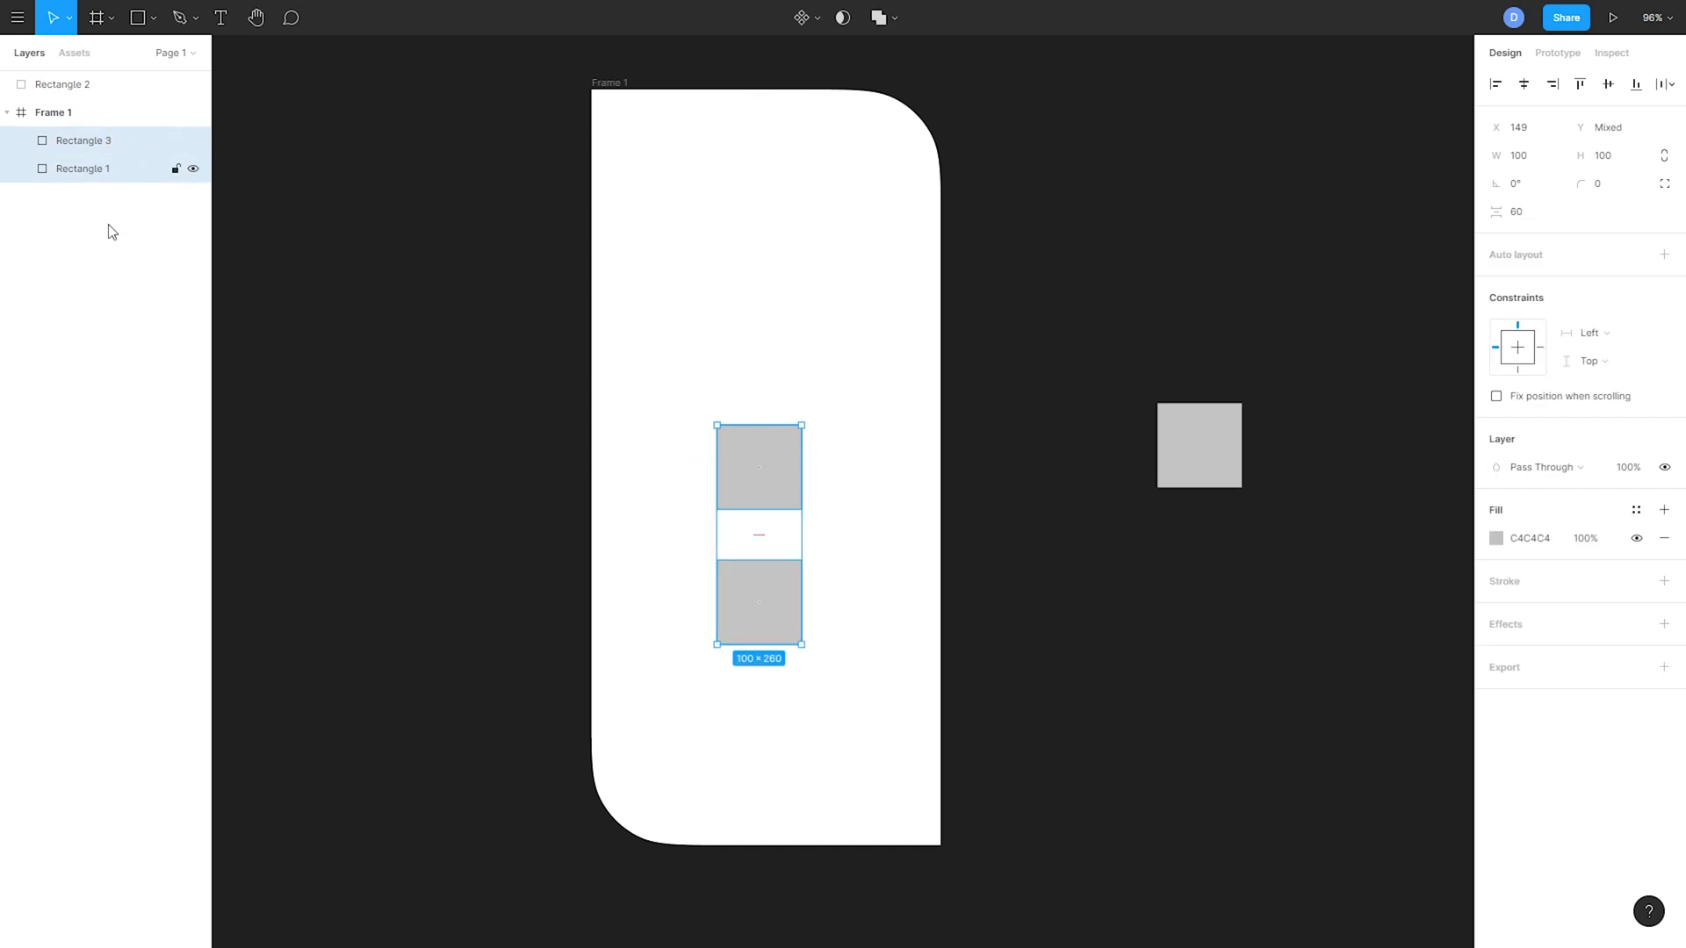
pyautogui.click(881, 482)
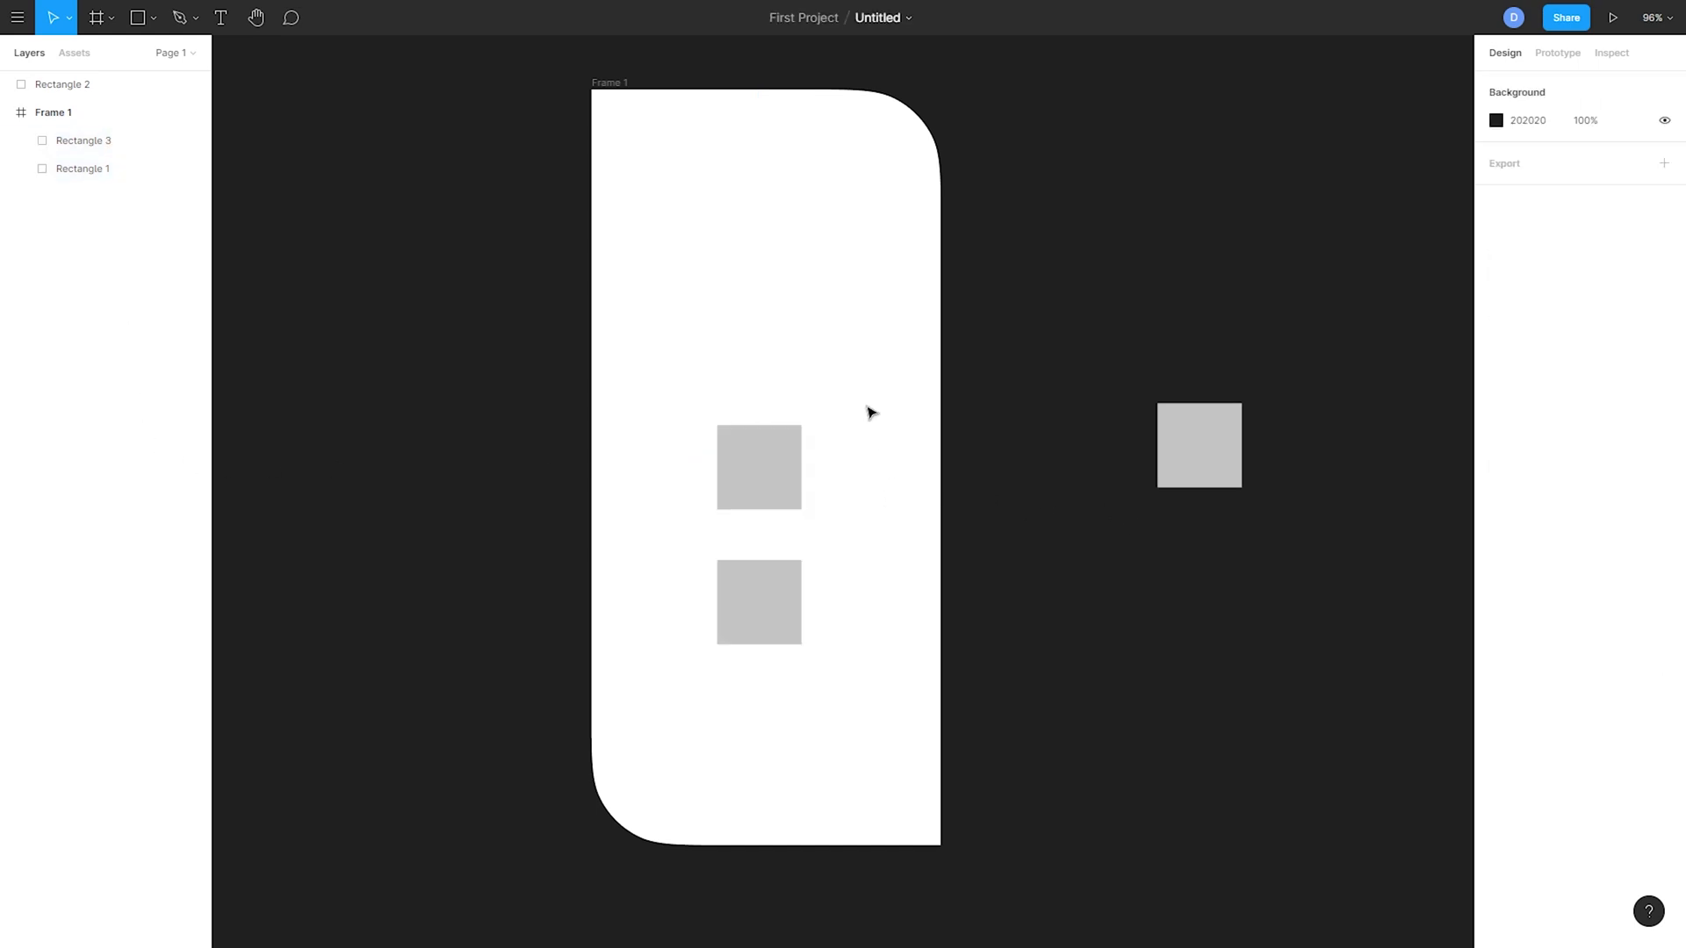
pyautogui.moveTo(861, 389); pyautogui.dragTo(699, 722)
pyautogui.click(455, 117)
pyautogui.moveTo(519, 64); pyautogui.dragTo(992, 909)
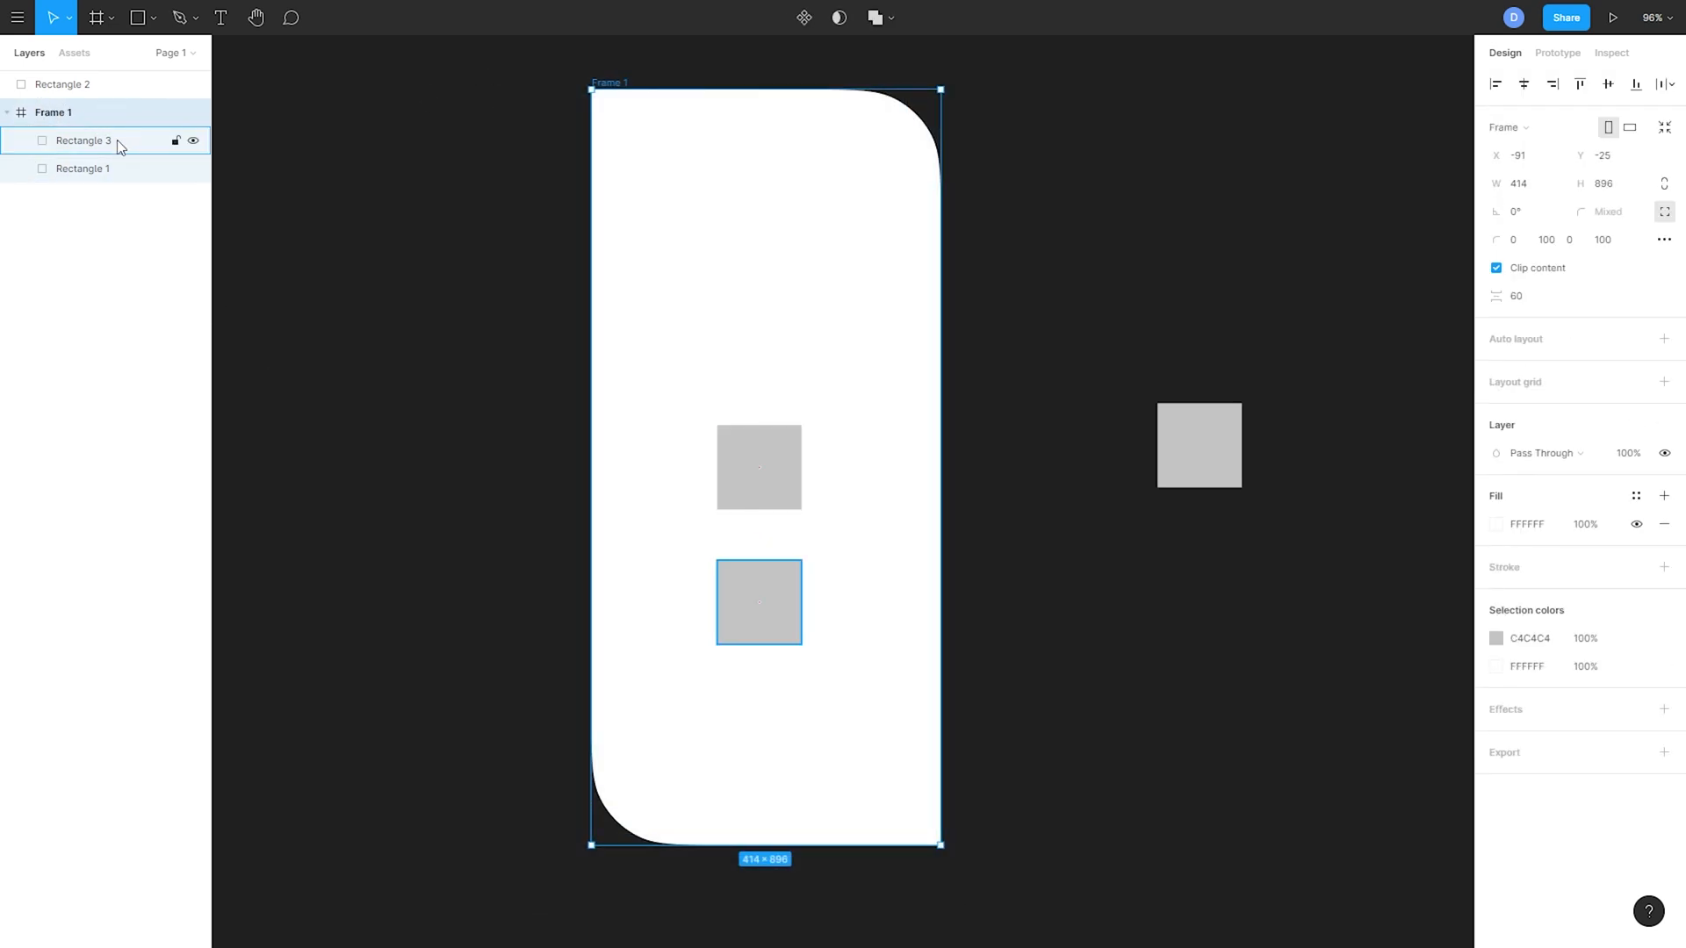
pyautogui.click(1028, 369)
pyautogui.moveTo(849, 360); pyautogui.dragTo(681, 698)
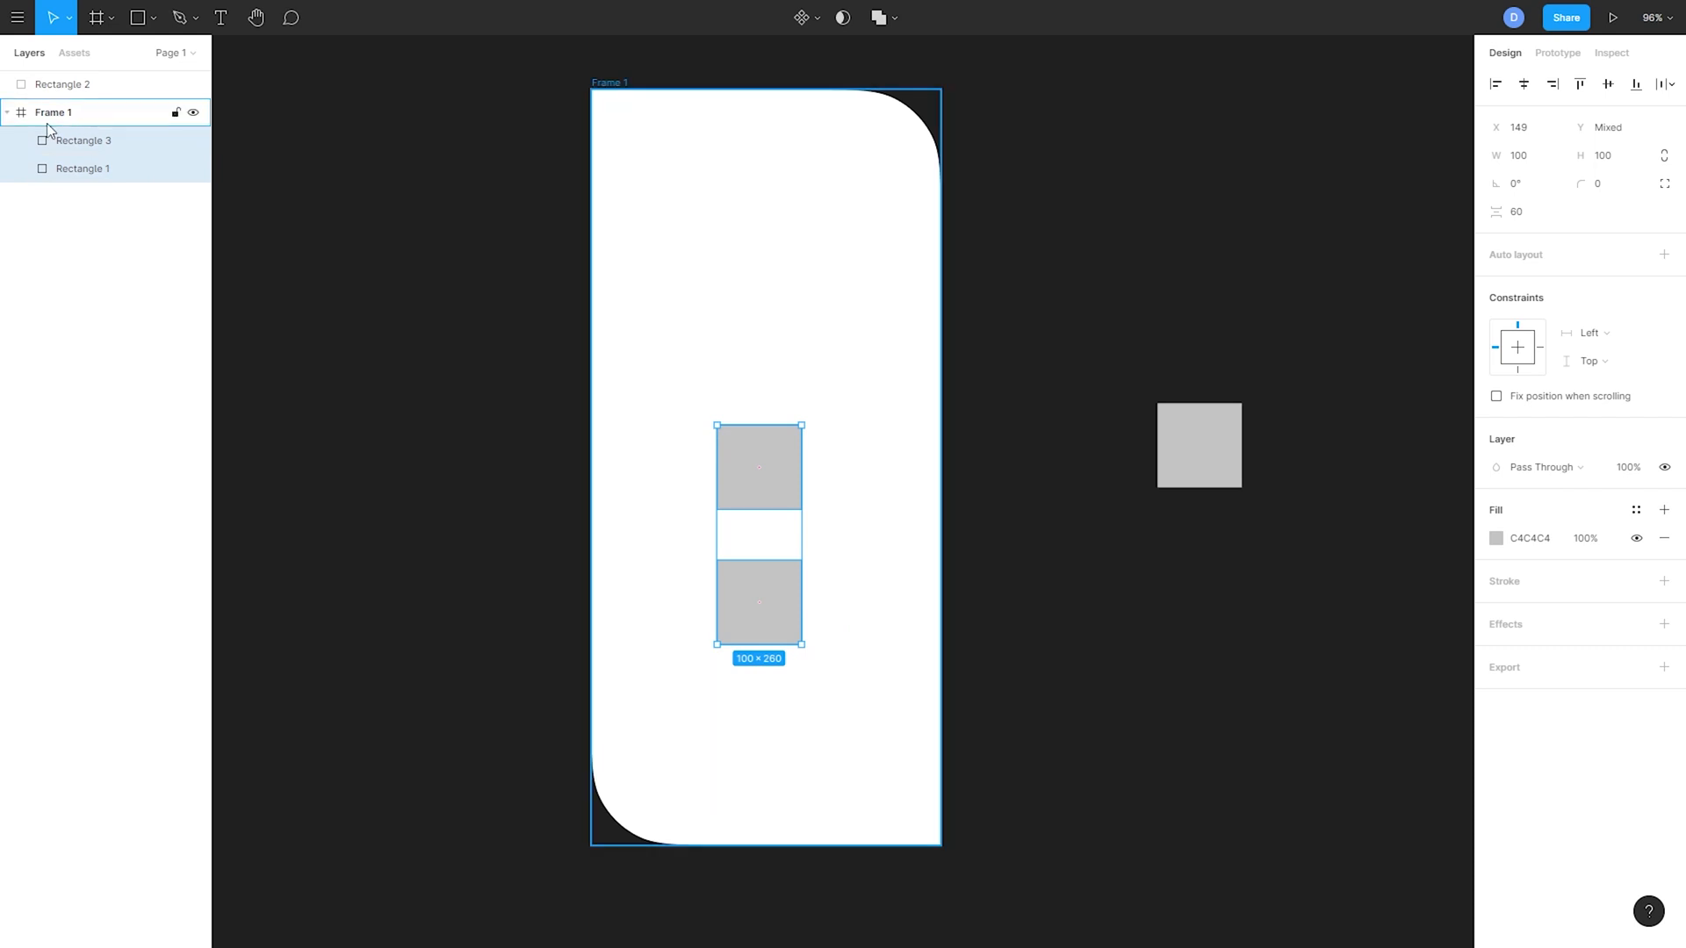
pyautogui.rightClick(780, 467)
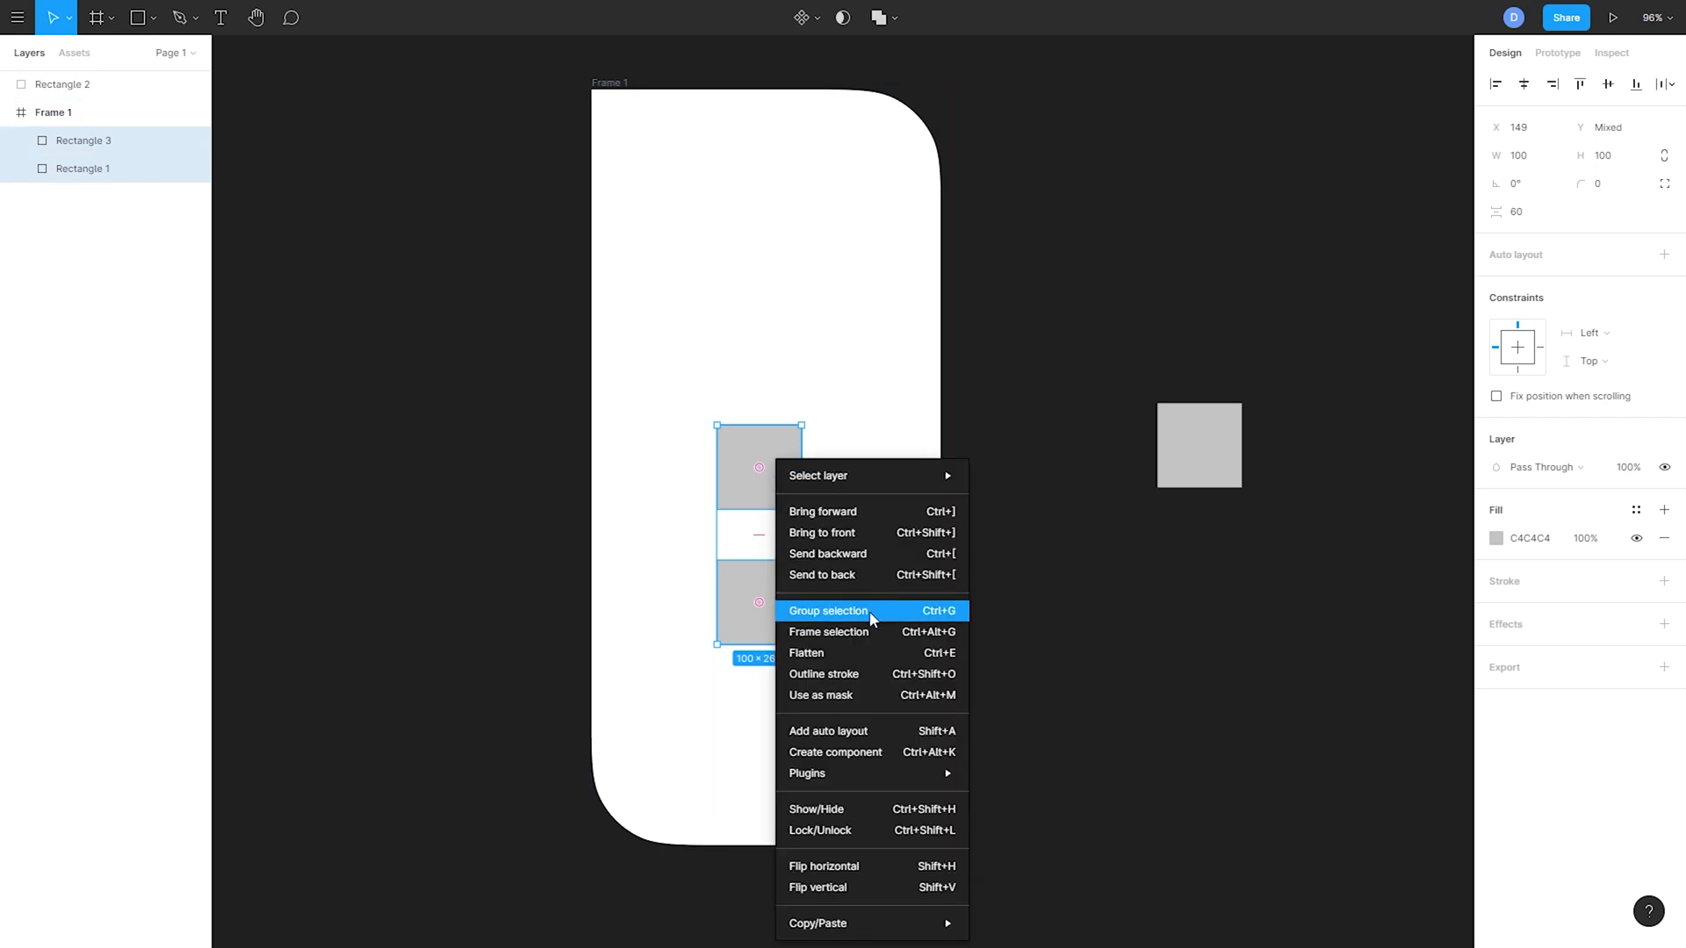
pyautogui.press('Escape')
pyautogui.click(834, 672)
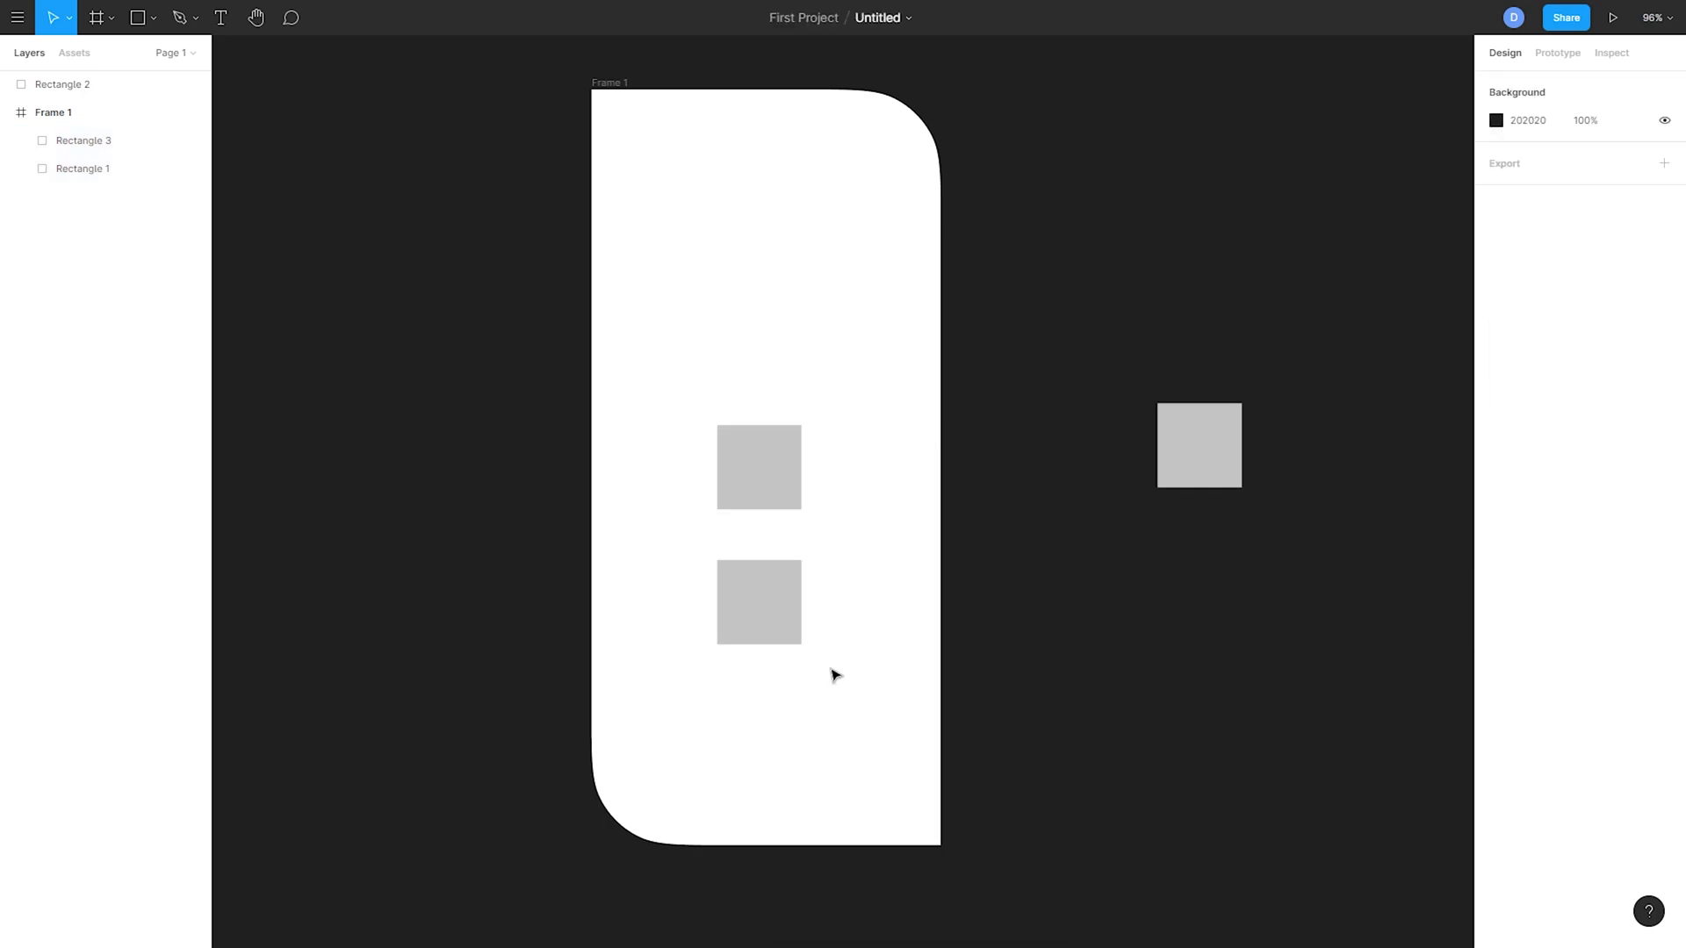
# - Group Rectangle 3 and Rectangle 1 inside Frame 1, without including the frame itself
pyautogui.moveTo(860, 453); pyautogui.dragTo(731, 646)
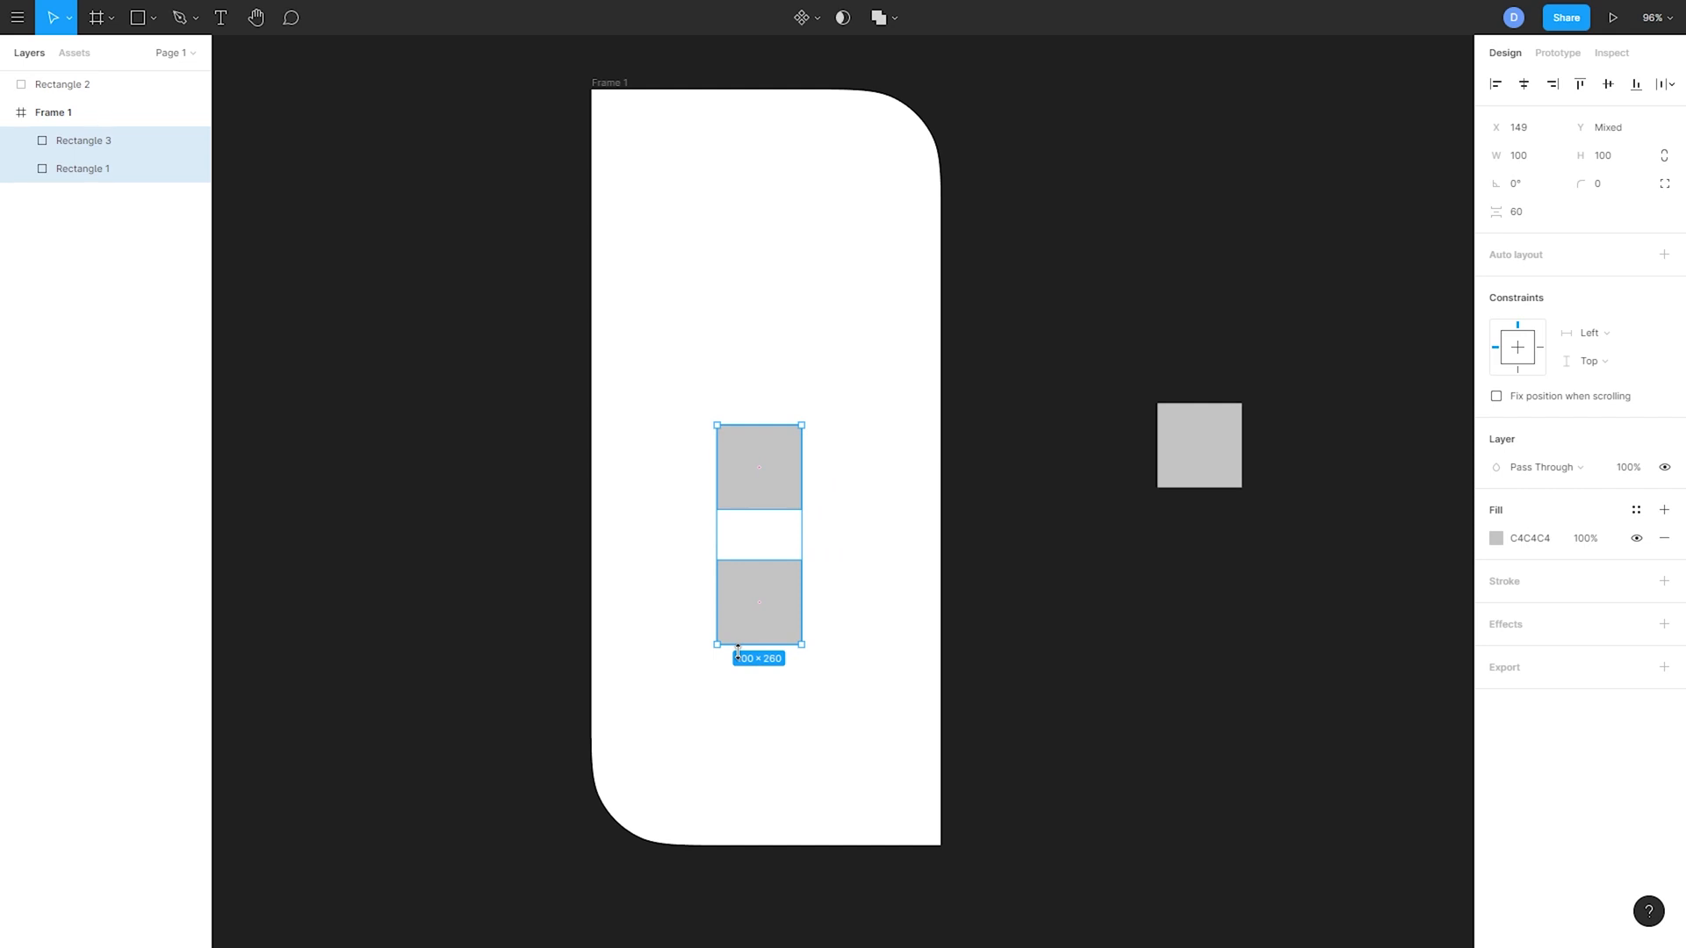
pyautogui.hotkey('ctrl', 'g')
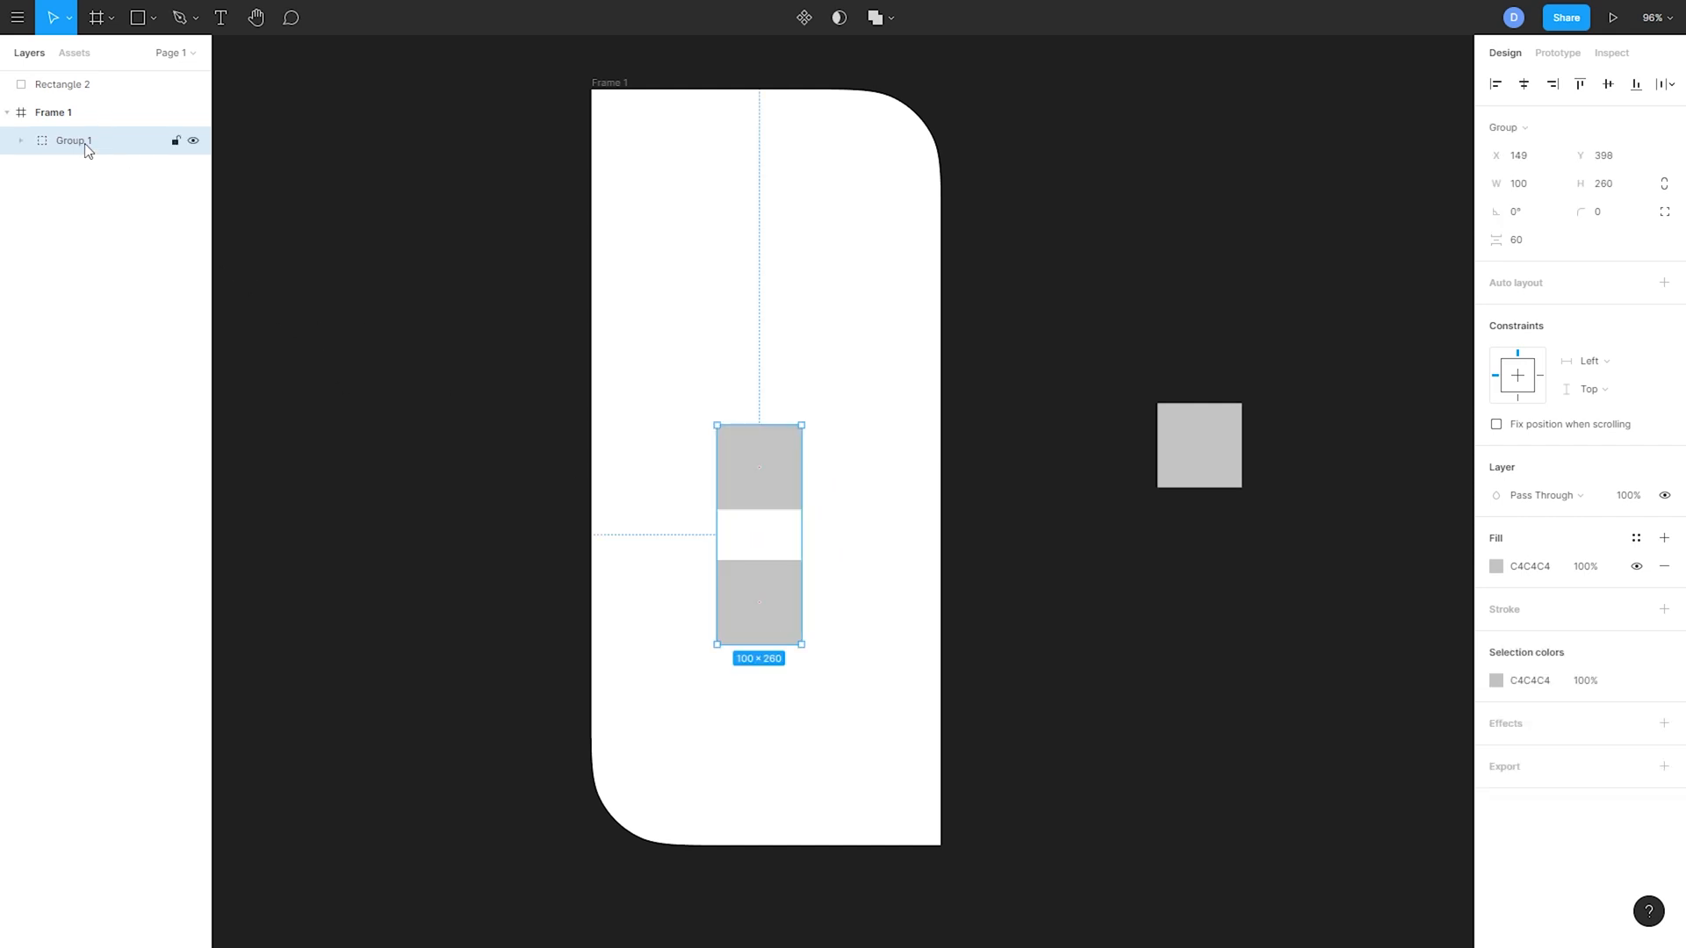
pyautogui.click(686, 481)
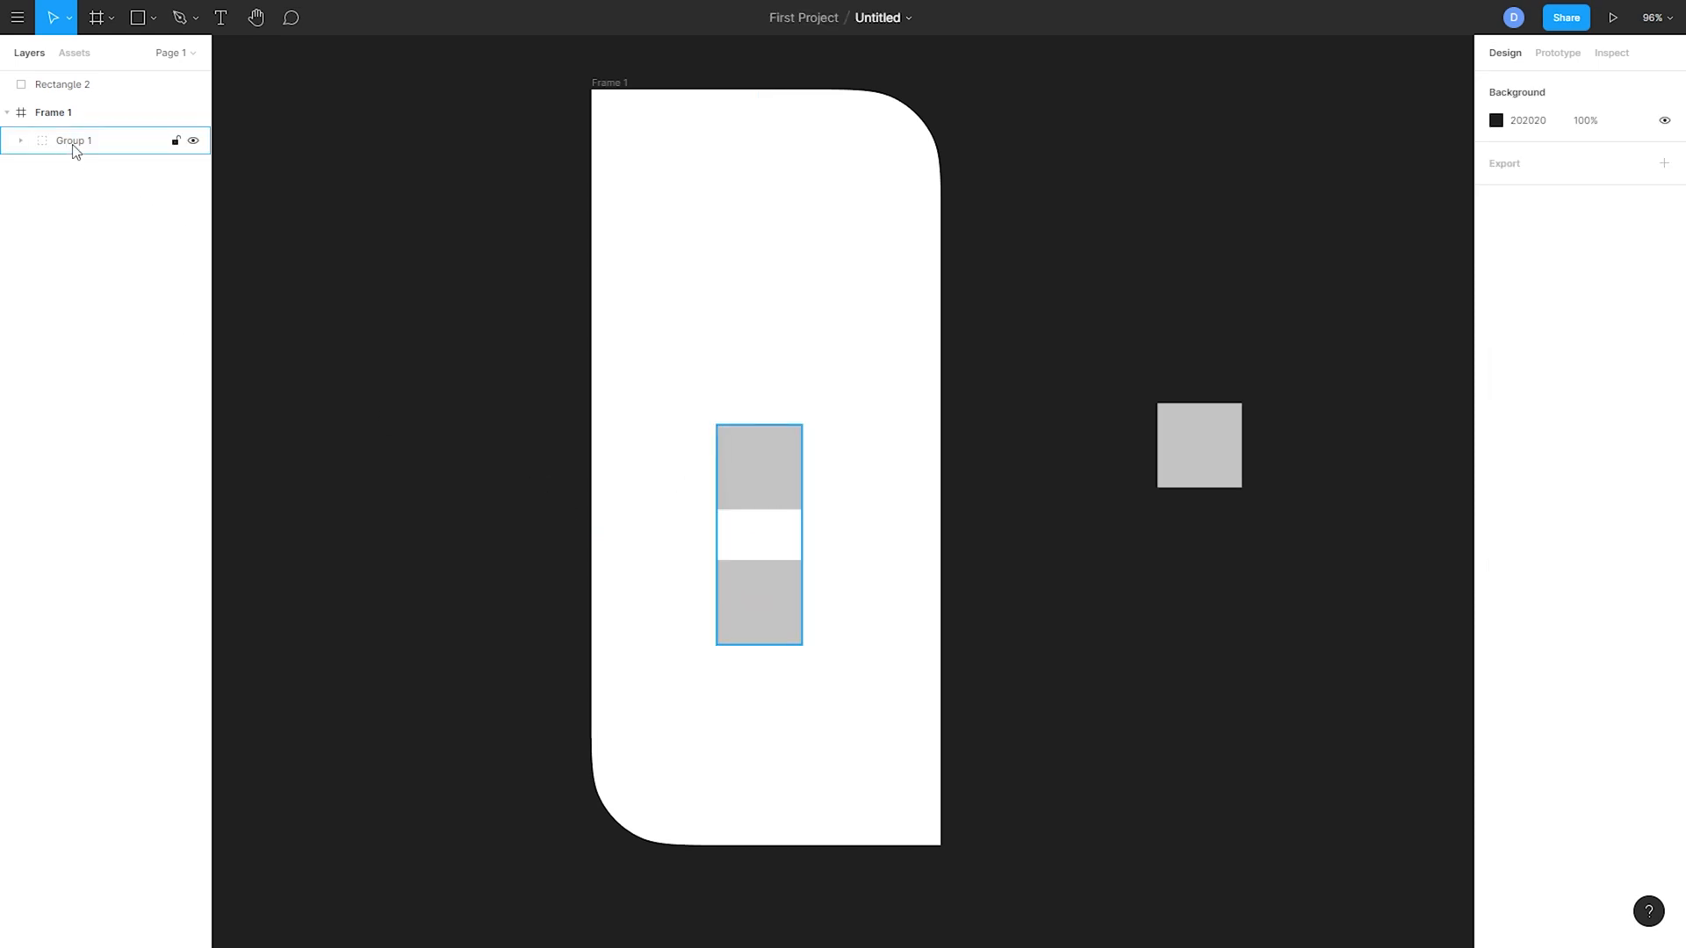
# - Set the fill of the whole group inside Frame 1 to dark red A31414
pyautogui.click(75, 150)
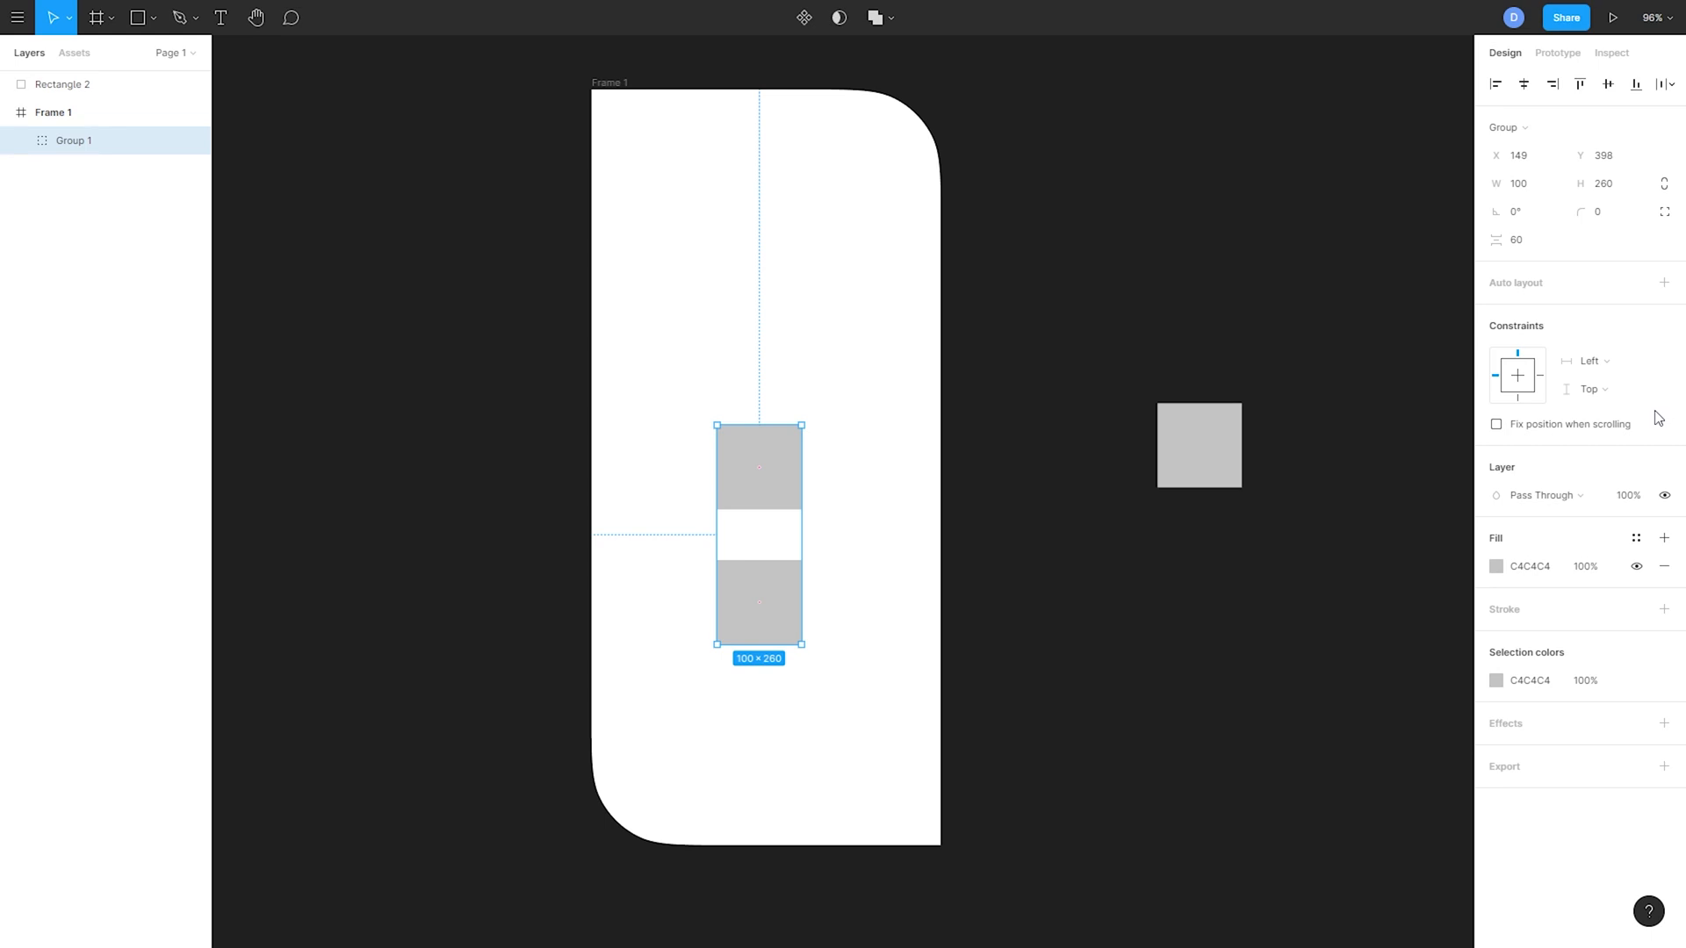
pyautogui.moveTo(1647, 438)
pyautogui.click(1497, 570)
pyautogui.moveTo(1393, 621); pyautogui.dragTo(1449, 585)
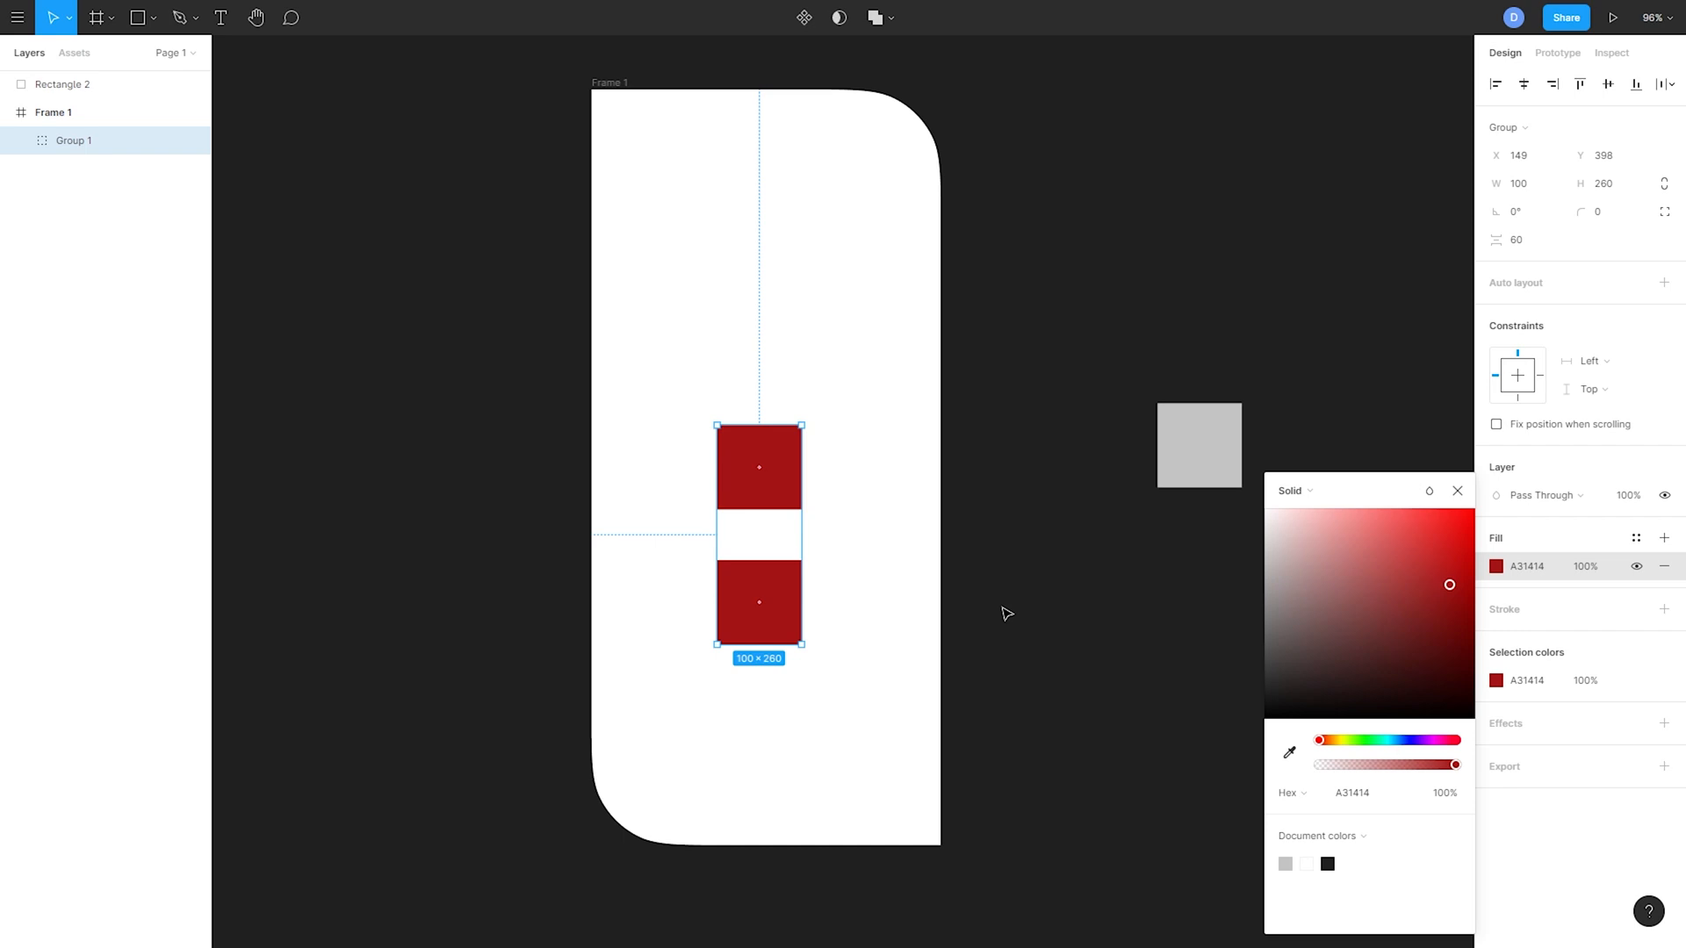
pyautogui.click(494, 341)
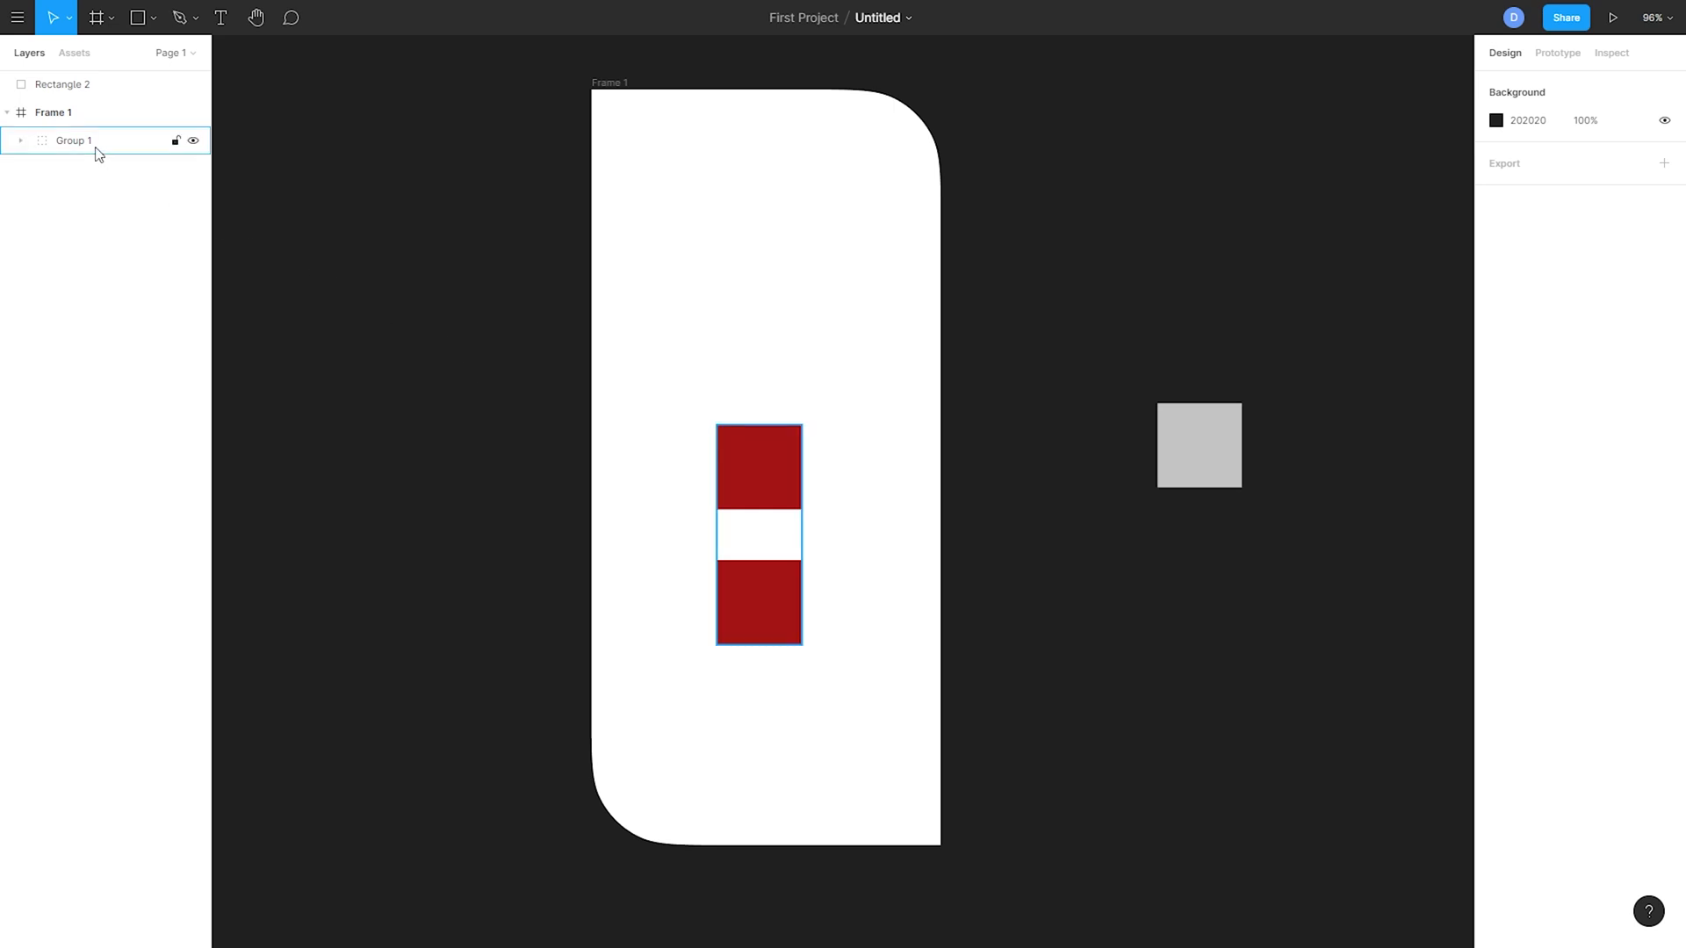
# - Change only Rectangle 3's fill within the group to light pink FFA9A9, and collapse the frame's layers
pyautogui.click(21, 141)
pyautogui.click(120, 170)
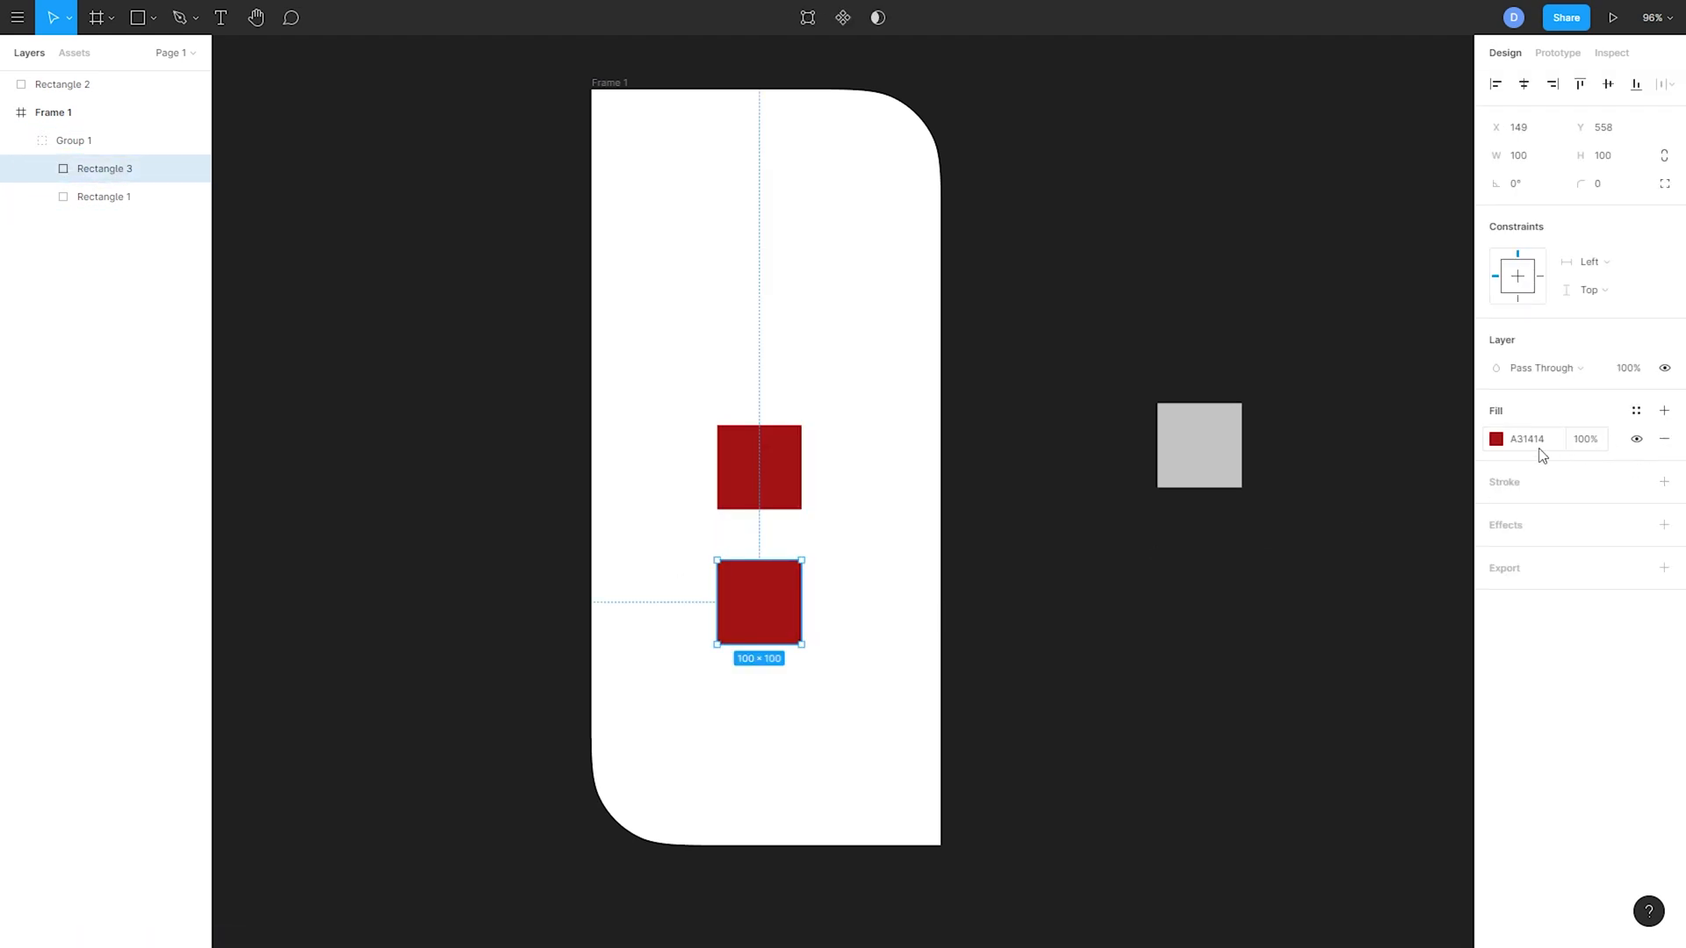
pyautogui.click(1496, 439)
pyautogui.moveTo(1448, 538); pyautogui.dragTo(1338, 424)
pyautogui.click(1127, 367)
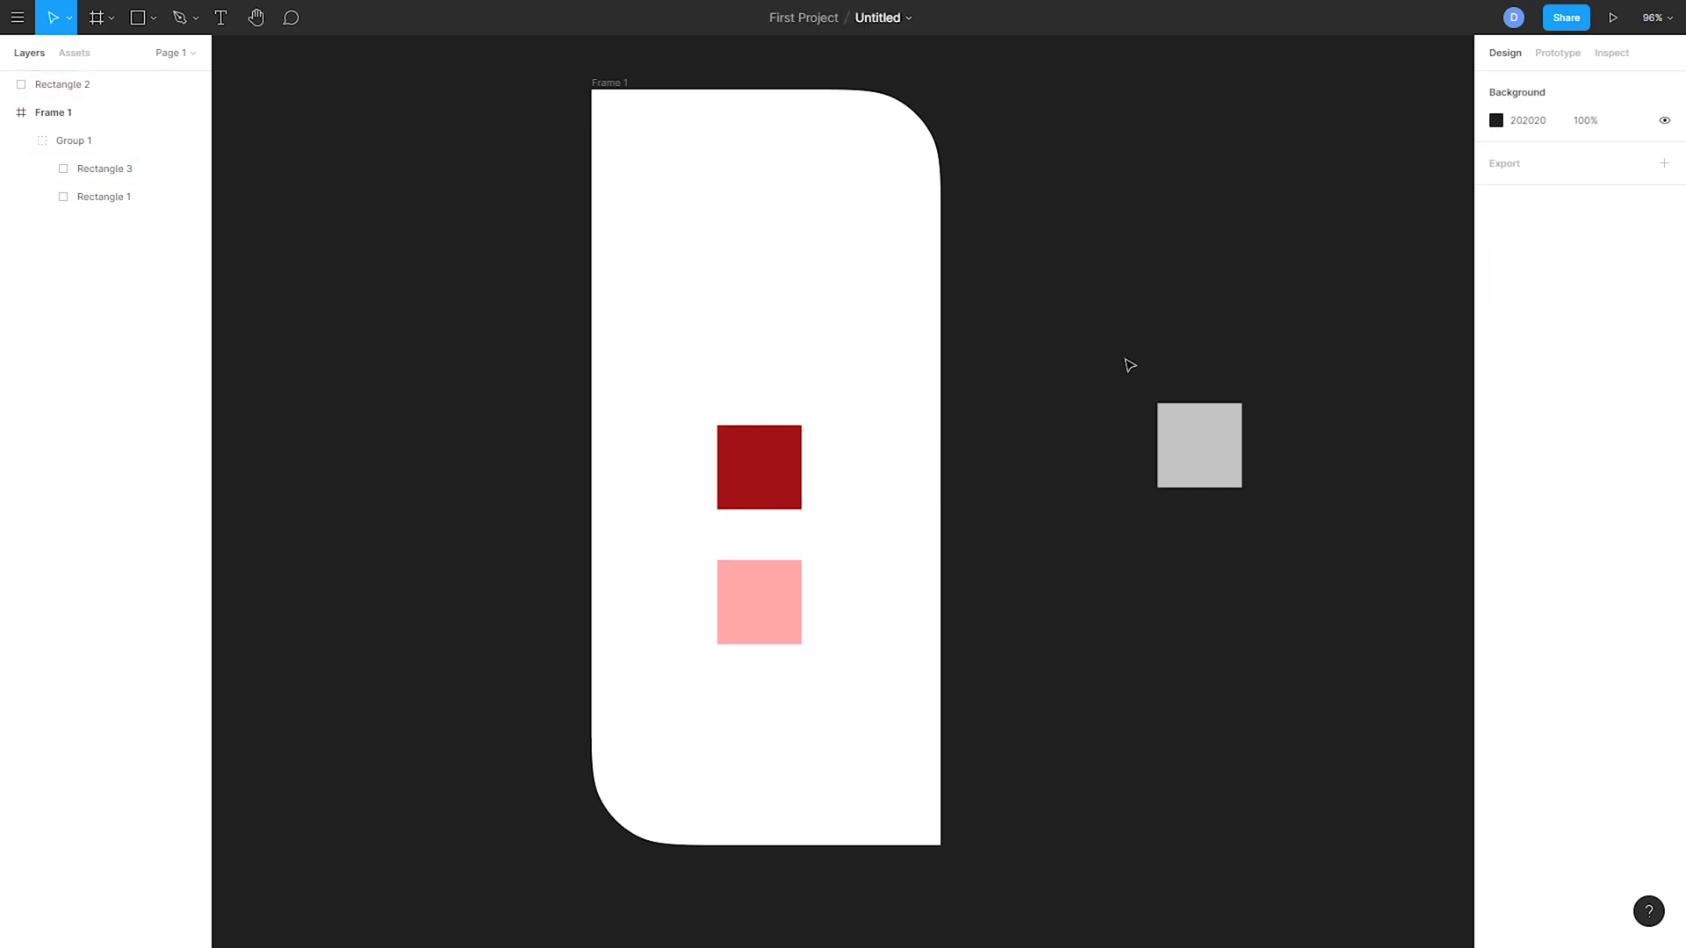
pyautogui.click(17, 142)
pyautogui.click(8, 113)
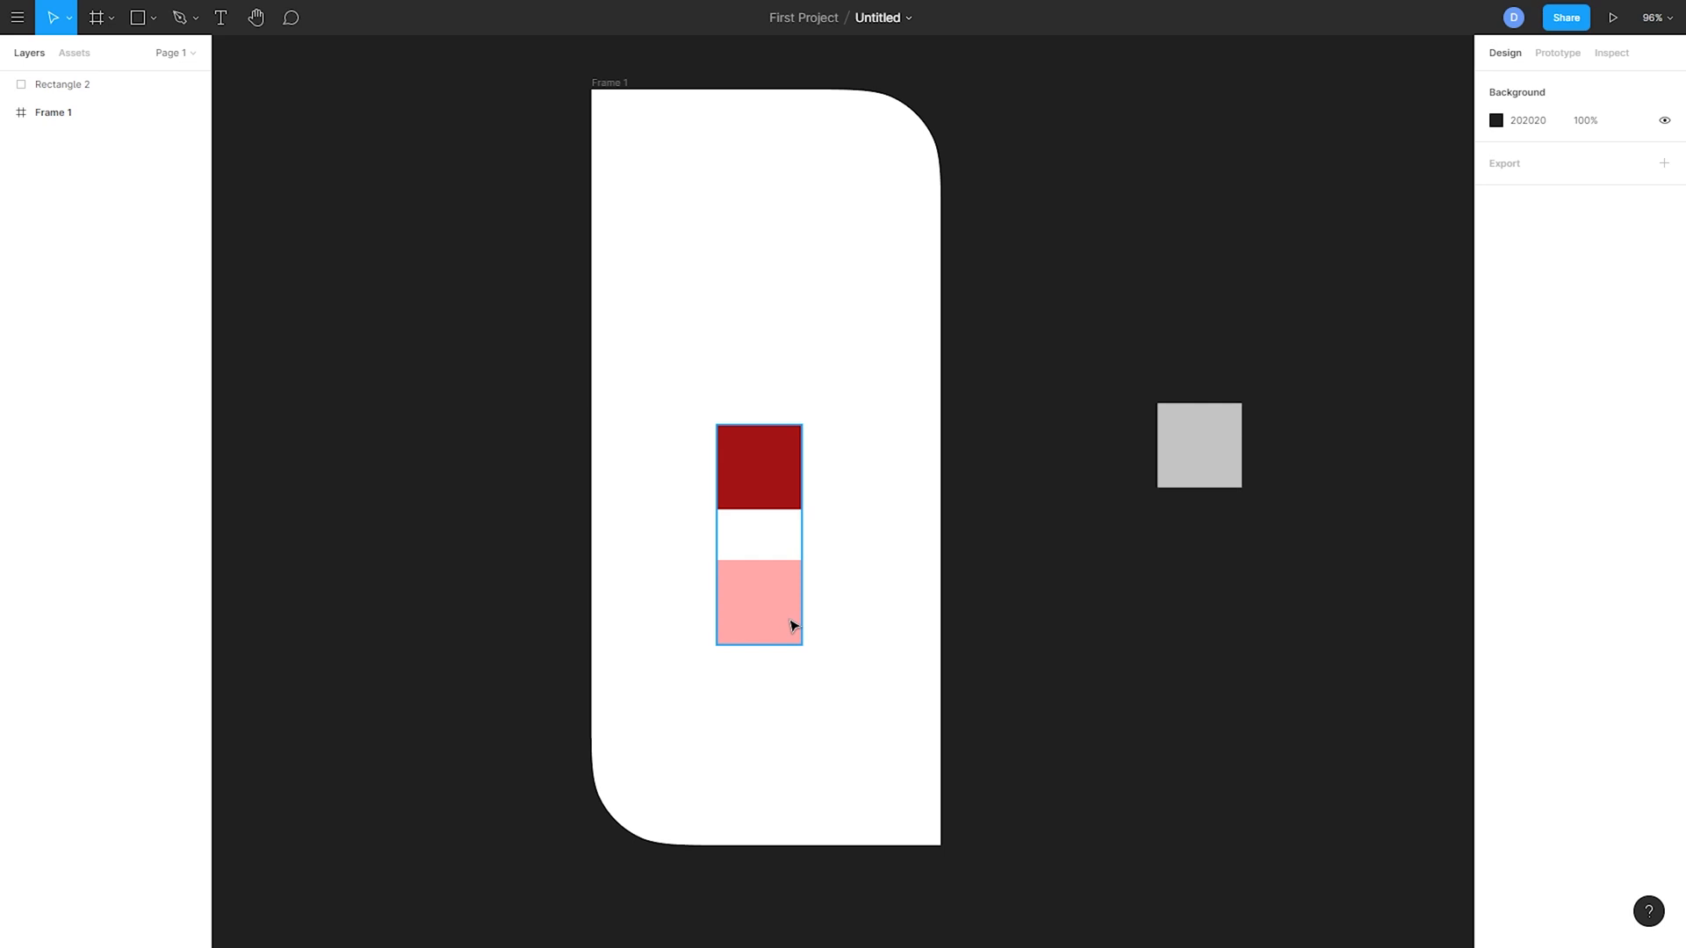
# - Try selecting Rectangle 3 directly inside its group, and compare that with selecting the whole group first
pyautogui.press('ctrl')
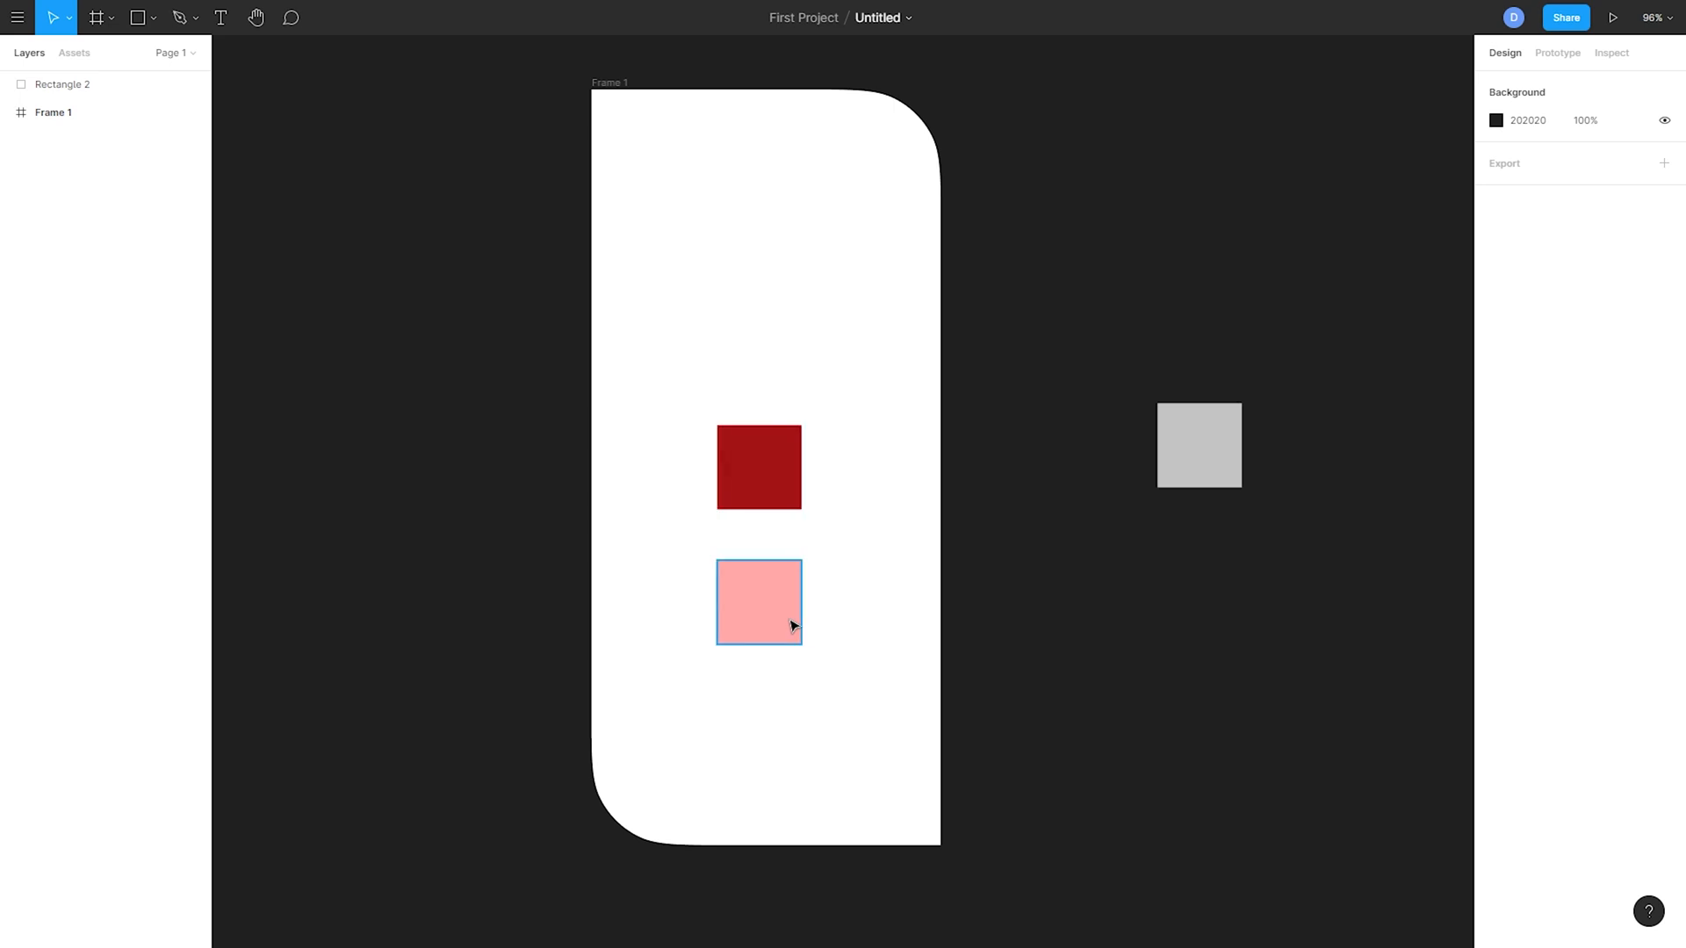
pyautogui.keyDown('ctrl'); pyautogui.click(791, 623); pyautogui.keyUp('ctrl')
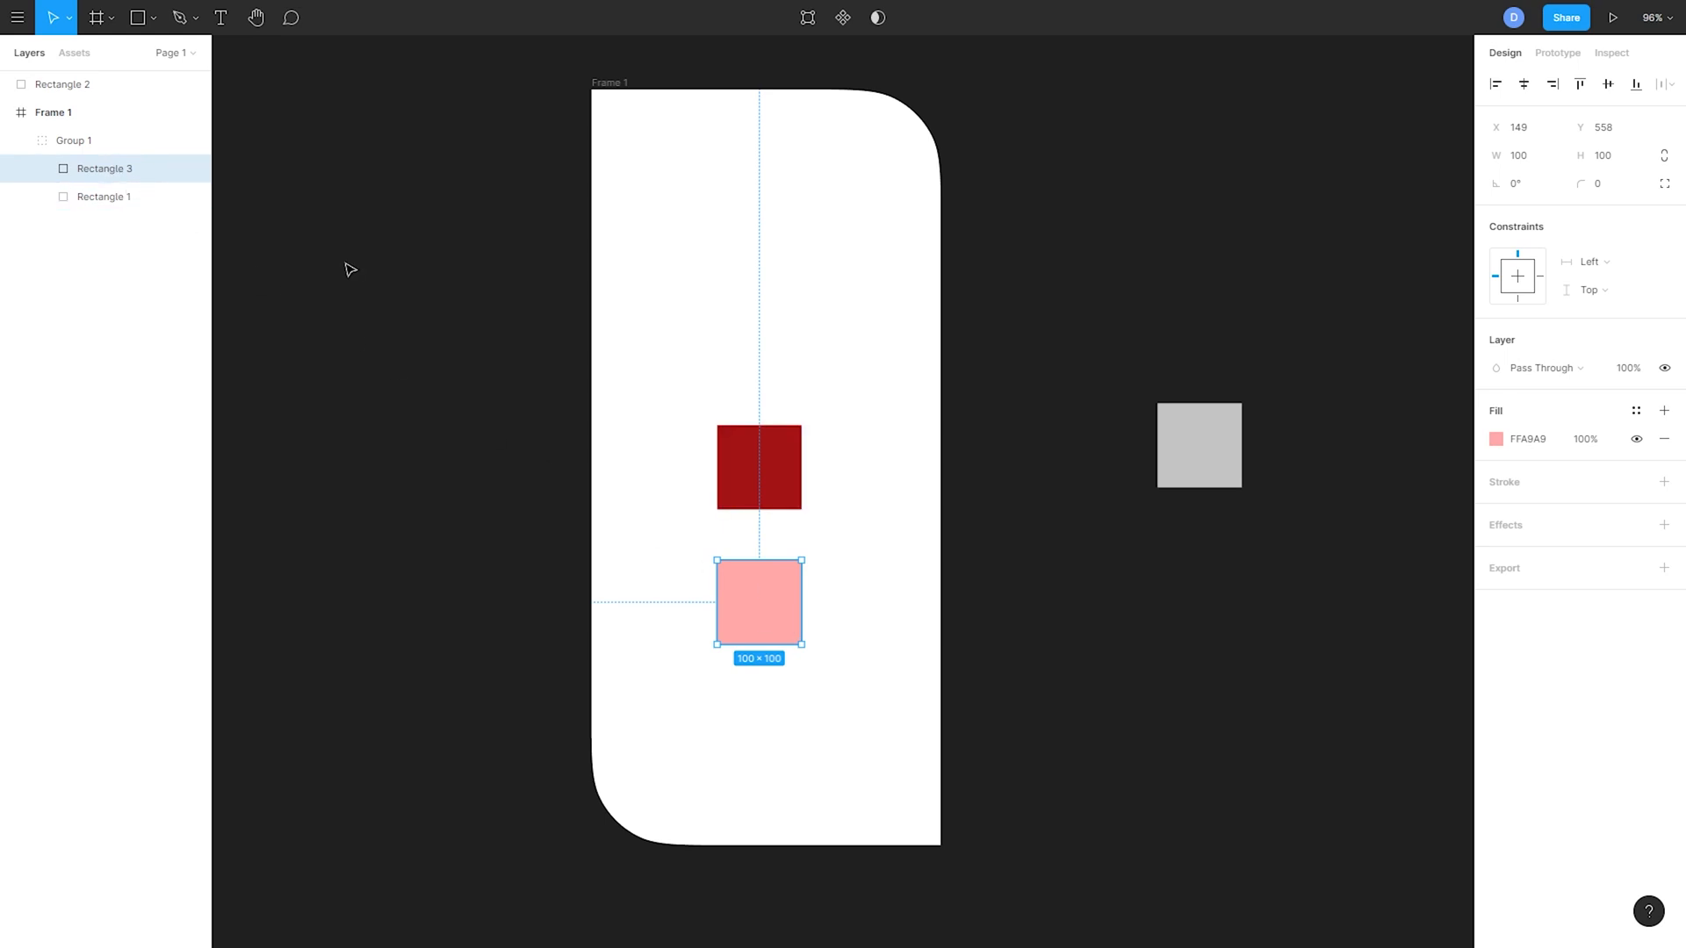
pyautogui.click(361, 297)
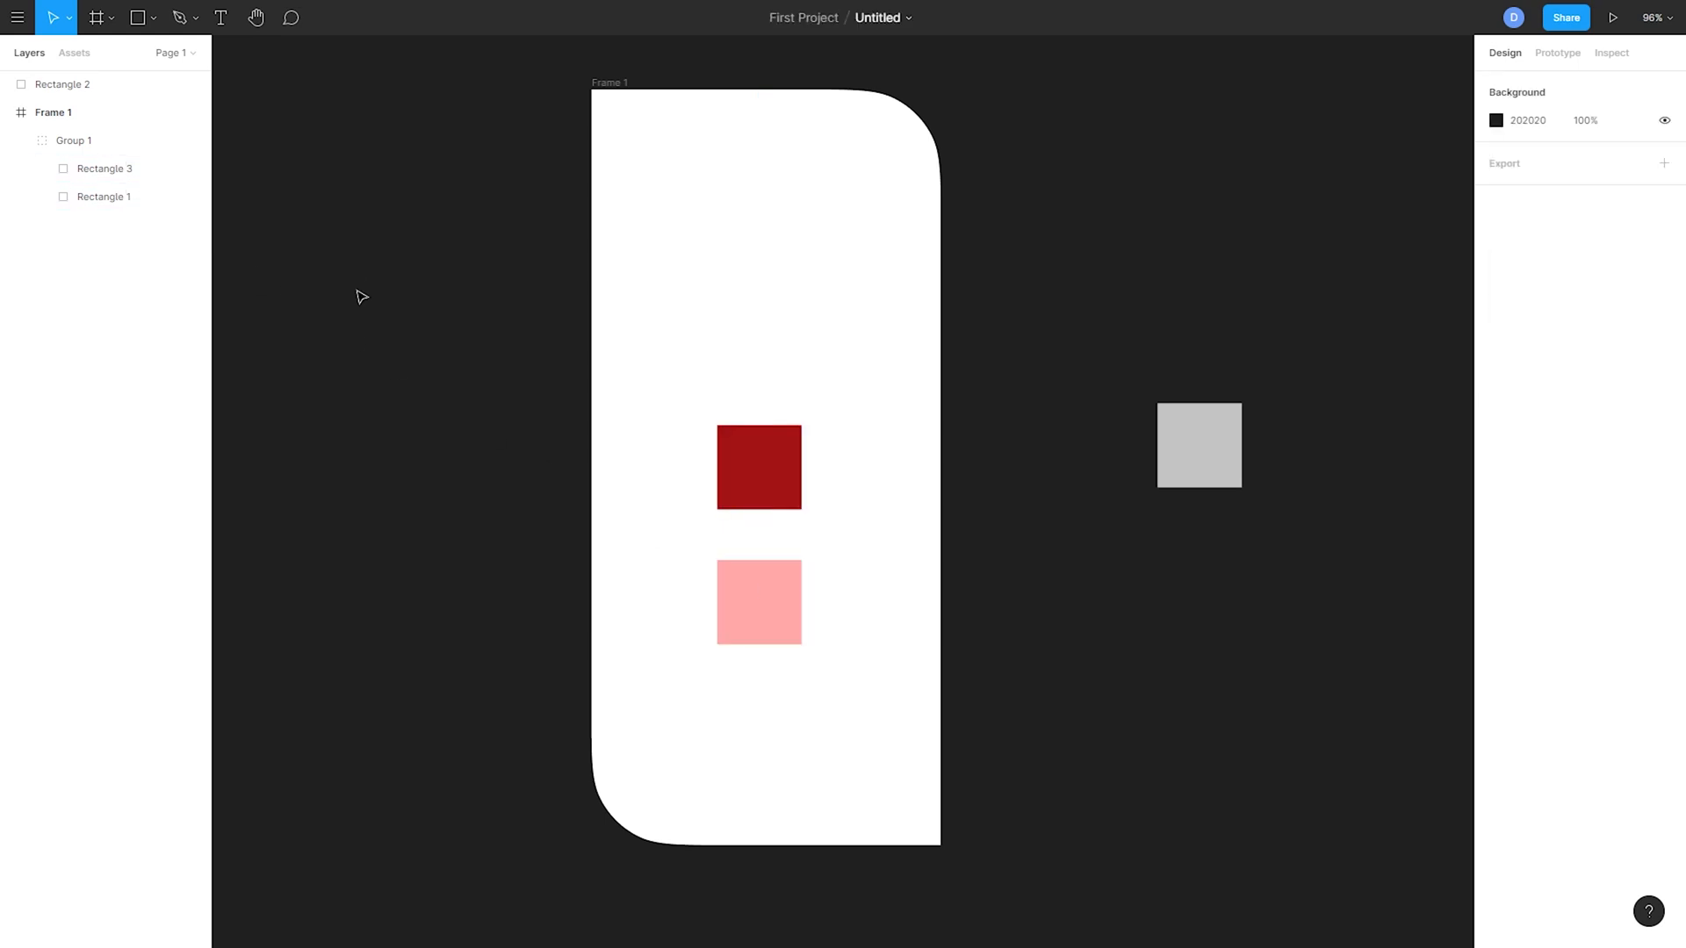
pyautogui.click(766, 642)
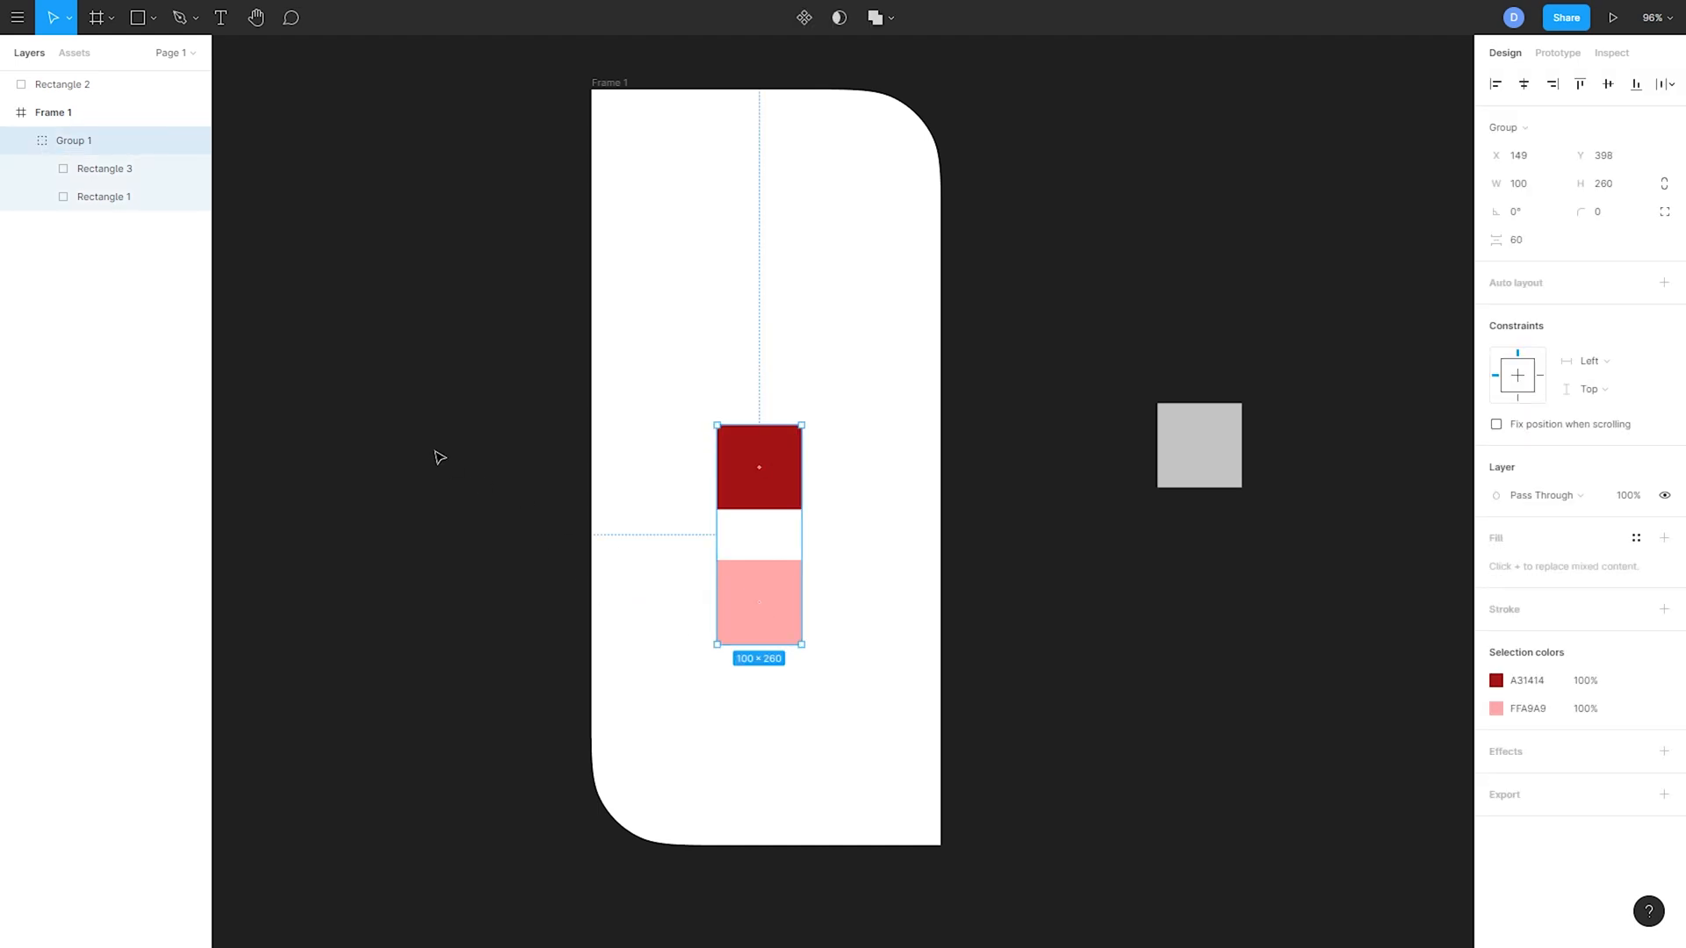
pyautogui.click(441, 459)
pyautogui.click(790, 624)
pyautogui.click(795, 629)
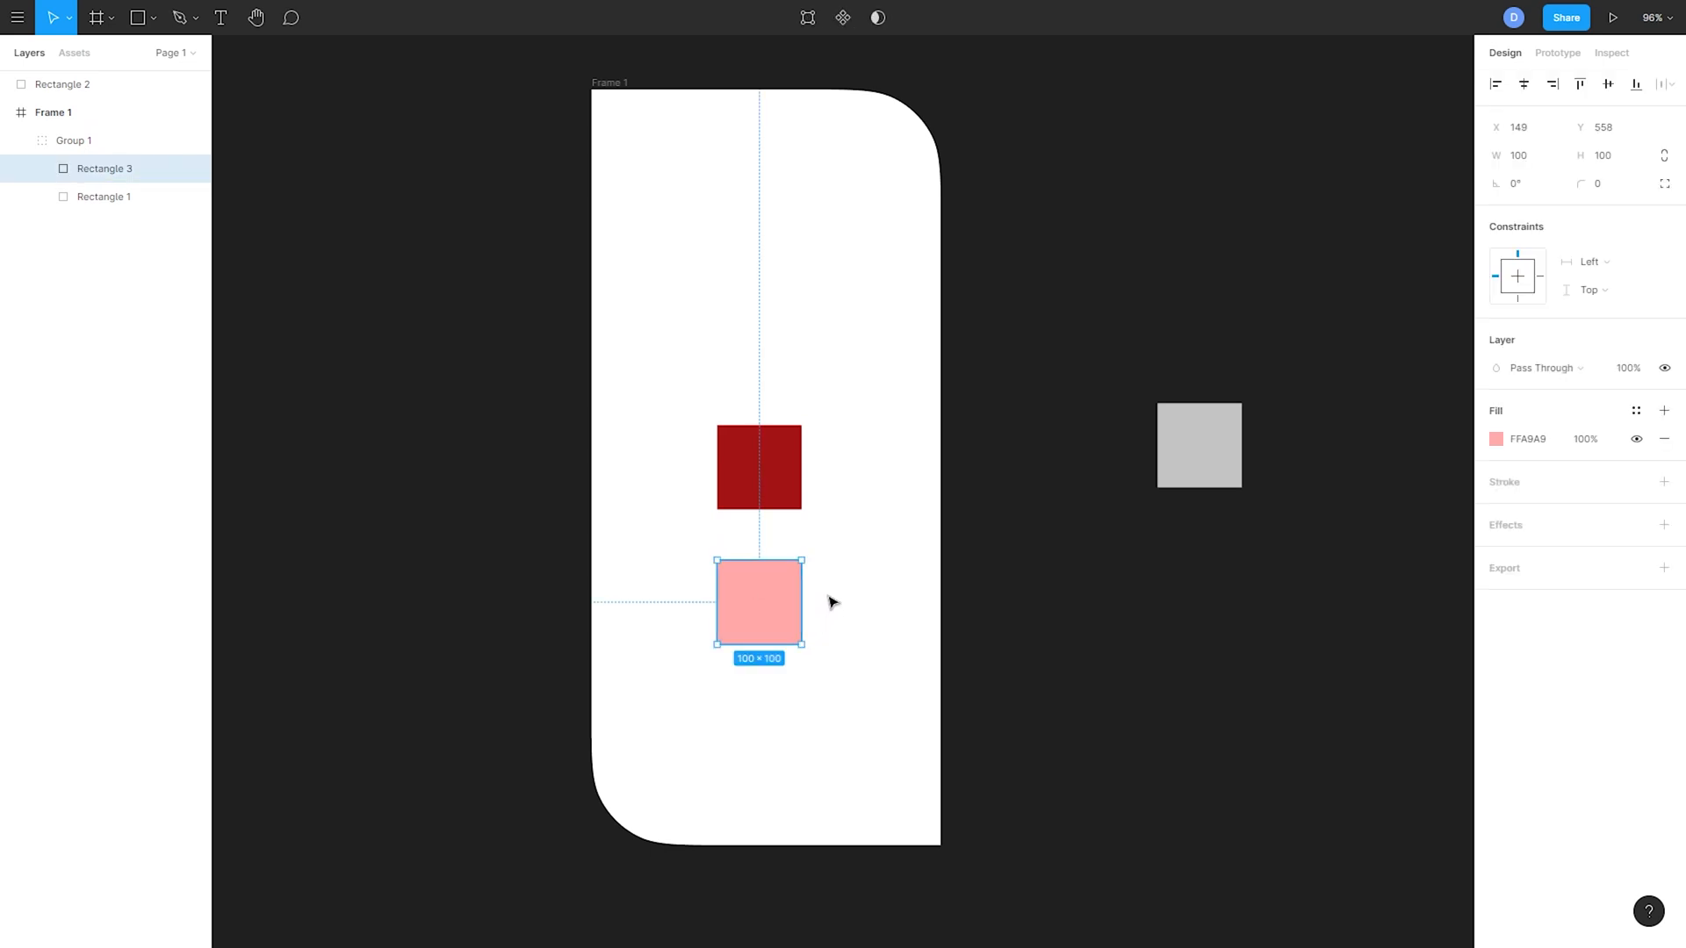
# - Copy the group's dark red selection colour A31414 onto its pink one so both grouped rectangles match
pyautogui.click(88, 141)
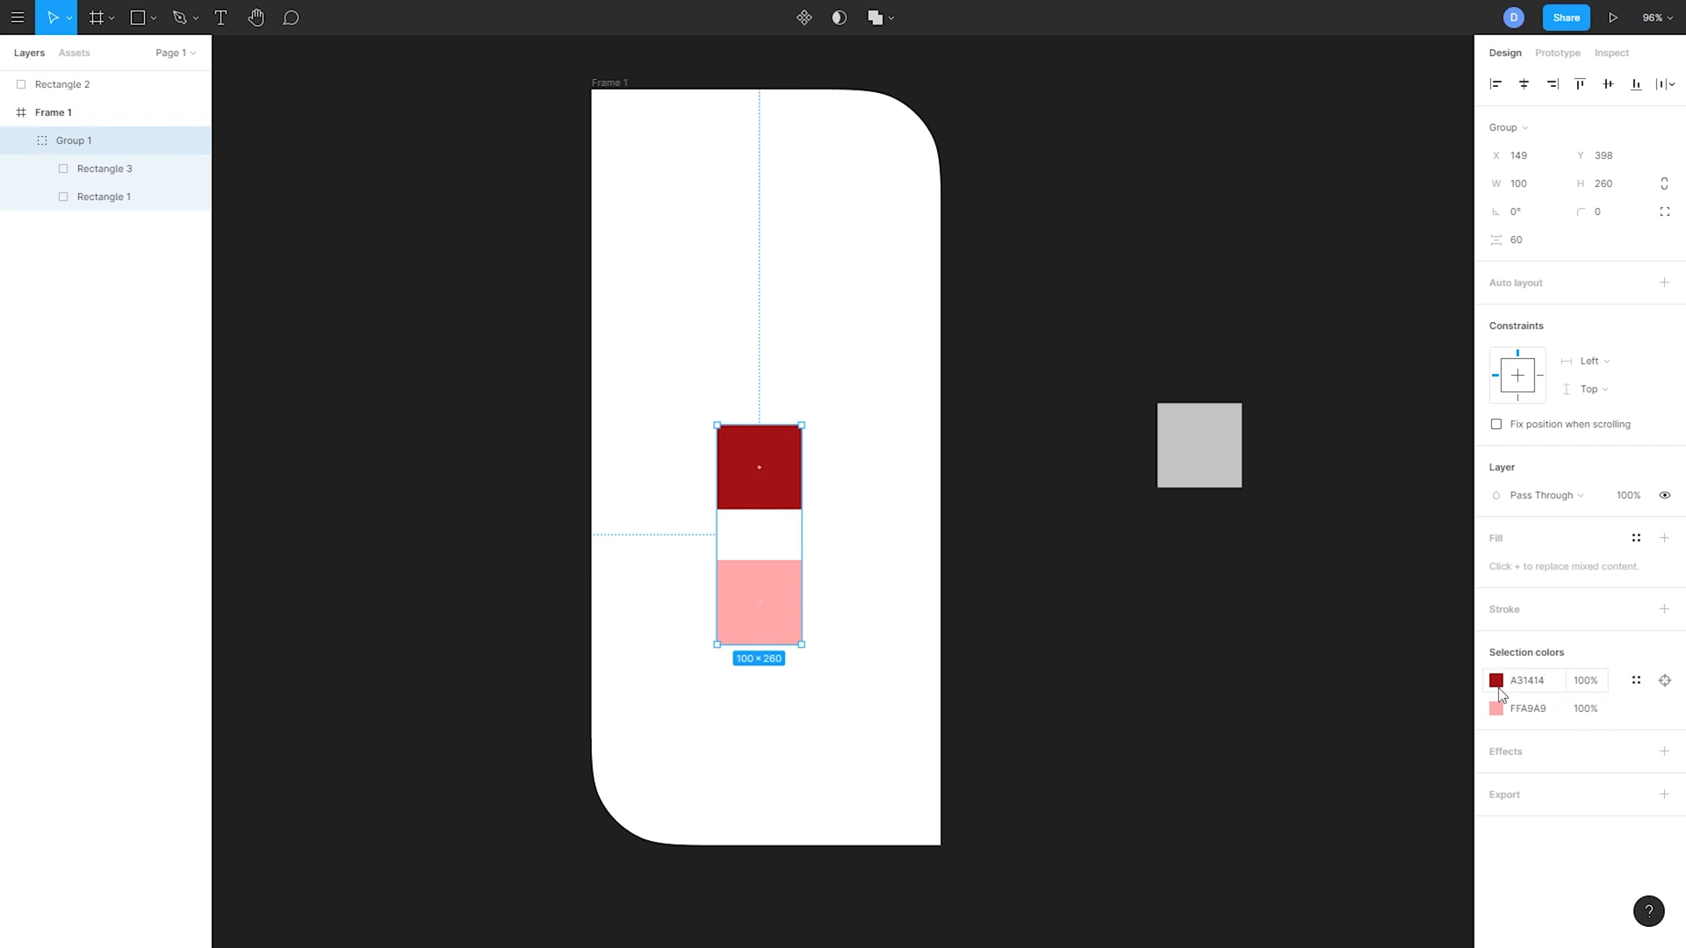
pyautogui.click(1550, 691)
pyautogui.hotkey('ctrl', 'c')
pyautogui.click(1552, 710)
pyautogui.hotkey('ctrl', 'v')
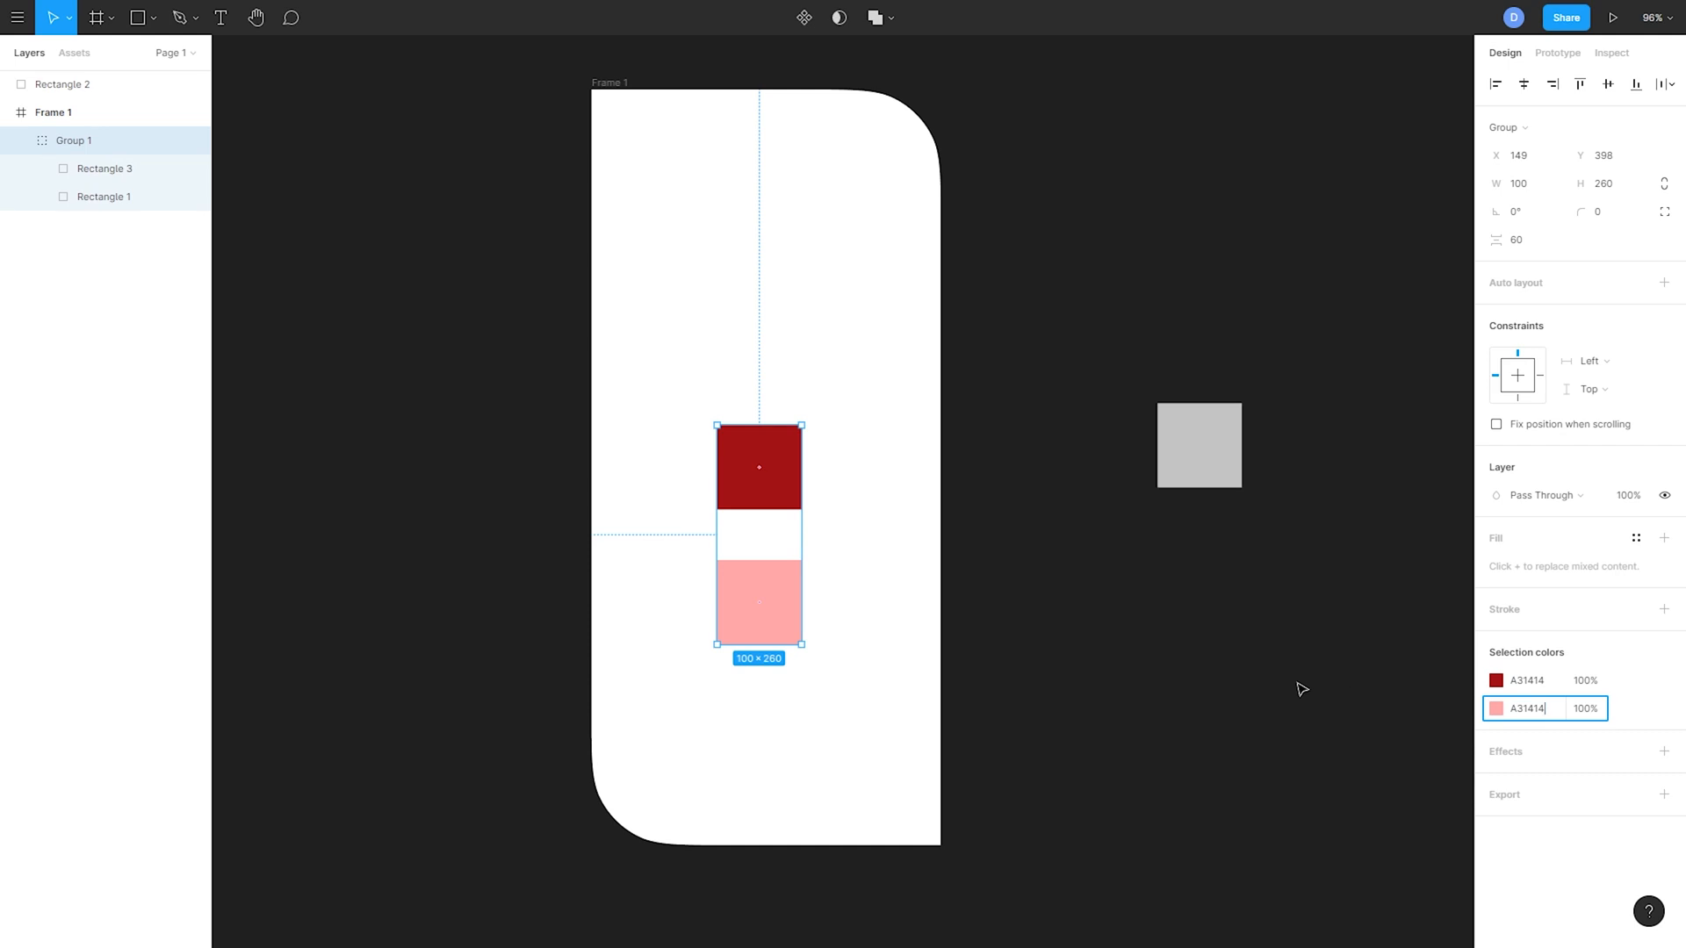
pyautogui.click(1193, 705)
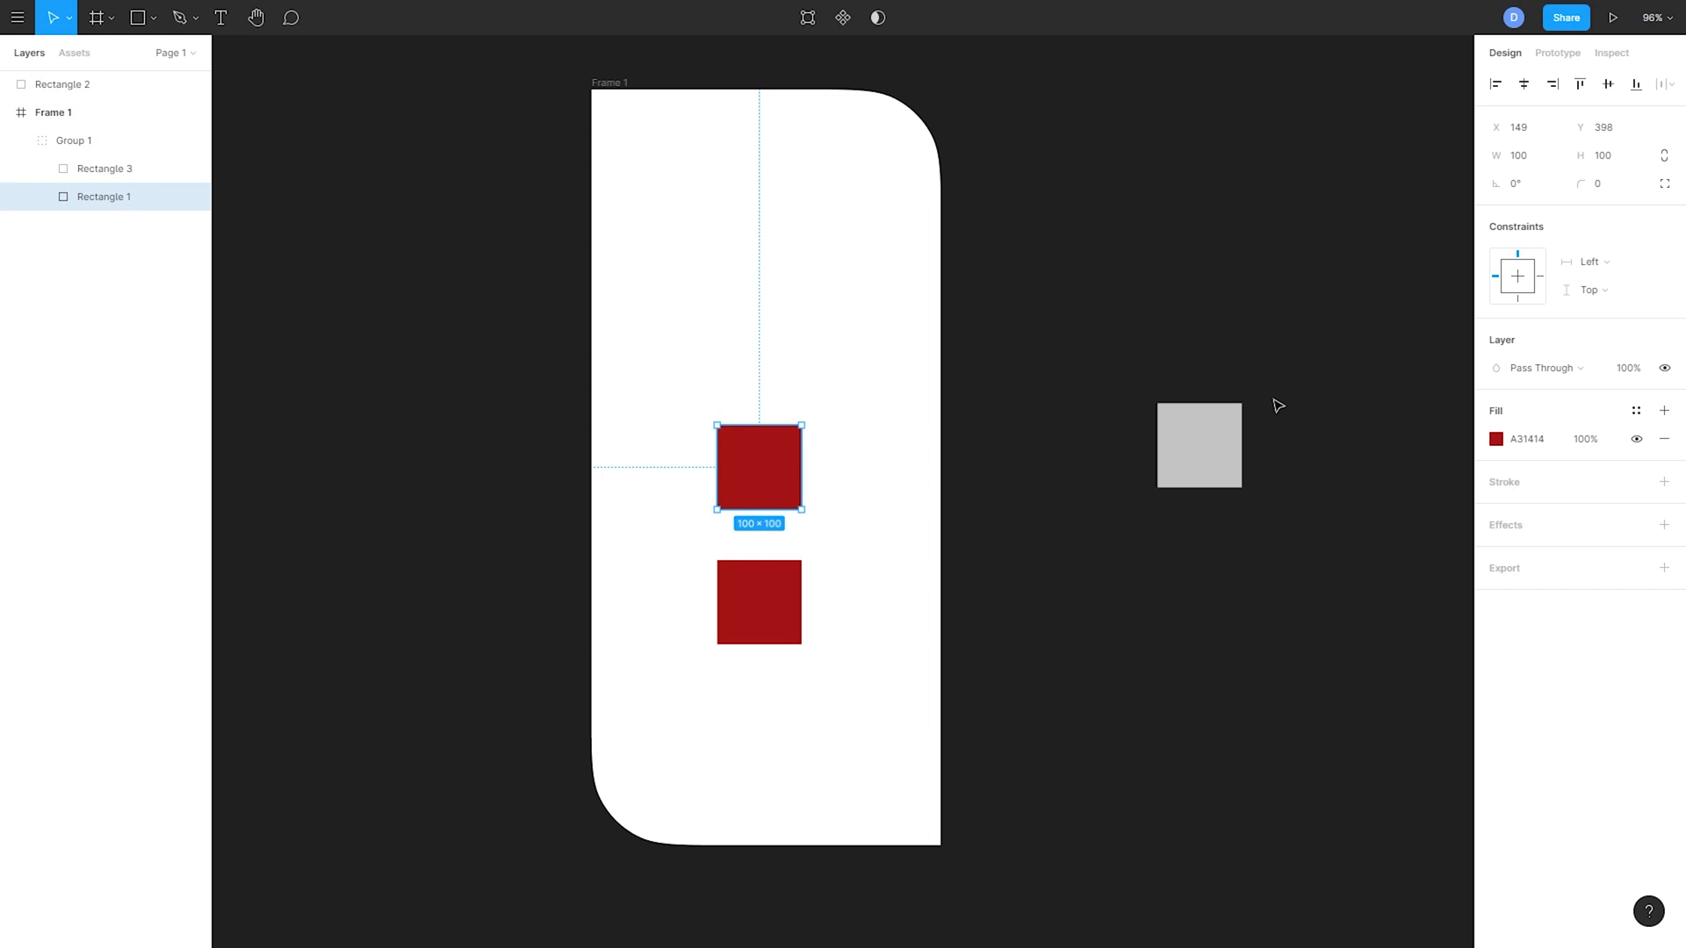
# - Move Rectangle 1 up to about X 157, Y 337, and nudge it in small increments to about X 163, Y 307
pyautogui.moveTo(765, 476); pyautogui.dragTo(771, 425)
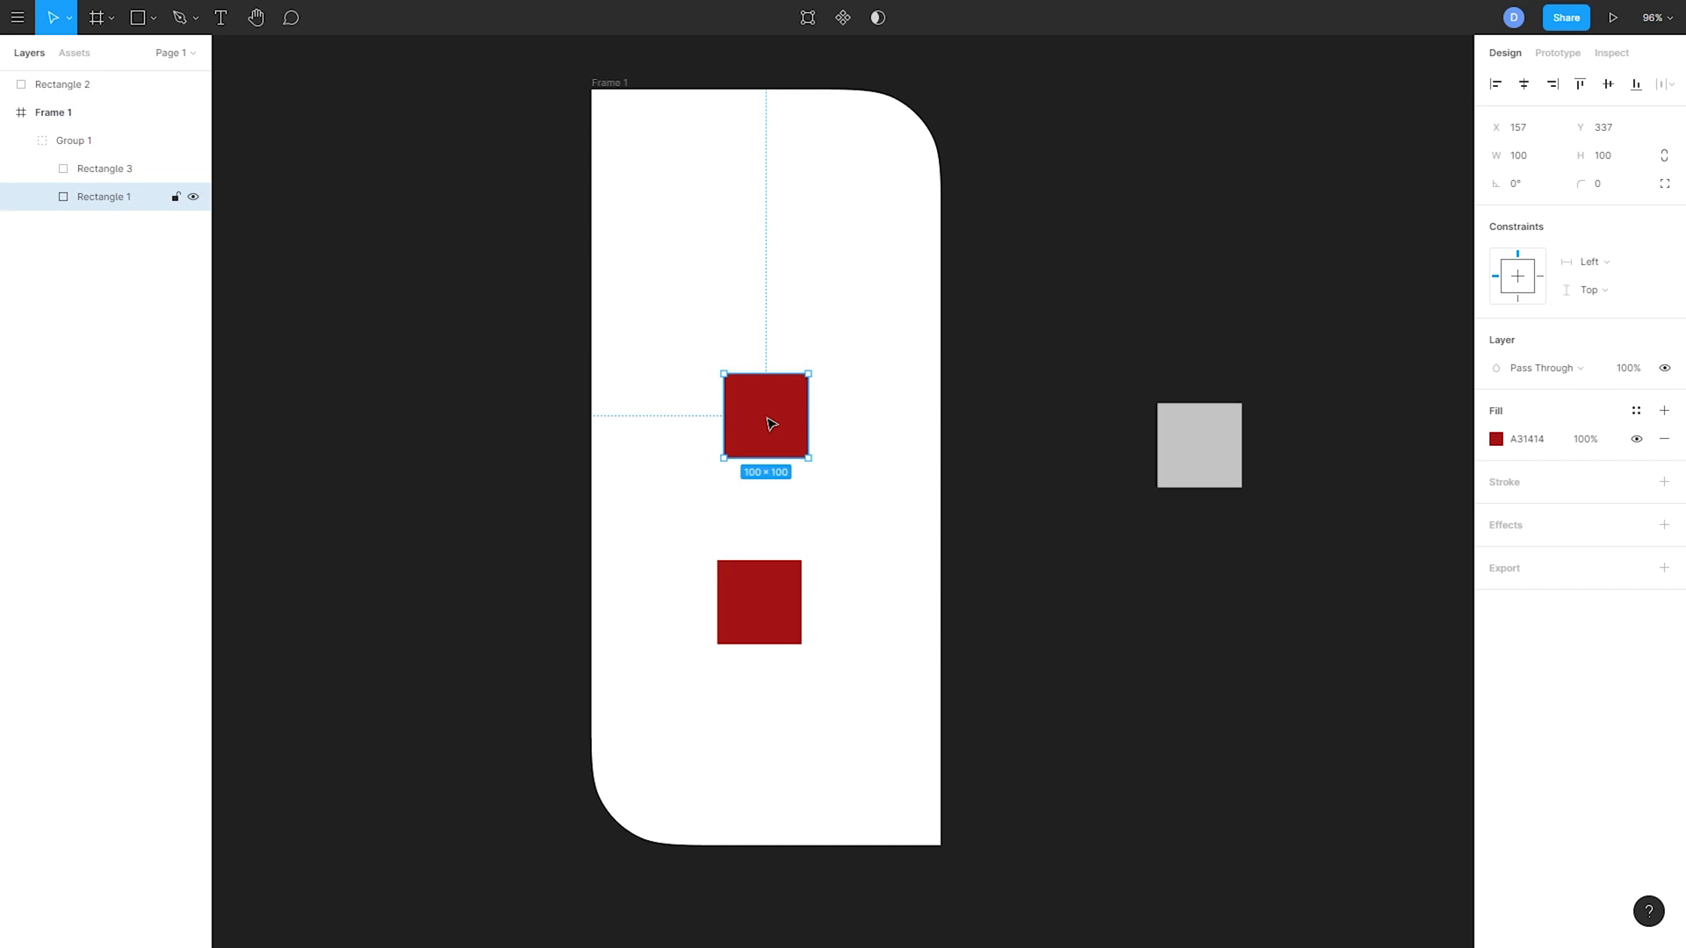
pyautogui.press('Up')
pyautogui.press('Up')
pyautogui.press('Up')
pyautogui.press('Up')
pyautogui.press('Up')
pyautogui.press('Up')
pyautogui.press('Up')
pyautogui.press('Up')
pyautogui.press('Up')
pyautogui.press('Up')
pyautogui.press('Up')
pyautogui.press('Up')
pyautogui.press('Up')
pyautogui.press('Up')
pyautogui.press('Up')
pyautogui.press('Up')
pyautogui.press('Up')
pyautogui.press('Up')
pyautogui.press('Up')
pyautogui.press('Up')
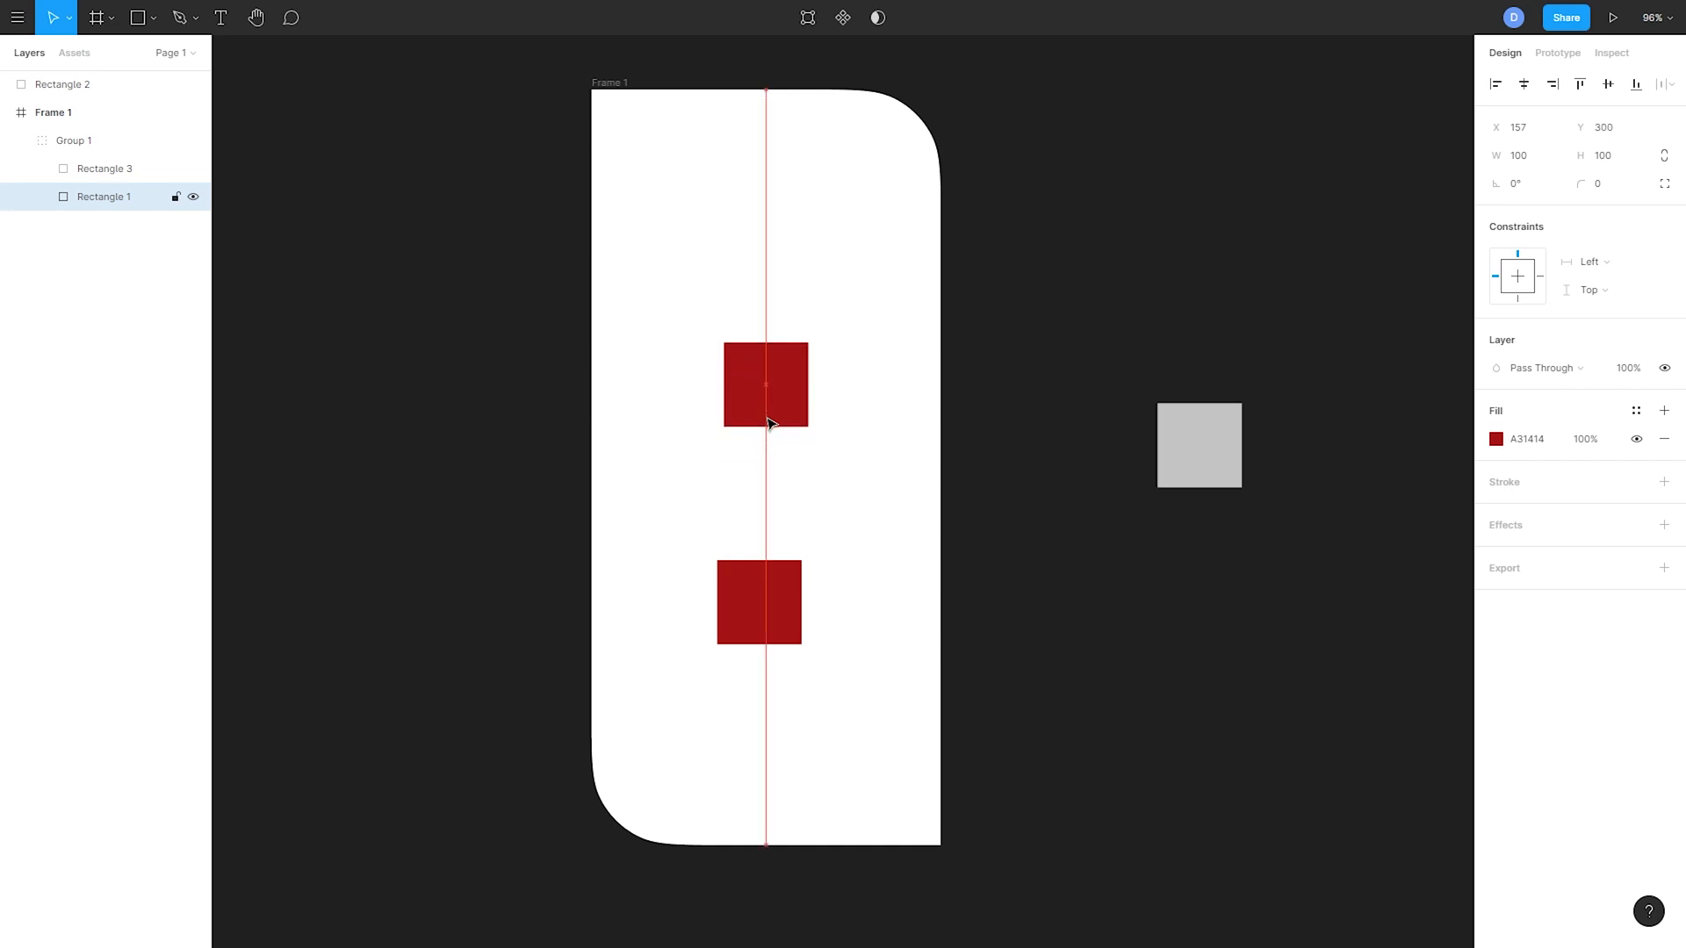
pyautogui.press('Up')
pyautogui.press('Up')
pyautogui.press('Up')
pyautogui.press('Up')
pyautogui.press('Up')
pyautogui.press('Up')
pyautogui.press('Up')
pyautogui.press('Up')
pyautogui.press('Up')
pyautogui.press('Up')
pyautogui.press('Up')
pyautogui.press('Up')
pyautogui.press('Down')
pyautogui.press('Down')
pyautogui.press('Down')
pyautogui.press('Down')
pyautogui.press('Down')
pyautogui.press('Down')
pyautogui.press('Down')
pyautogui.press('Down')
pyautogui.press('Down')
pyautogui.press('Down')
pyautogui.press('Down')
pyautogui.press('Down')
pyautogui.press('Down')
pyautogui.press('Down')
pyautogui.press('Down')
pyautogui.press('Down')
pyautogui.press('Down')
pyautogui.press('Down')
pyautogui.press('Down')
pyautogui.press('Down')
pyautogui.press('Right')
pyautogui.press('Right')
pyautogui.press('Right')
pyautogui.press('Right')
pyautogui.press('Right')
pyautogui.press('Right')
pyautogui.press('Right')
pyautogui.press('Right')
pyautogui.press('Right')
pyautogui.press('Right')
pyautogui.press('Right')
pyautogui.press('Right')
pyautogui.press('Right')
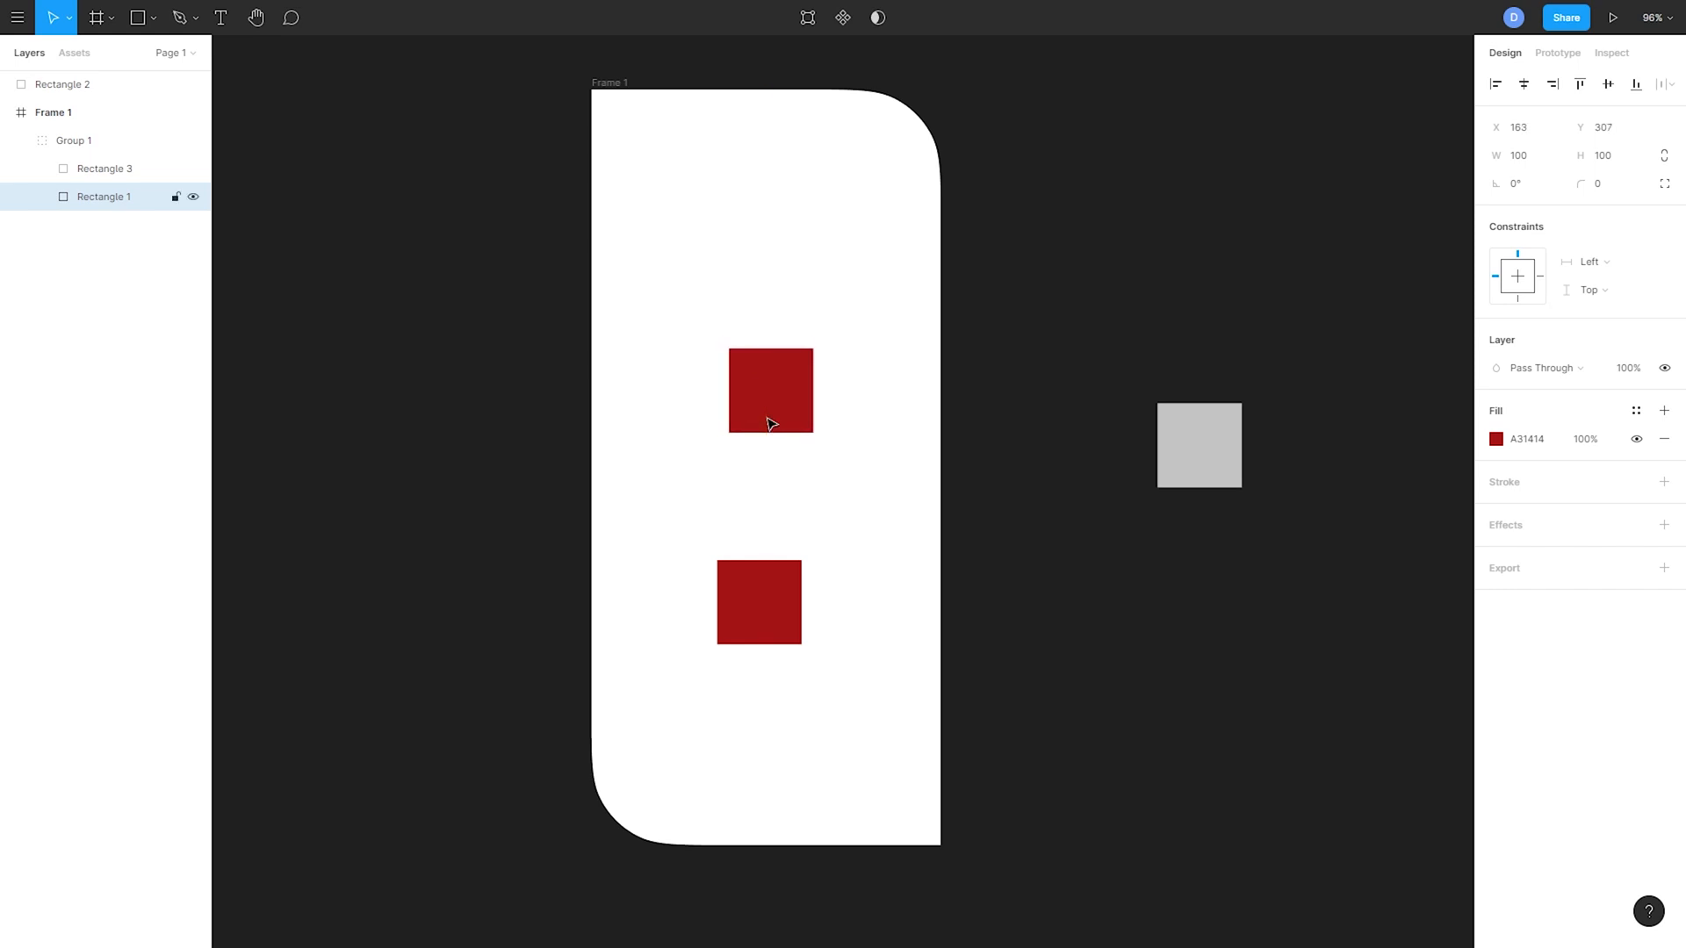
# - Nudge Rectangle 1 back and move it down to about X 150, Y 408, just above Rectangle 3
pyautogui.press('Left')
pyautogui.press('Left')
pyautogui.press('Left')
pyautogui.press('Left')
pyautogui.press('Left')
pyautogui.press('Left')
pyautogui.press('Left')
pyautogui.press('Left')
pyautogui.press('Left')
pyautogui.press('Left')
pyautogui.press('Left')
pyautogui.press('Left')
pyautogui.moveTo(770, 424); pyautogui.dragTo(767, 503)
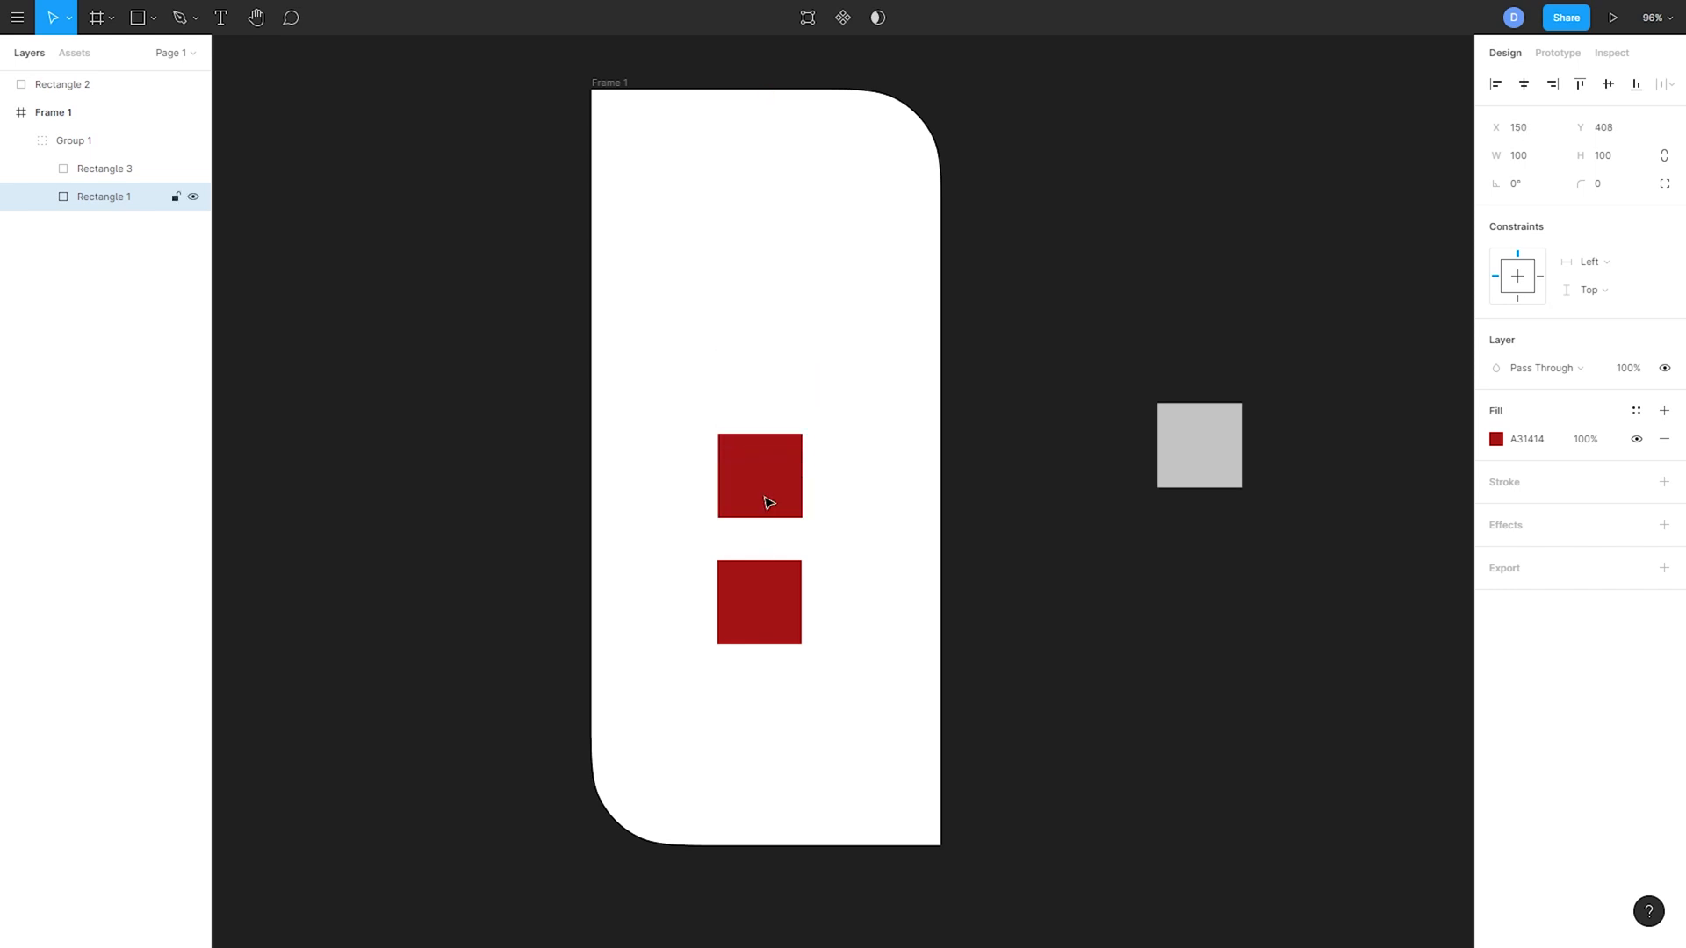
# - Nudge Rectangle 1 straight up inside its group in small increments to Y 274
pyautogui.press('Up')
pyautogui.press('Up')
pyautogui.press('Up')
pyautogui.press('Up')
pyautogui.press('Up')
pyautogui.press('Up')
pyautogui.press('Up')
pyautogui.press('Up')
pyautogui.press('Up')
pyautogui.press('Up')
pyautogui.press('Up')
pyautogui.press('Up')
pyautogui.press('Up')
pyautogui.press('Up')
pyautogui.press('Up')
pyautogui.press('Up')
pyautogui.press('Up')
pyautogui.press('Up')
pyautogui.press('Up')
pyautogui.press('Up')
pyautogui.press('Up')
pyautogui.press('Up')
pyautogui.press('Up')
pyautogui.press('Up')
pyautogui.press('Up')
pyautogui.press('Up')
pyautogui.press('Up')
pyautogui.press('Up')
pyautogui.press('Up')
pyautogui.press('Up')
pyautogui.press('Up')
pyautogui.press('Up')
pyautogui.press('Up')
pyautogui.press('Up')
pyautogui.press('Up')
pyautogui.press('Up')
pyautogui.press('Up')
pyautogui.press('Up')
pyautogui.press('Up')
pyautogui.press('Up')
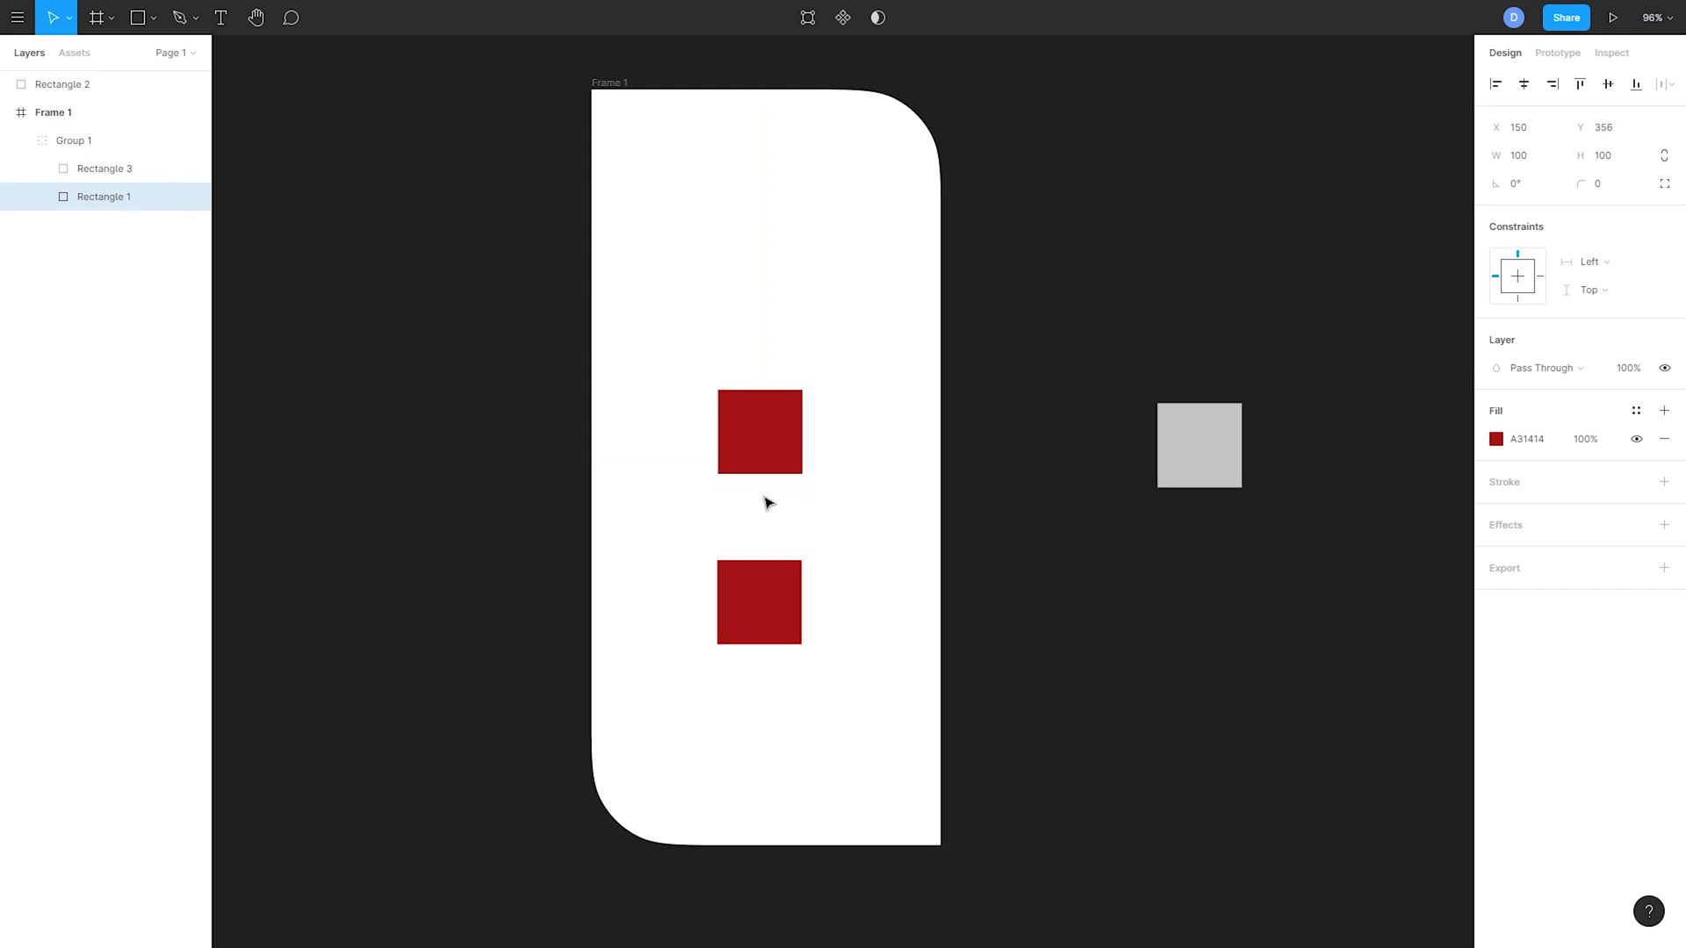
pyautogui.press('Up')
pyautogui.press('Up')
pyautogui.press('Up')
pyautogui.press('Up')
pyautogui.press('Up')
pyautogui.press('Up')
pyautogui.press('Up')
pyautogui.press('Up')
pyautogui.press('Up')
pyautogui.press('Up')
pyautogui.press('Up')
pyautogui.press('Up')
pyautogui.press('Up')
pyautogui.press('Up')
pyautogui.press('Up')
pyautogui.press('Up')
pyautogui.press('Up')
pyautogui.press('Up')
pyautogui.press('Up')
pyautogui.press('Up')
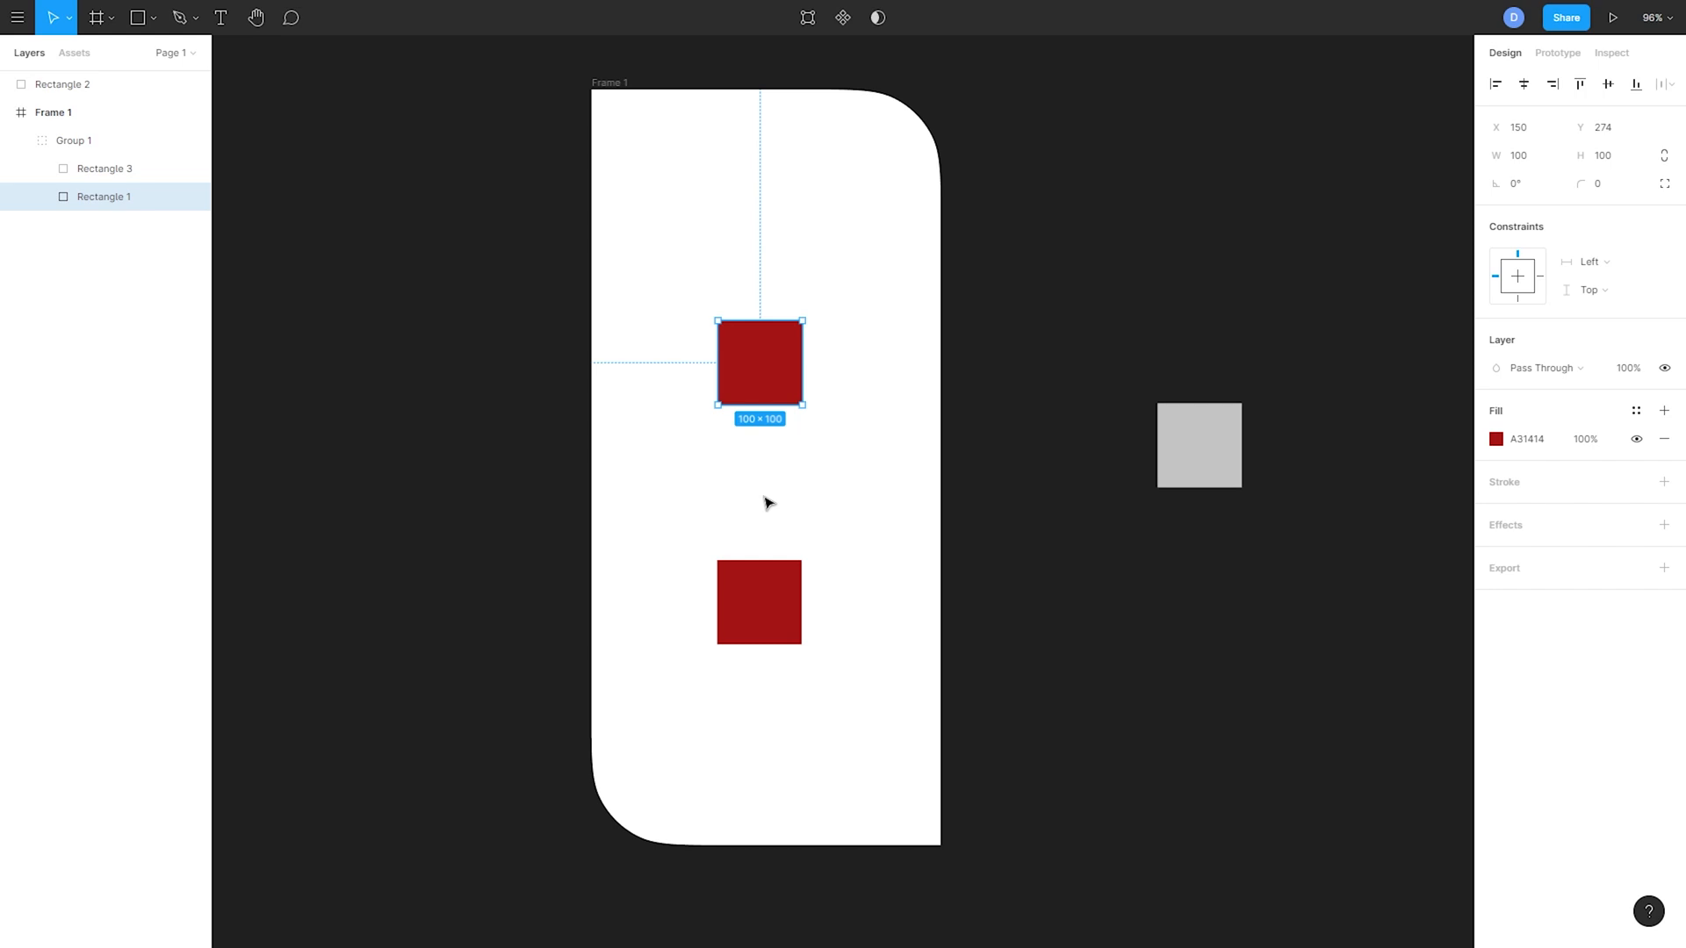
# - Nudge Rectangle 1 further up in big increments of 10 to Y 174
pyautogui.hotkey('shift', 'Up')
pyautogui.hotkey('shift', 'Up')
pyautogui.hotkey('shift', 'Up')
pyautogui.hotkey('shift', 'Up')
pyautogui.hotkey('shift', 'Up')
pyautogui.hotkey('shift', 'Up')
pyautogui.hotkey('shift', 'Up')
pyautogui.hotkey('shift', 'Up')
pyautogui.hotkey('shift', 'Up')
pyautogui.hotkey('shift', 'Up')
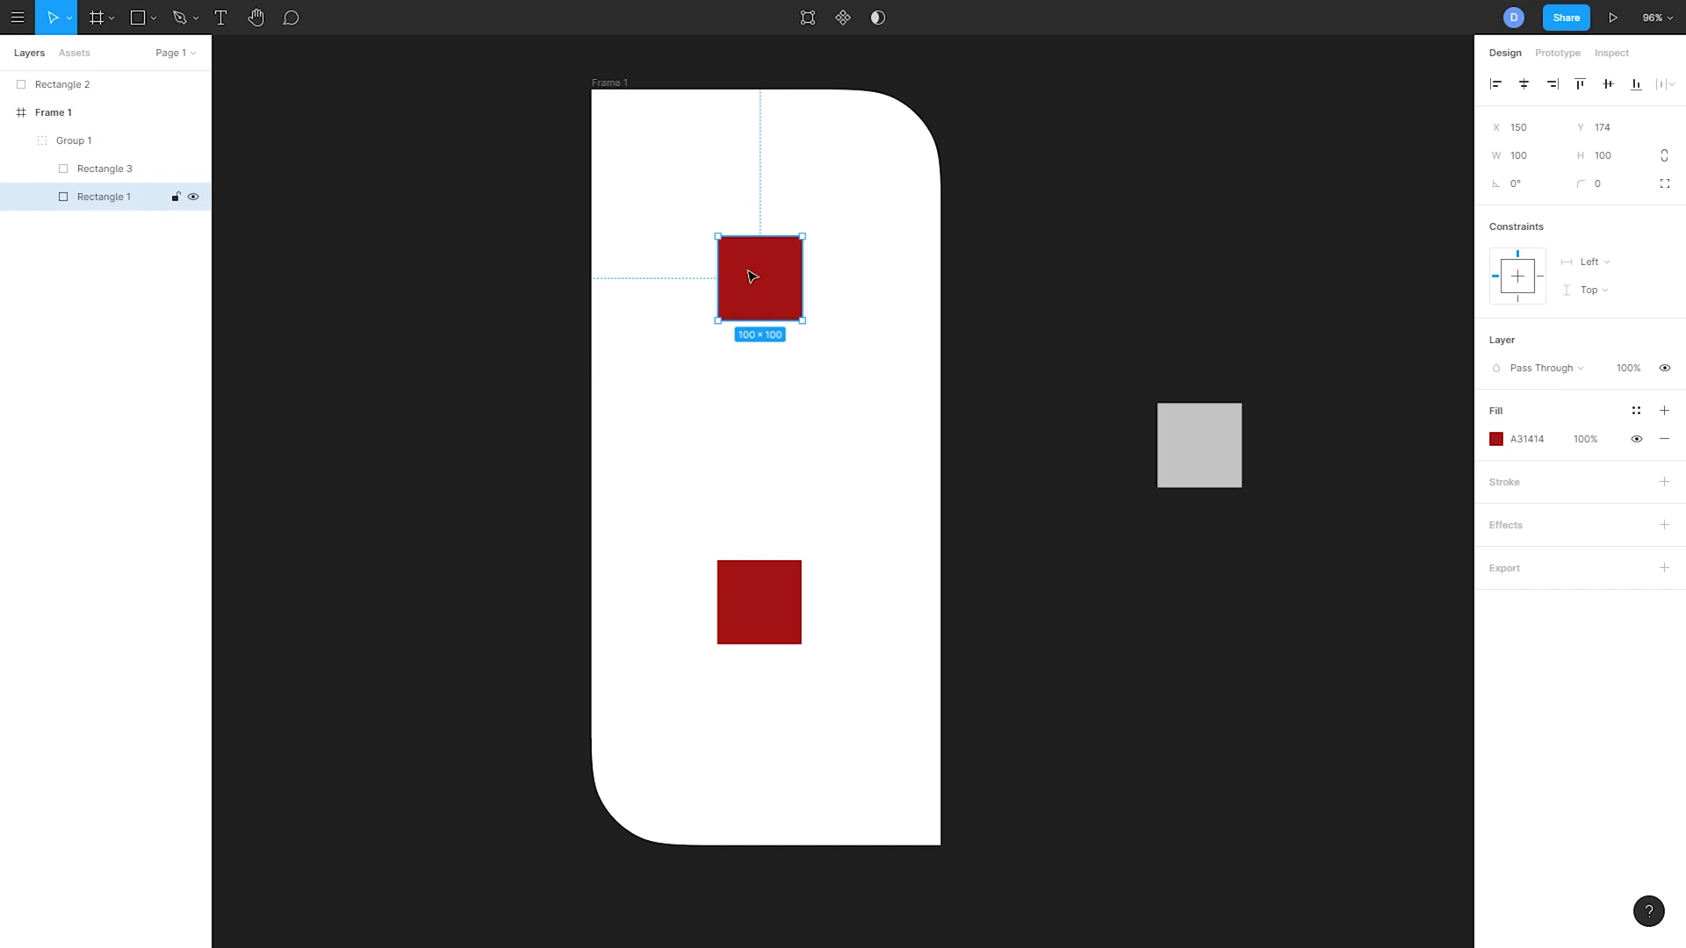
# - Look up the nudge amount settings and try a small nudge of 2 and a big nudge of 8
pyautogui.click(18, 19)
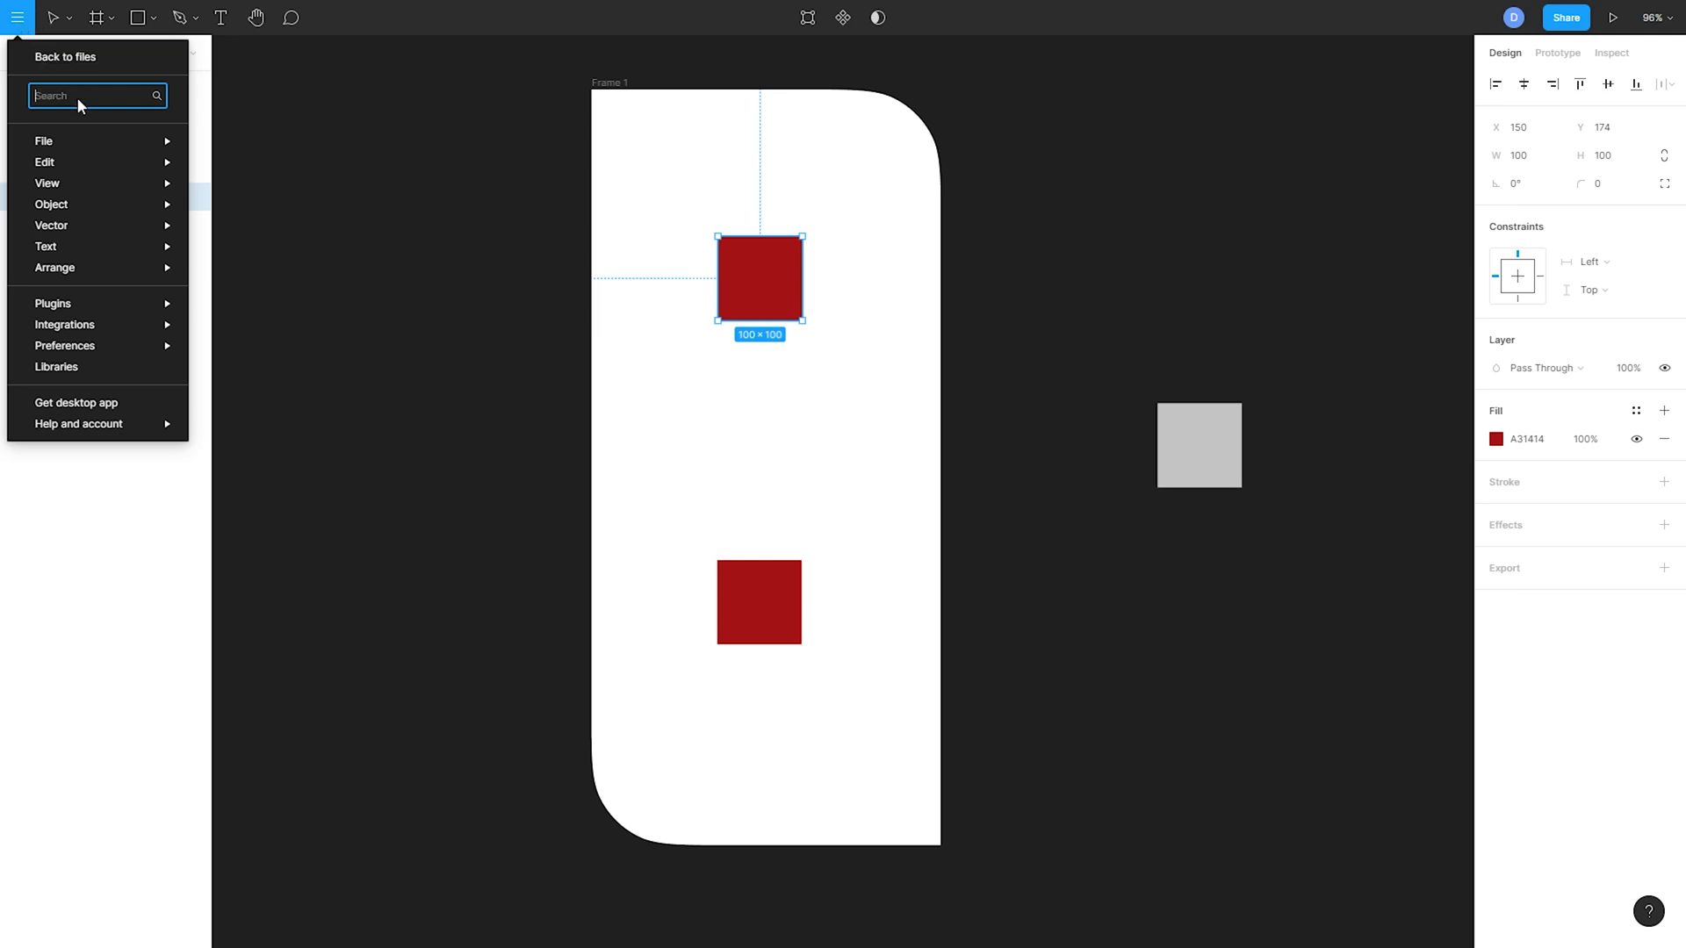
pyautogui.write('nud')
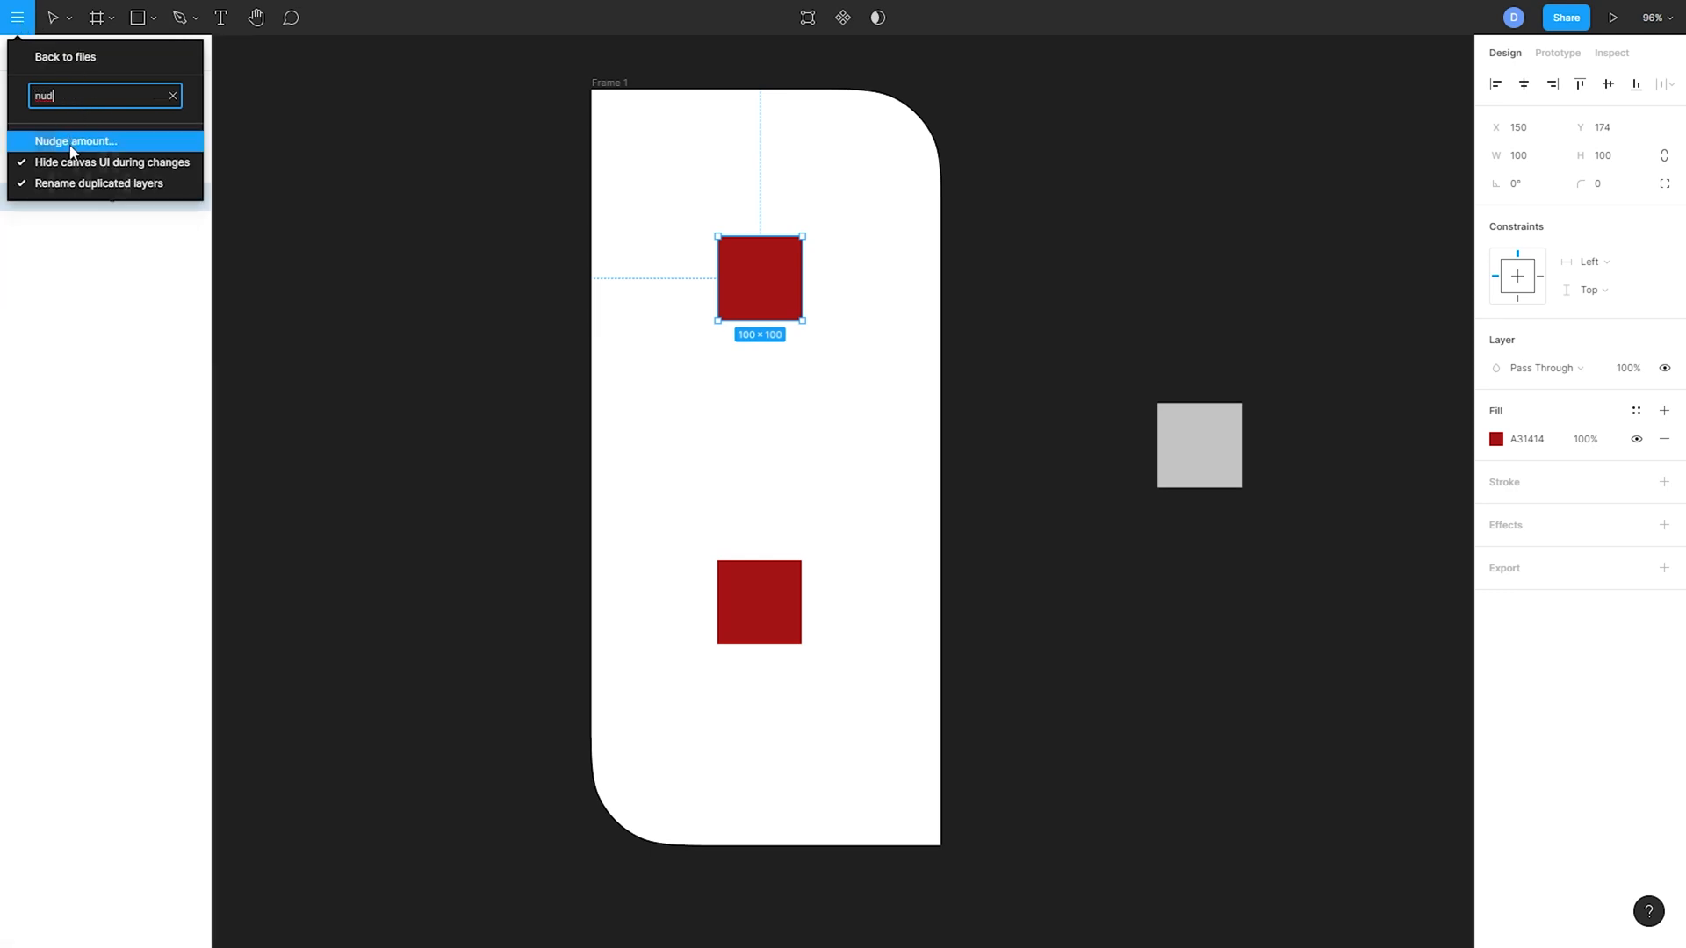
pyautogui.click(73, 142)
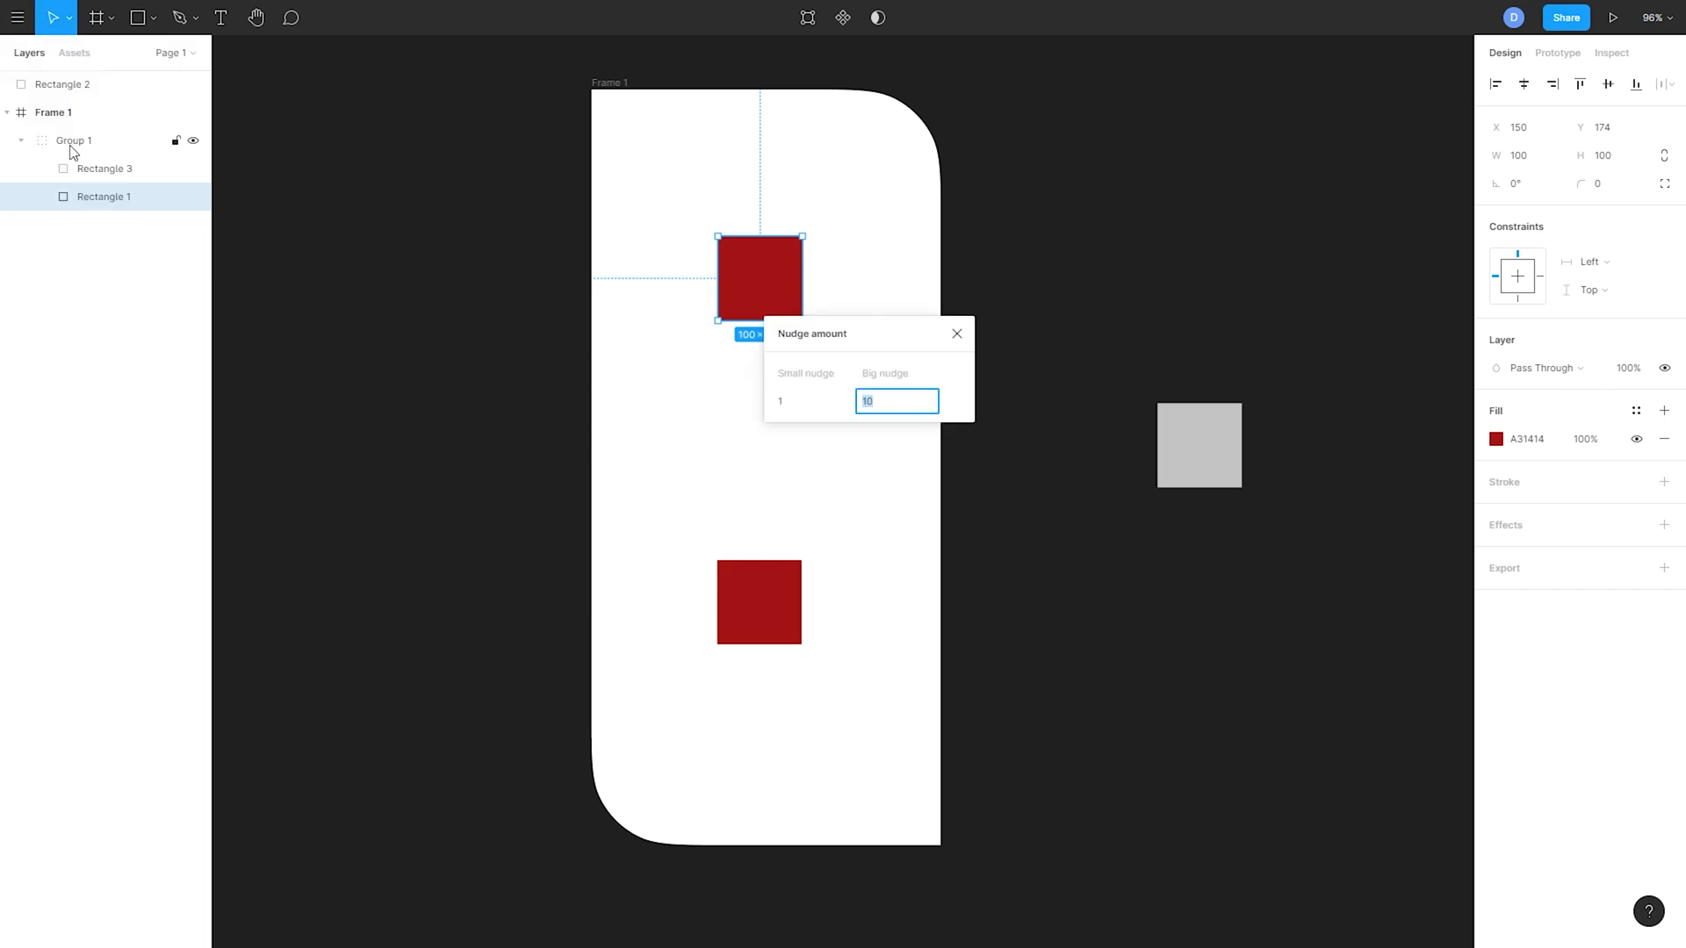
pyautogui.click(805, 404)
pyautogui.click(913, 404)
pyautogui.click(805, 404)
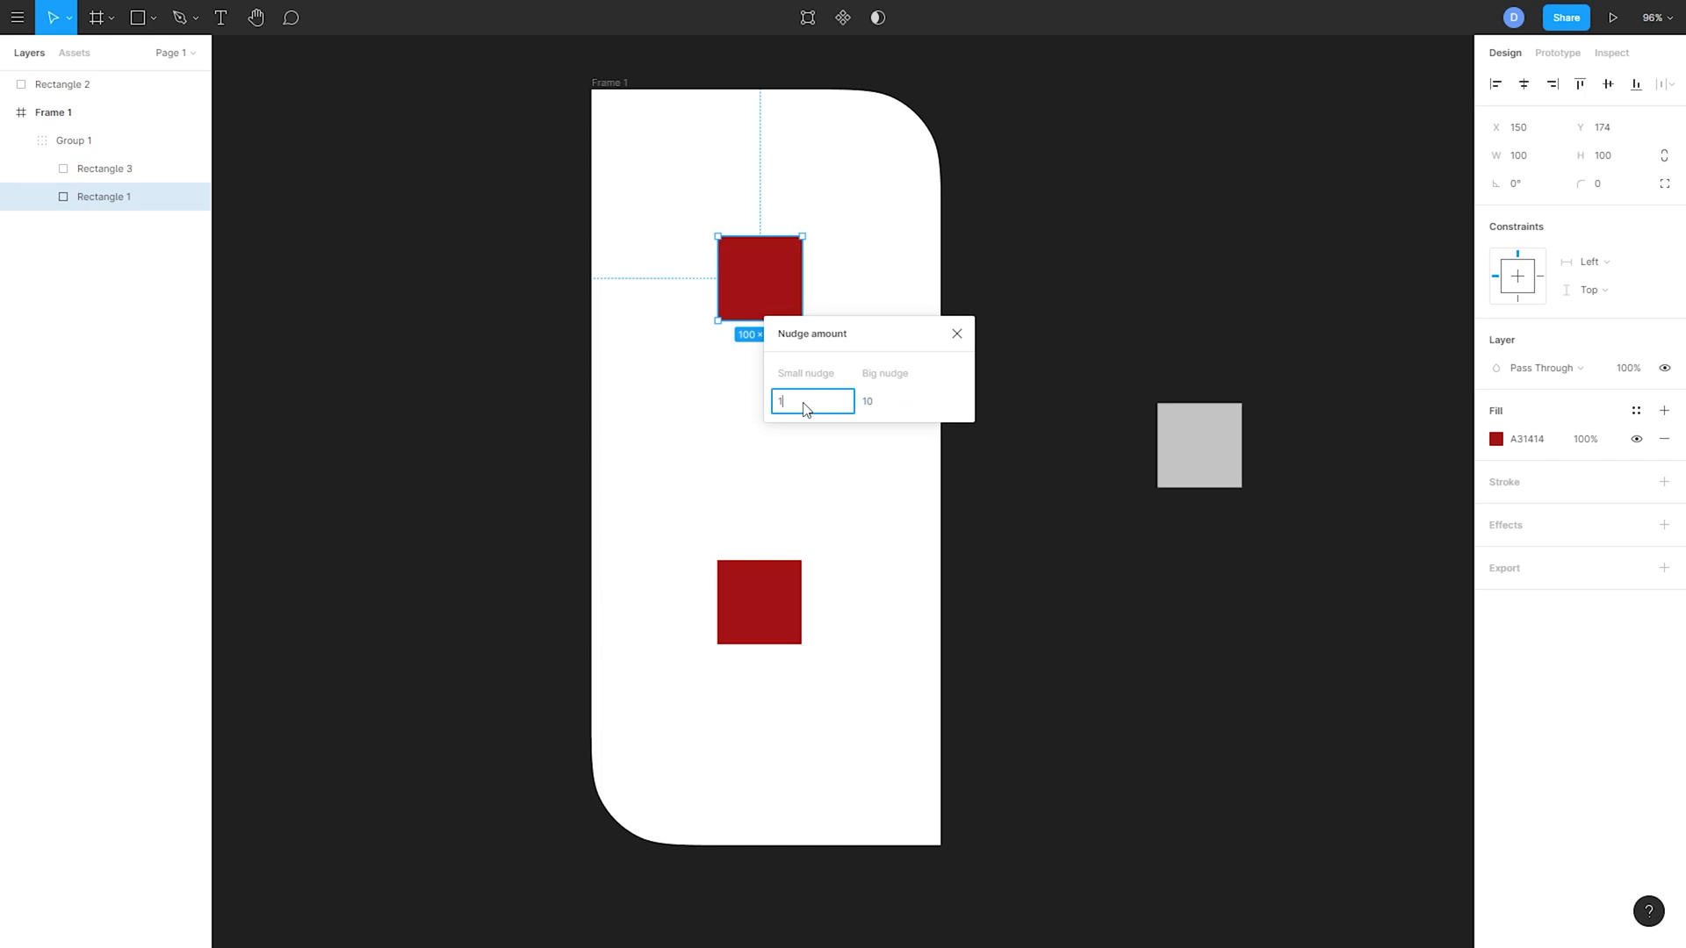
pyautogui.click(903, 402)
pyautogui.click(812, 404)
pyautogui.write('2')
pyautogui.press('Tab')
pyautogui.write('8')
# - Restore the small nudge to 1 and the big nudge to 10, and leave the nudge settings
pyautogui.click(827, 407)
pyautogui.write('1')
pyautogui.press('Tab')
pyautogui.write('10')
pyautogui.click(956, 334)
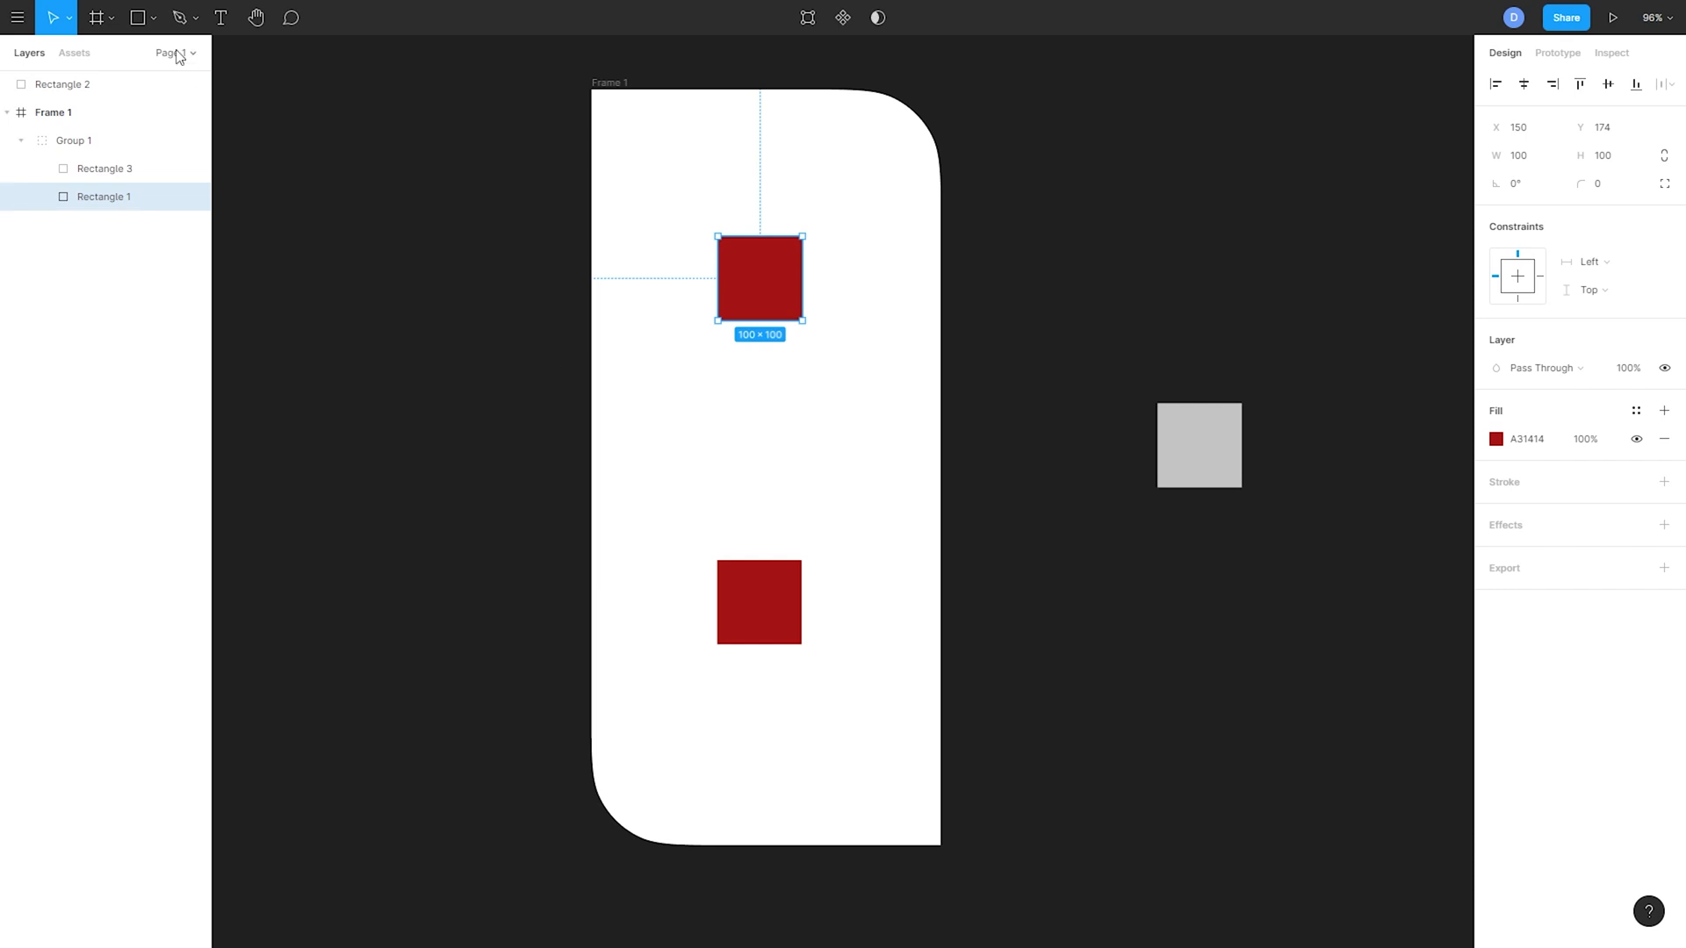
# - Draw a rising diagonal line about 401 long between the two red squares and set its stroke weight to 10
pyautogui.click(138, 18)
pyautogui.click(154, 17)
pyautogui.click(146, 78)
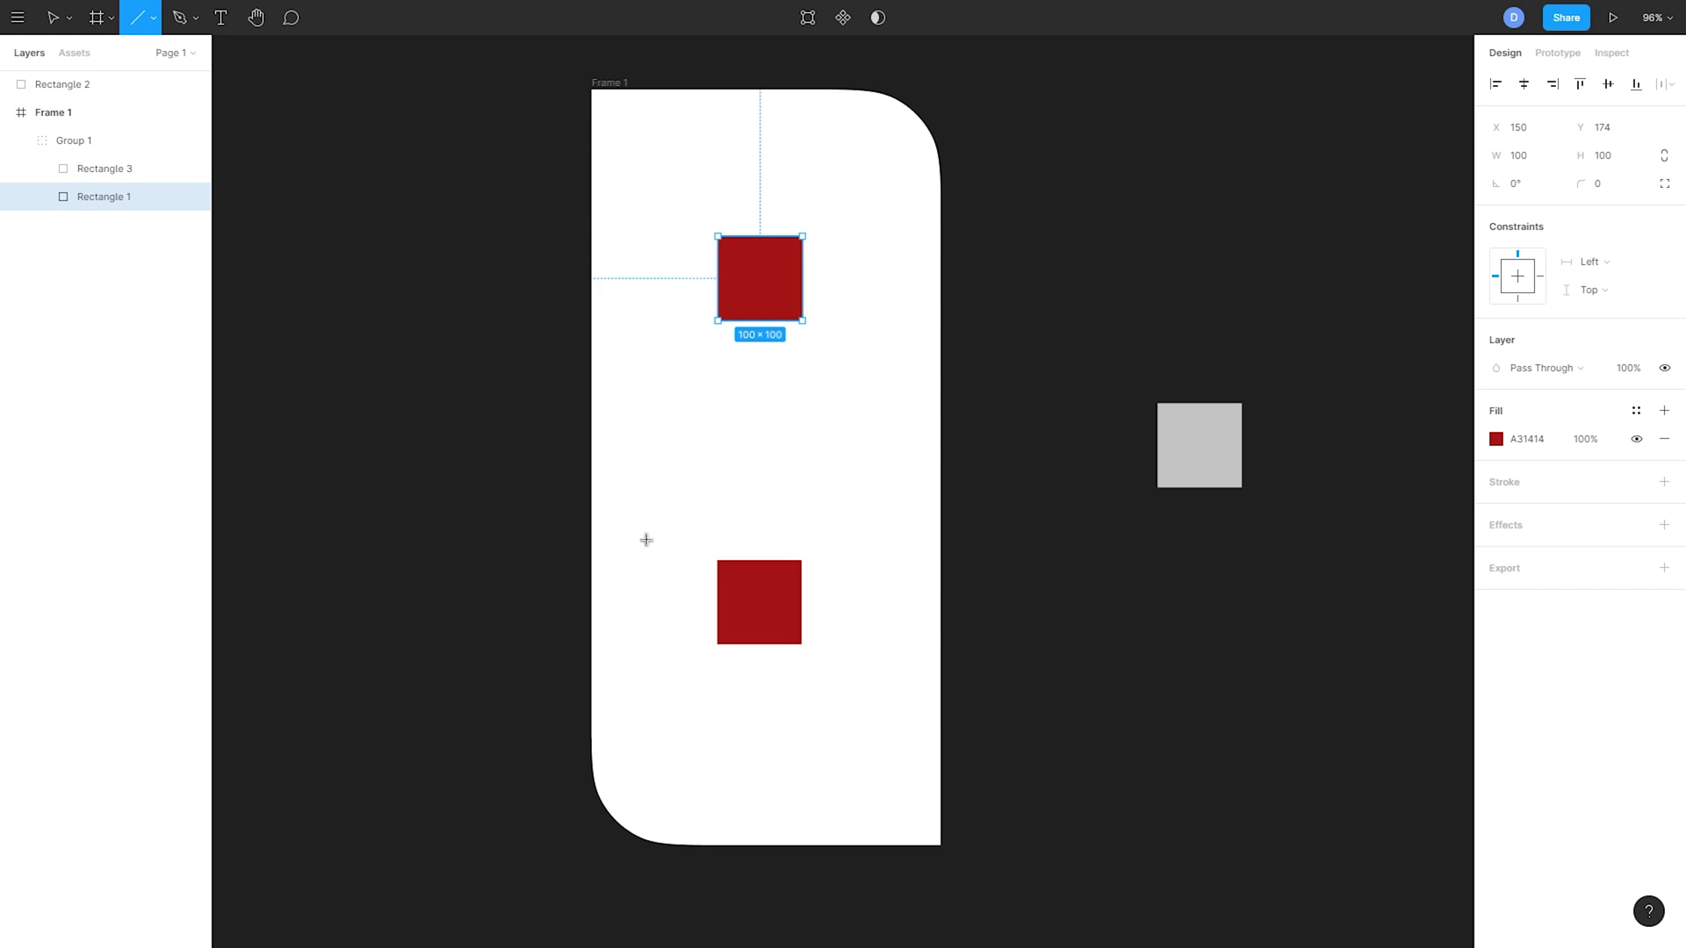
pyautogui.moveTo(646, 539); pyautogui.dragTo(891, 307)
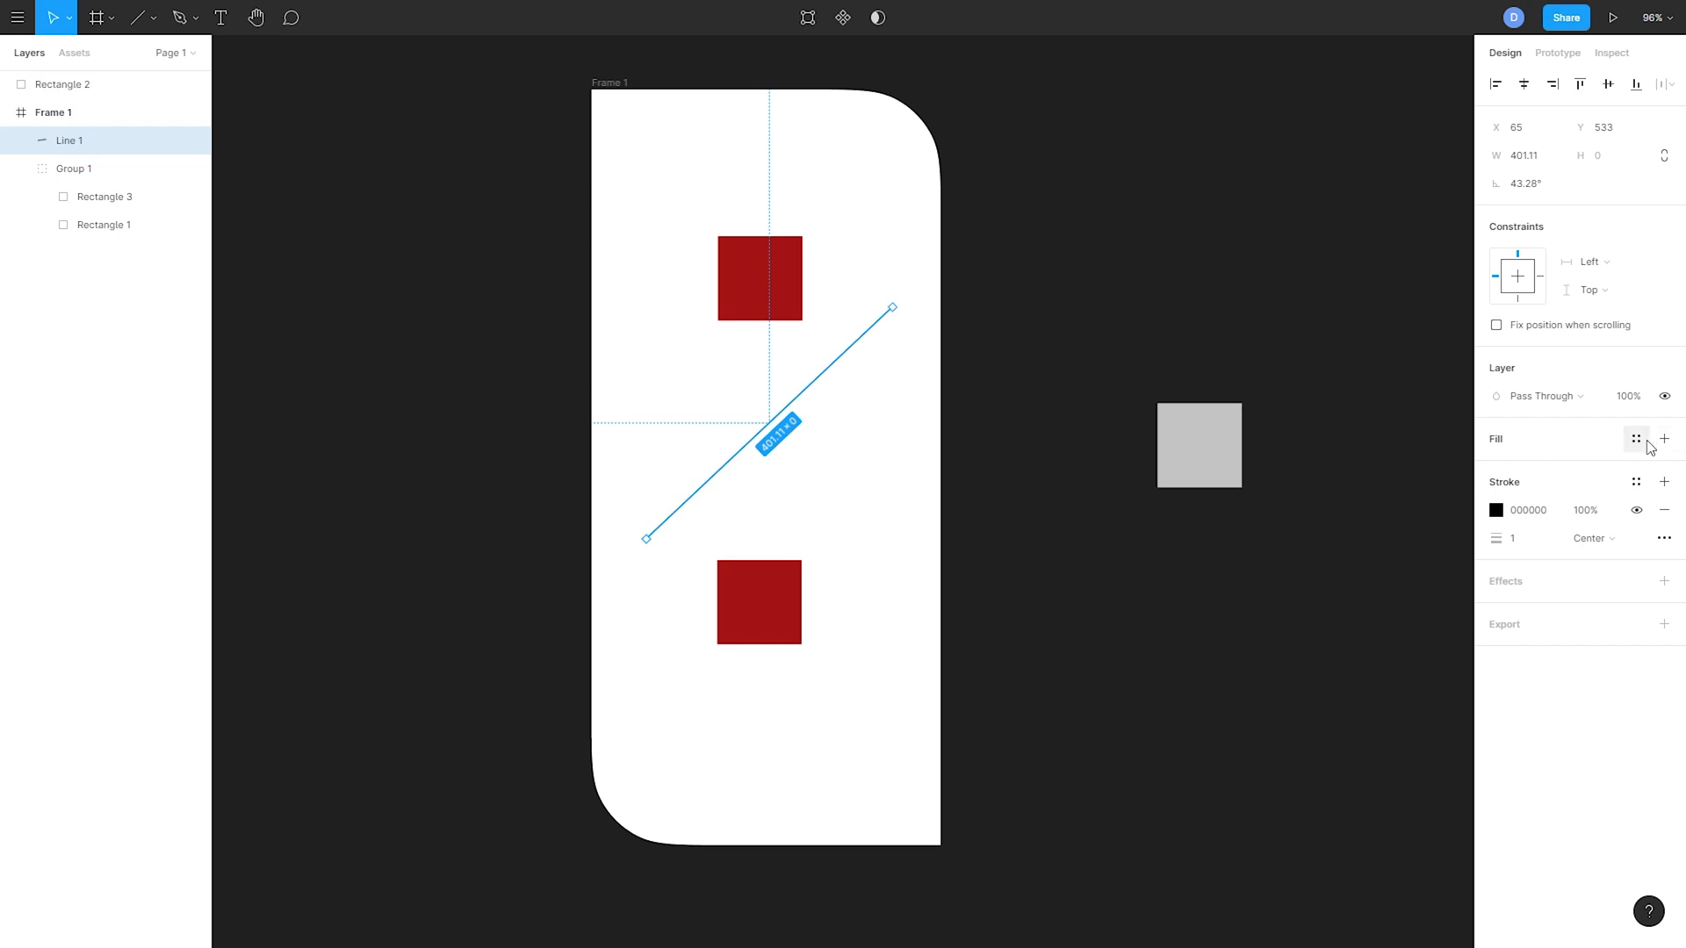
pyautogui.click(1541, 546)
pyautogui.write('1')
pyautogui.press('Return')
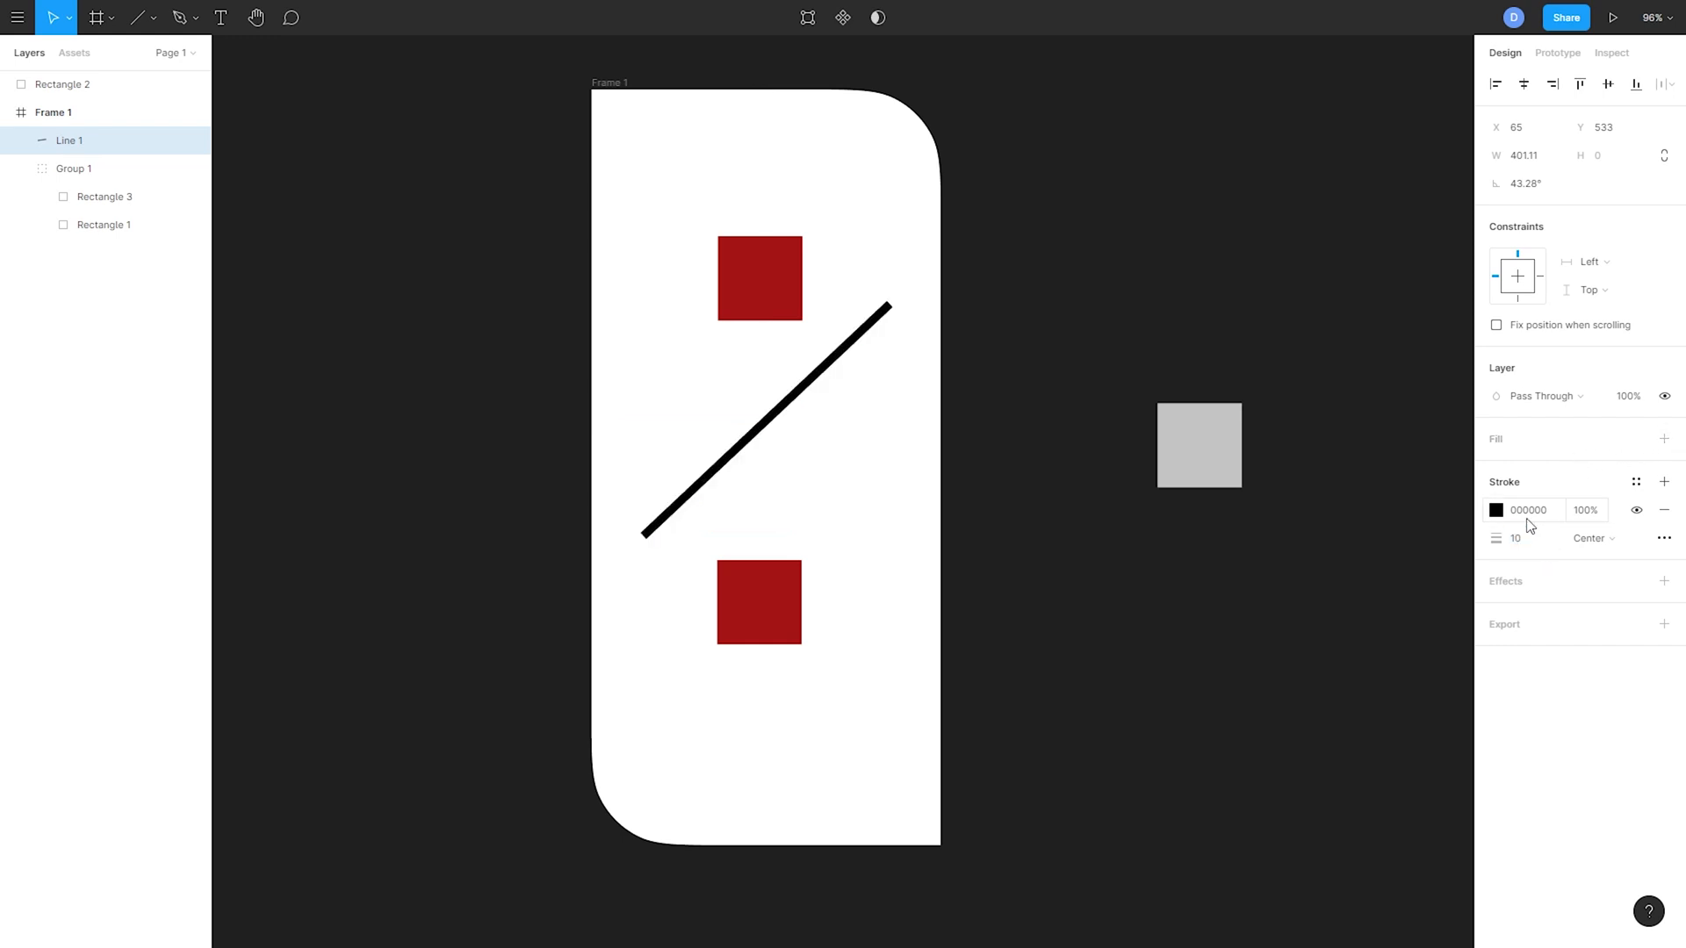
# - Try the Round, Square and Triangle arrow caps on the diagonal line, and settle on Line arrow
pyautogui.click(1664, 539)
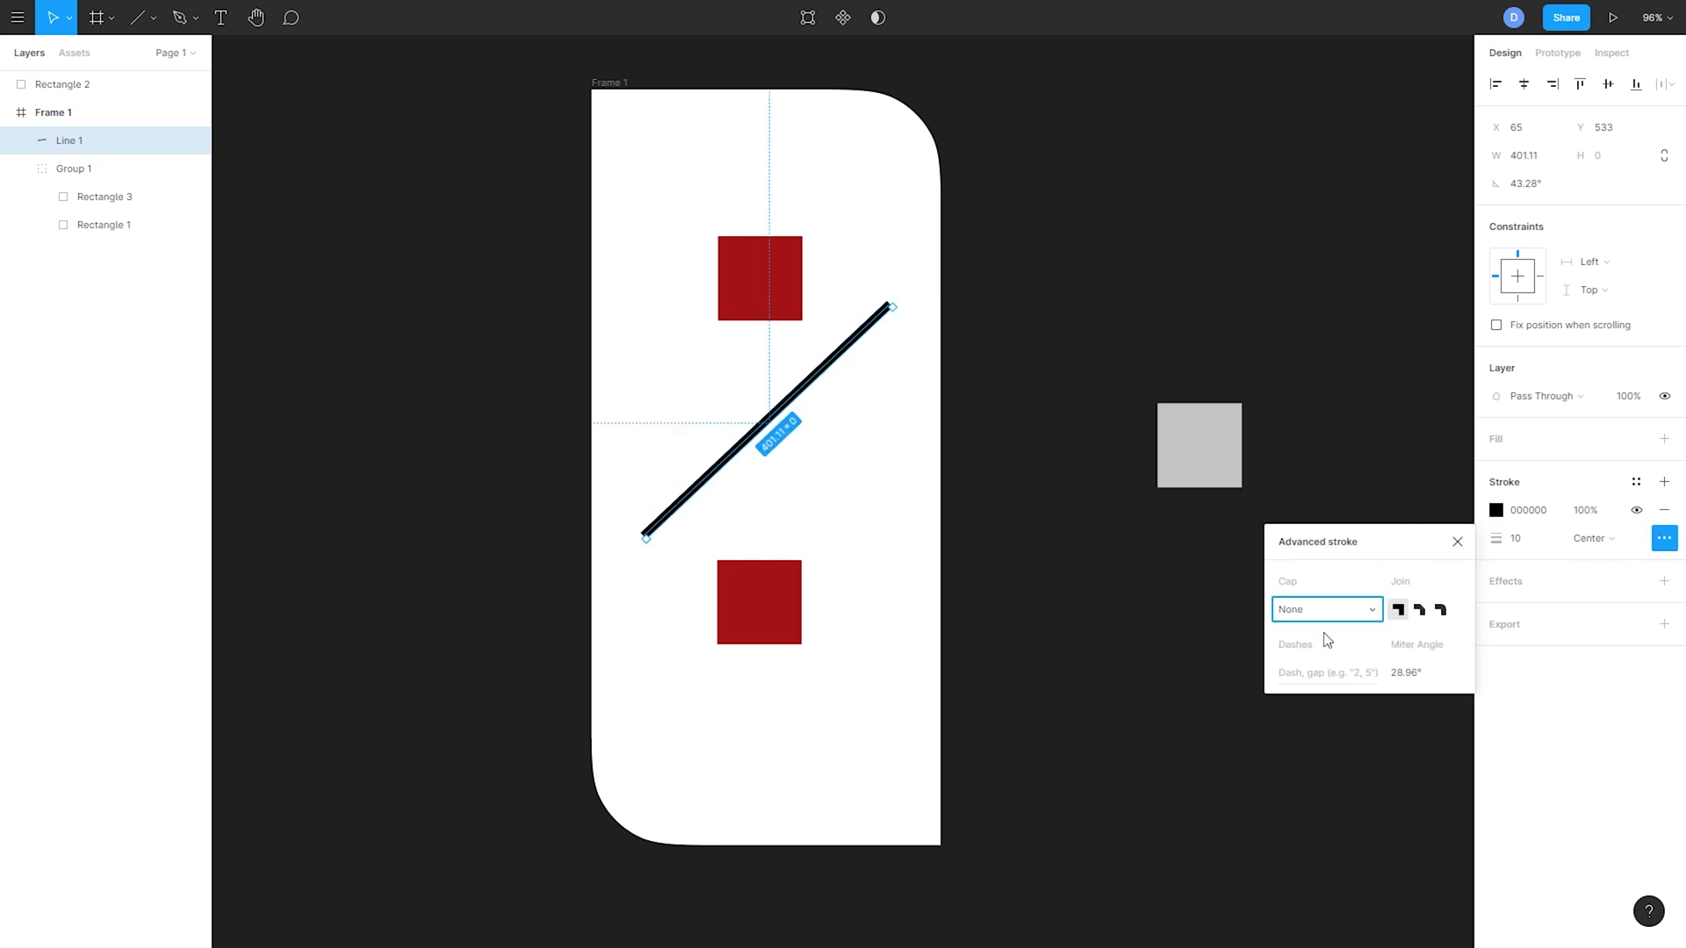
pyautogui.click(1332, 609)
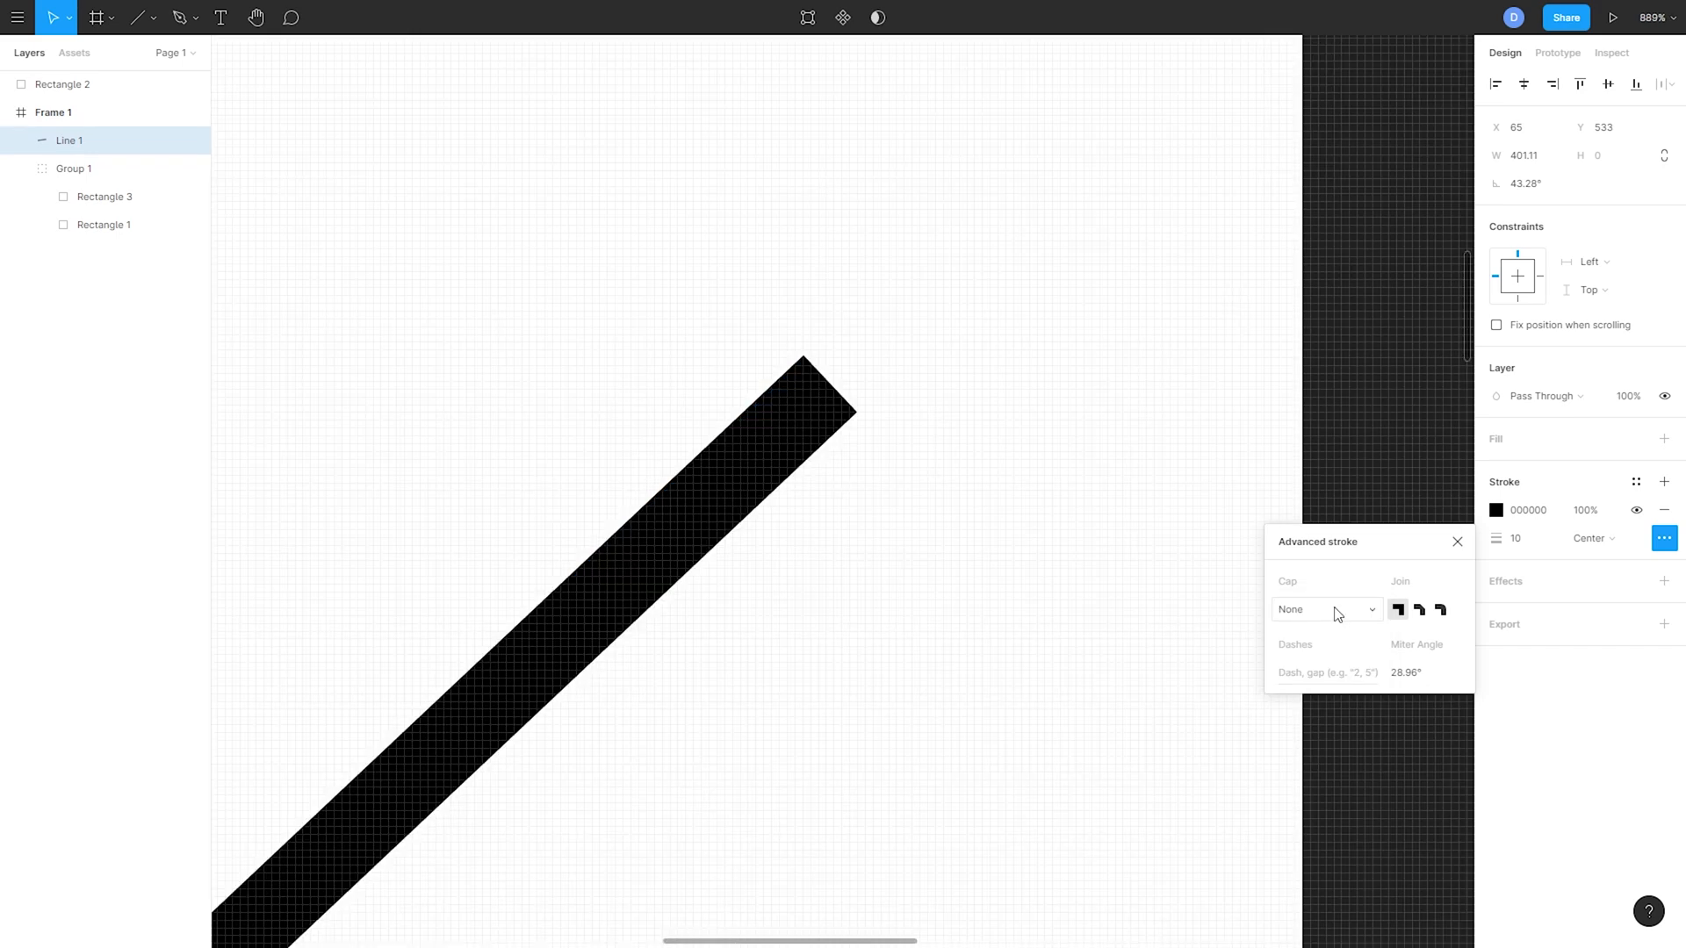
pyautogui.click(1334, 609)
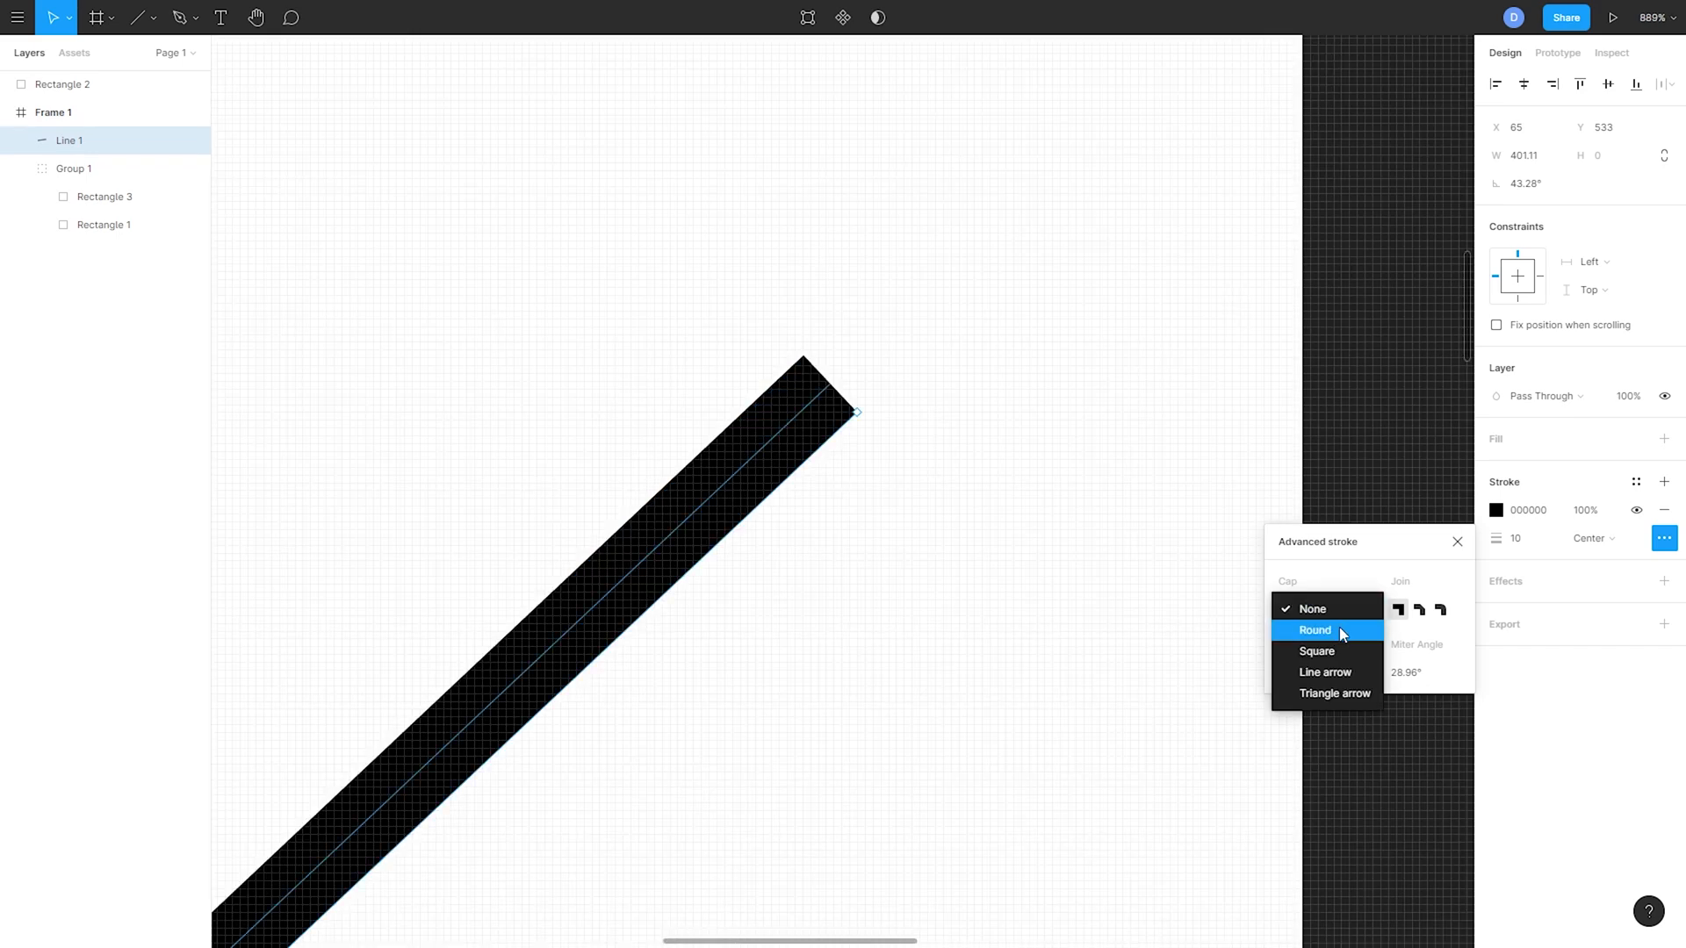
pyautogui.click(1339, 629)
pyautogui.click(1296, 609)
pyautogui.click(1321, 630)
pyautogui.click(1297, 610)
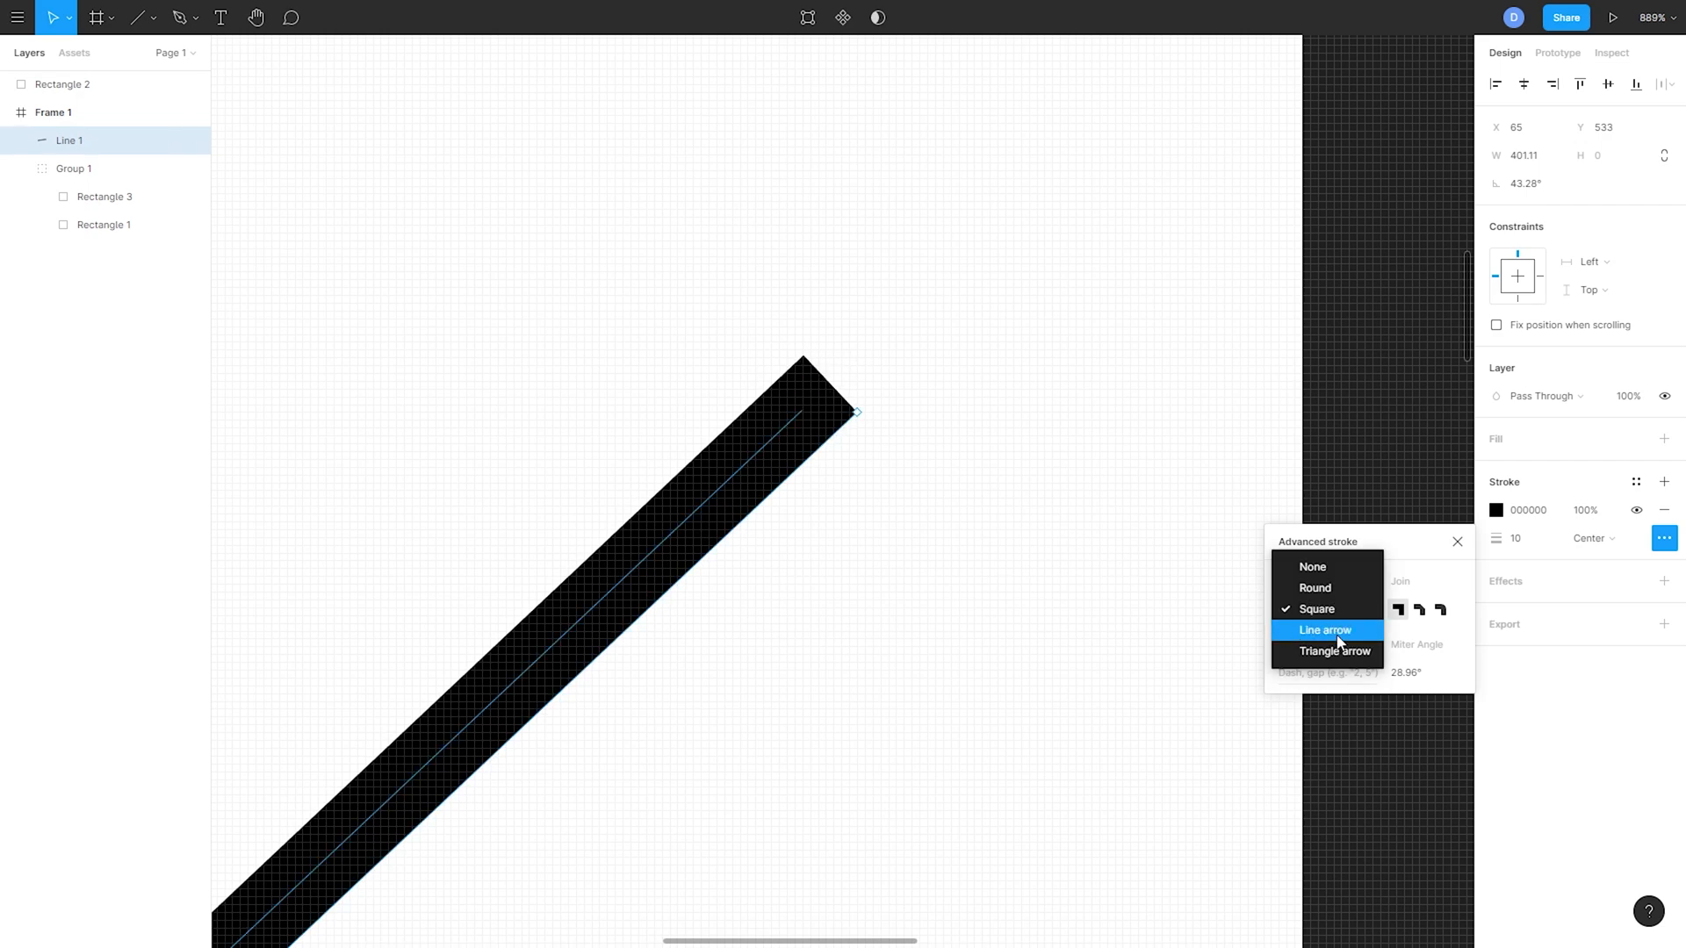
pyautogui.click(1340, 635)
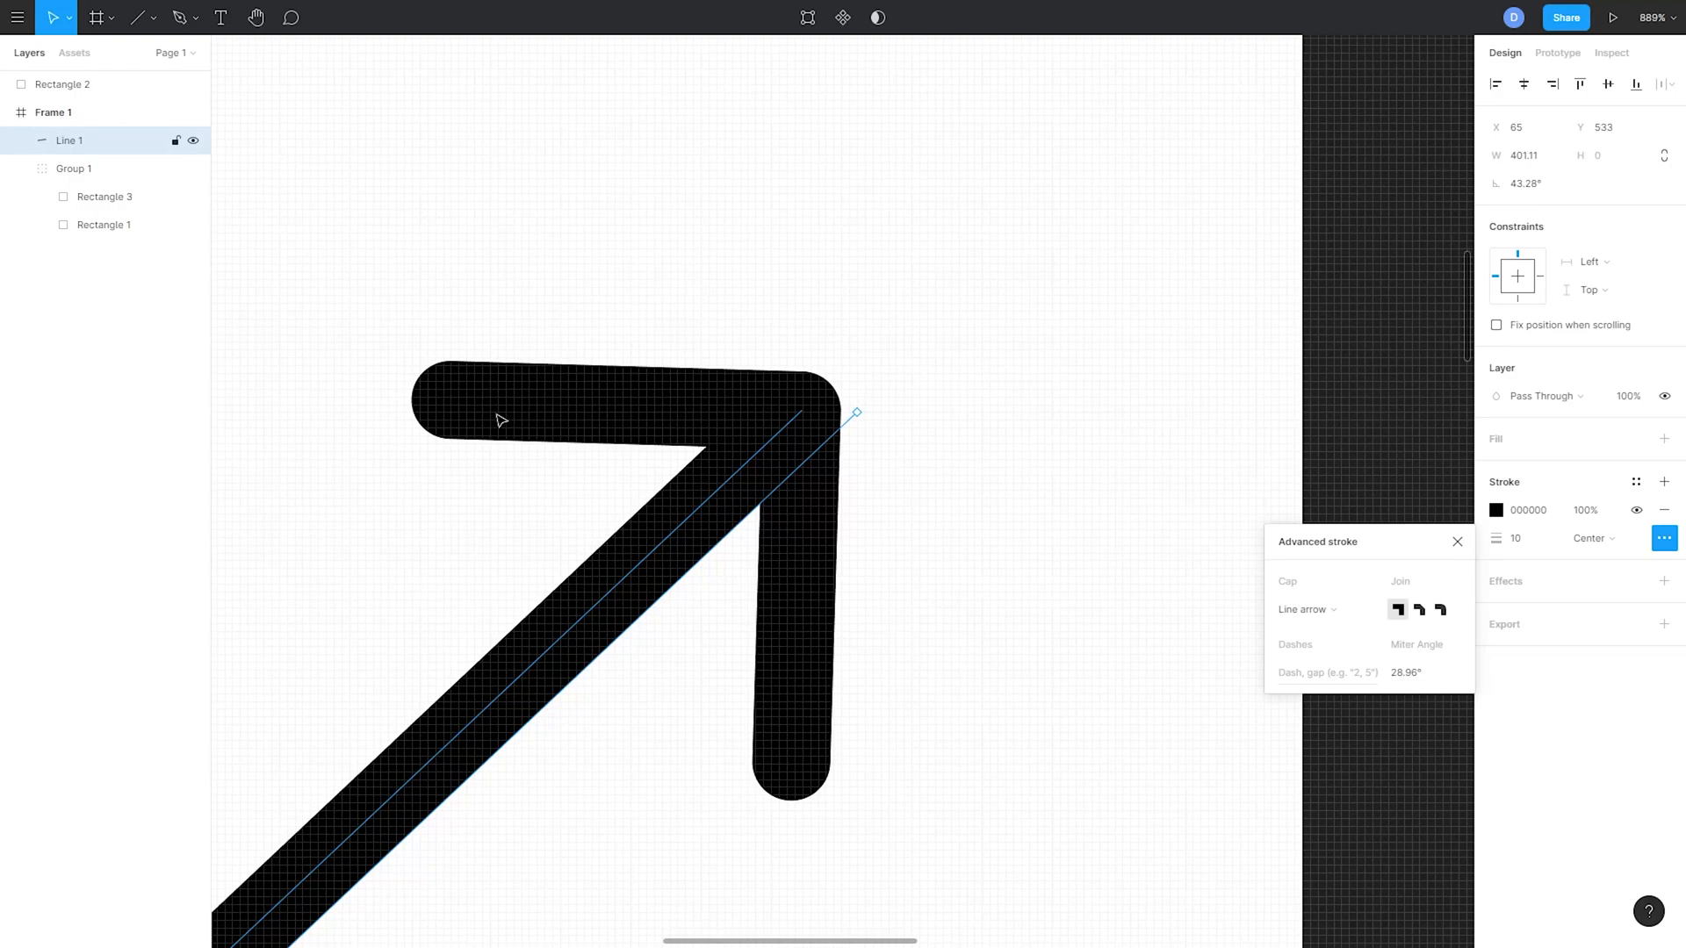
pyautogui.click(1303, 609)
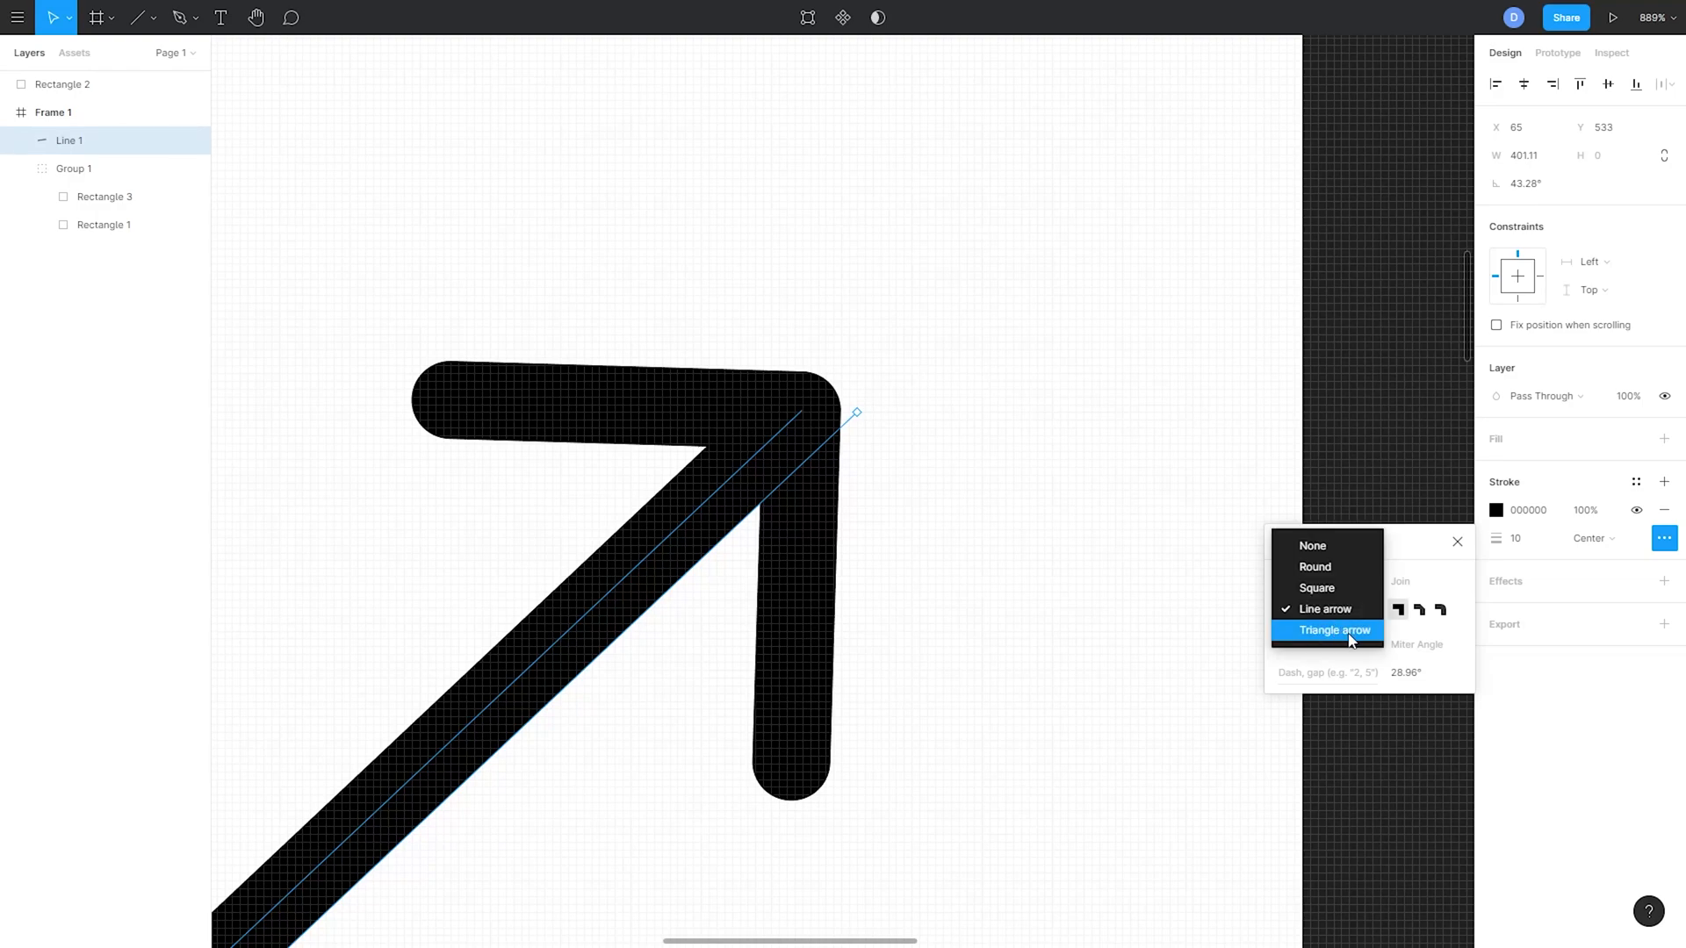
pyautogui.click(1330, 632)
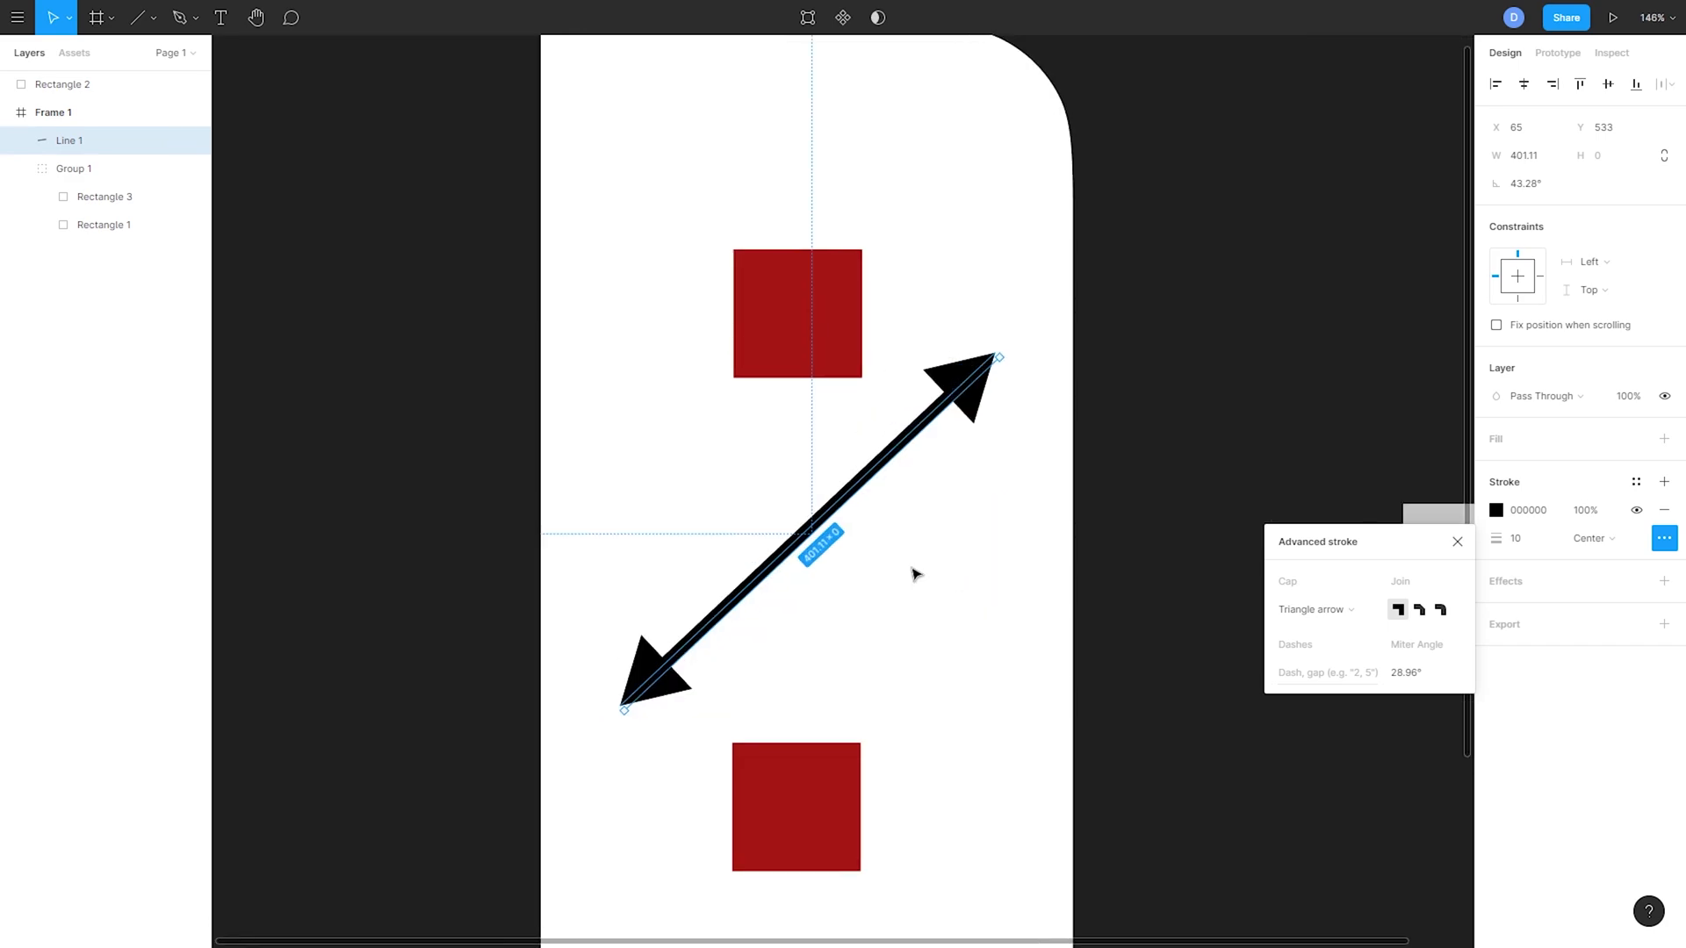
pyautogui.click(1326, 619)
pyautogui.click(1322, 589)
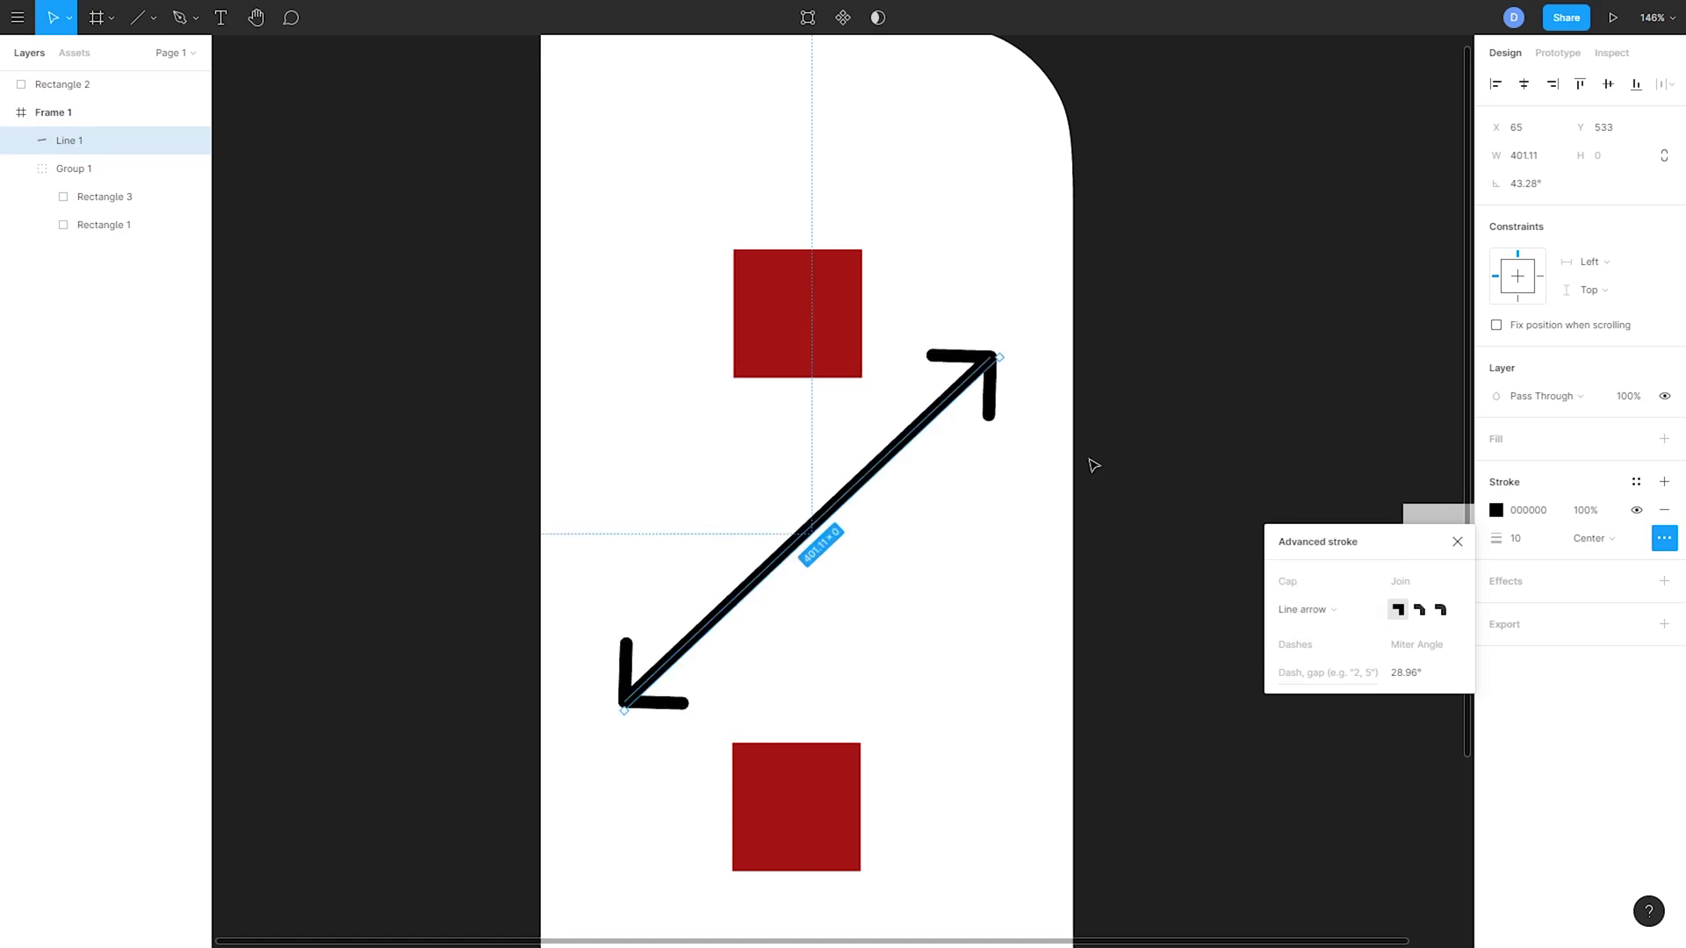
# - Draw a horizontal arrow about 273 long below the lower red square and set its stroke weight to 10
pyautogui.click(156, 21)
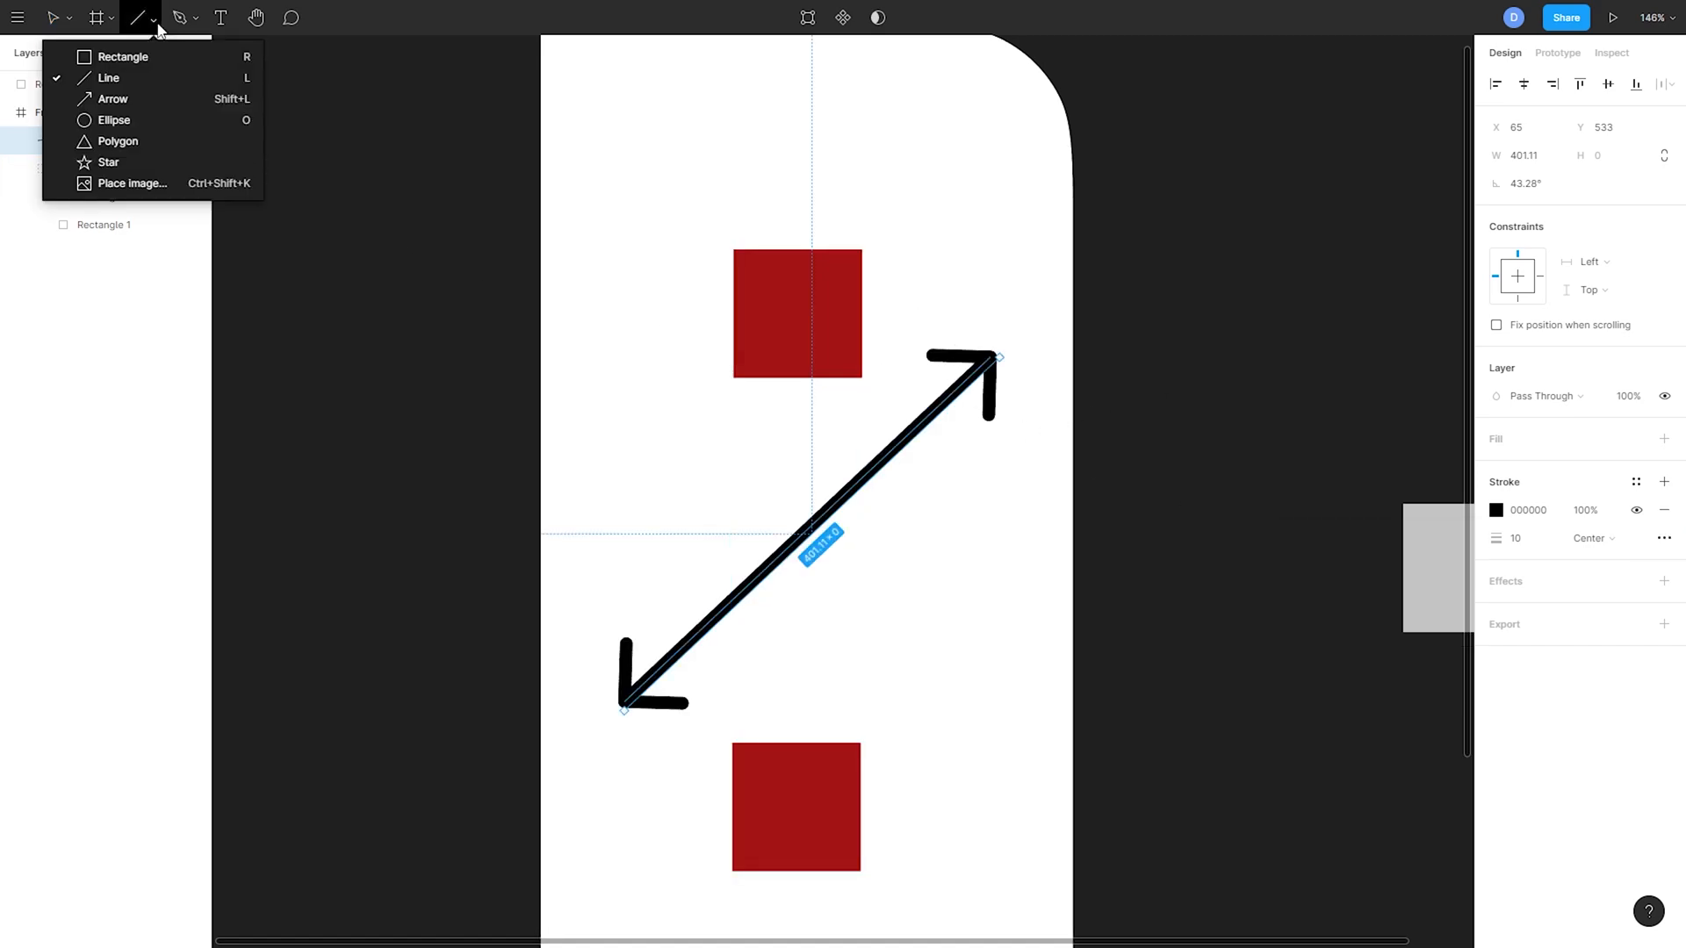
pyautogui.click(160, 99)
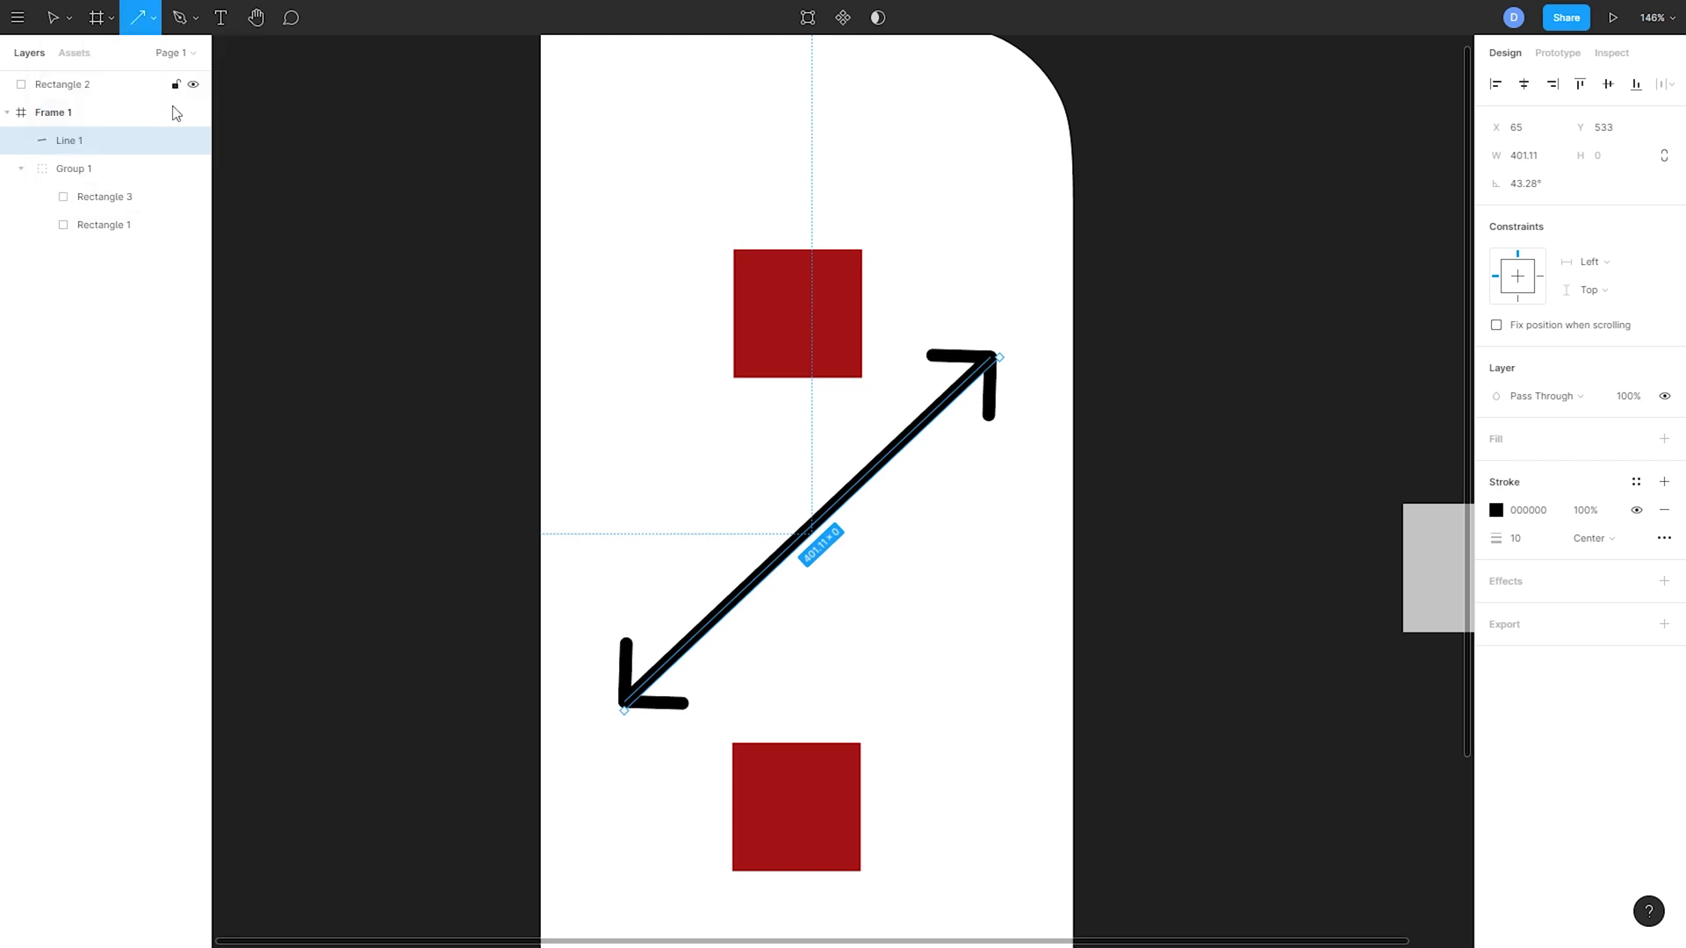
pyautogui.scroll(-5, 696, 525)
pyautogui.scroll(1, 707, 514)
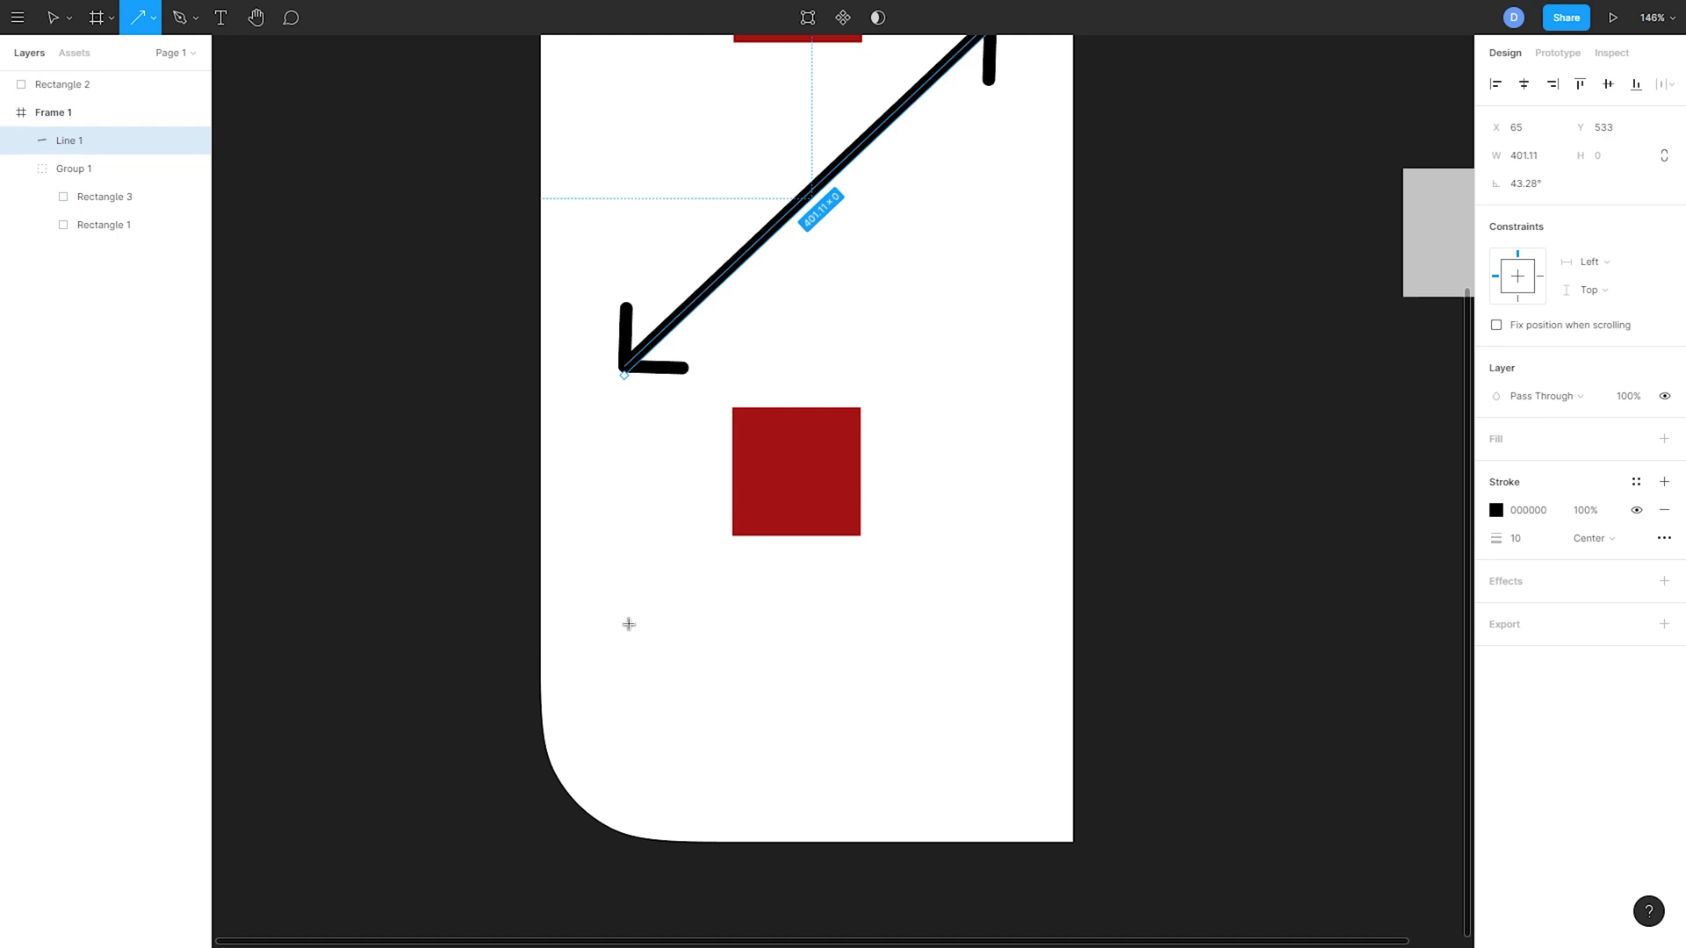
pyautogui.moveTo(628, 624)
pyautogui.mouseDown()
pyautogui.moveTo(941, 673)
pyautogui.moveTo(869, 771)
pyautogui.moveTo(966, 795)
pyautogui.moveTo(993, 655)
pyautogui.moveTo(971, 644)
pyautogui.moveTo(881, 828)
pyautogui.moveTo(812, 801)
pyautogui.moveTo(824, 813)
pyautogui.moveTo(657, 823)
pyautogui.moveTo(439, 805)
pyautogui.moveTo(441, 571)
pyautogui.moveTo(470, 527)
pyautogui.moveTo(585, 463)
pyautogui.moveTo(756, 489)
pyautogui.moveTo(885, 623)
pyautogui.moveTo(979, 623)
pyautogui.mouseUp()
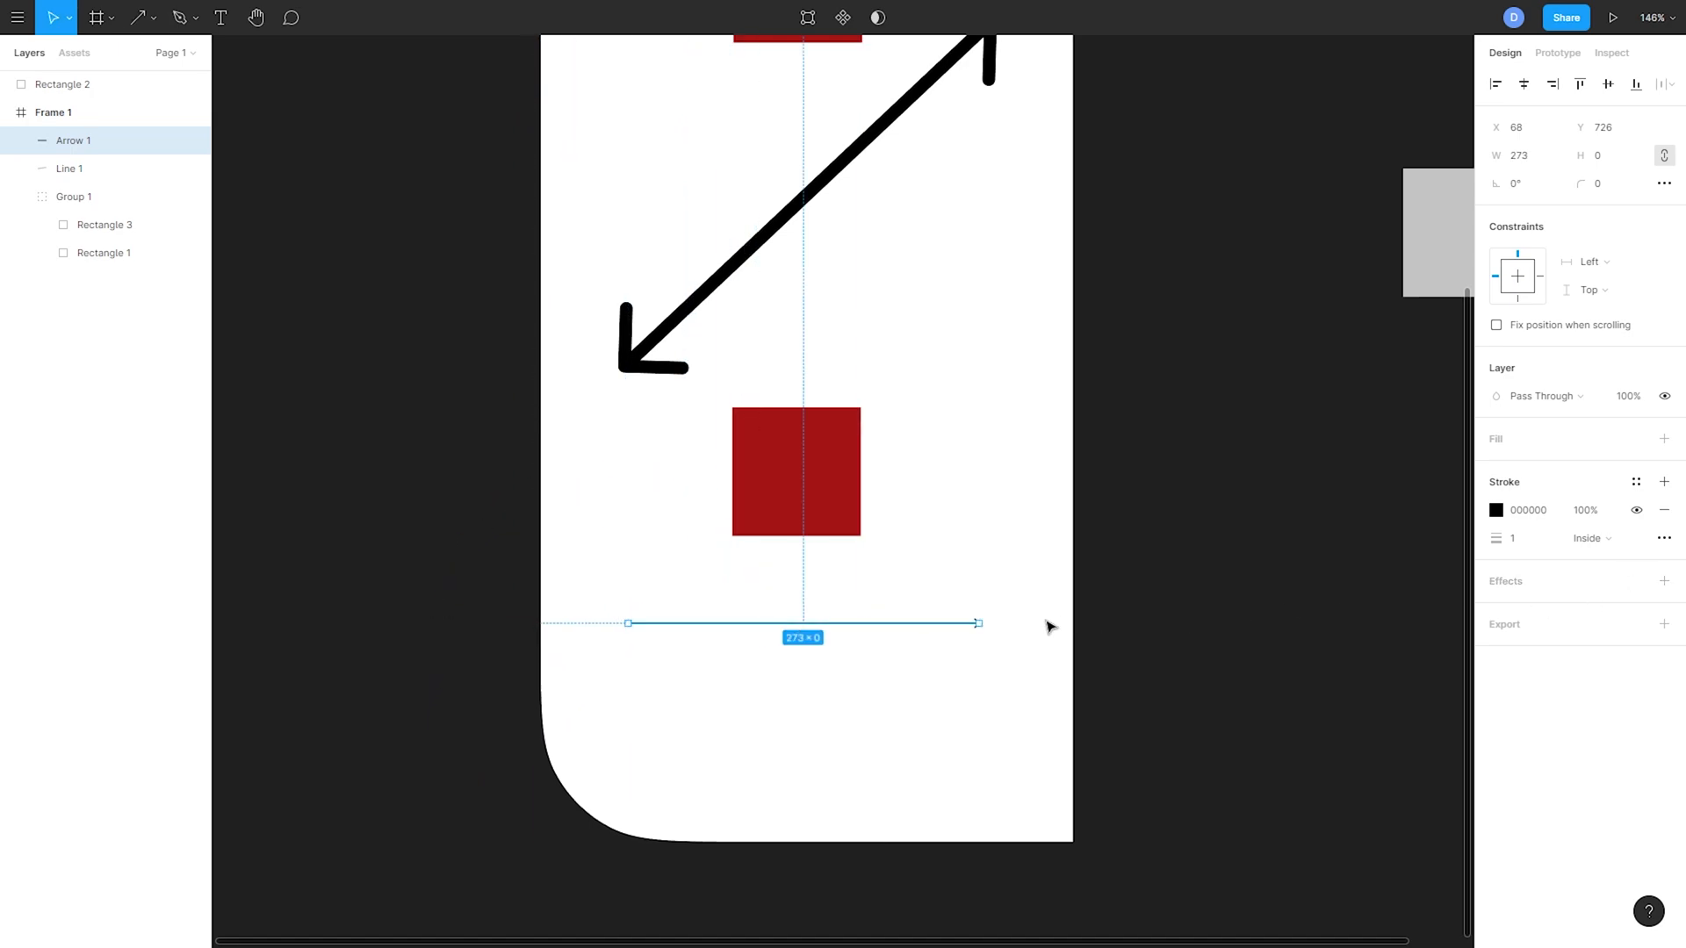
pyautogui.click(1541, 541)
pyautogui.write('10')
pyautogui.press('Return')
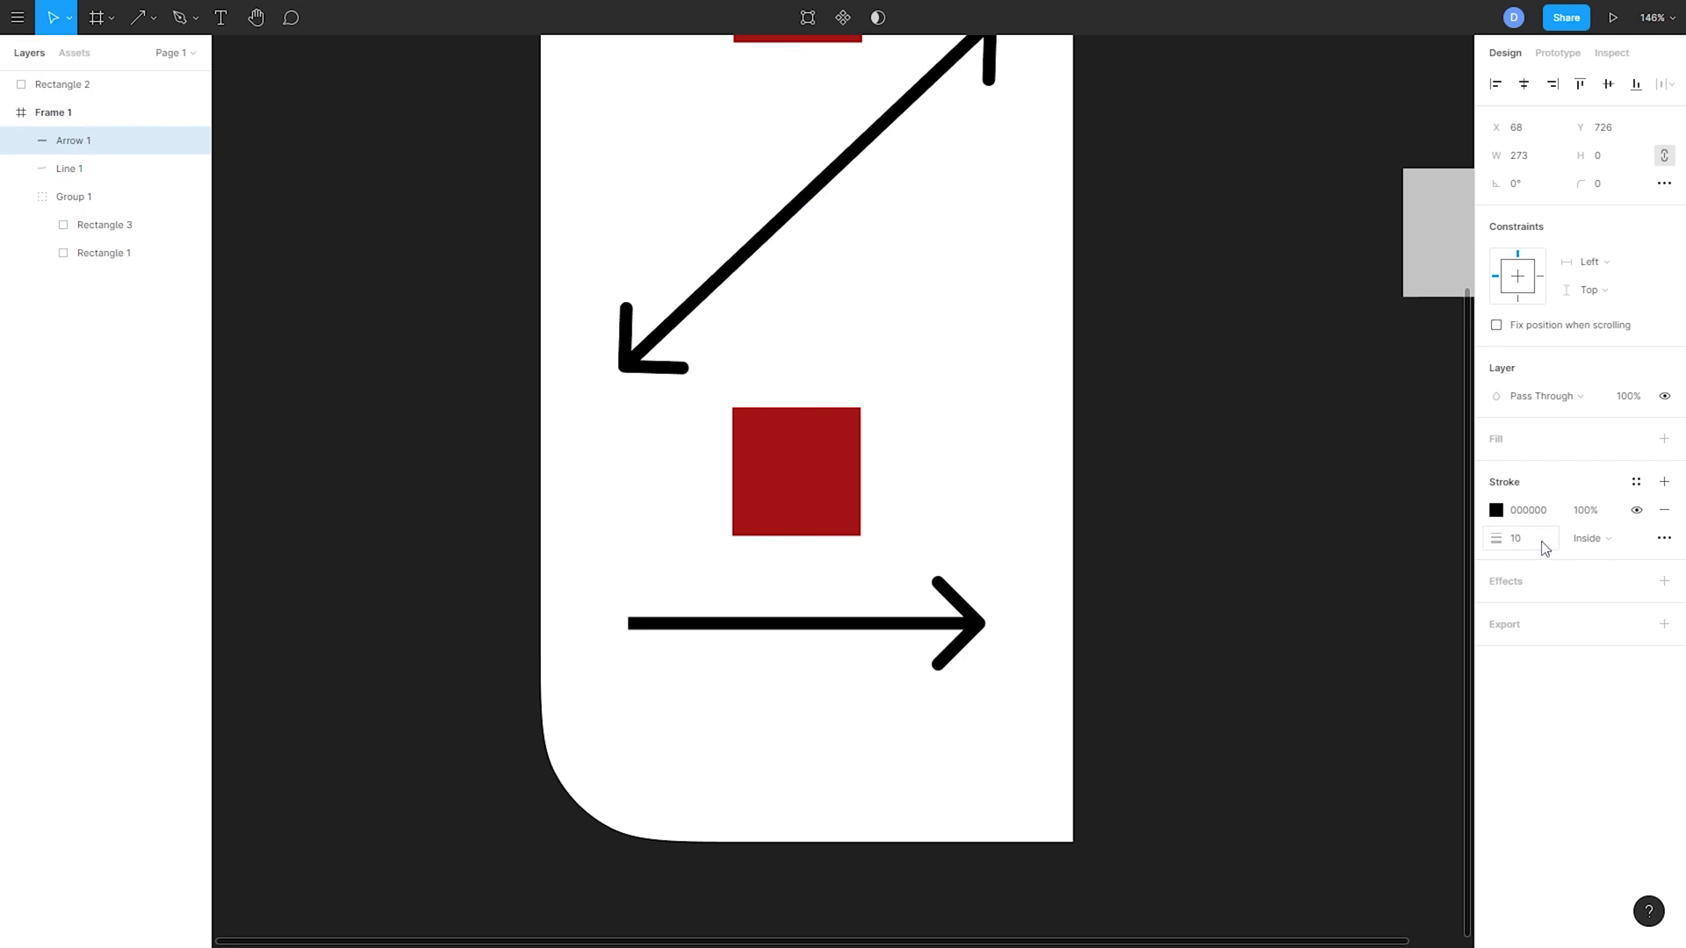
# - Try the Round and Line arrow caps on the horizontal arrow, and undo both cap changes
pyautogui.click(1665, 540)
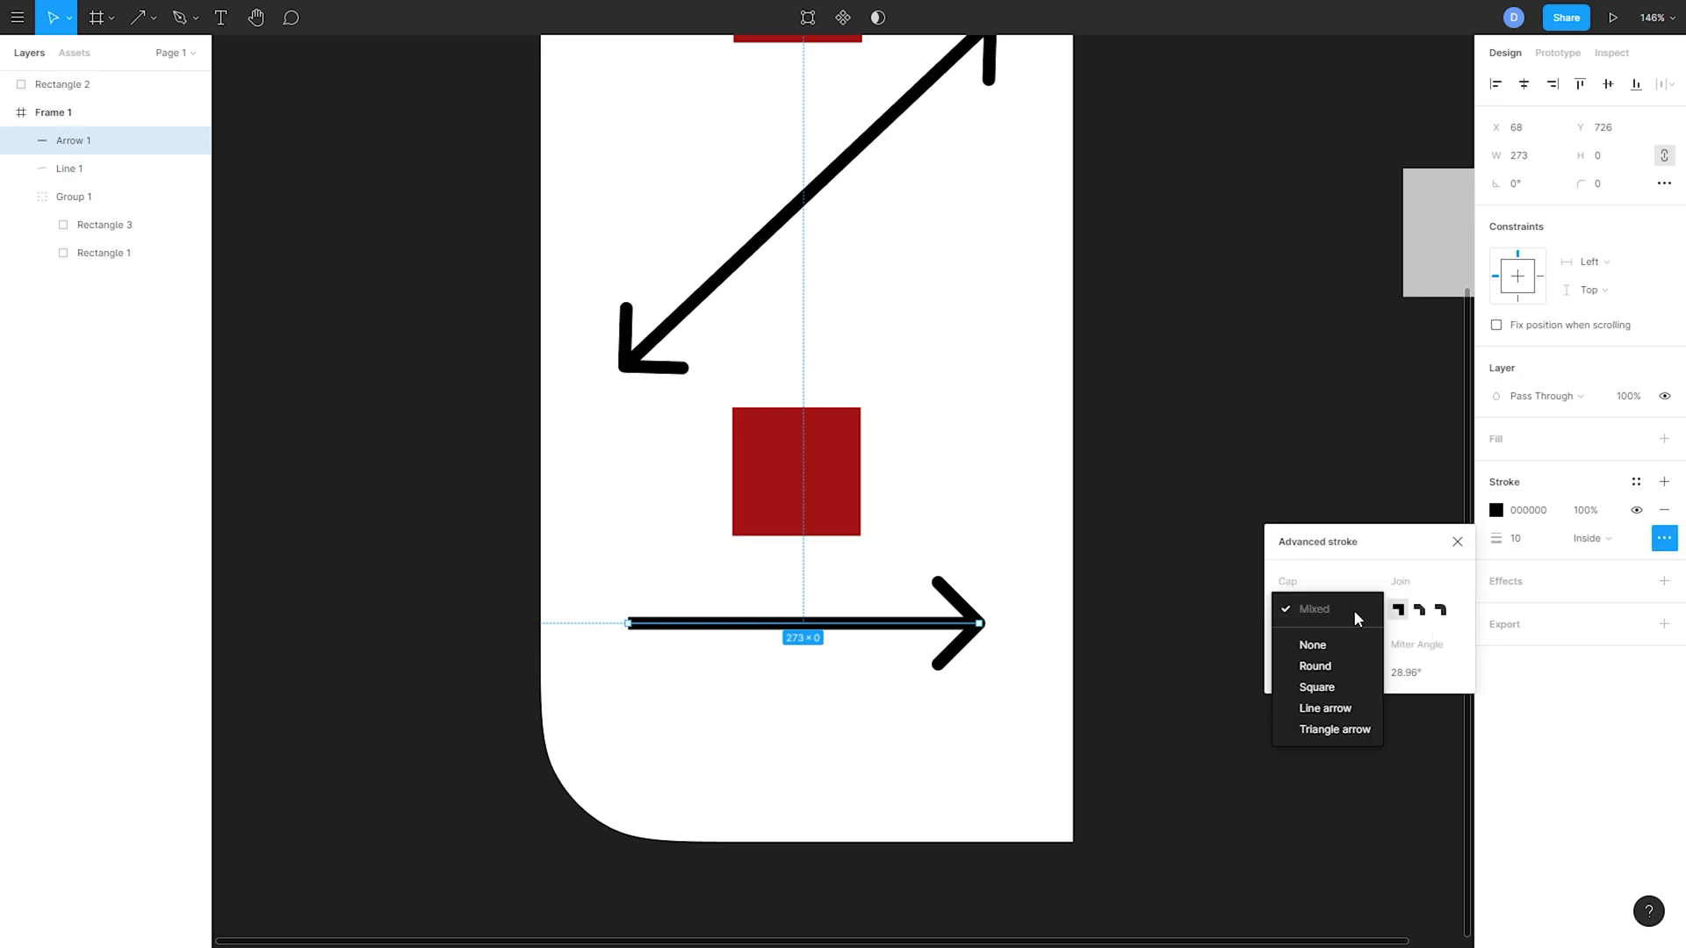
pyautogui.click(1330, 669)
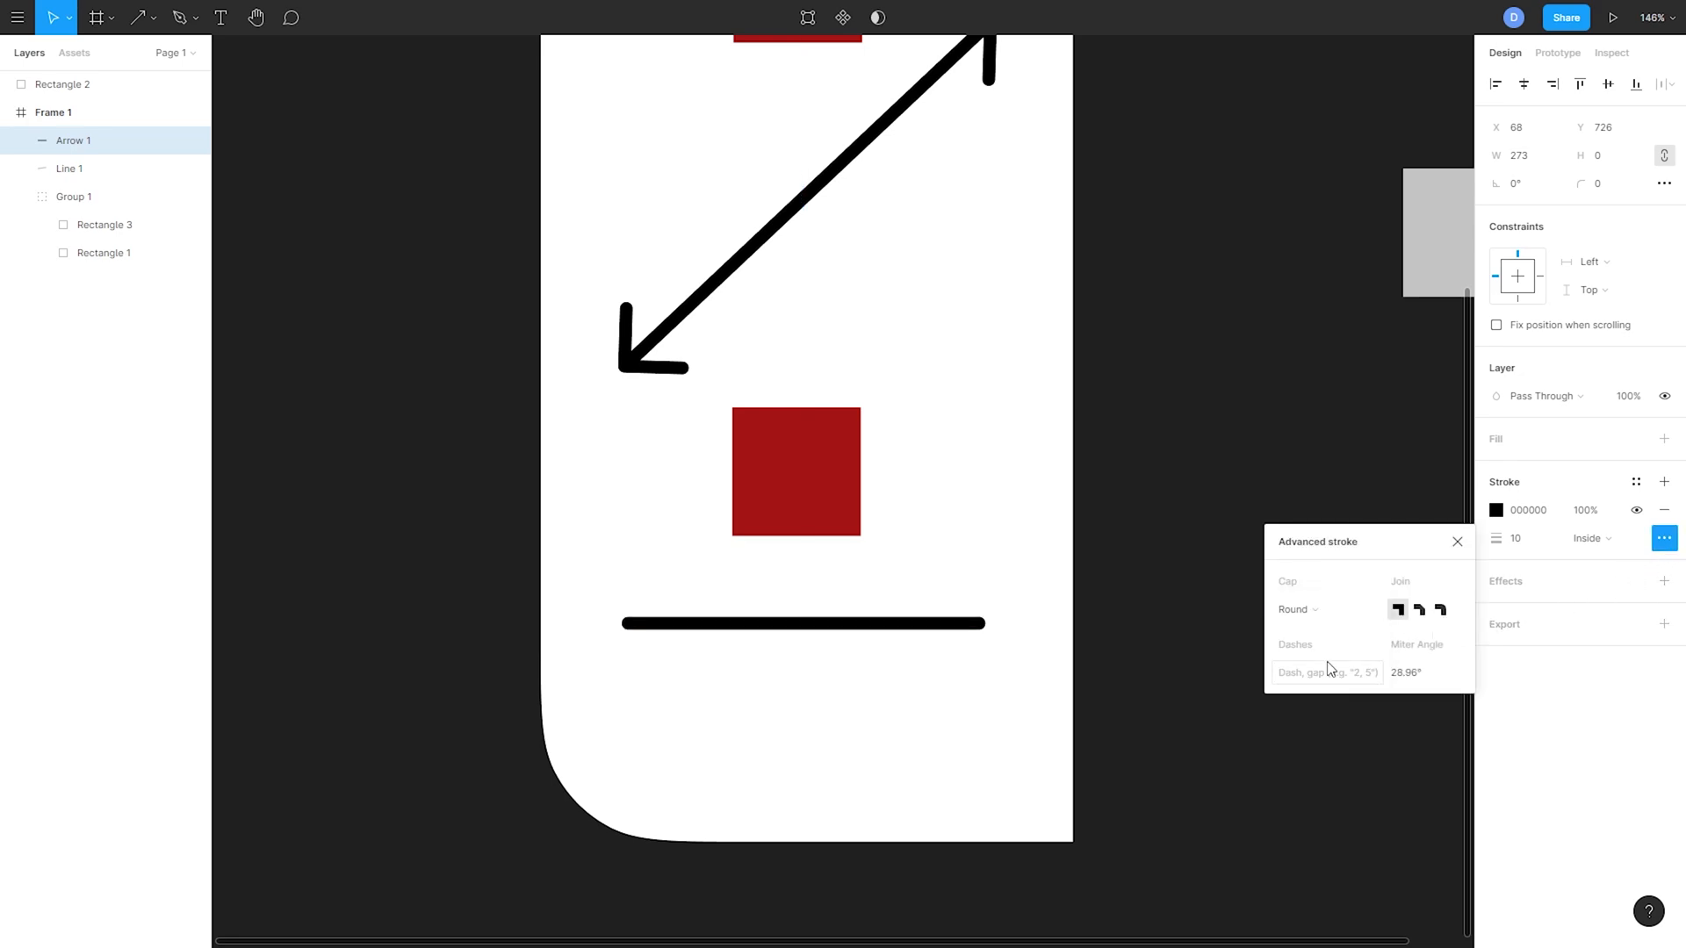
pyautogui.click(1353, 615)
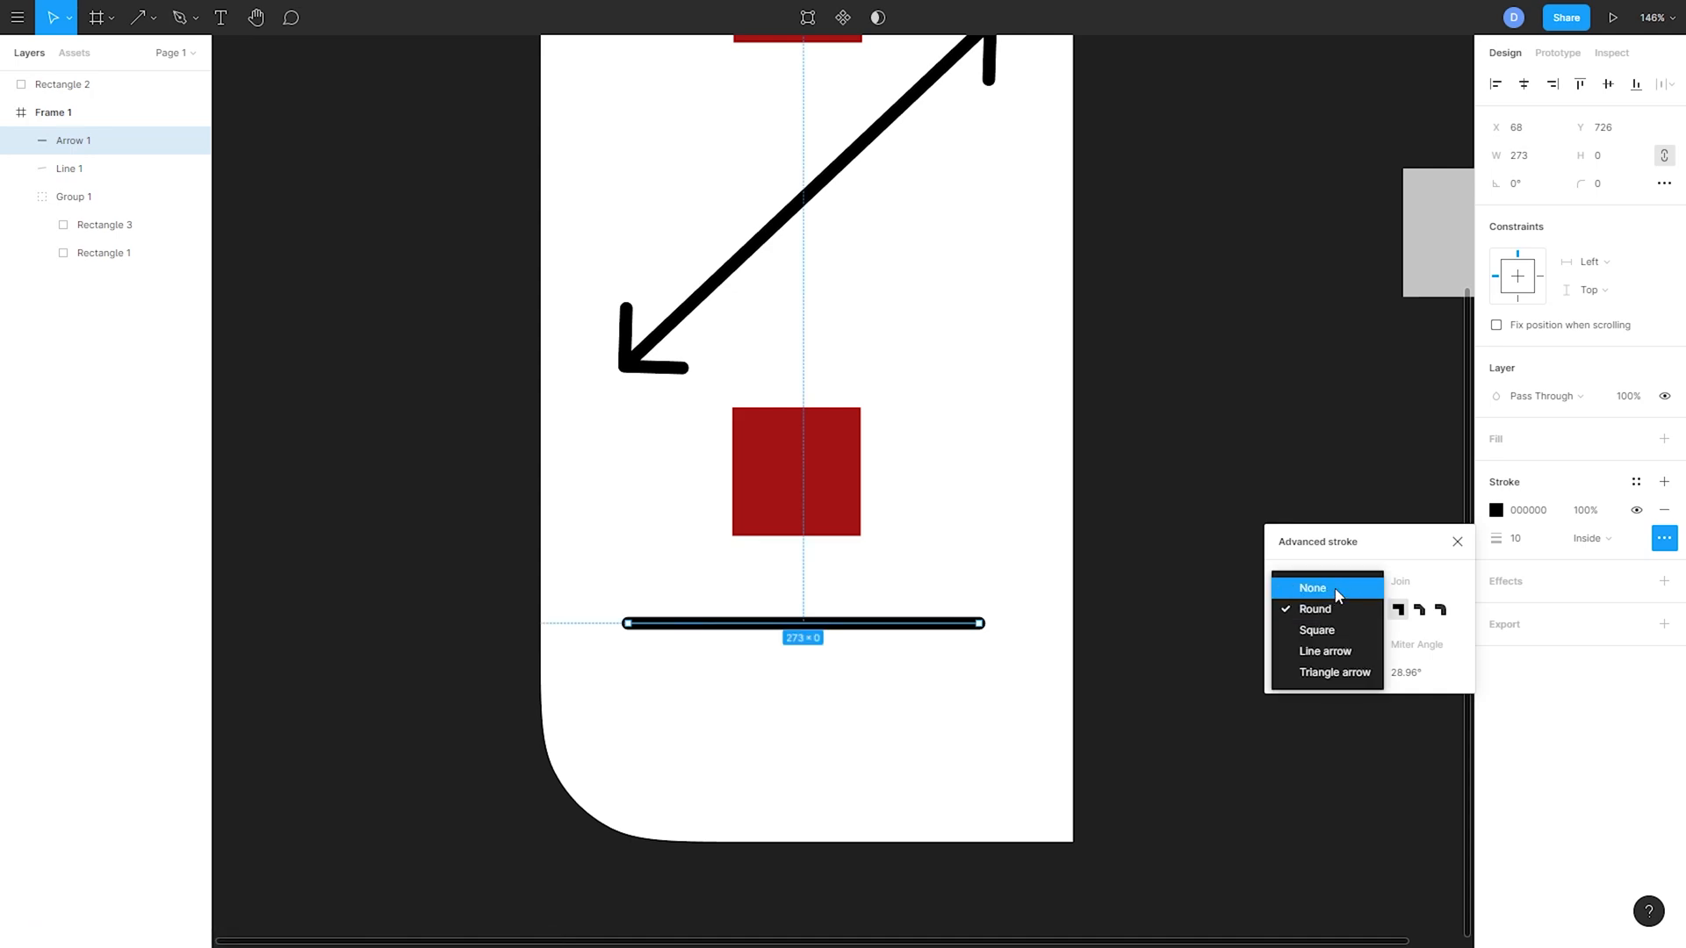
pyautogui.click(1366, 652)
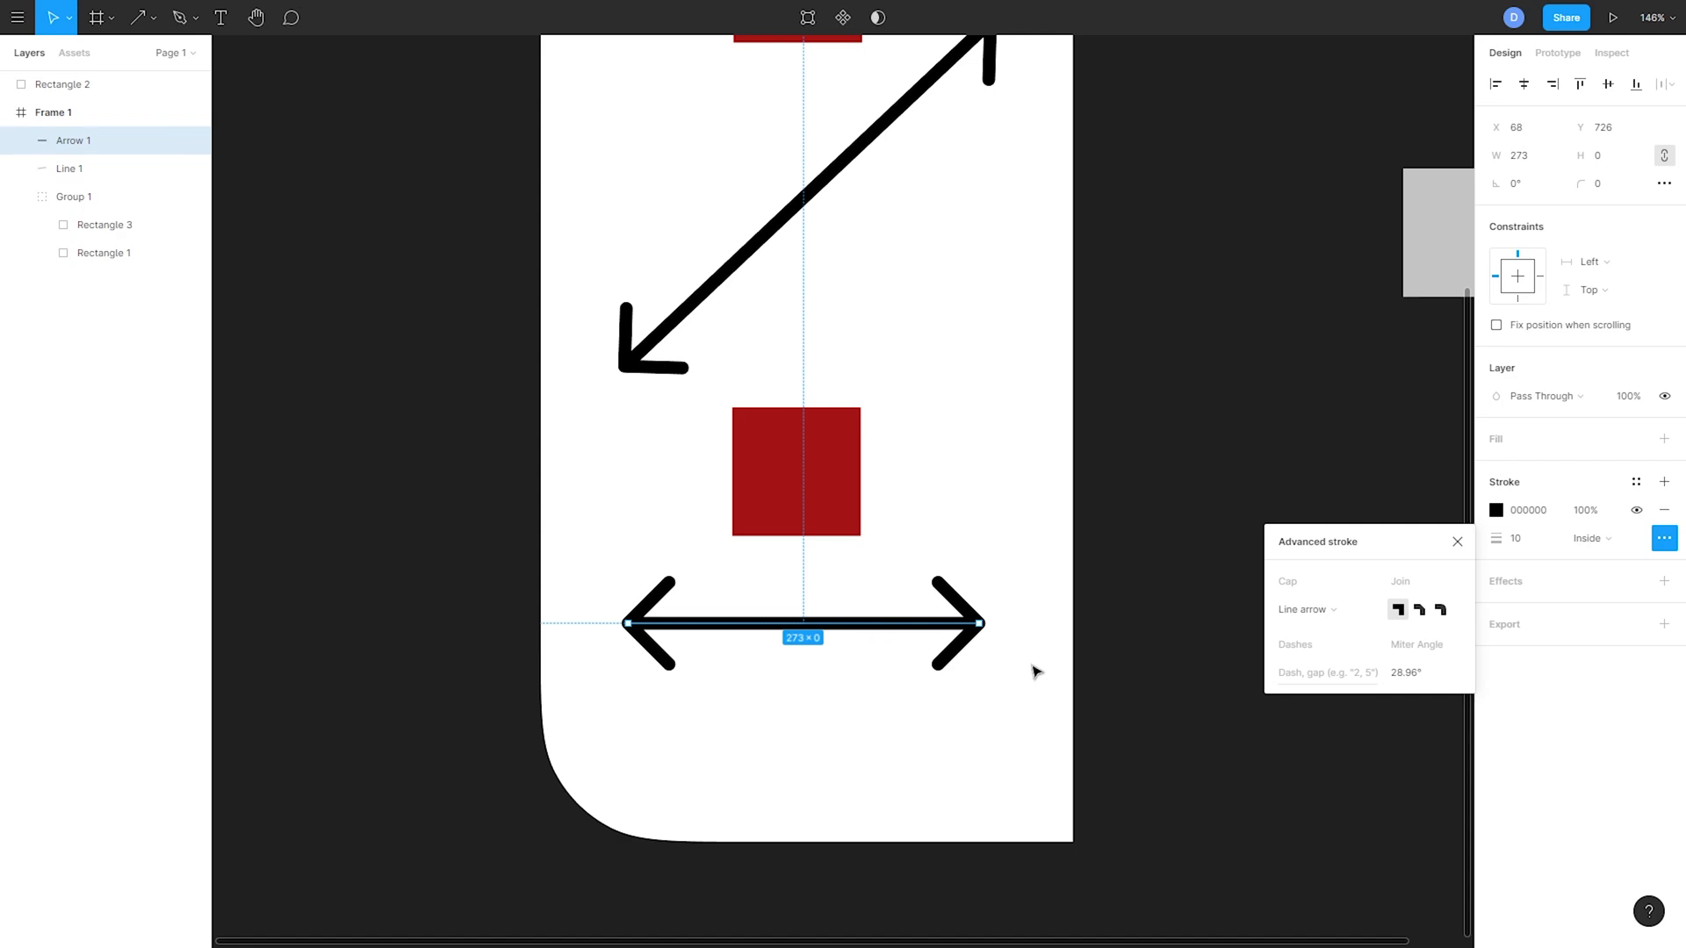
pyautogui.hotkey('ctrl', 'z')
pyautogui.hotkey('ctrl', 'z')
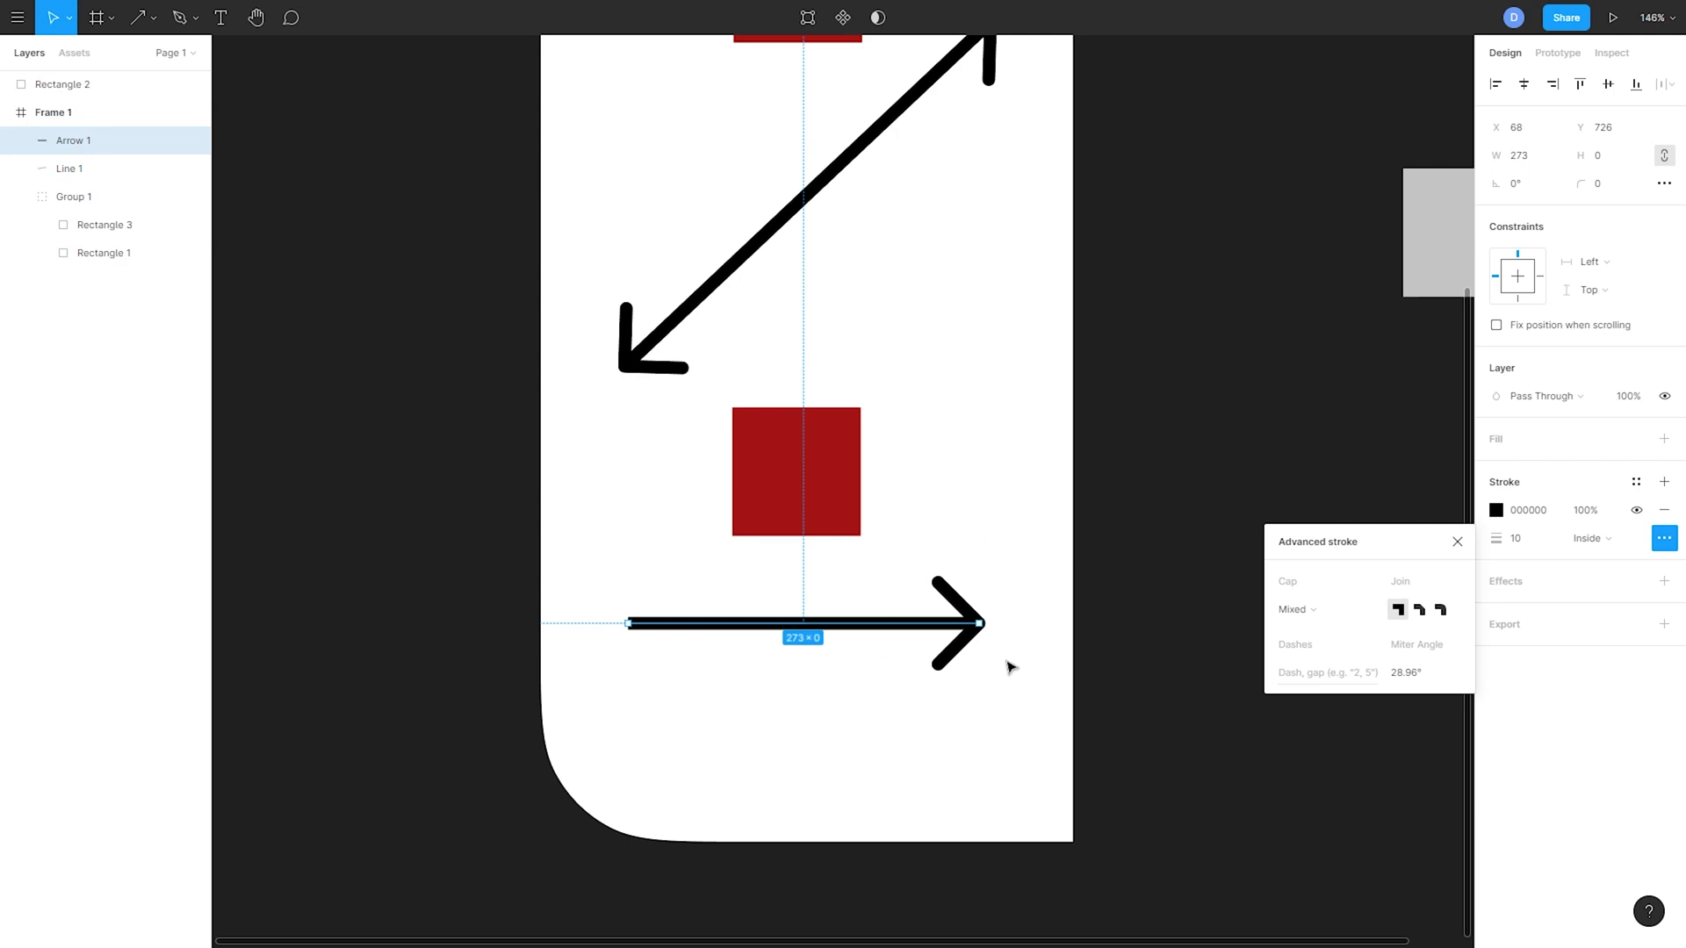
pyautogui.click(1308, 615)
pyautogui.click(808, 209)
# - Draw a horizontal line about 588 long across the middle of Frame 2
pyautogui.moveTo(806, 207); pyautogui.dragTo(756, 347)
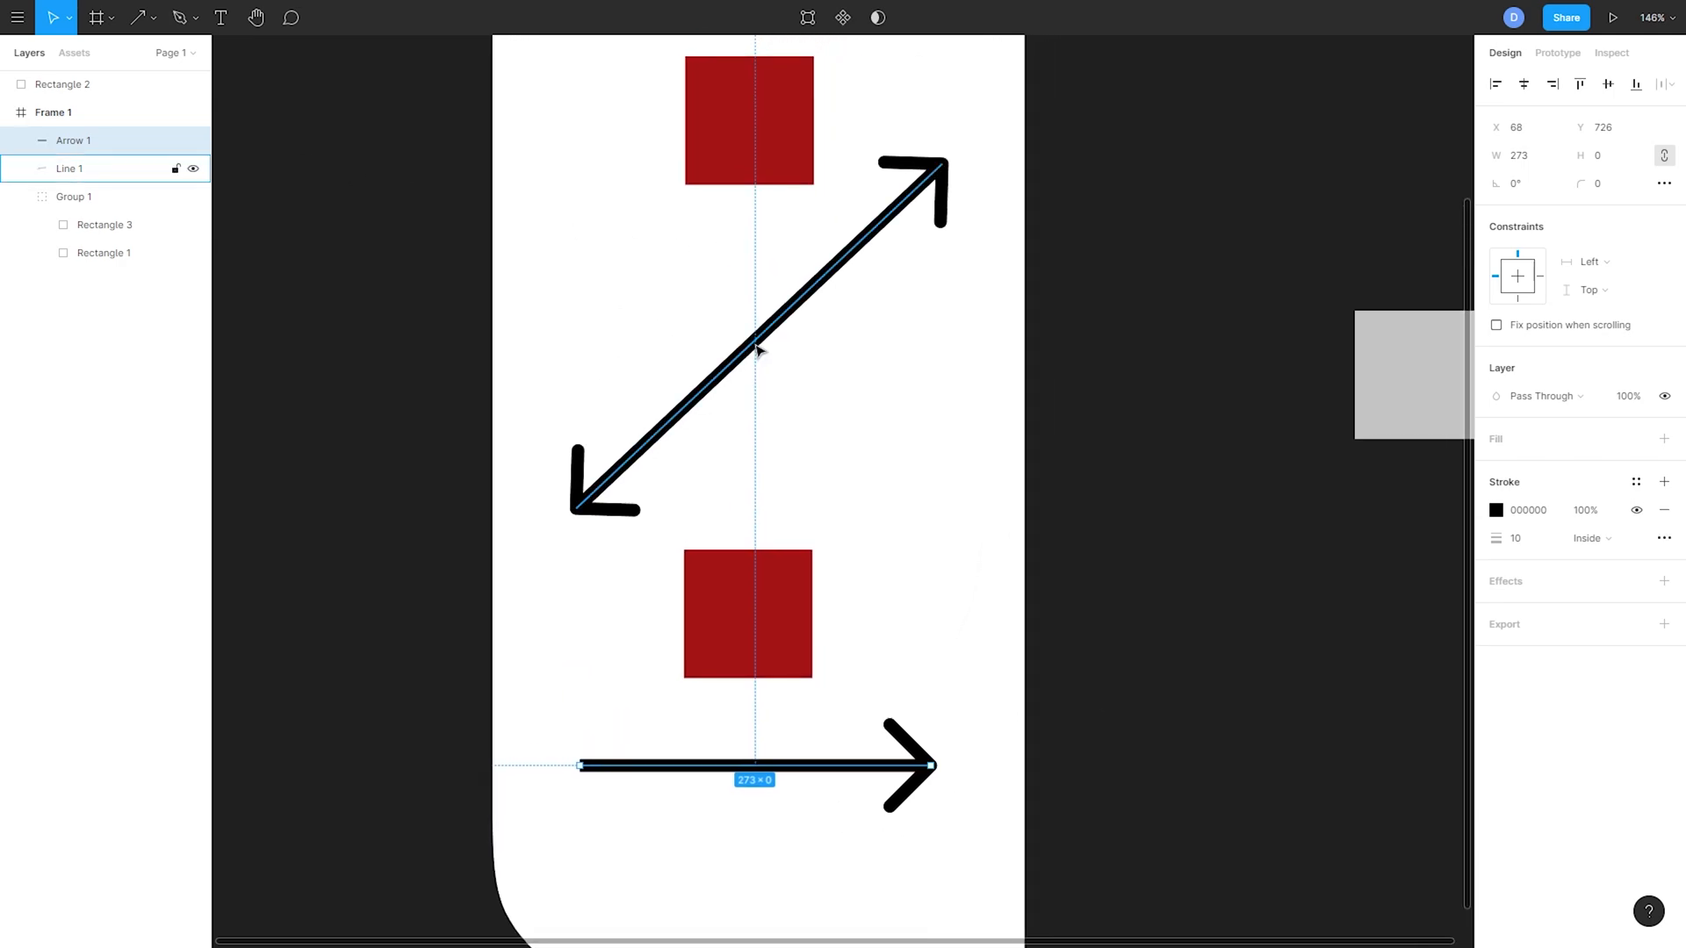
pyautogui.scroll(-5, 882, 181)
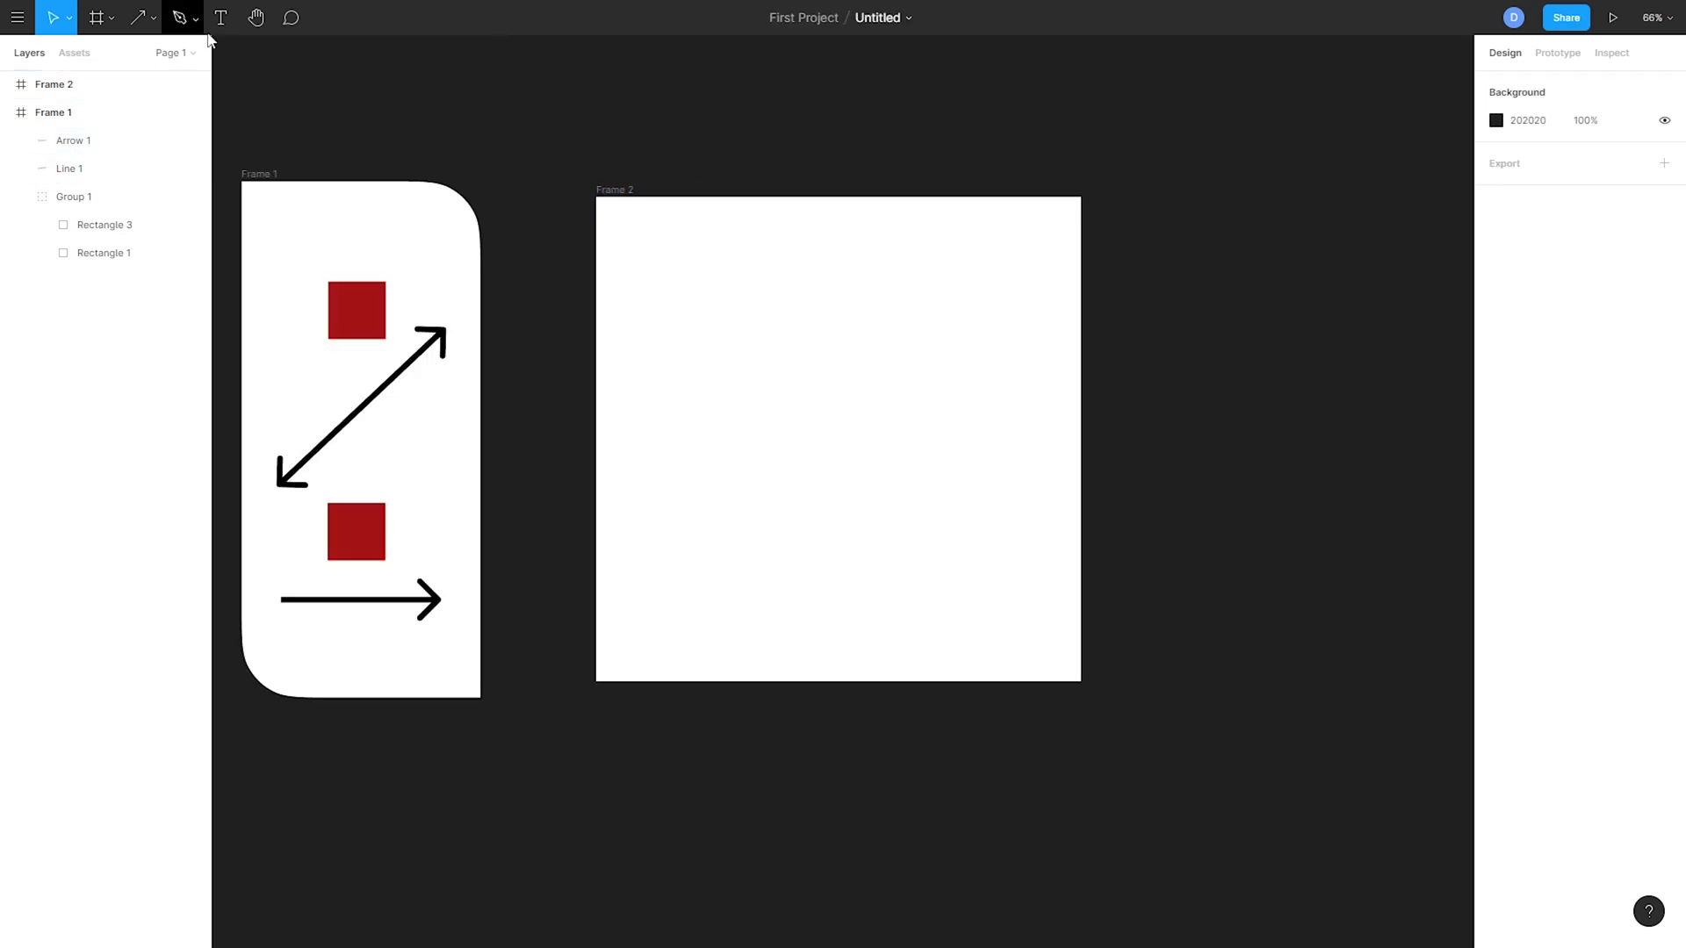
pyautogui.click(153, 17)
pyautogui.click(134, 78)
pyautogui.moveTo(667, 431); pyautogui.dragTo(1006, 478)
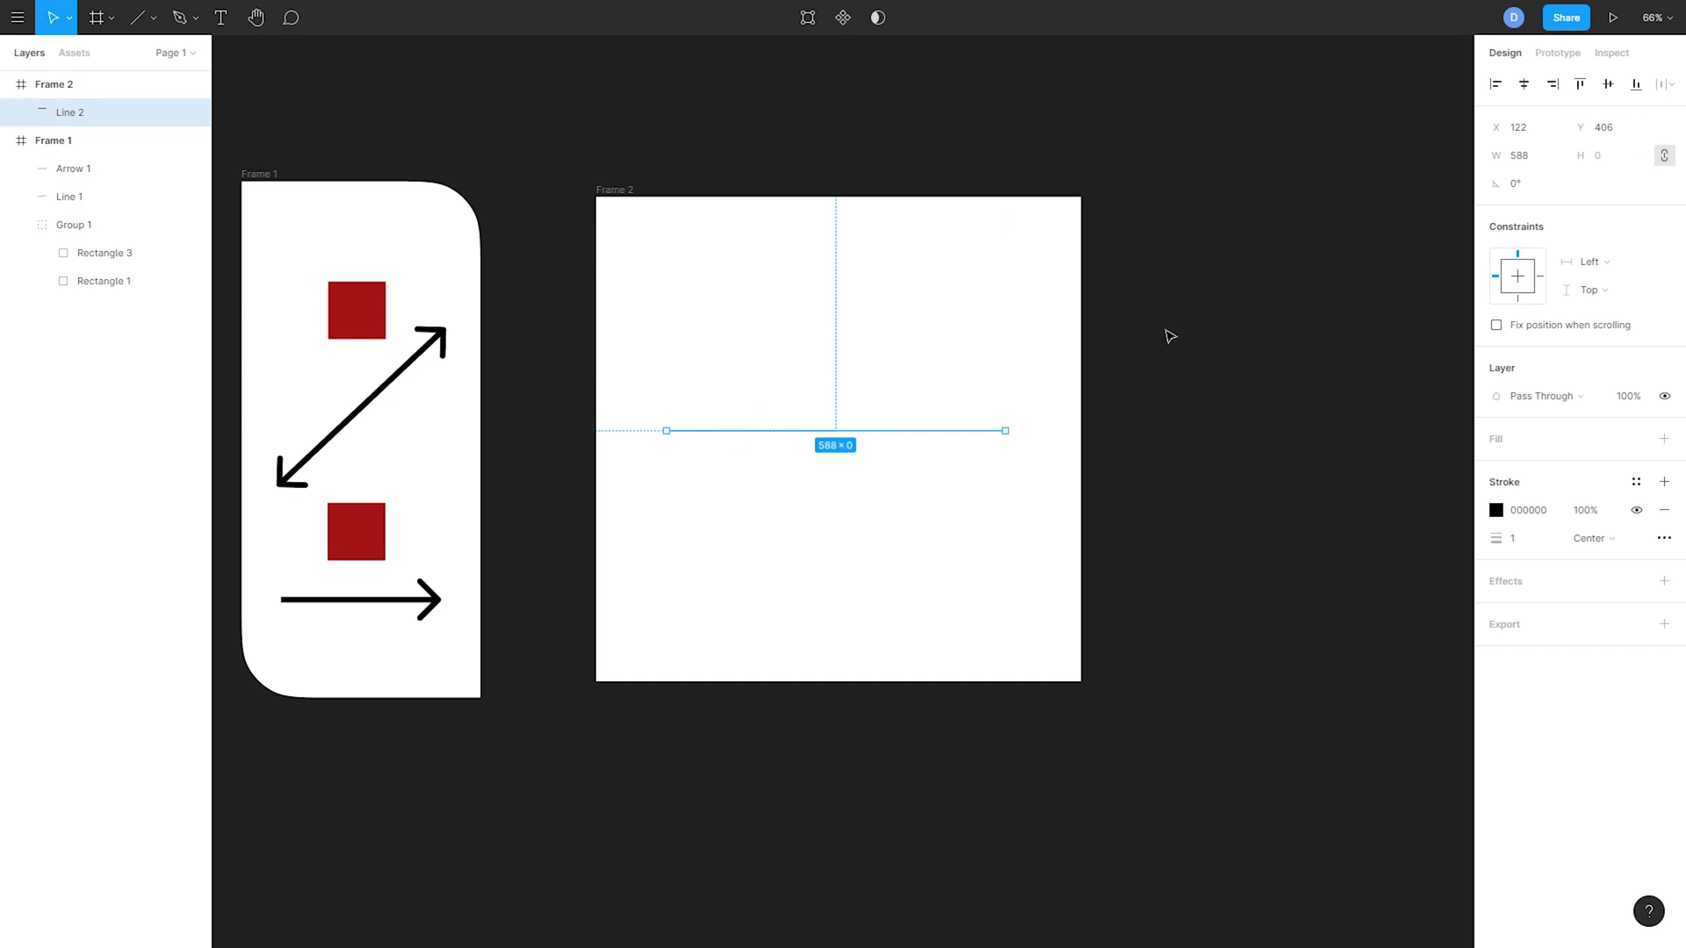
# - Move the line in Frame 2 up to about X 37, Y 189, and leave it selected
pyautogui.scroll(2, 1215, 320)
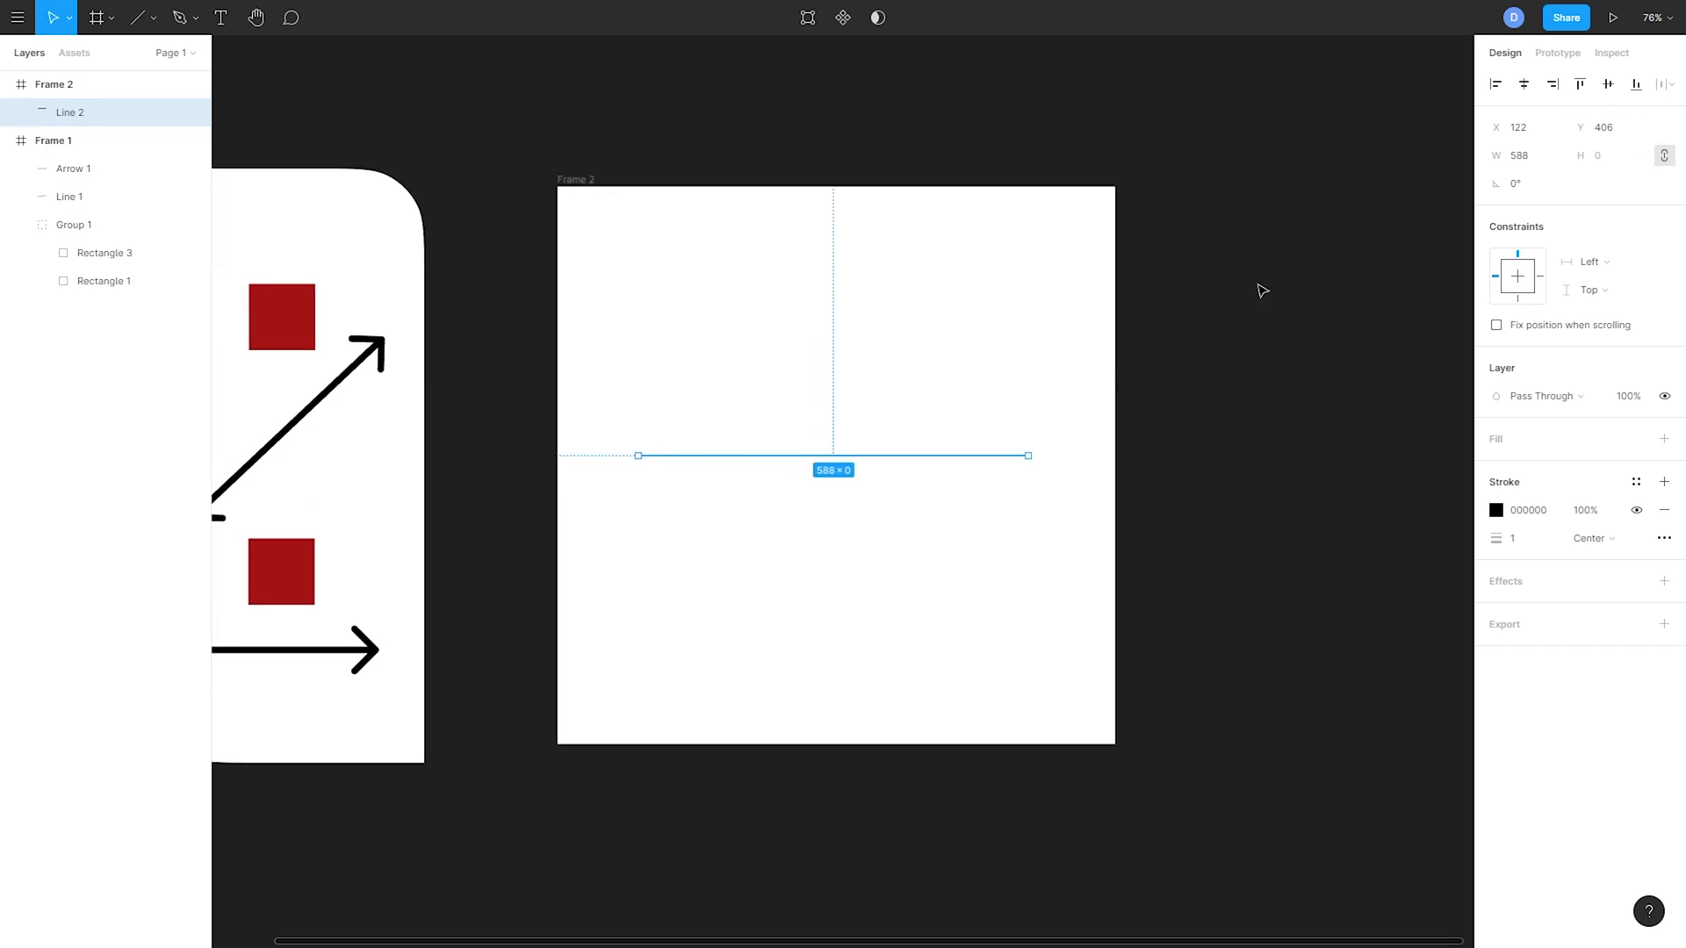
pyautogui.moveTo(866, 460); pyautogui.dragTo(814, 316)
pyautogui.click(952, 485)
pyautogui.scroll(2, 874, 444)
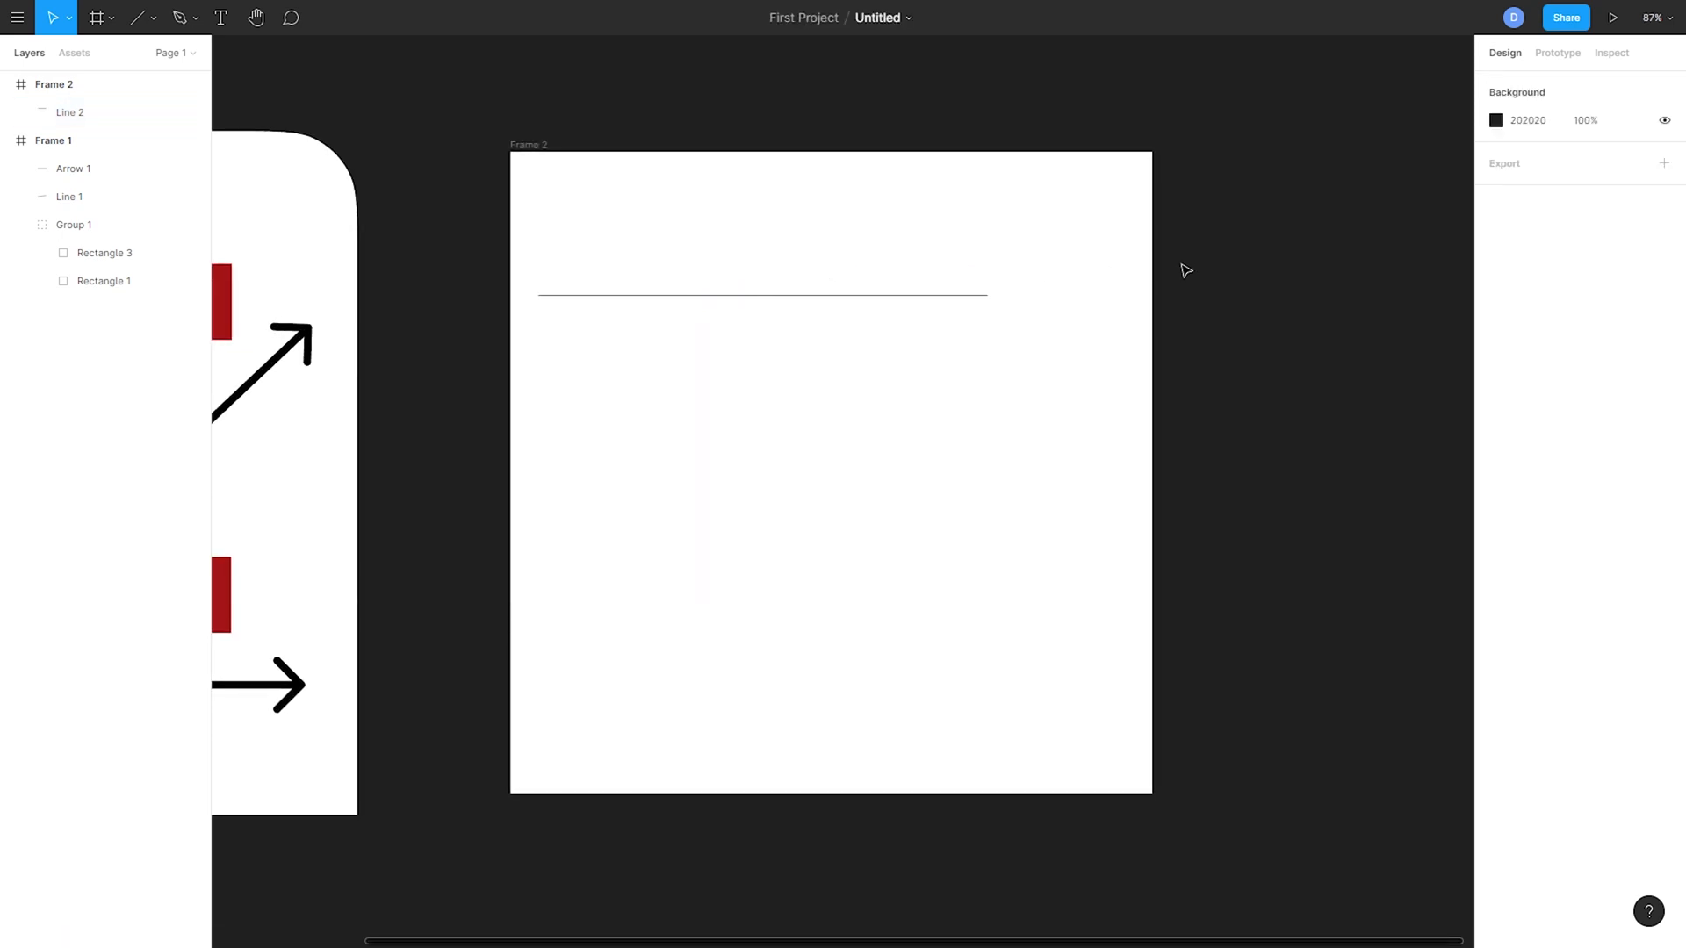
pyautogui.click(826, 296)
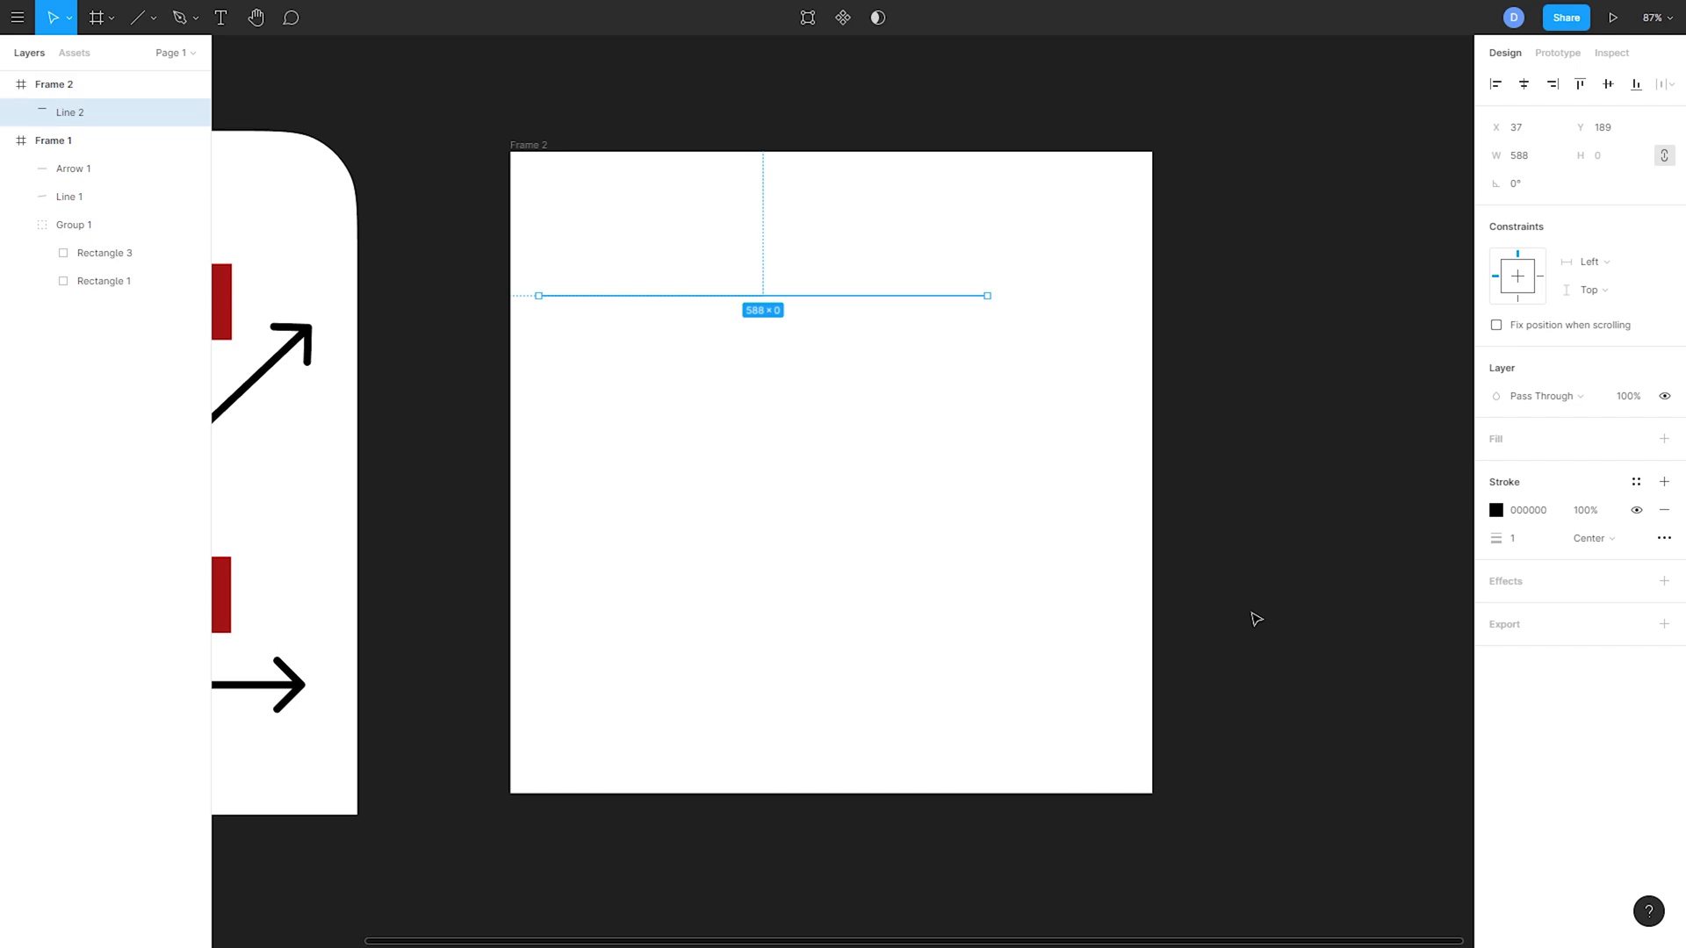
# - Centre the line horizontally and vertically within Frame 2
pyautogui.click(1524, 85)
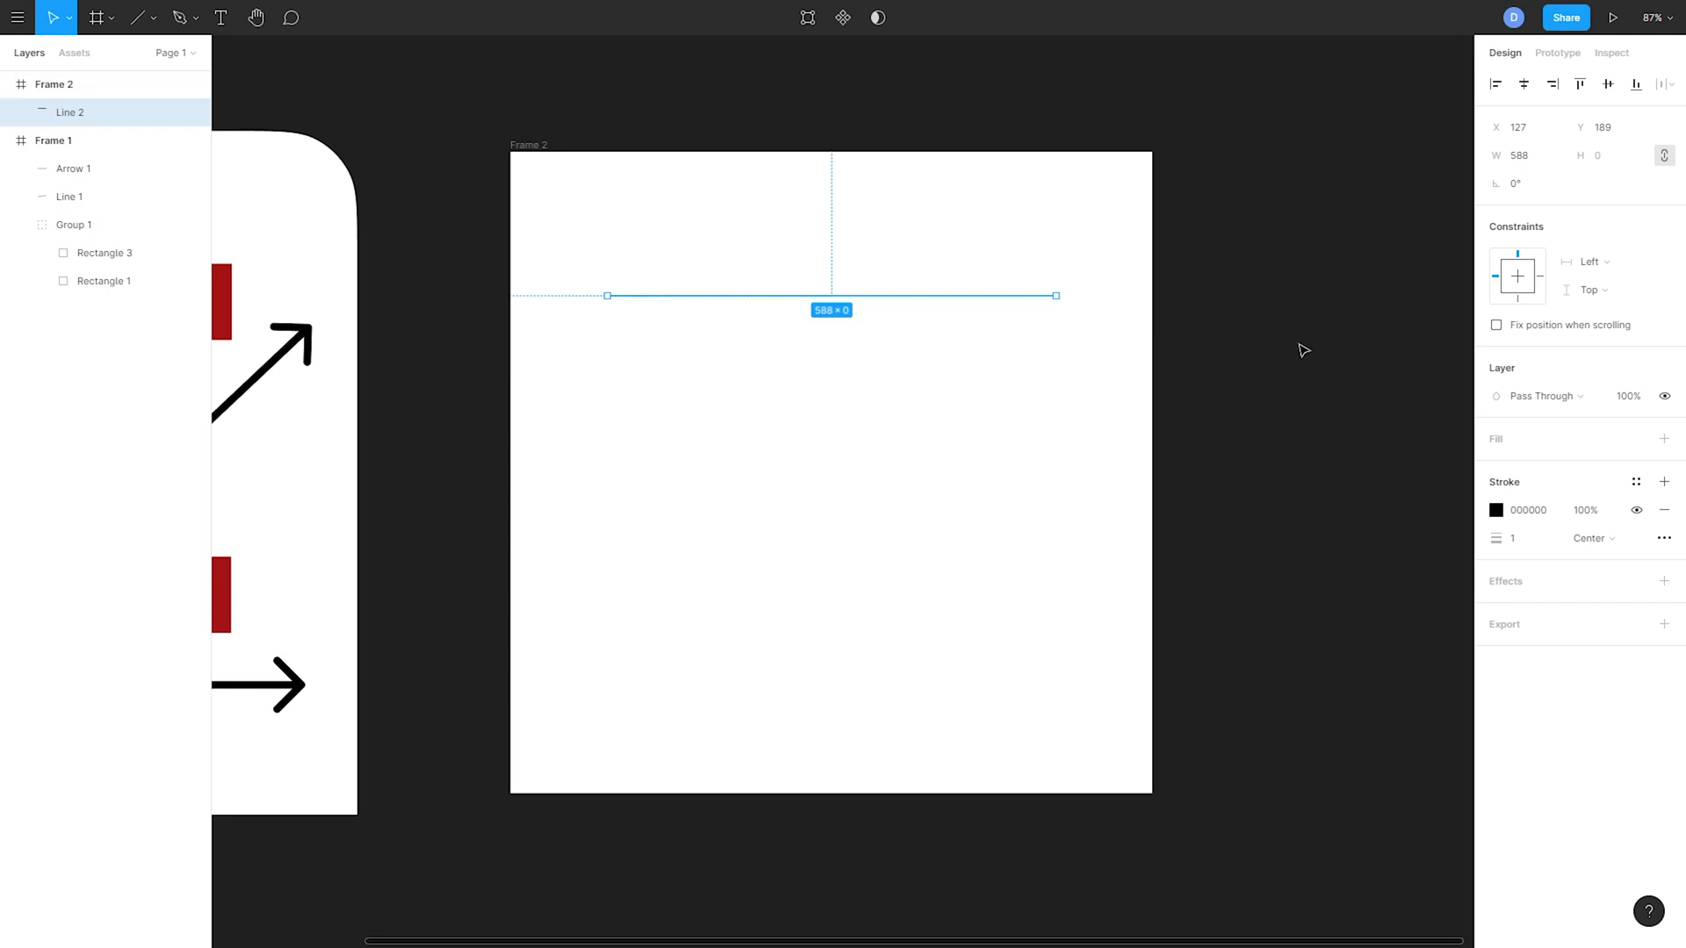
pyautogui.click(1608, 85)
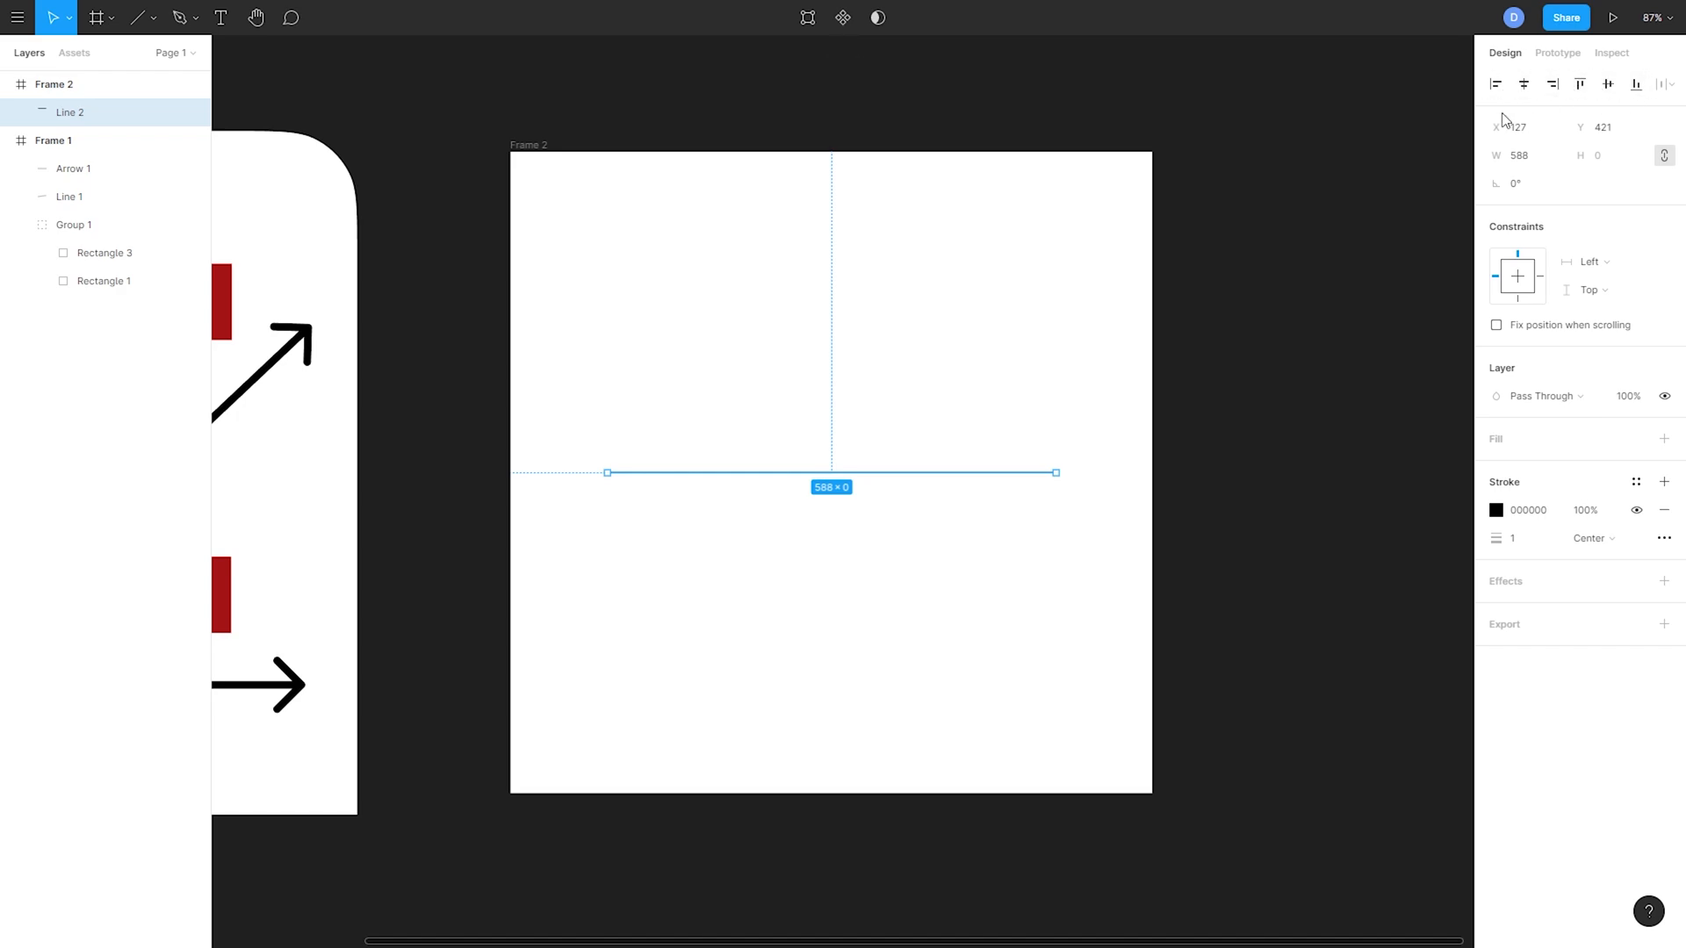
# - Try the left, right, top and bottom alignments on the line and return it to Frame 2's centre
pyautogui.click(1495, 86)
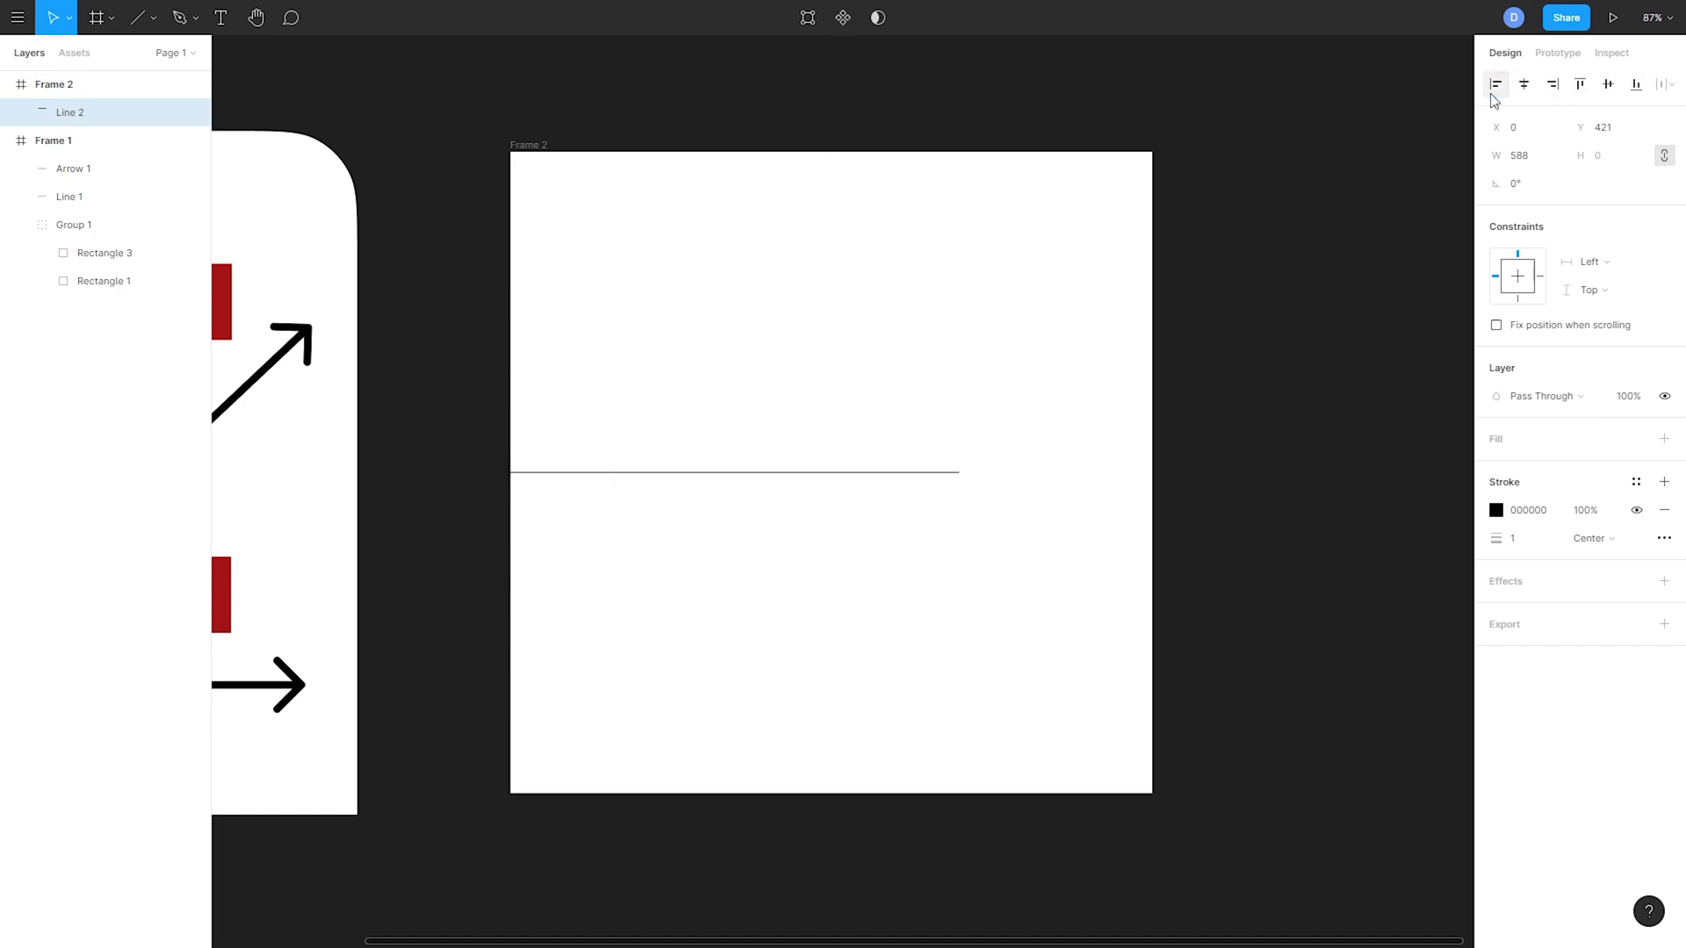
pyautogui.click(1530, 86)
pyautogui.click(1551, 84)
pyautogui.click(1579, 85)
pyautogui.click(1609, 84)
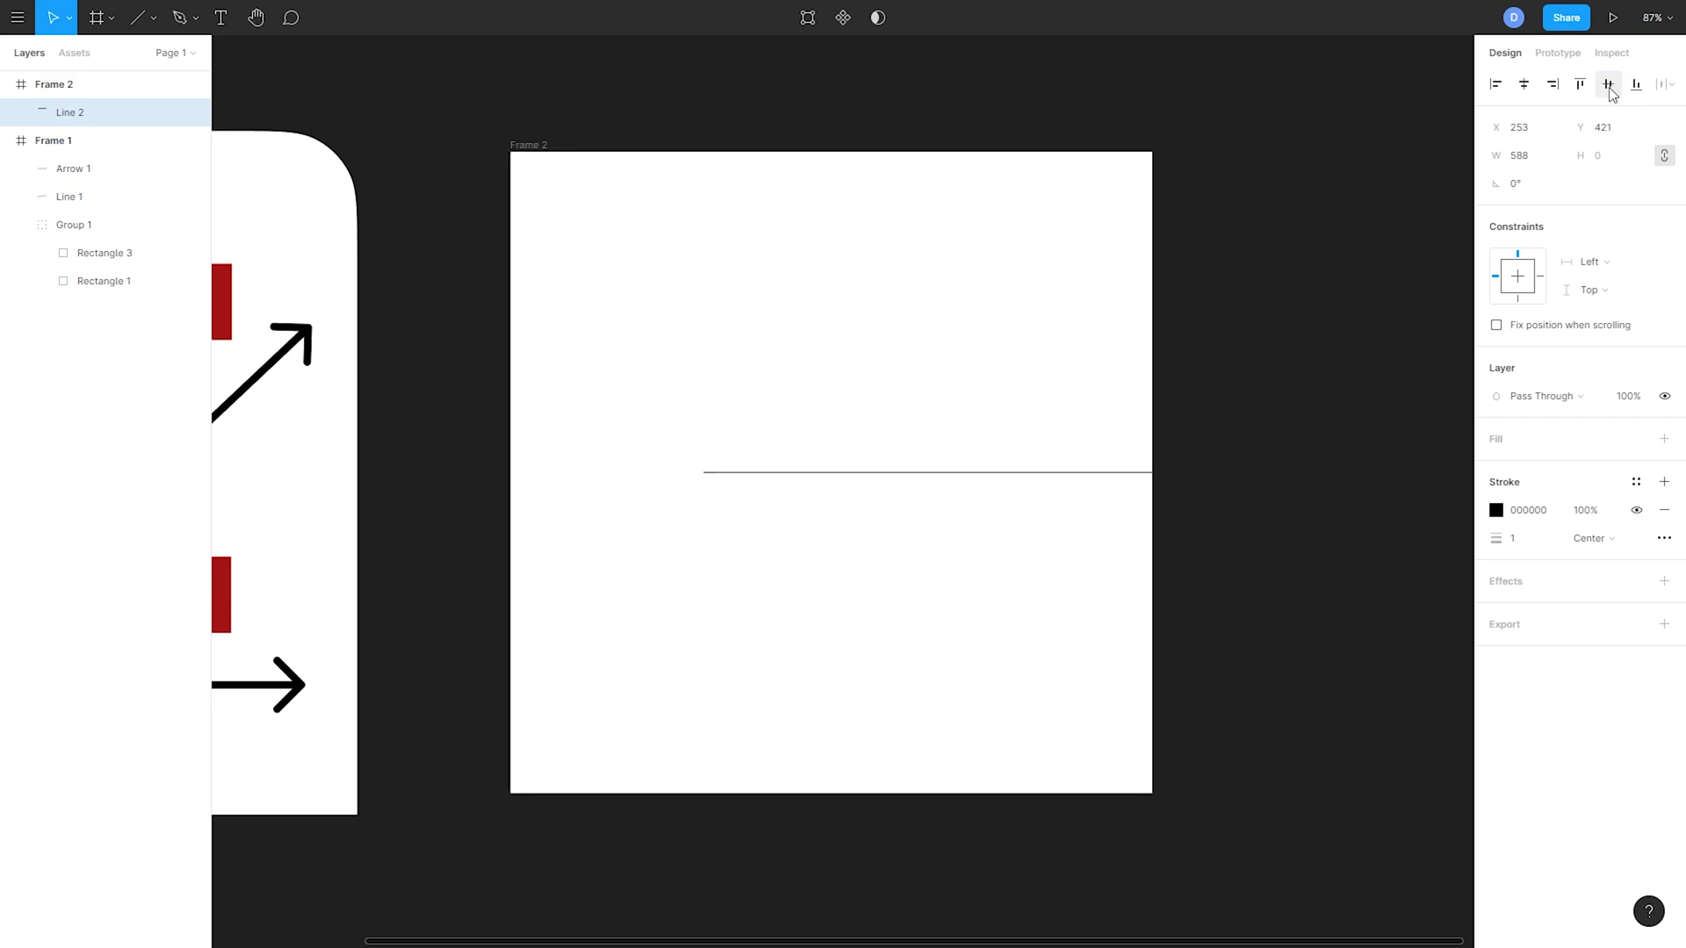
pyautogui.click(1637, 88)
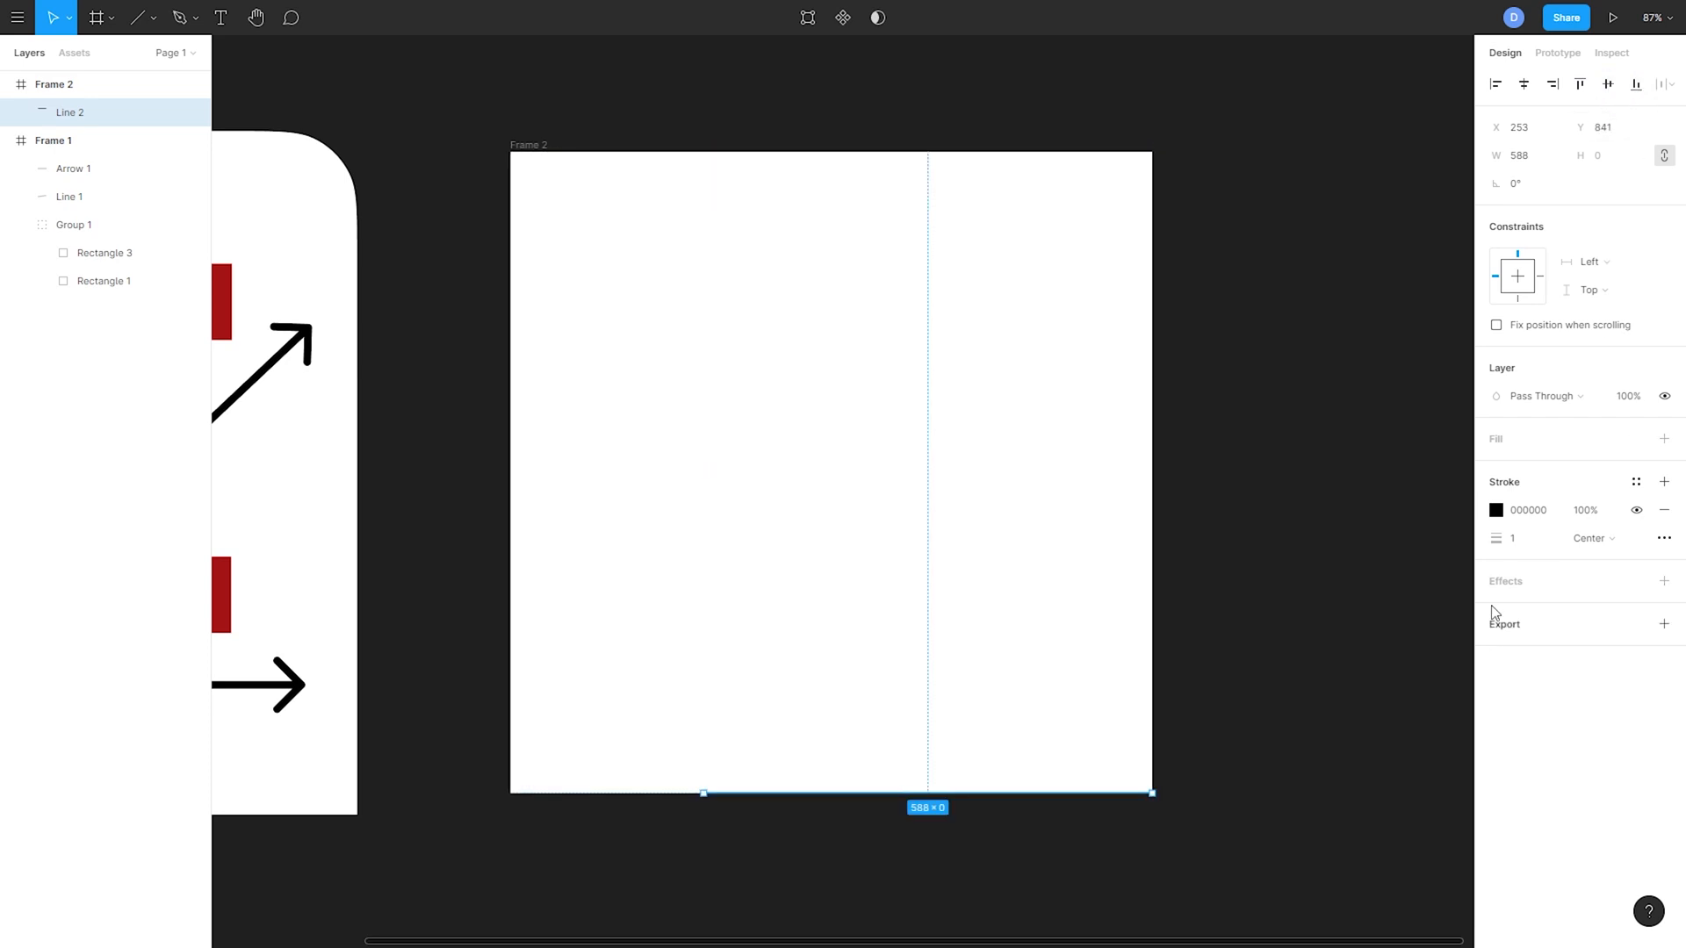
pyautogui.click(1530, 93)
pyautogui.click(1609, 88)
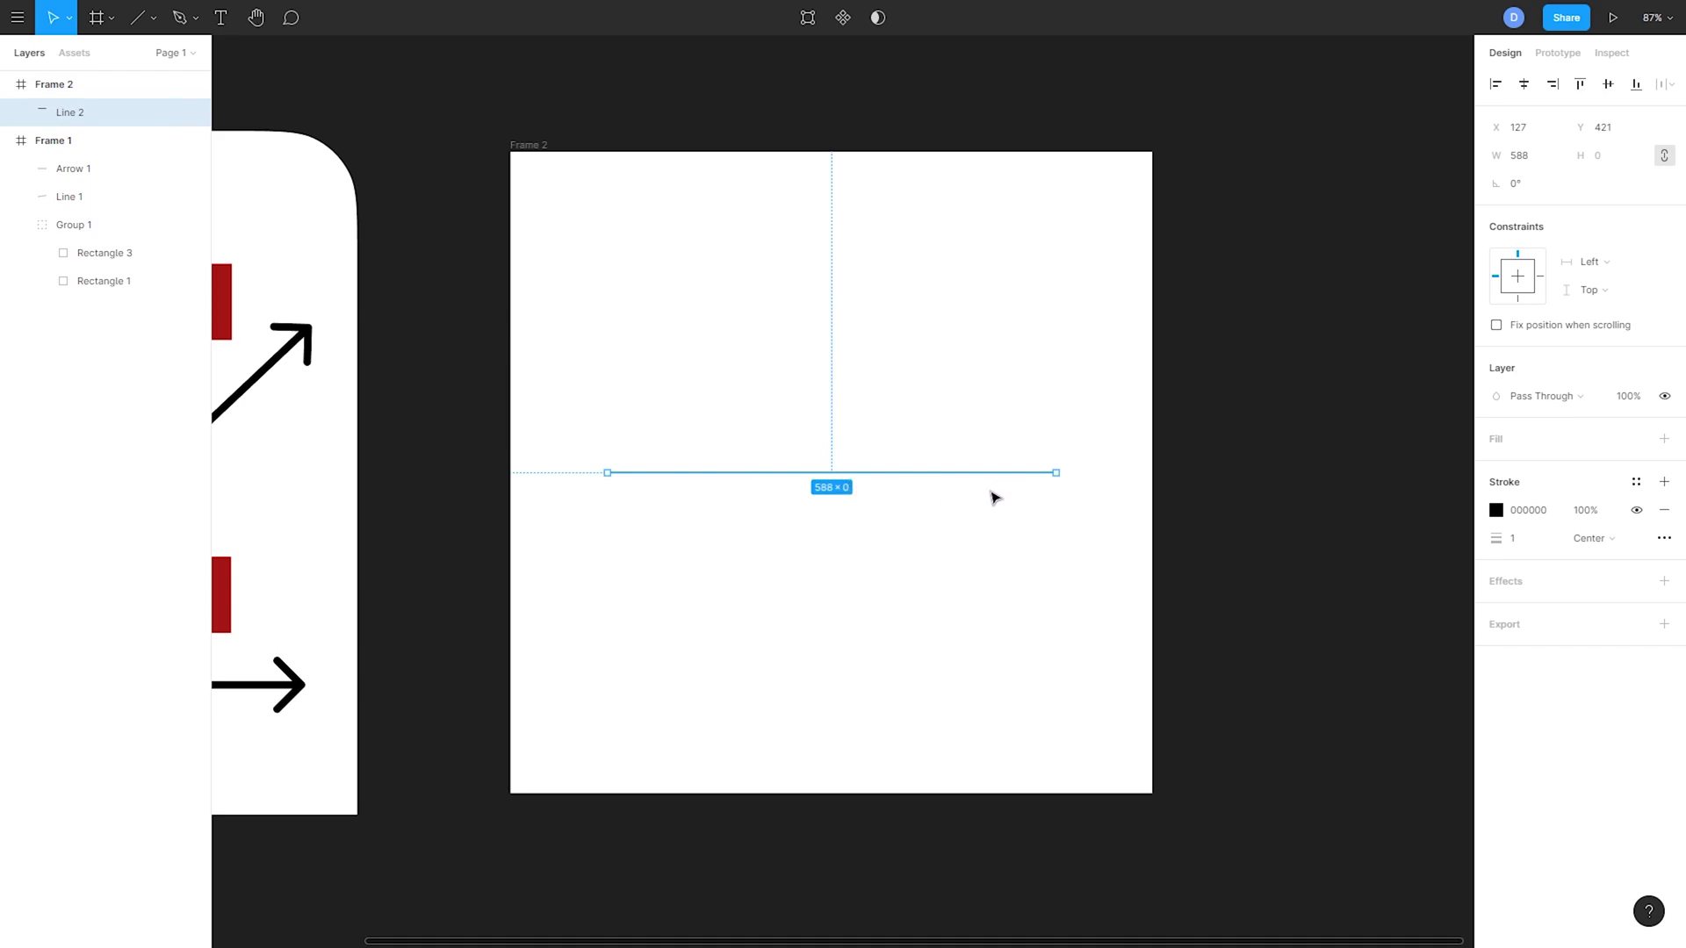
# - Duplicate the centred line and rotate the copy 90° to form a cross
pyautogui.hotkey('ctrl', 'd')
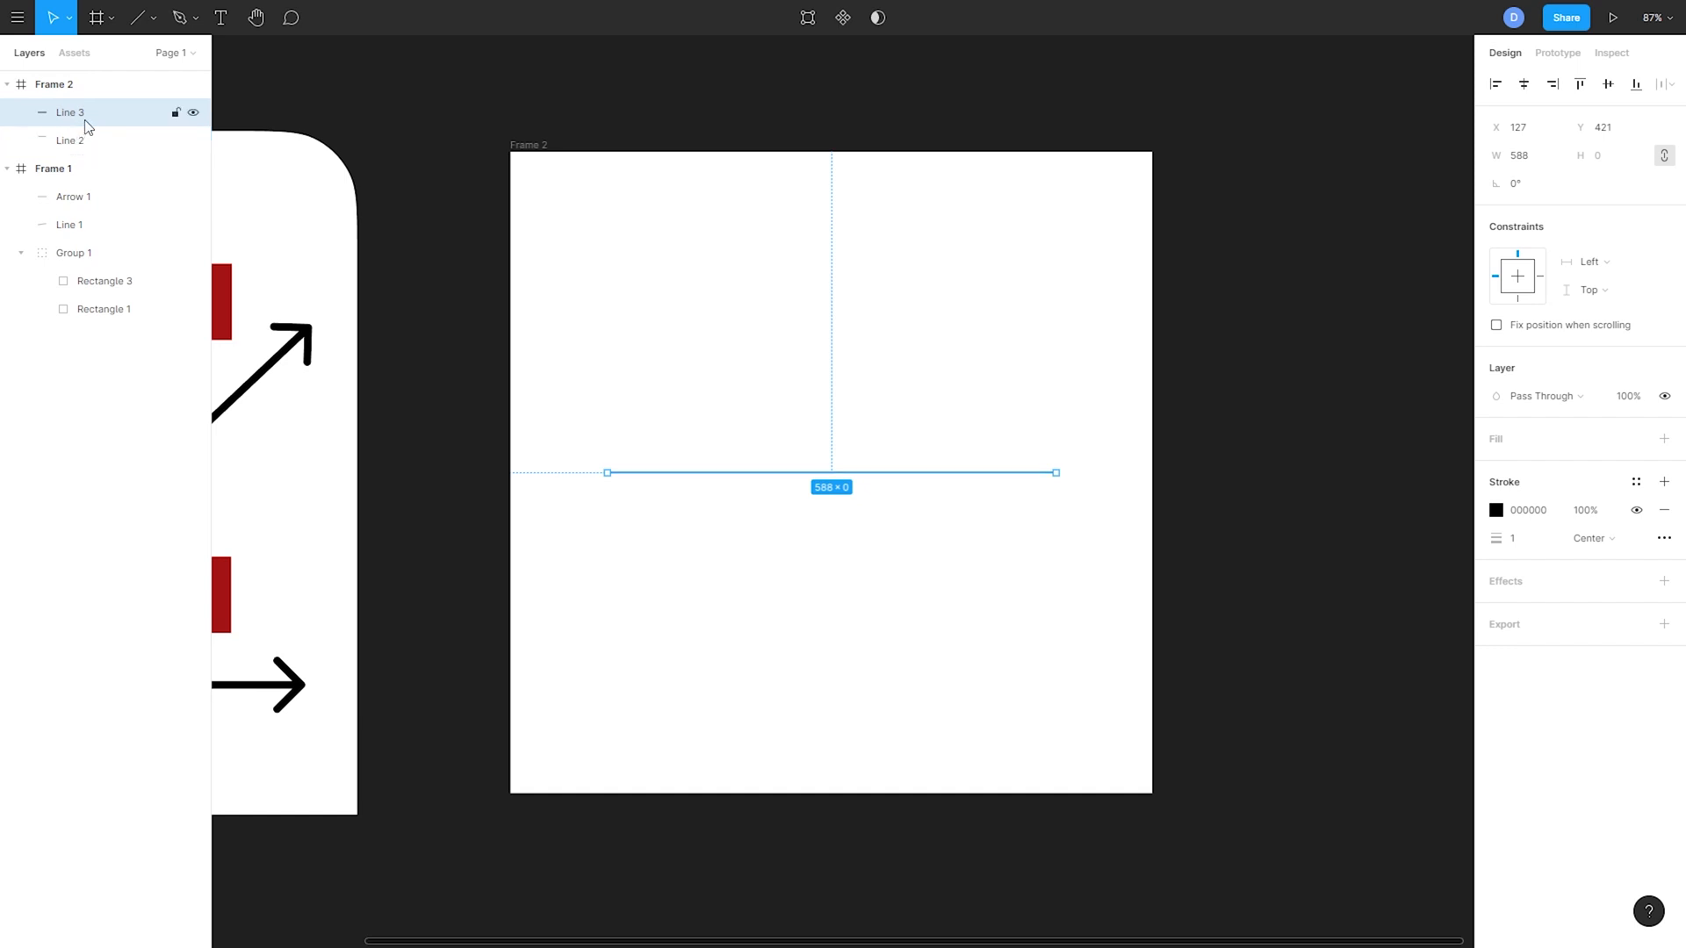
pyautogui.click(1529, 191)
pyautogui.press('Return')
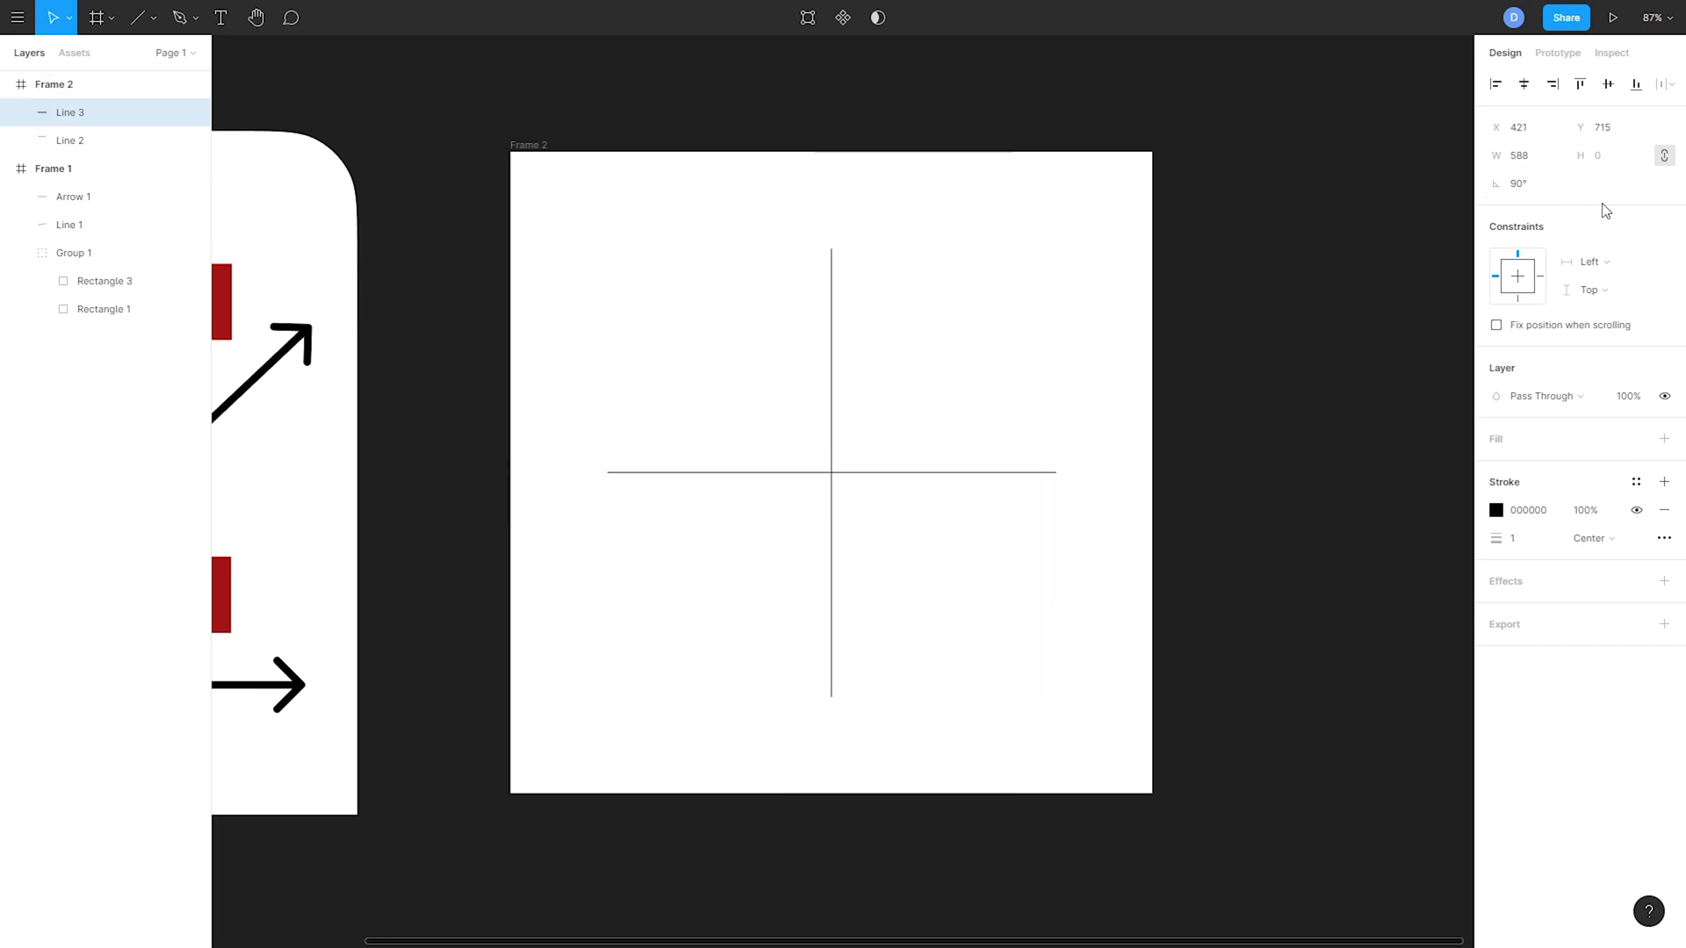
# - Group the two lines in Frame 2, align the group to the frame's vertical centre and deselect it
pyautogui.moveTo(836, 425); pyautogui.dragTo(749, 644)
pyautogui.hotkey('ctrl', 'g')
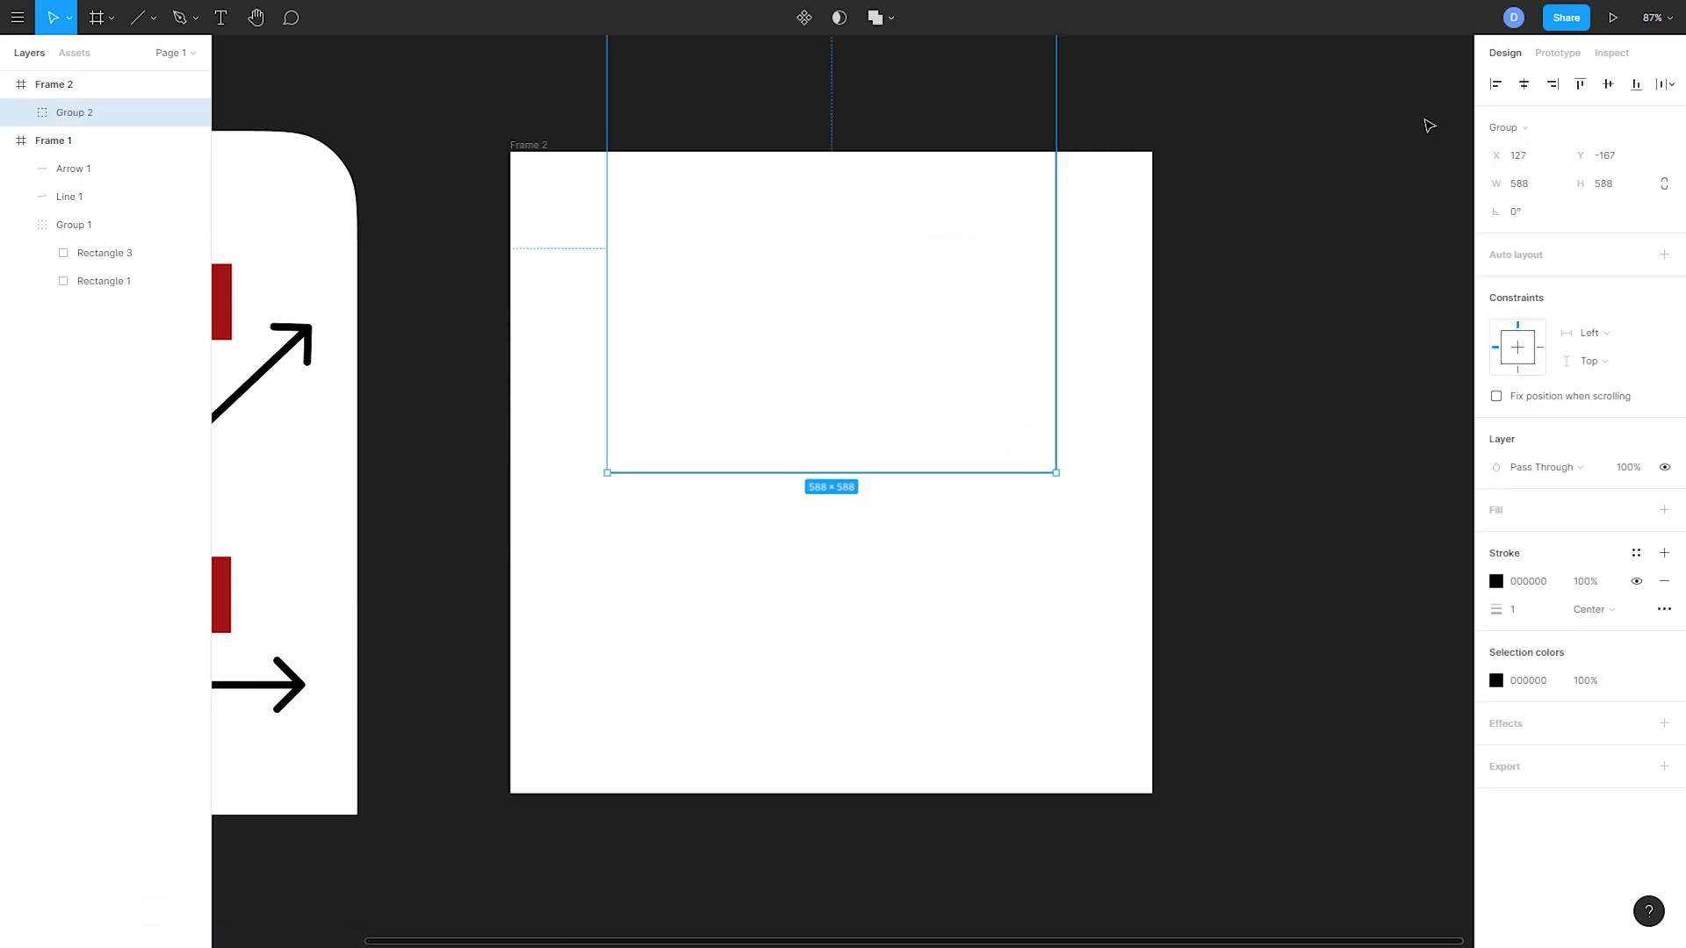
pyautogui.click(1607, 84)
pyautogui.click(1276, 527)
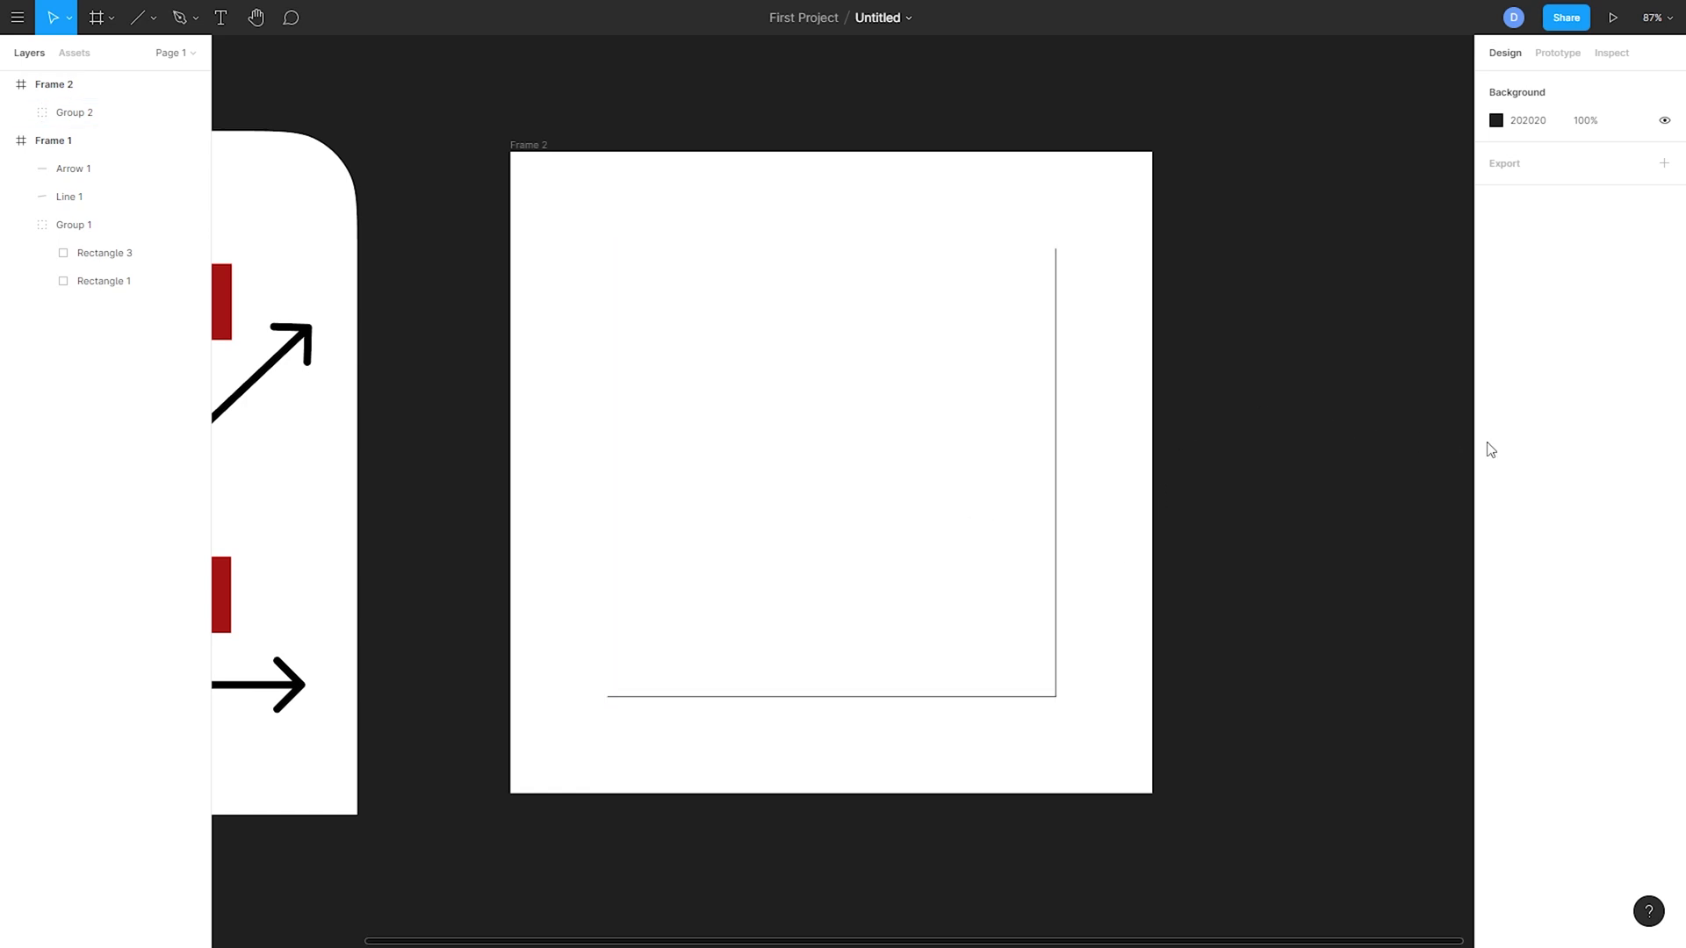
# - Undo the edits in Frame 2 back to the single centred horizontal line
pyautogui.hotkey('ctrl', 'z')
pyautogui.hotkey('ctrl', 'z')
pyautogui.hotkey('ctrl', 'z')
pyautogui.hotkey('ctrl', 'z')
pyautogui.hotkey('ctrl', 'z')
pyautogui.hotkey('ctrl', 'z')
pyautogui.hotkey('ctrl', 'z')
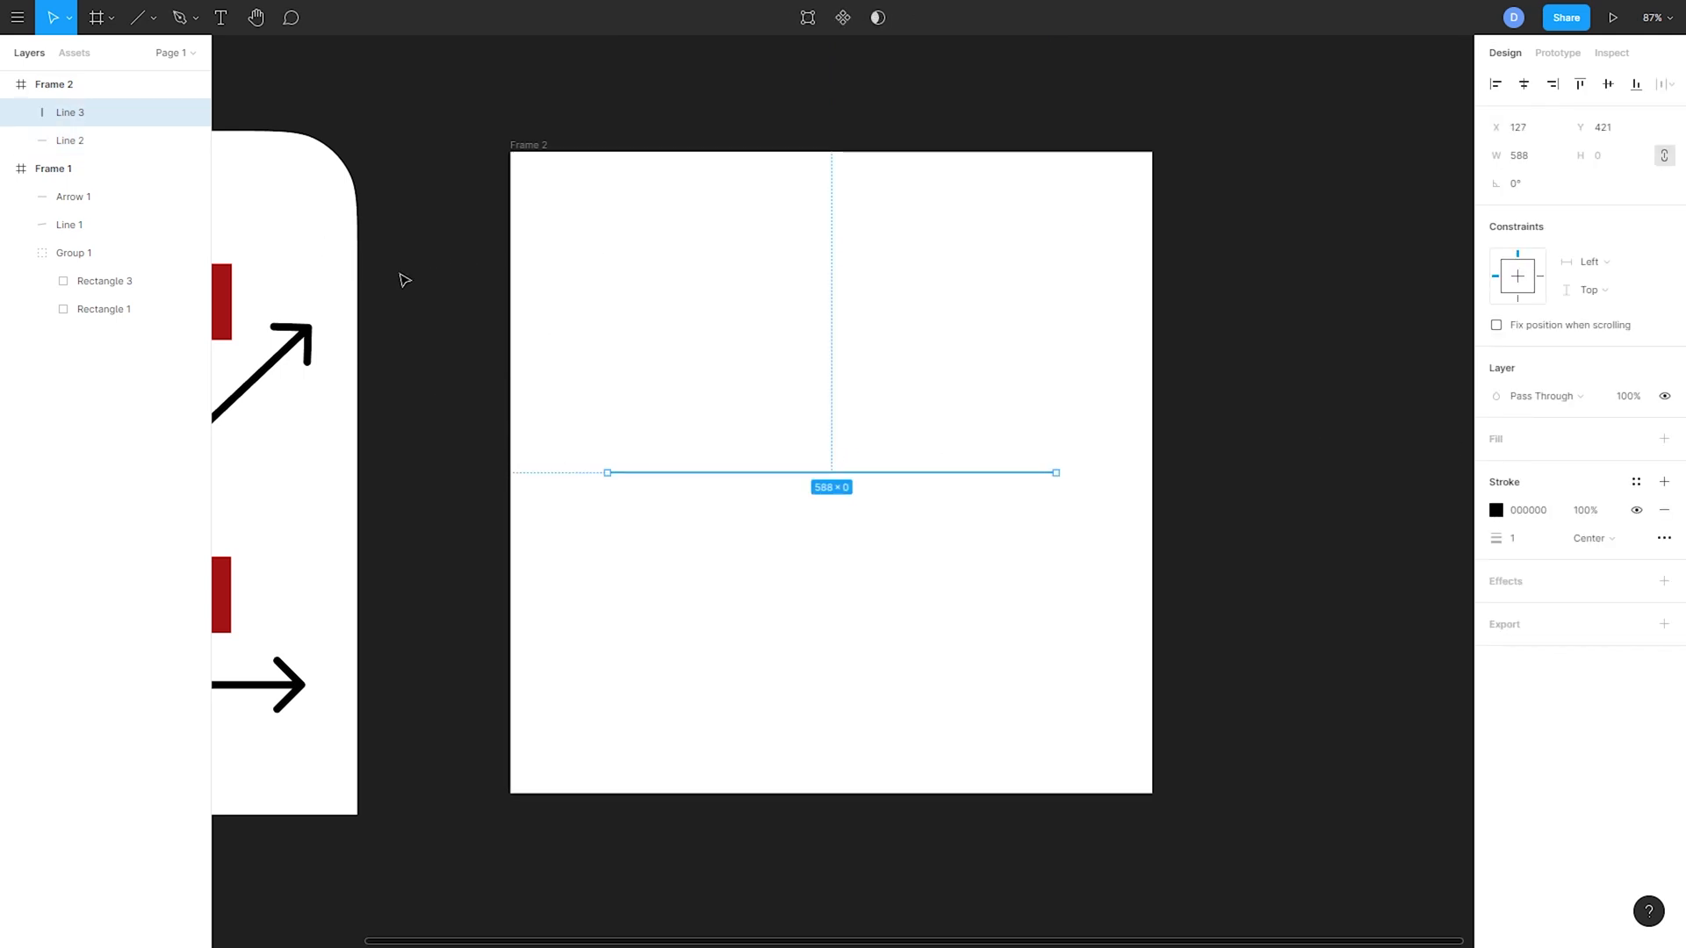
pyautogui.hotkey('ctrl', 'z')
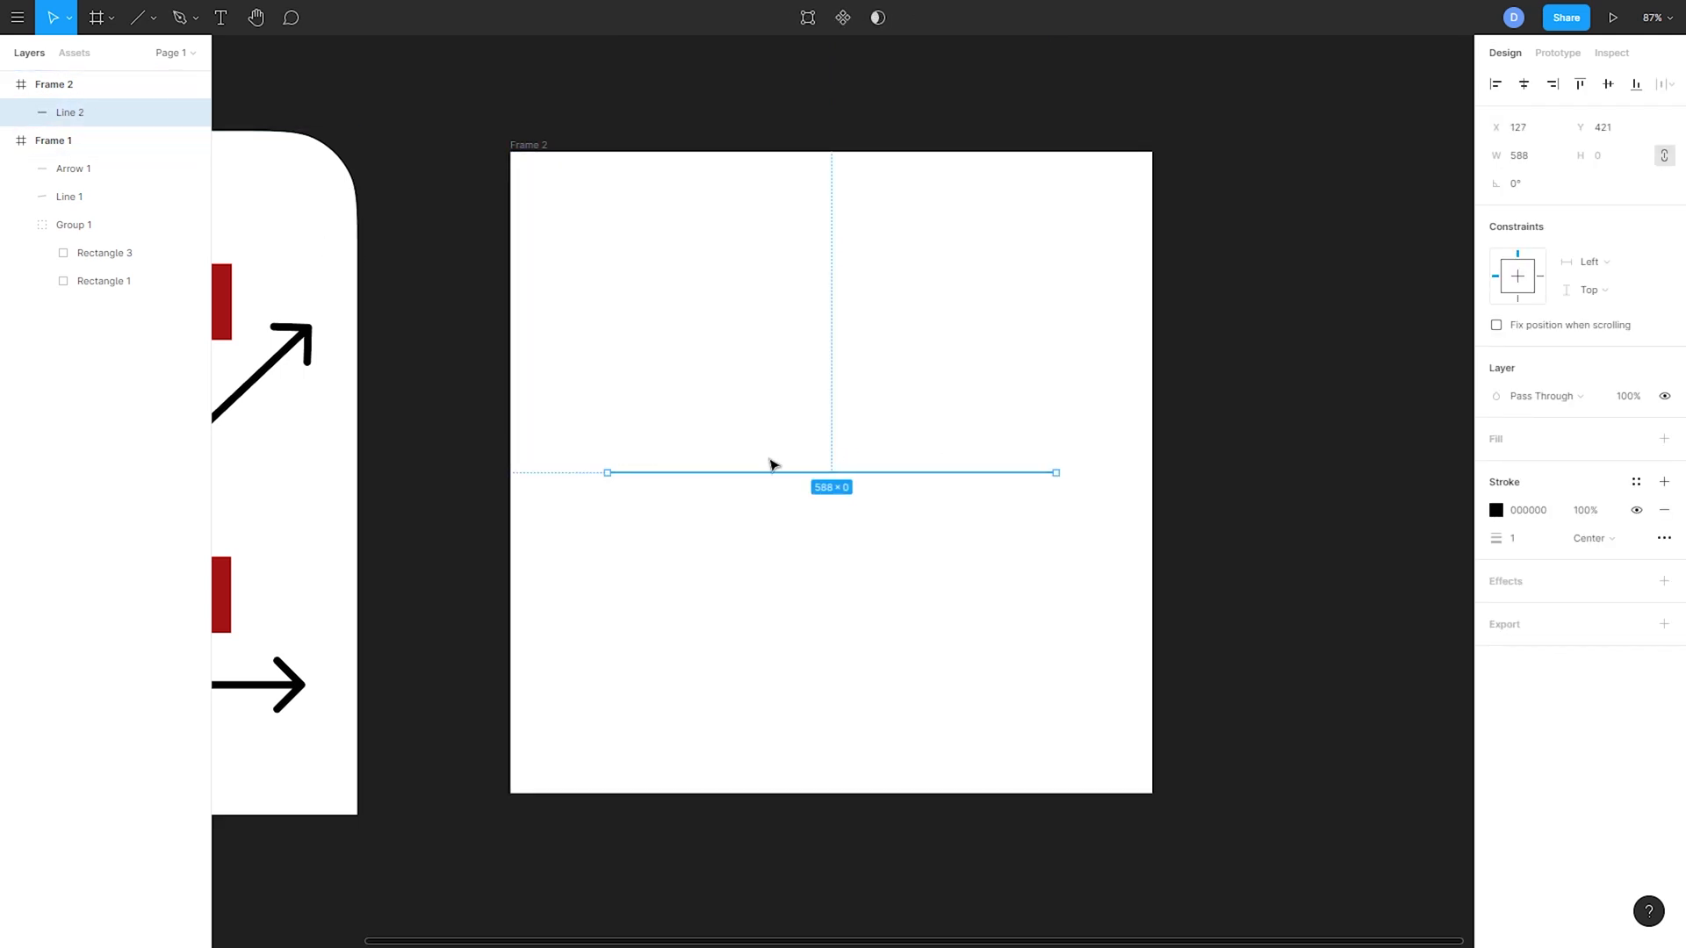
# - Pull the horizontal line's midpoint upward in vector editing to form a peak about 588 wide and 315.5 high
pyautogui.doubleClick(833, 474)
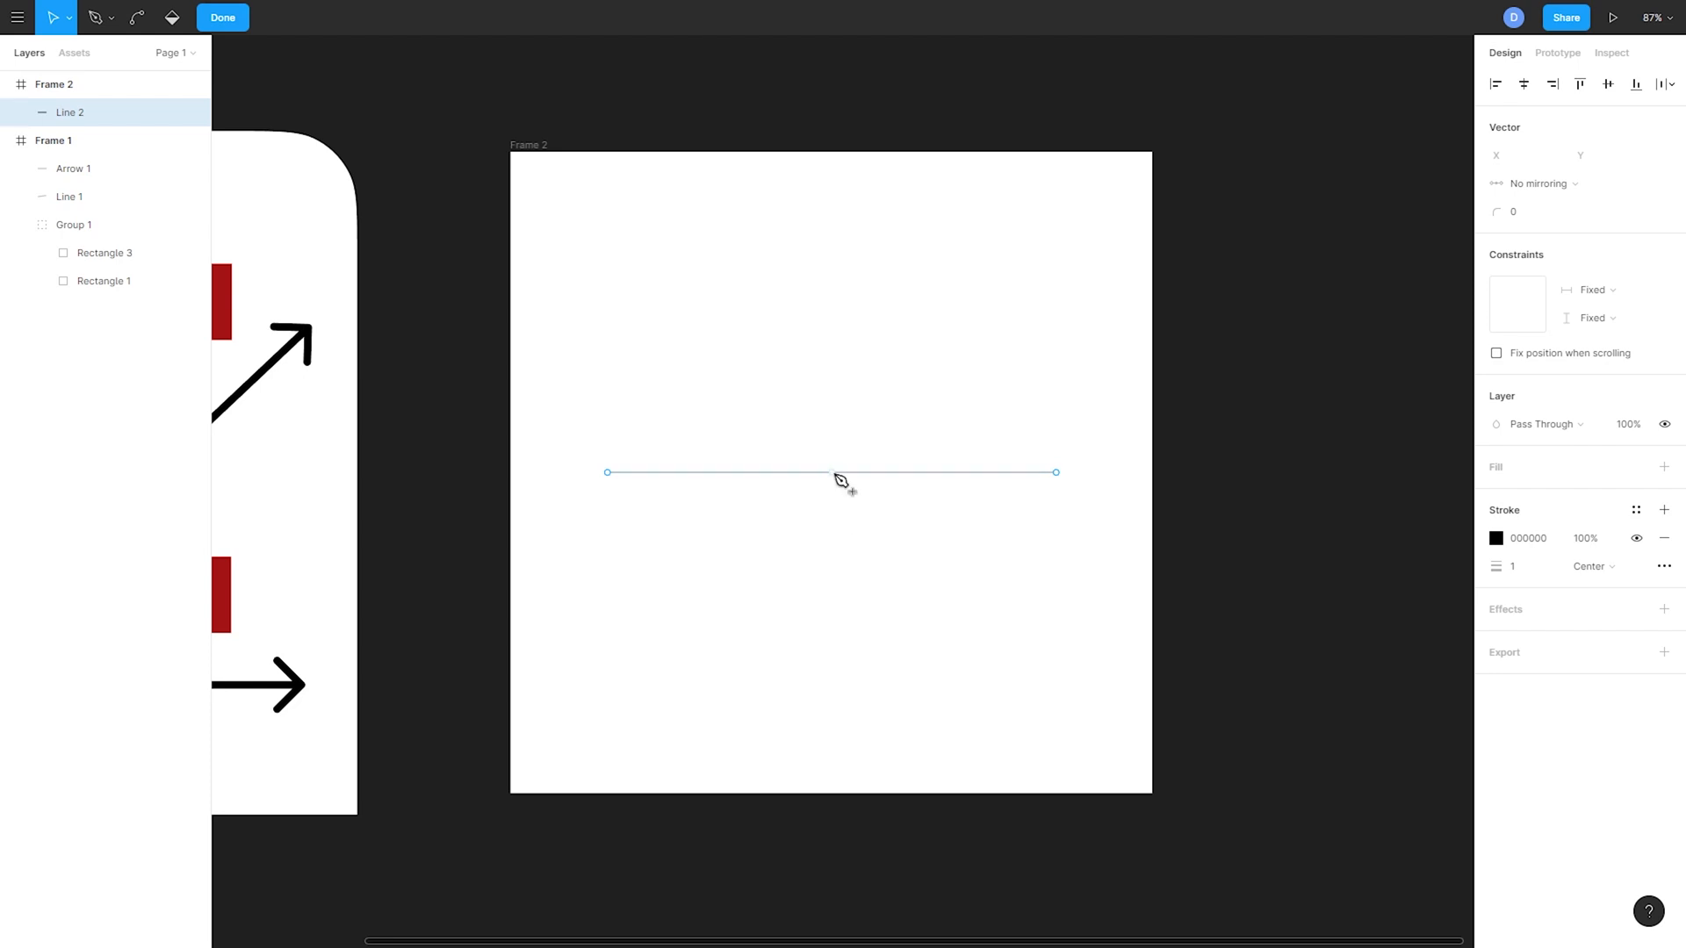
pyautogui.moveTo(832, 472); pyautogui.dragTo(849, 239)
pyautogui.press('Escape')
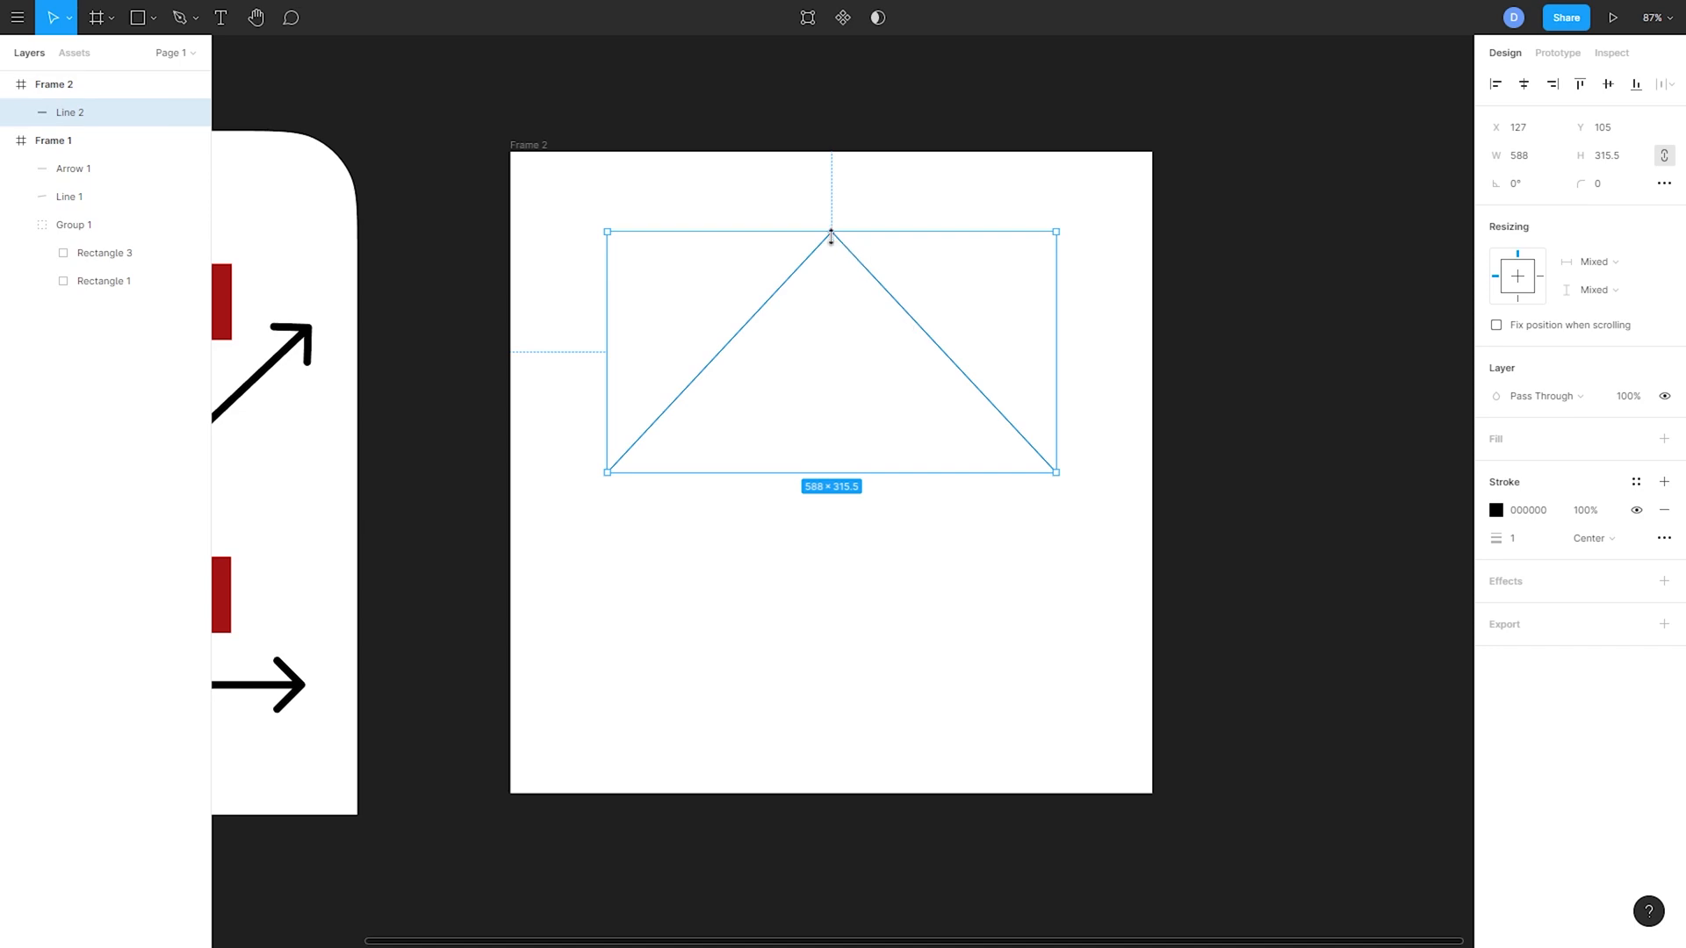
# - Reposition the peaked line's three points to form a right-angled corner about 367 wide and 339.5 high
pyautogui.doubleClick(851, 254)
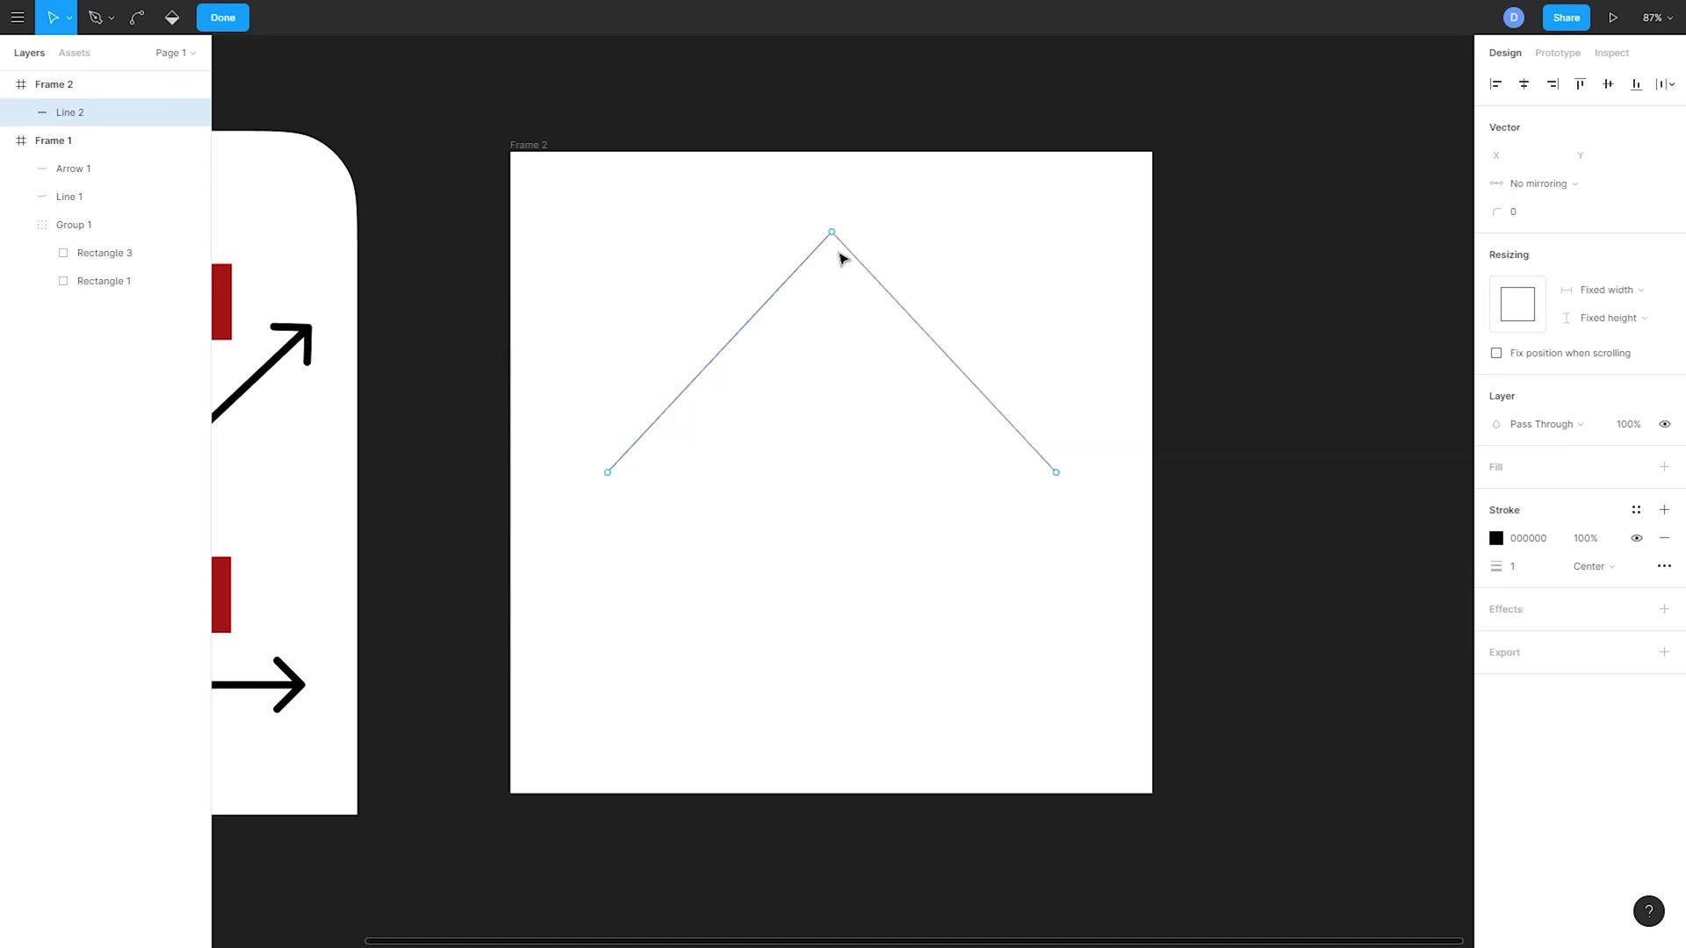
pyautogui.moveTo(835, 234); pyautogui.dragTo(1016, 598)
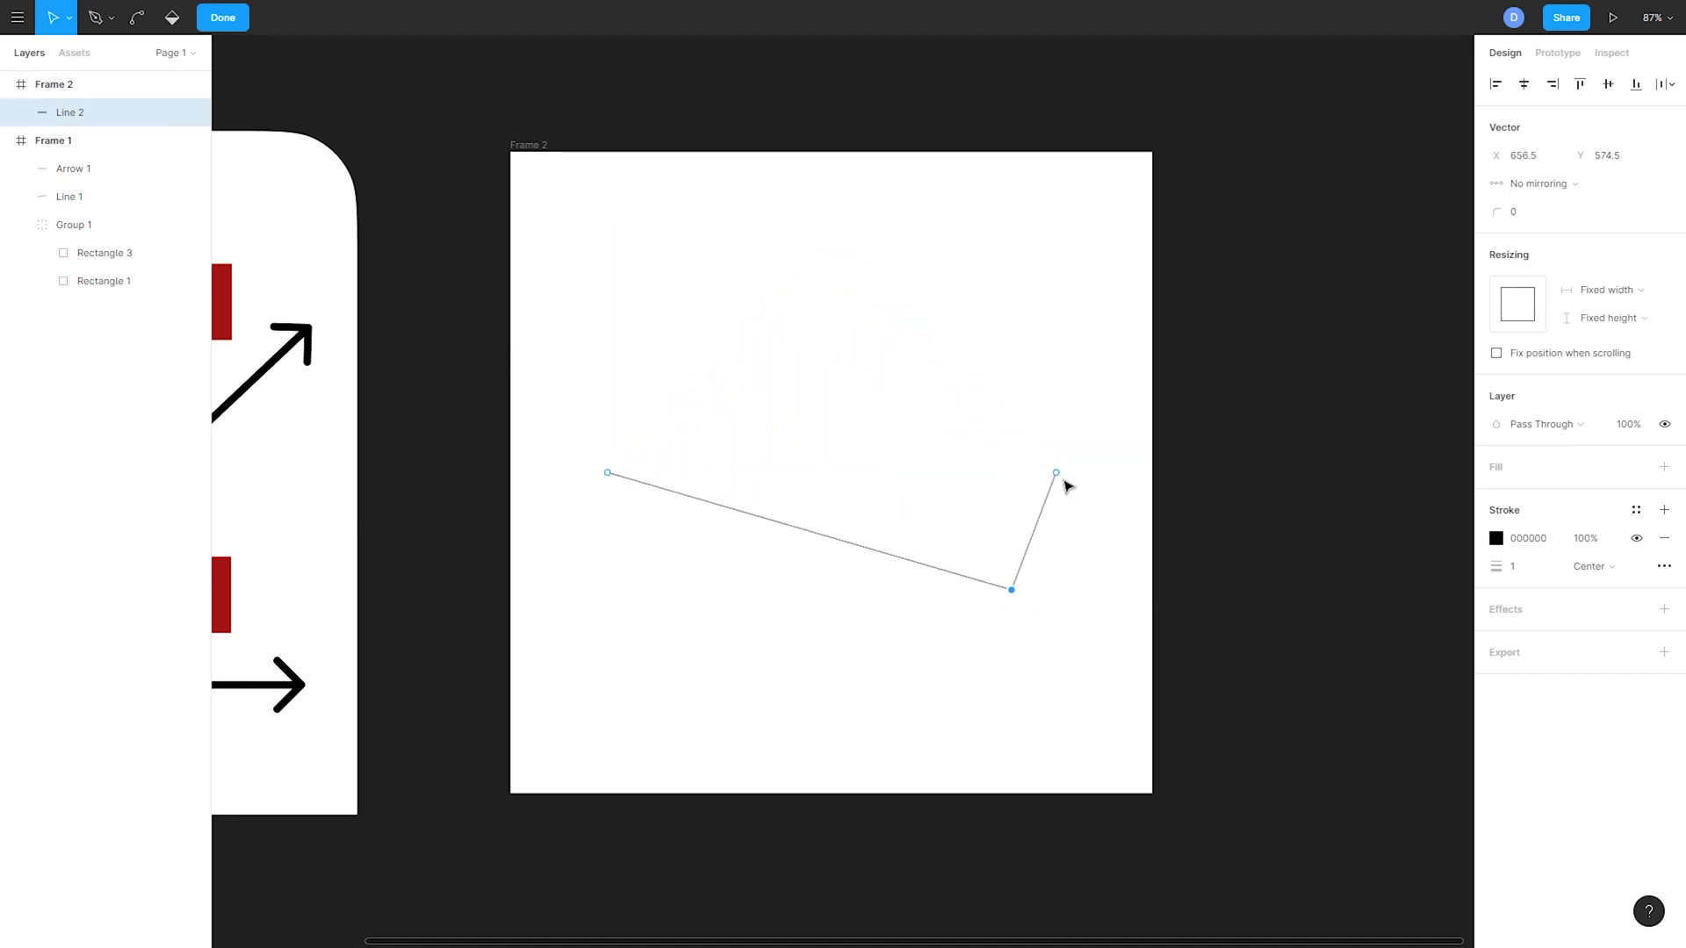
pyautogui.moveTo(1057, 474); pyautogui.dragTo(1039, 215)
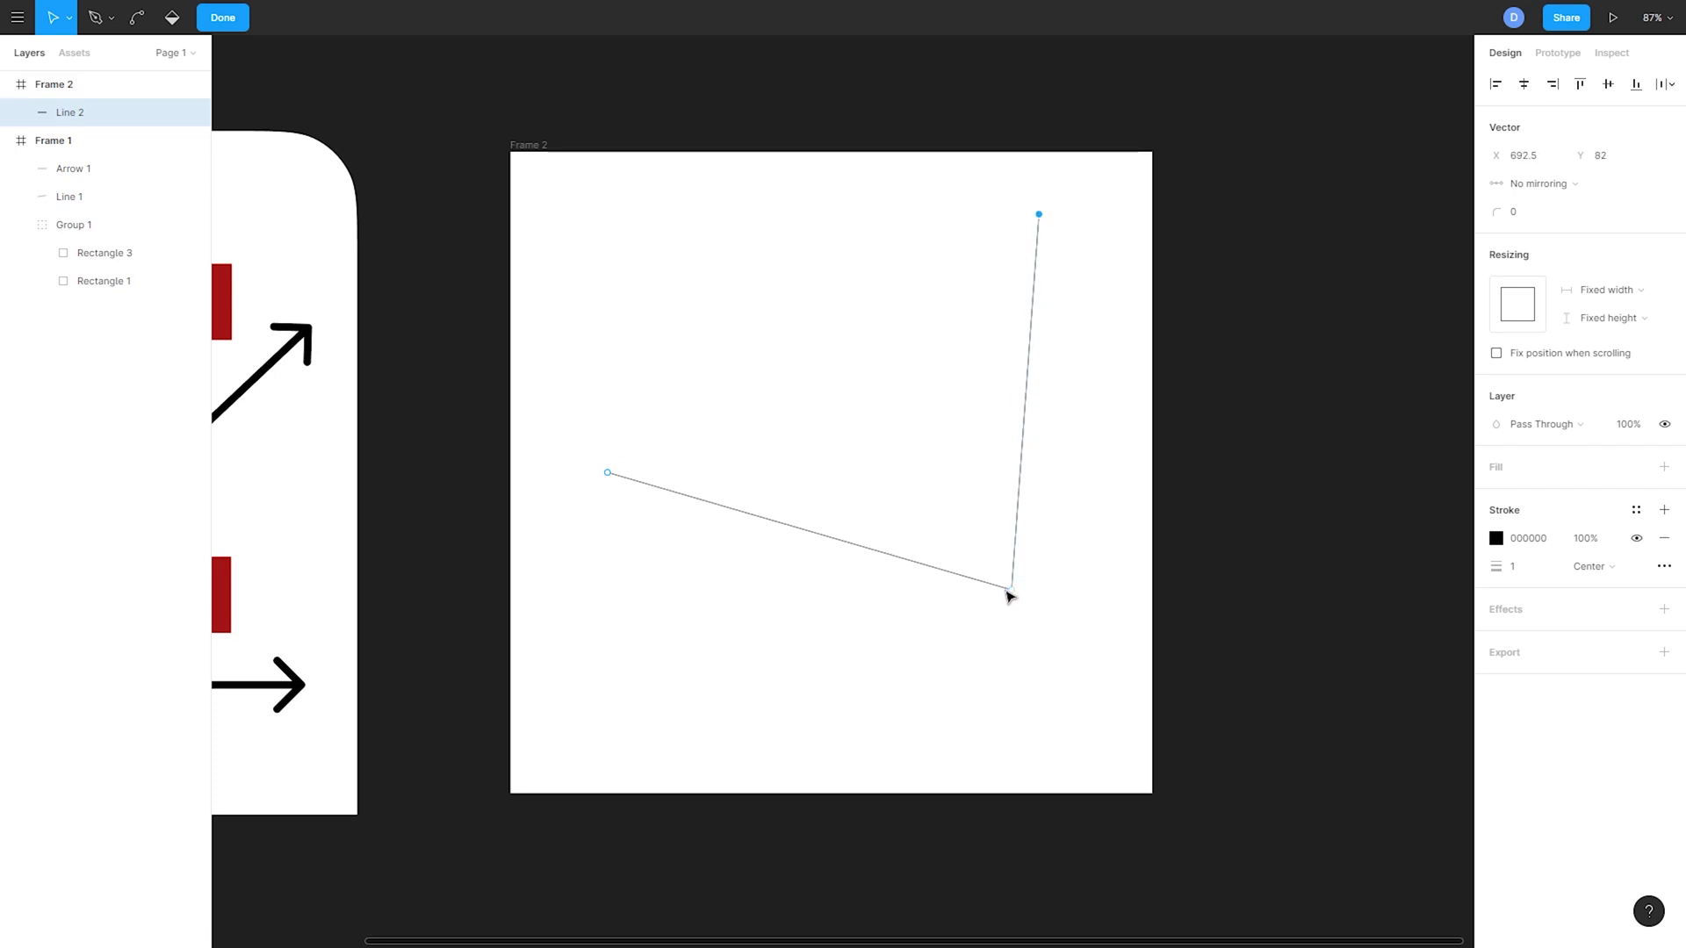
pyautogui.moveTo(1011, 590); pyautogui.dragTo(1039, 479)
pyautogui.keyDown('shift'); pyautogui.click(1040, 215); pyautogui.keyUp('shift')
pyautogui.moveTo(1041, 218); pyautogui.dragTo(1032, 216)
pyautogui.hotkey('ctrl', 'z')
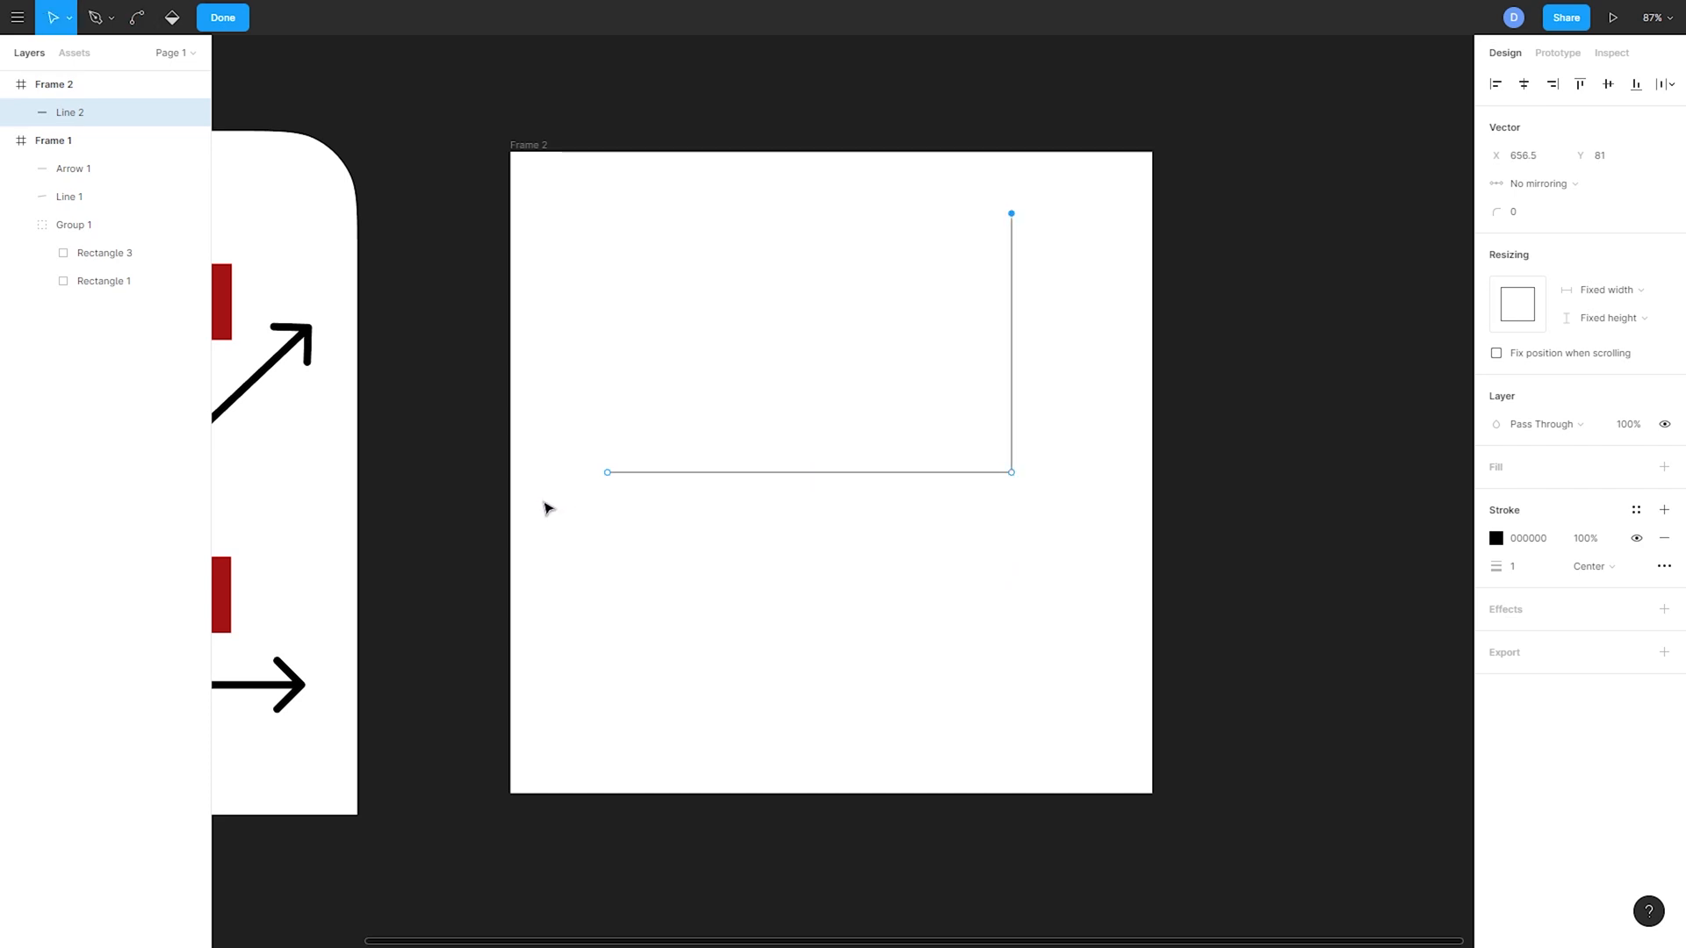
pyautogui.moveTo(603, 475); pyautogui.dragTo(737, 486)
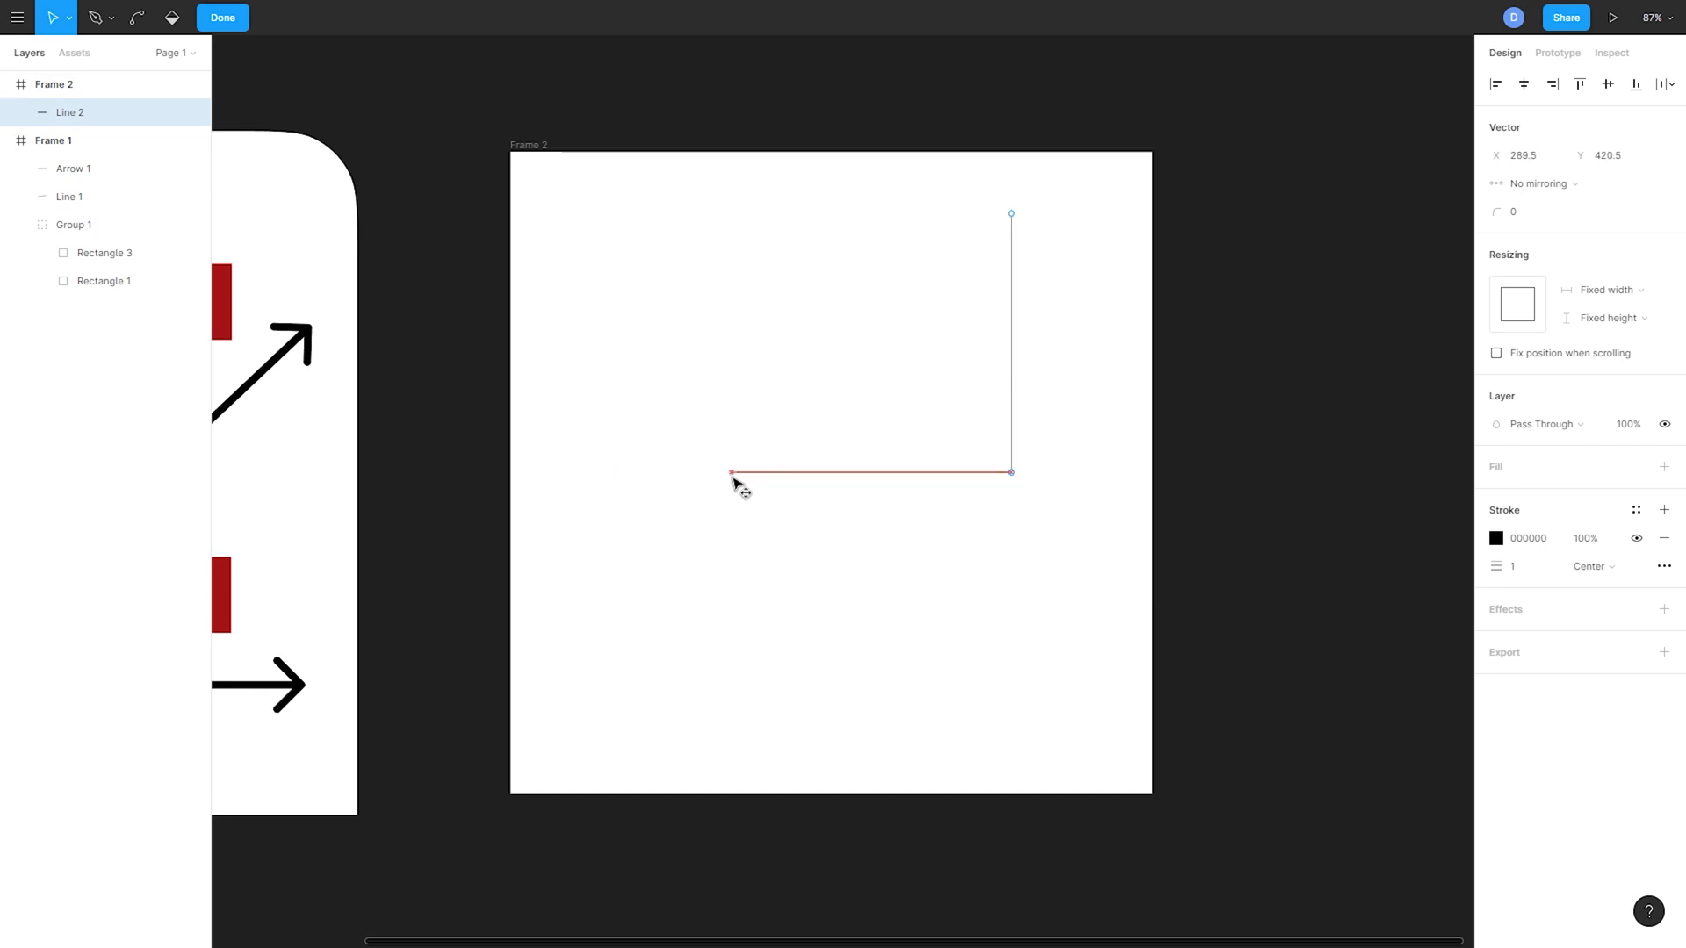
pyautogui.press('Escape')
# - Enlarge the right-angled line to about 556 × 514 and centre it horizontally and vertically in Frame 2
pyautogui.moveTo(1103, 271); pyautogui.dragTo(808, 538)
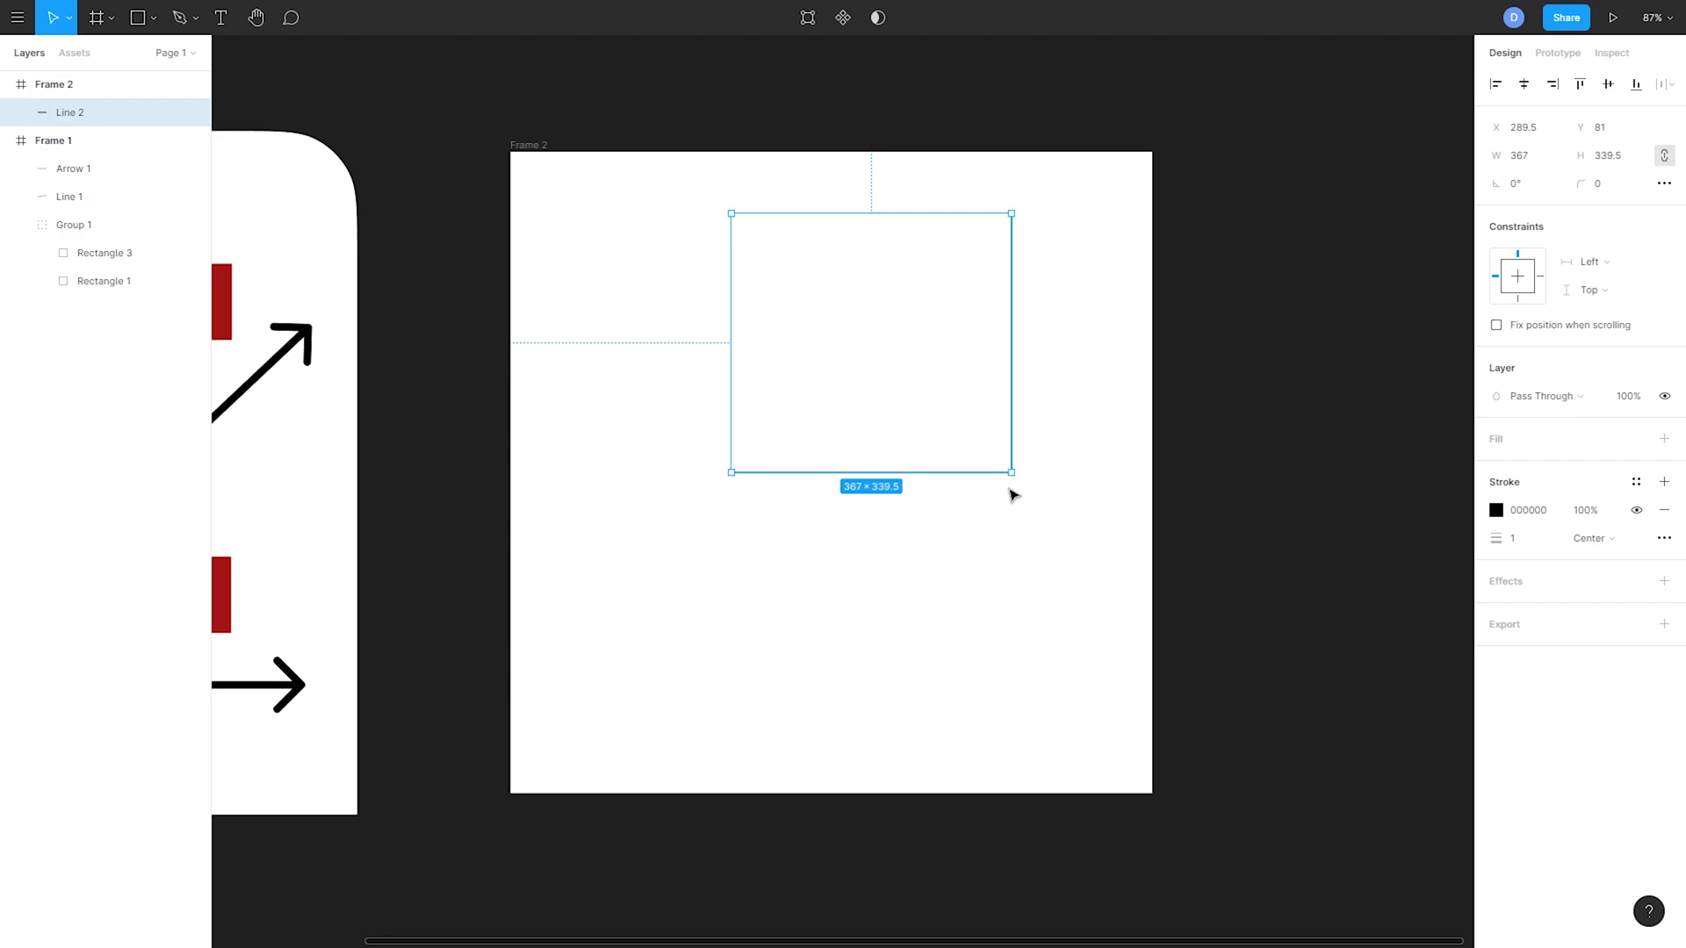
pyautogui.moveTo(1013, 474); pyautogui.dragTo(1083, 539)
pyautogui.click(1523, 83)
pyautogui.click(1607, 84)
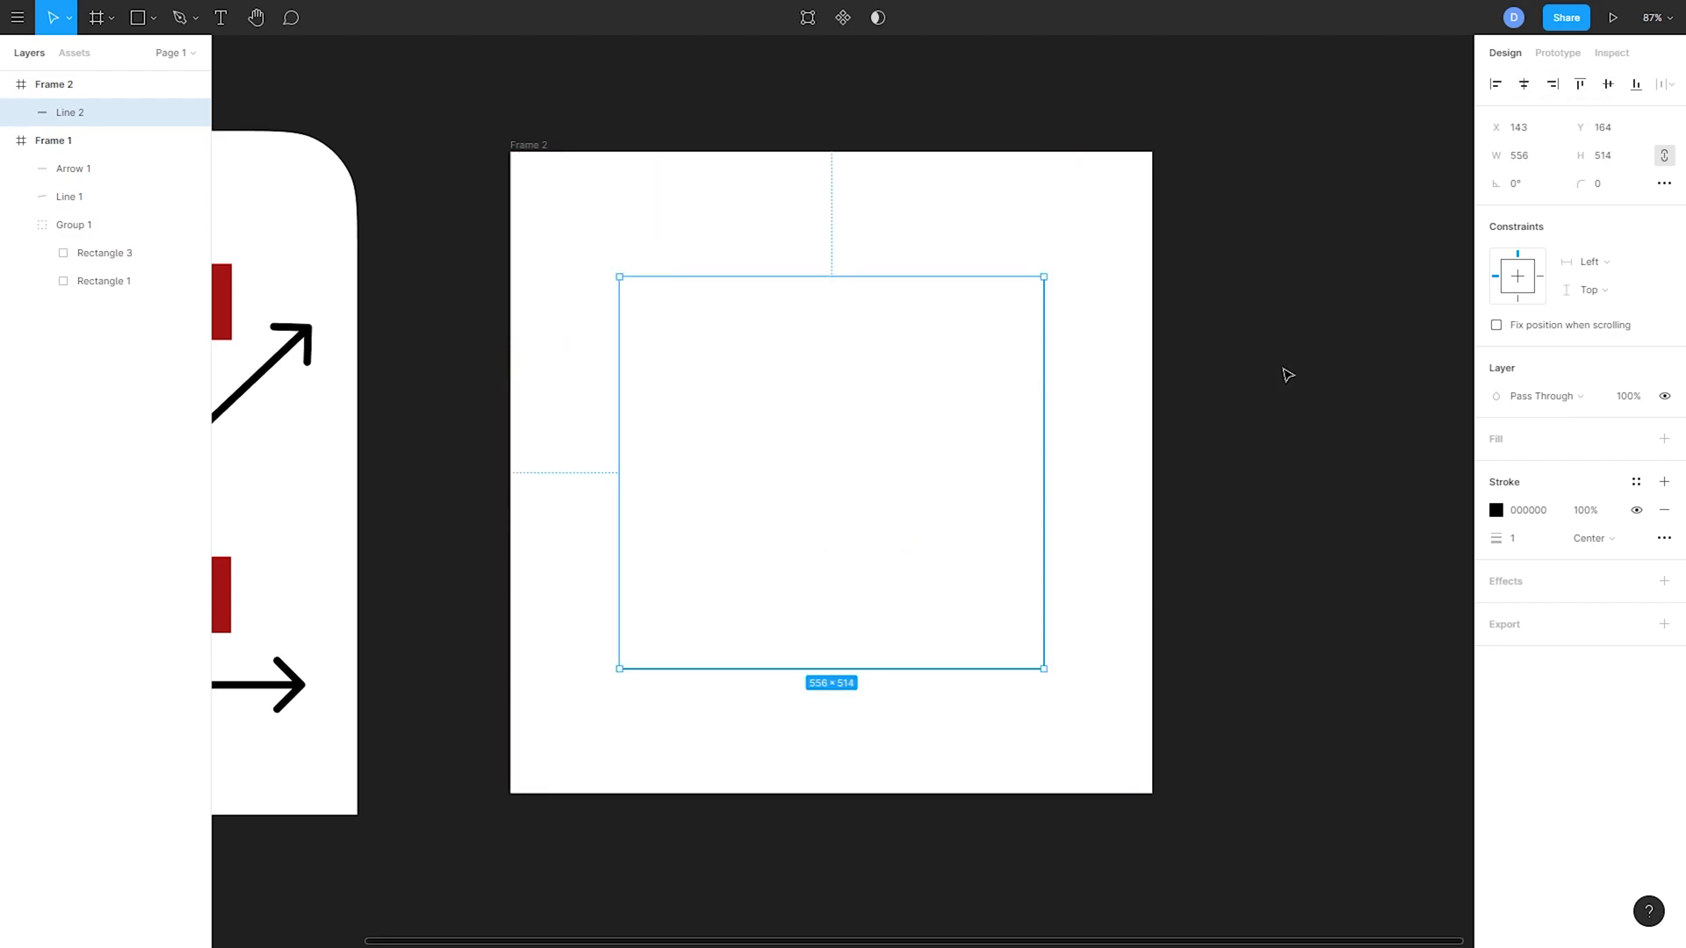
pyautogui.click(1287, 376)
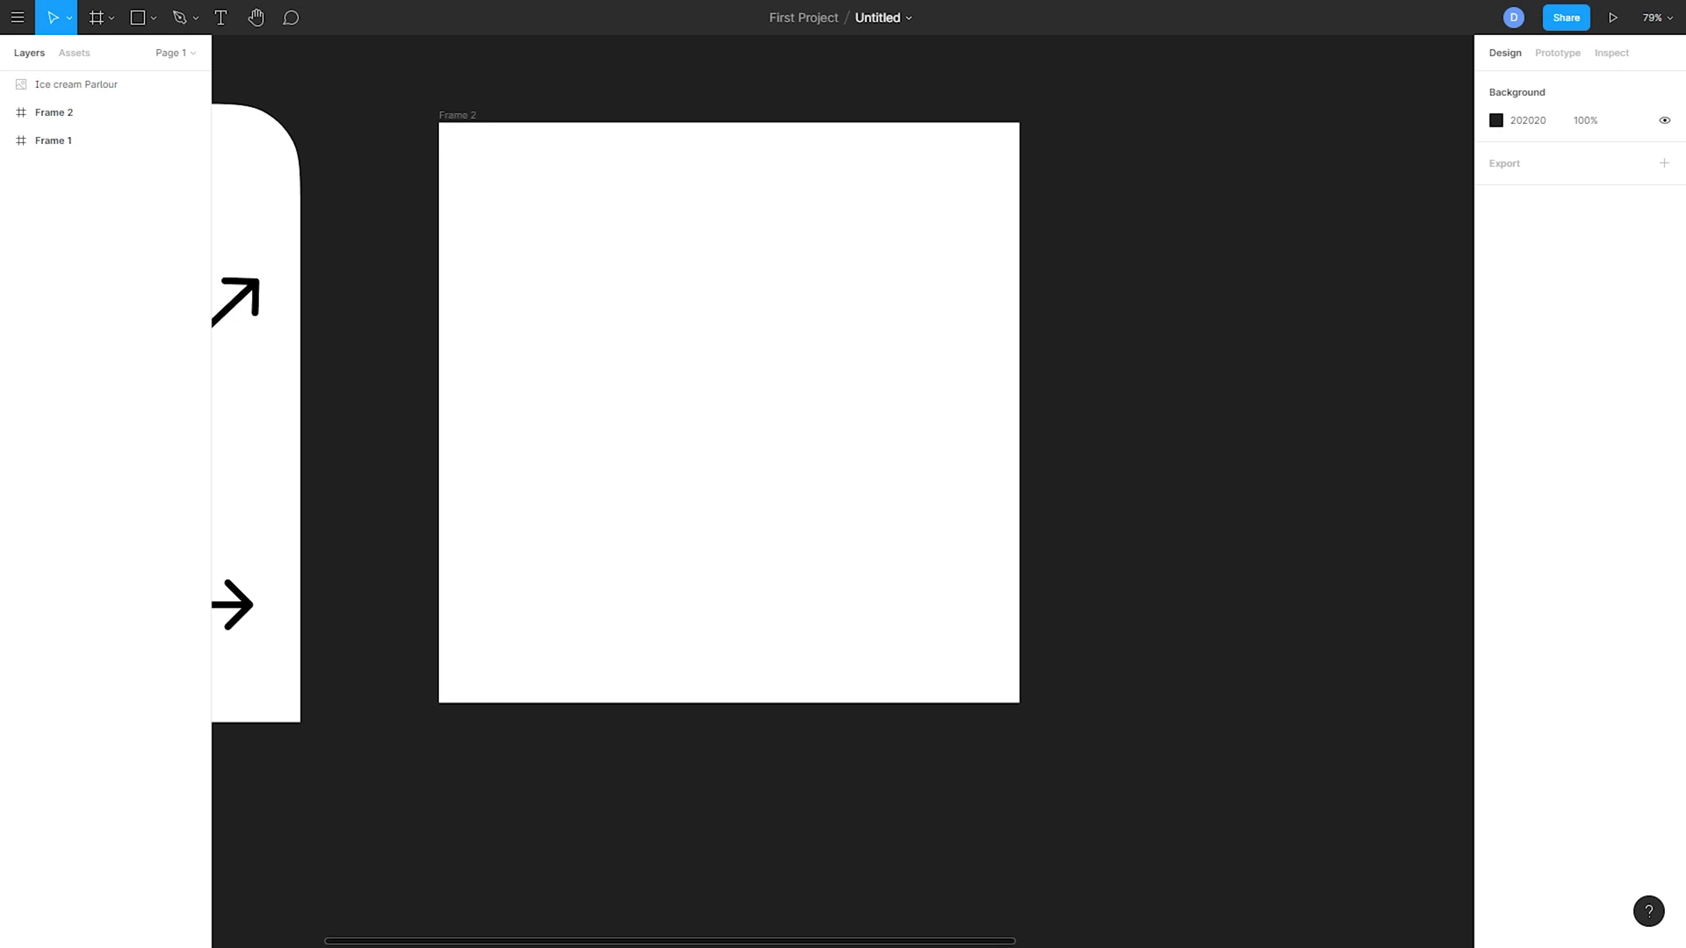
# - Place the bat logo image in Frame 2 and centre it horizontally and vertically
pyautogui.moveTo(0, 649); pyautogui.dragTo(755, 348)
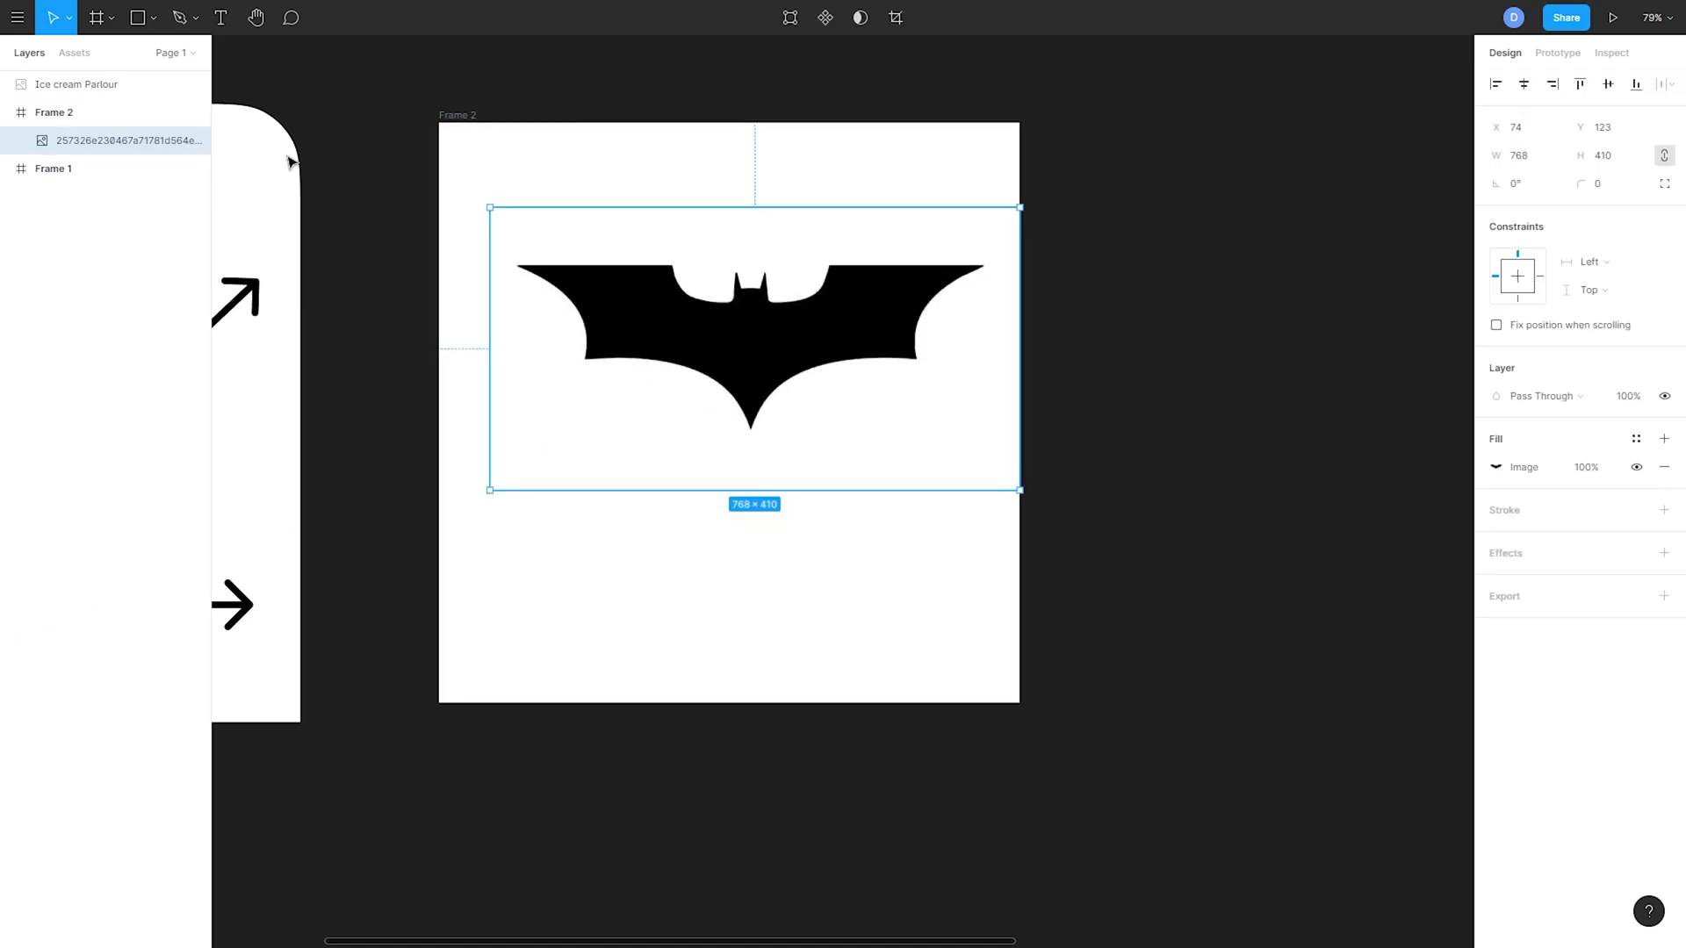
pyautogui.click(152, 18)
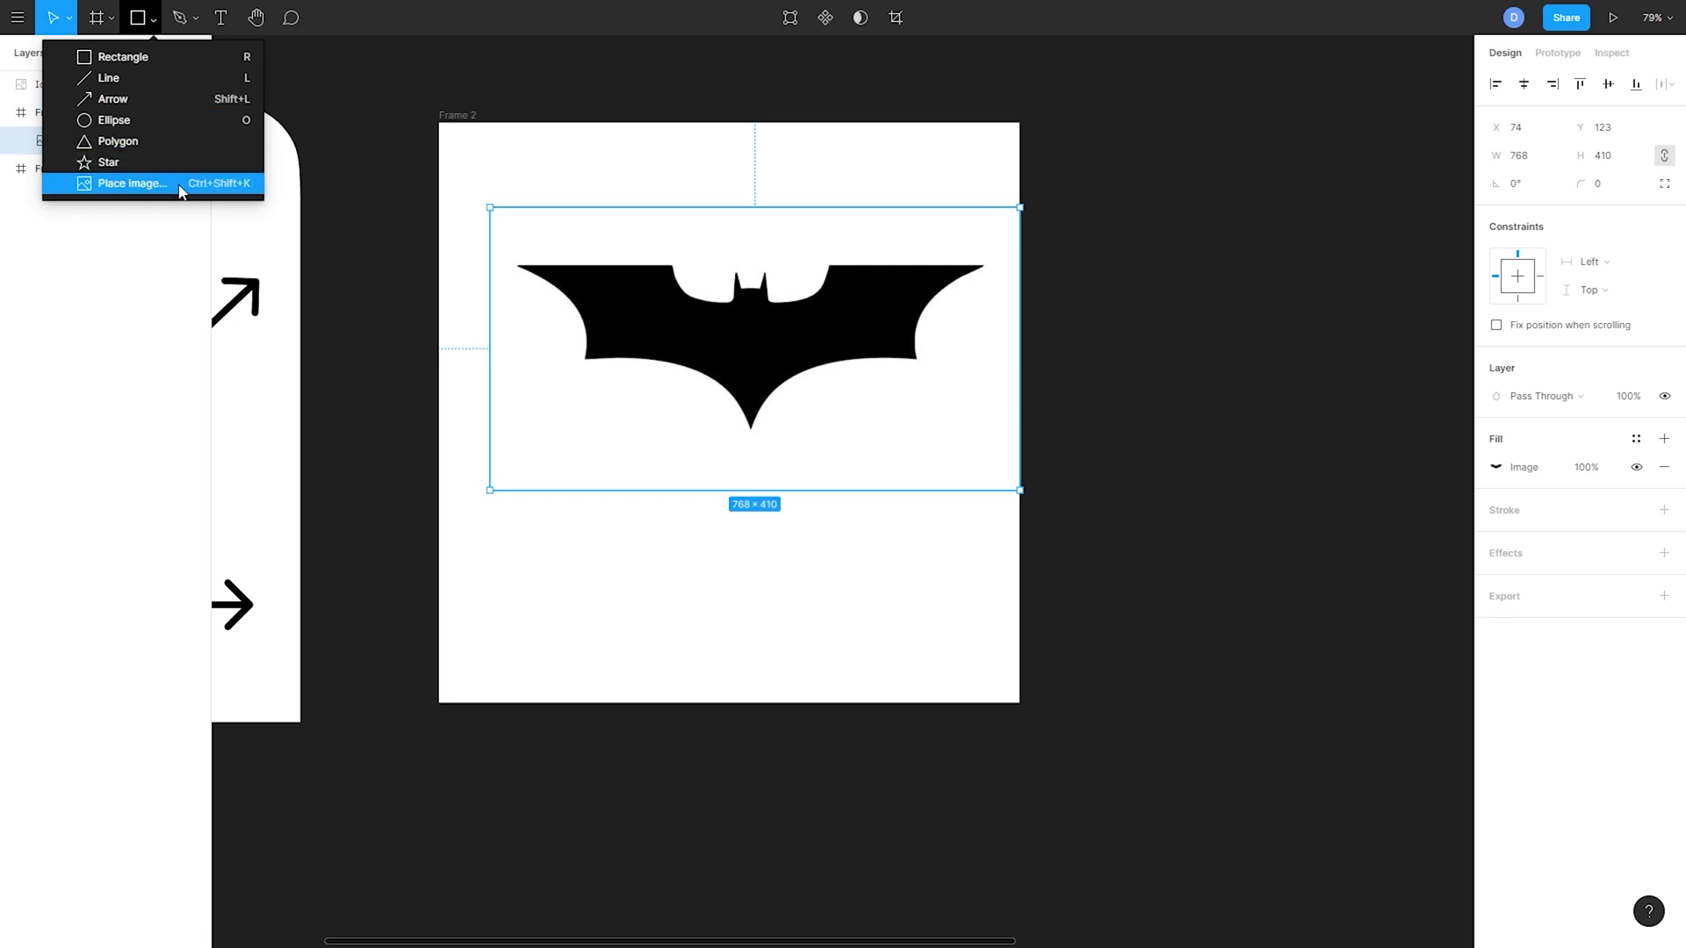
pyautogui.click(764, 105)
pyautogui.click(700, 303)
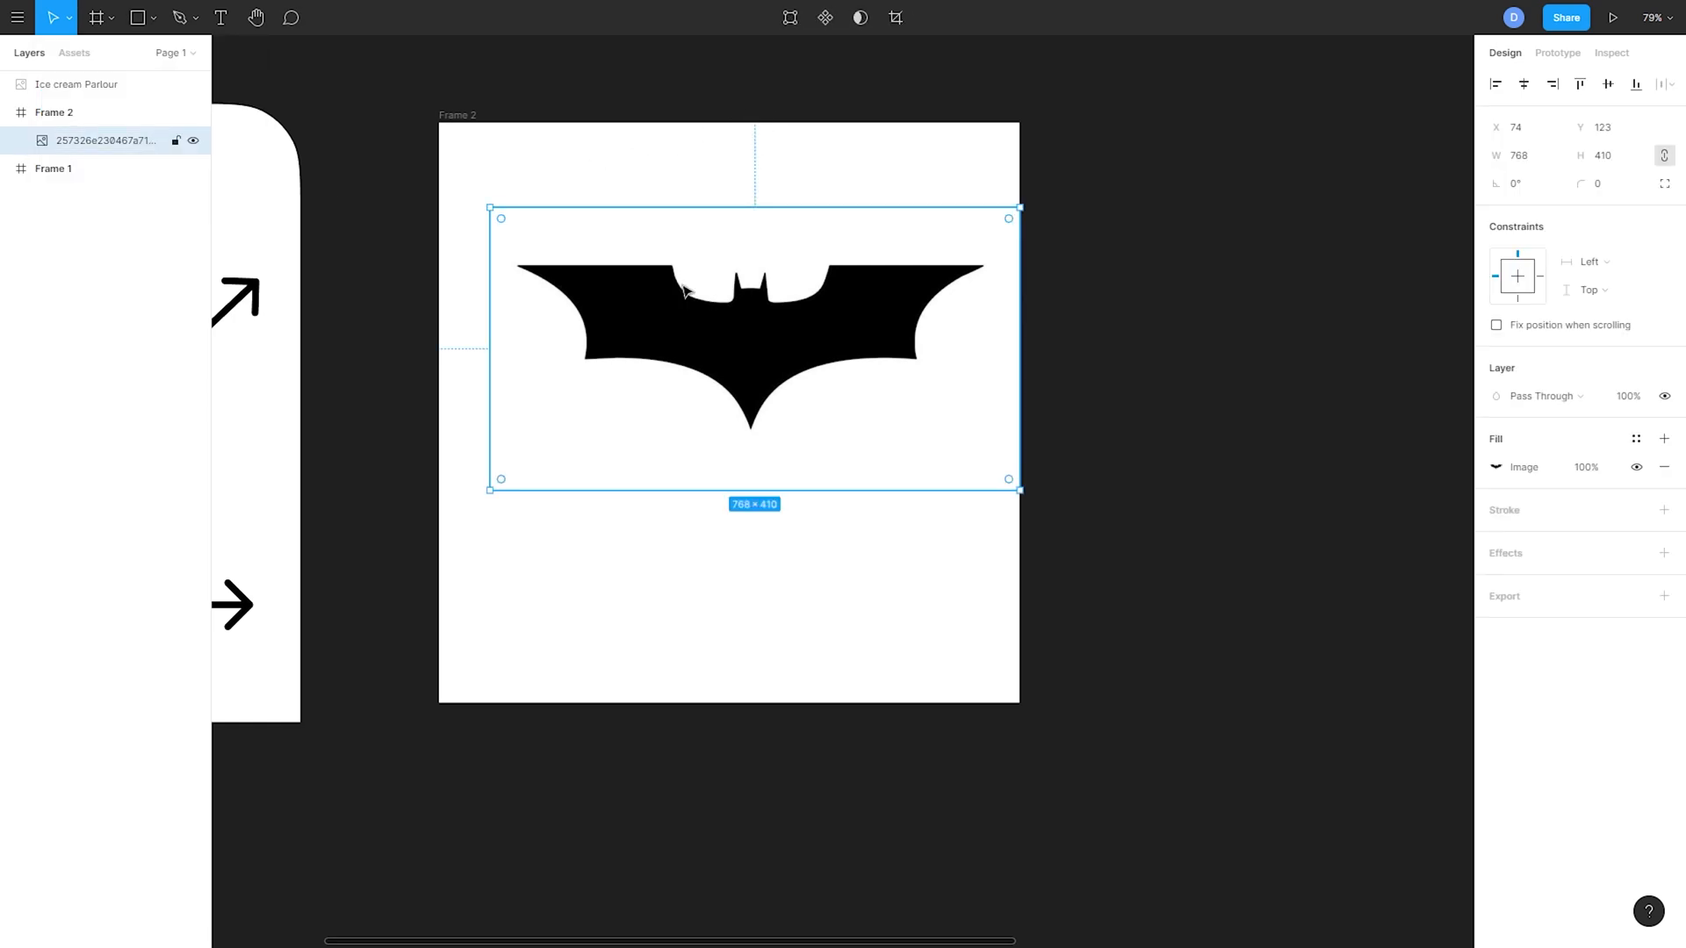
pyautogui.click(1524, 86)
pyautogui.click(1608, 83)
# - Rename the bat image layer as Logo and lock it against selection and movement
pyautogui.doubleClick(130, 145)
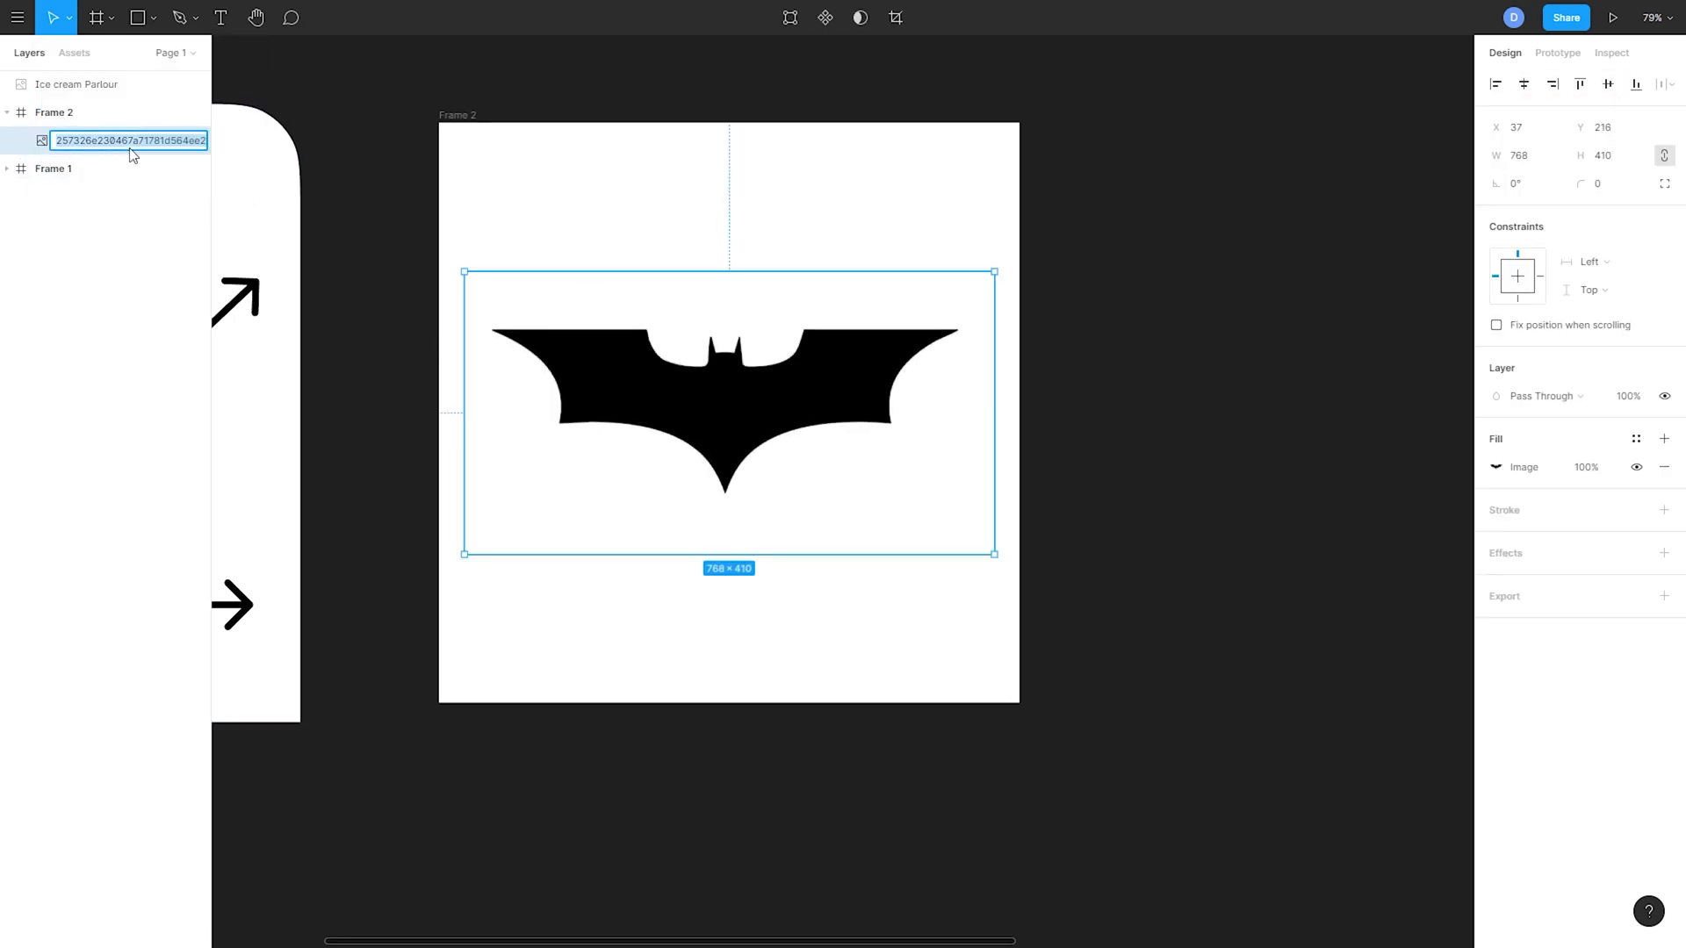
pyautogui.write('Logo')
pyautogui.press('Return')
pyautogui.click(175, 141)
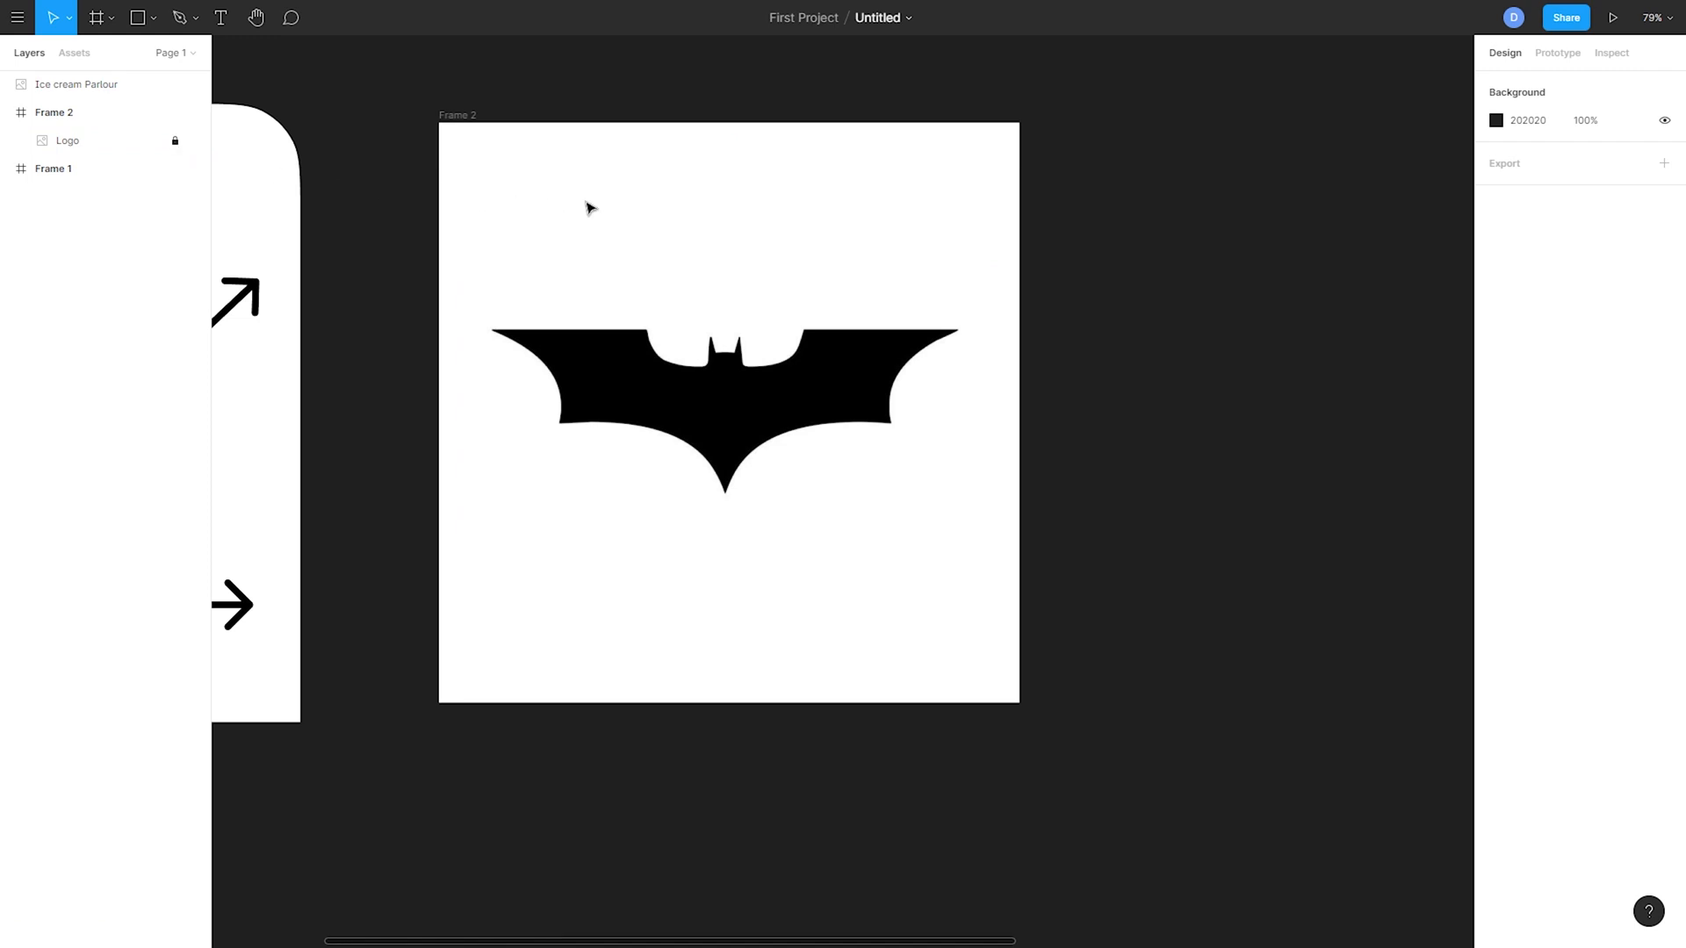
pyautogui.moveTo(601, 256); pyautogui.dragTo(1105, 684)
# - Start a Pen path on the logo's left wing tip and trace straight along the upper edge to the wing's inner corner
pyautogui.click(145, 28)
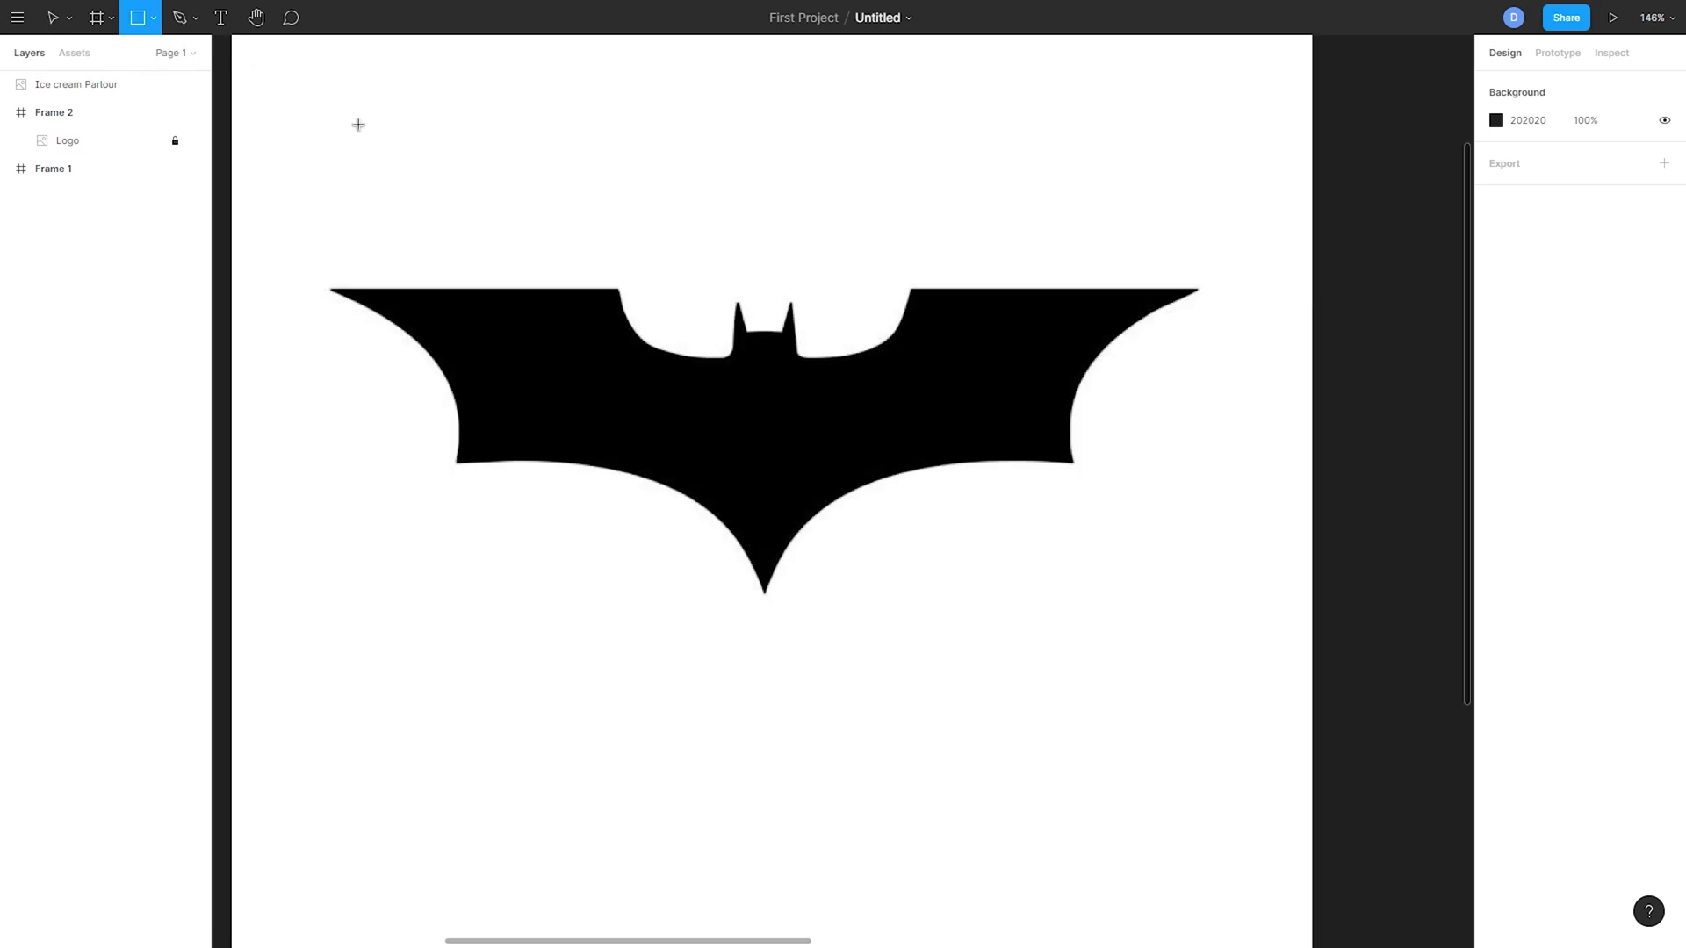
pyautogui.moveTo(547, 215); pyautogui.dragTo(669, 291)
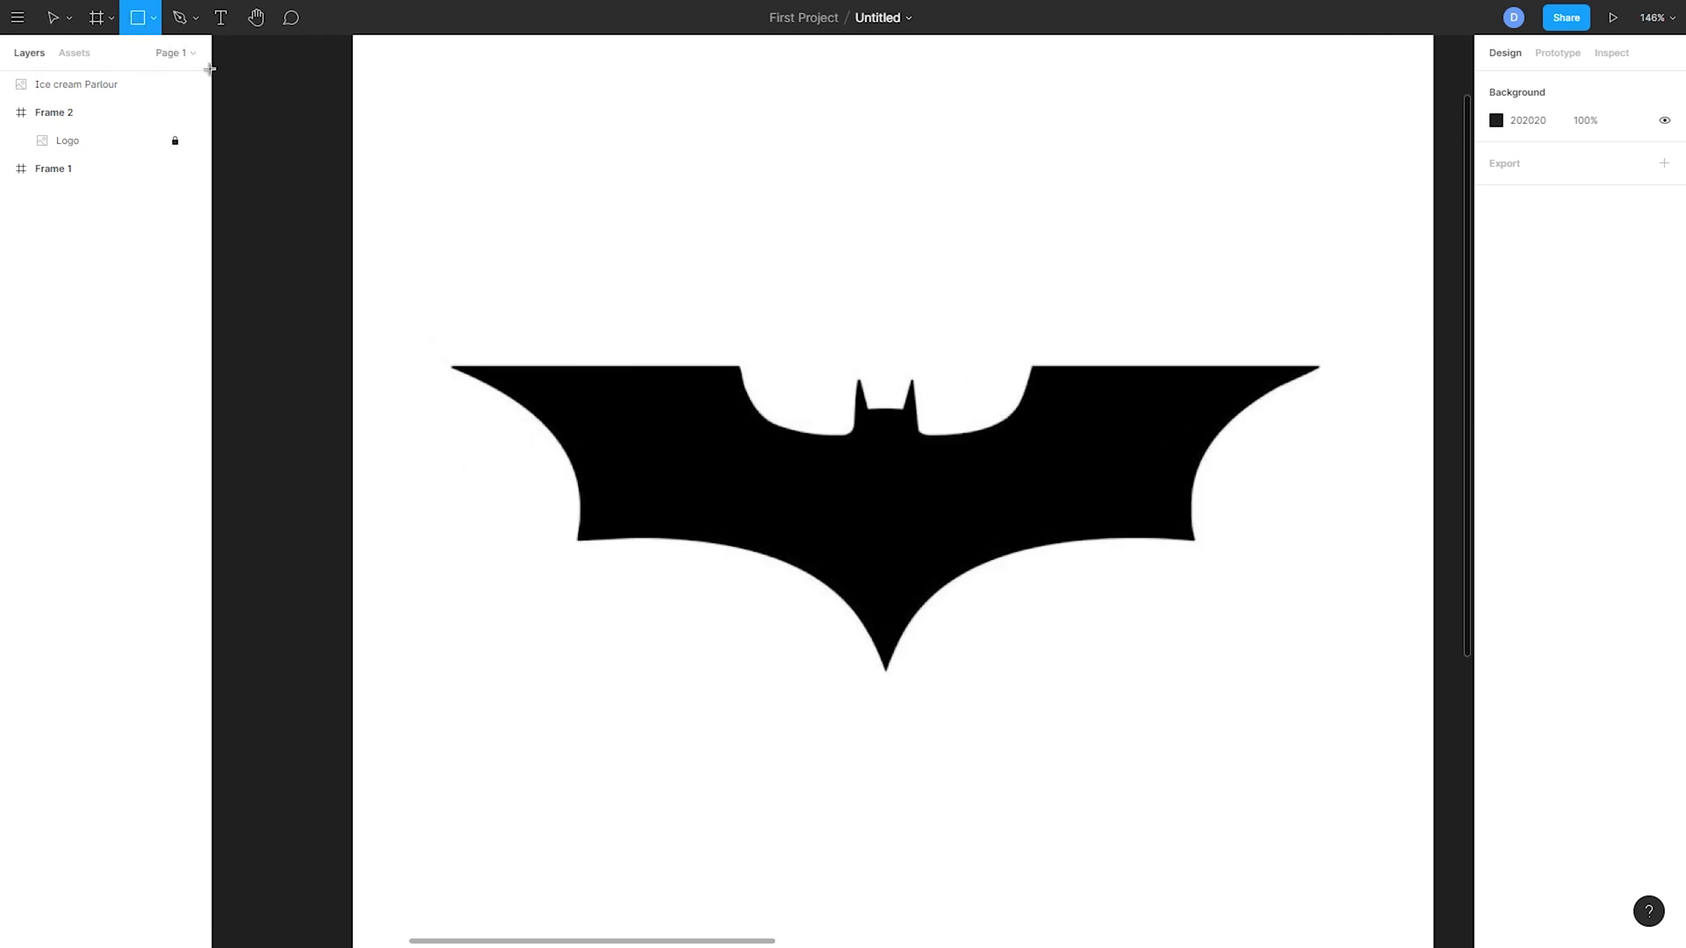
pyautogui.click(180, 17)
pyautogui.scroll(-2, 655, 304)
pyautogui.hscroll(2, 655, 305)
pyautogui.scroll(2, 575, 304)
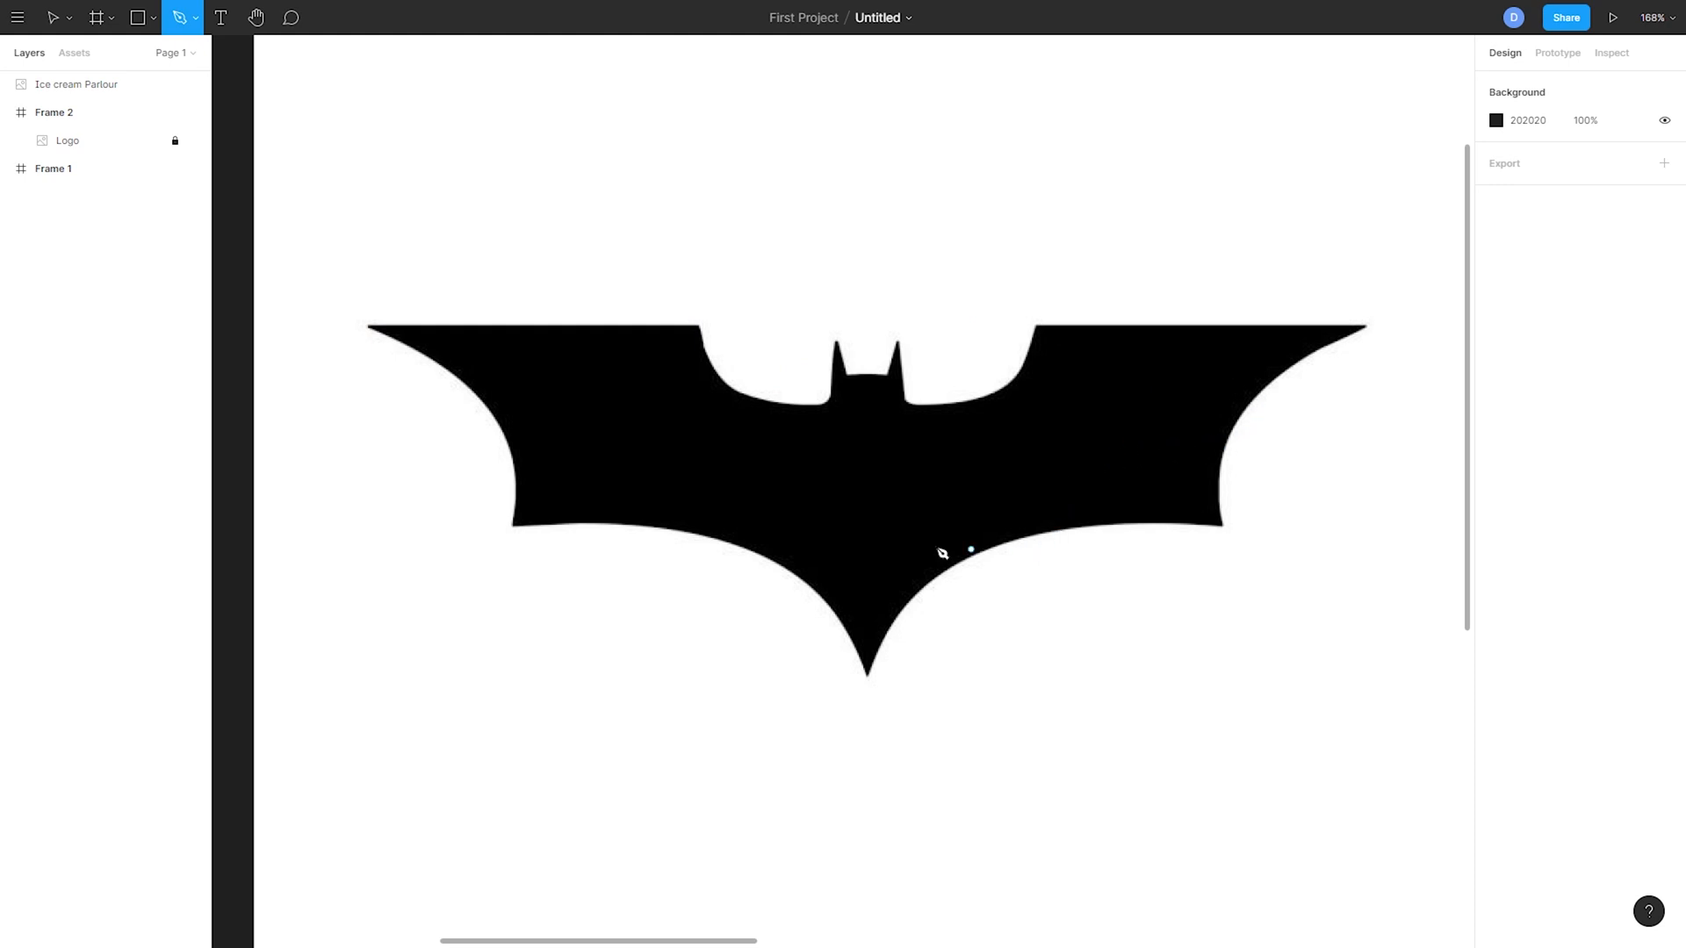
pyautogui.scroll(1, 752, 360)
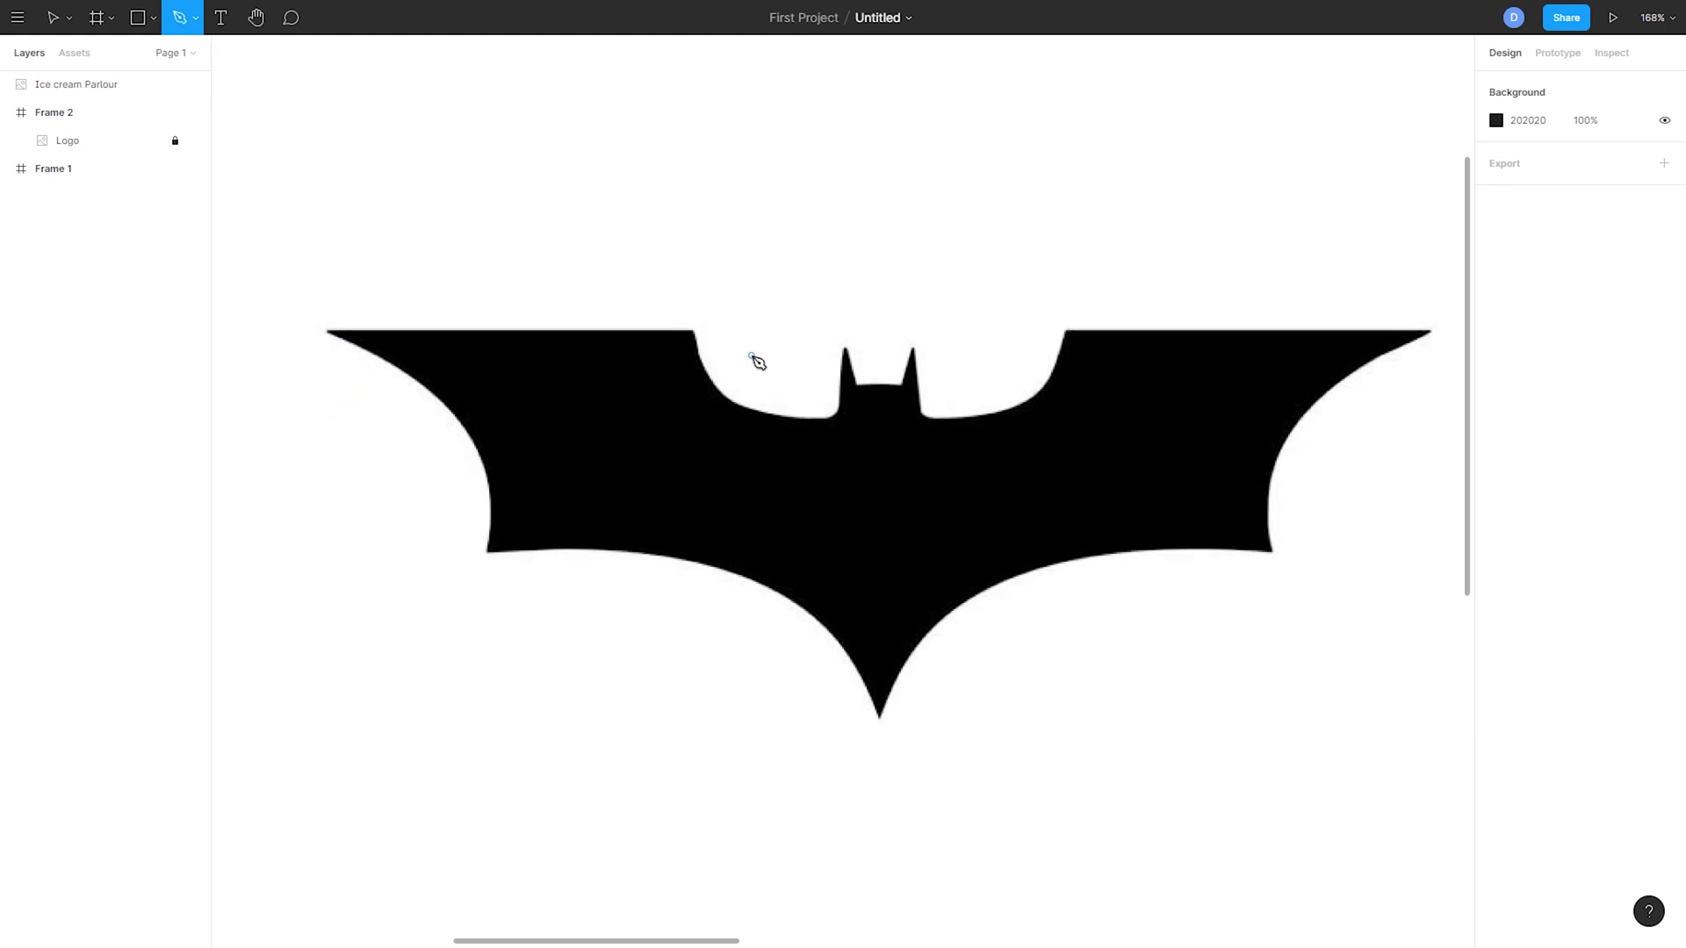
pyautogui.click(385, 332)
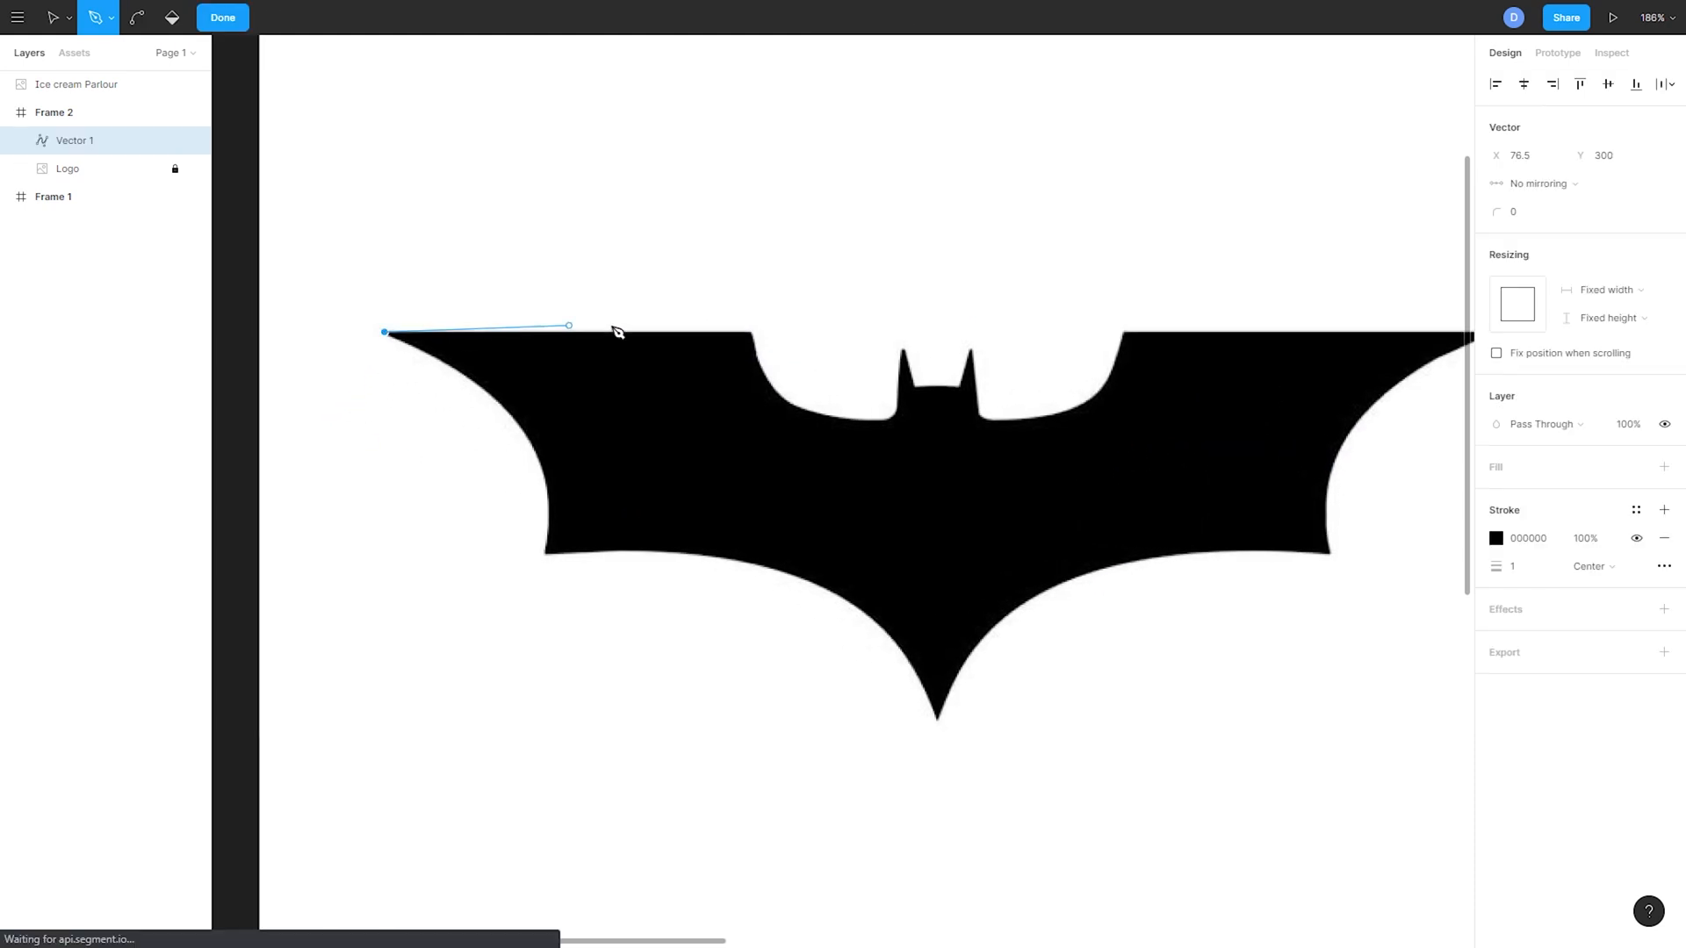
pyautogui.click(751, 333)
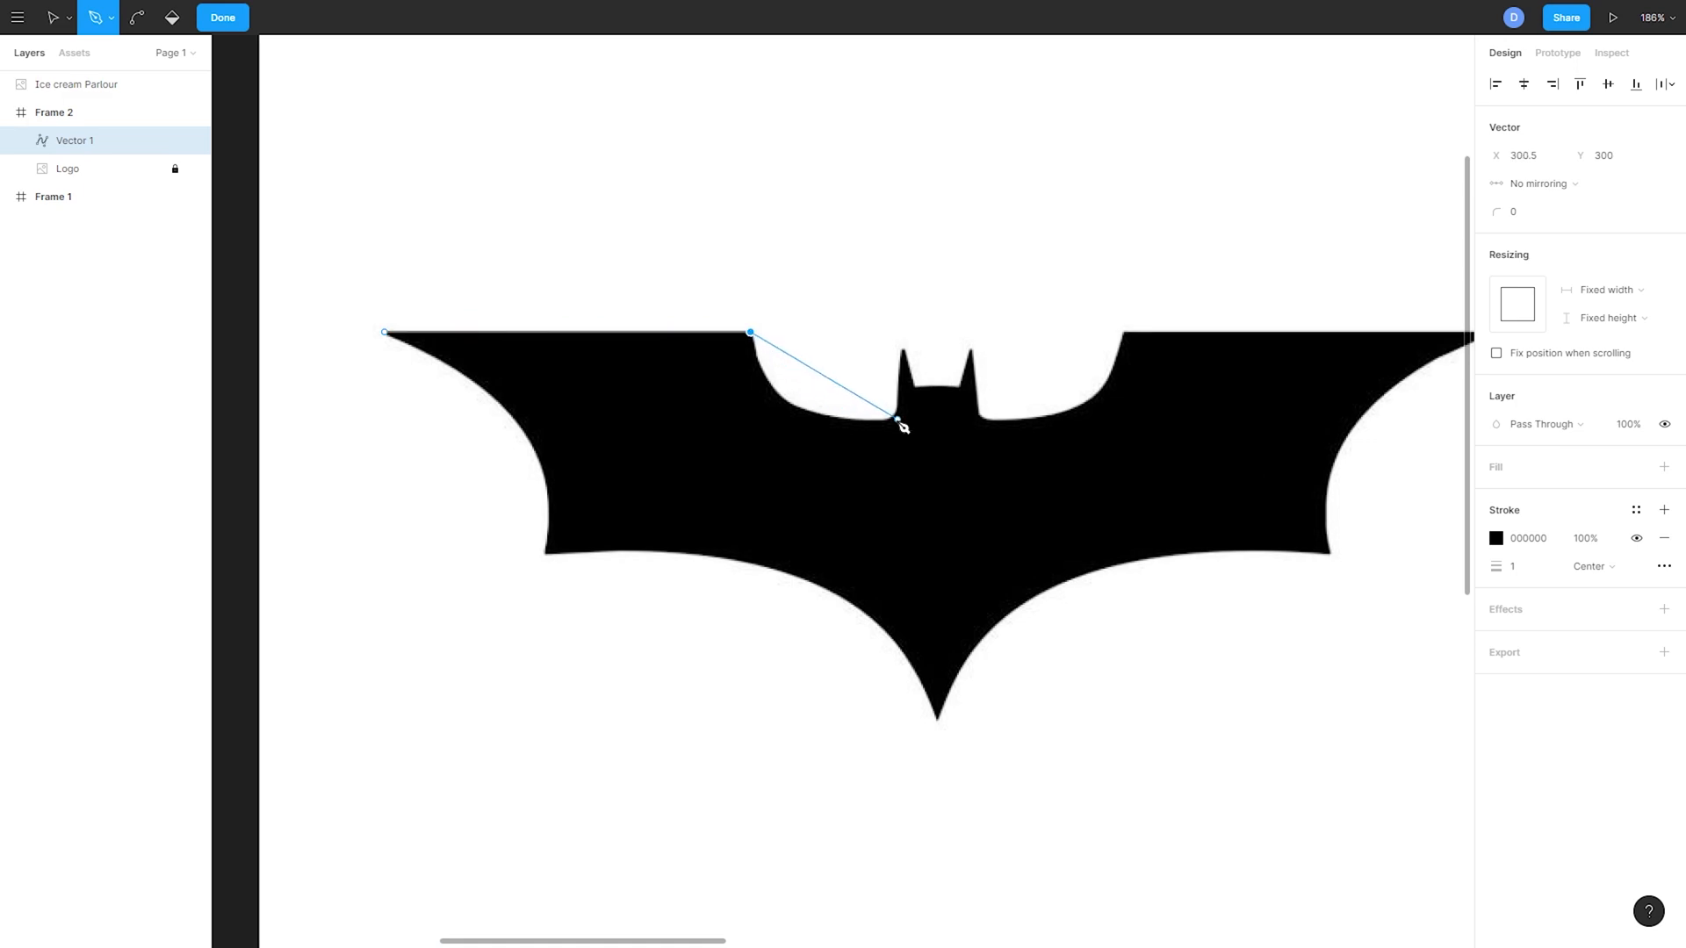
# - Continue the Pen path with straight segments through the left neck curve and around both ears to the right ear's base
pyautogui.click(808, 409)
pyautogui.click(791, 405)
pyautogui.click(895, 415)
pyautogui.click(902, 349)
pyautogui.click(914, 386)
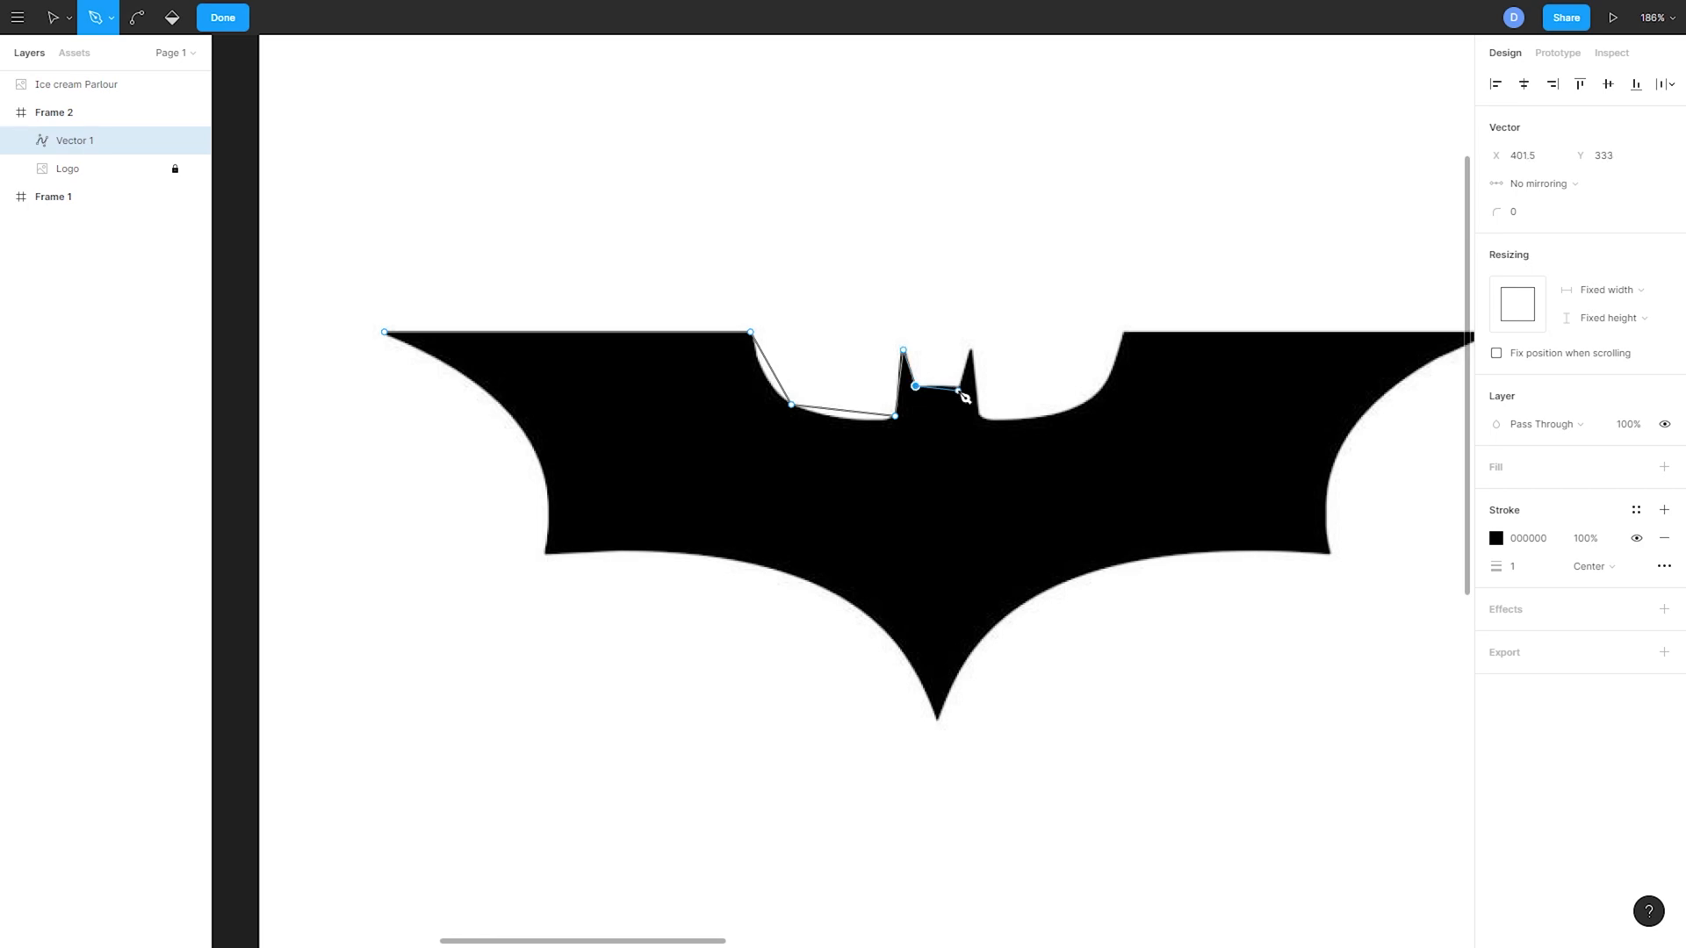
pyautogui.click(958, 386)
pyautogui.click(970, 350)
pyautogui.click(978, 416)
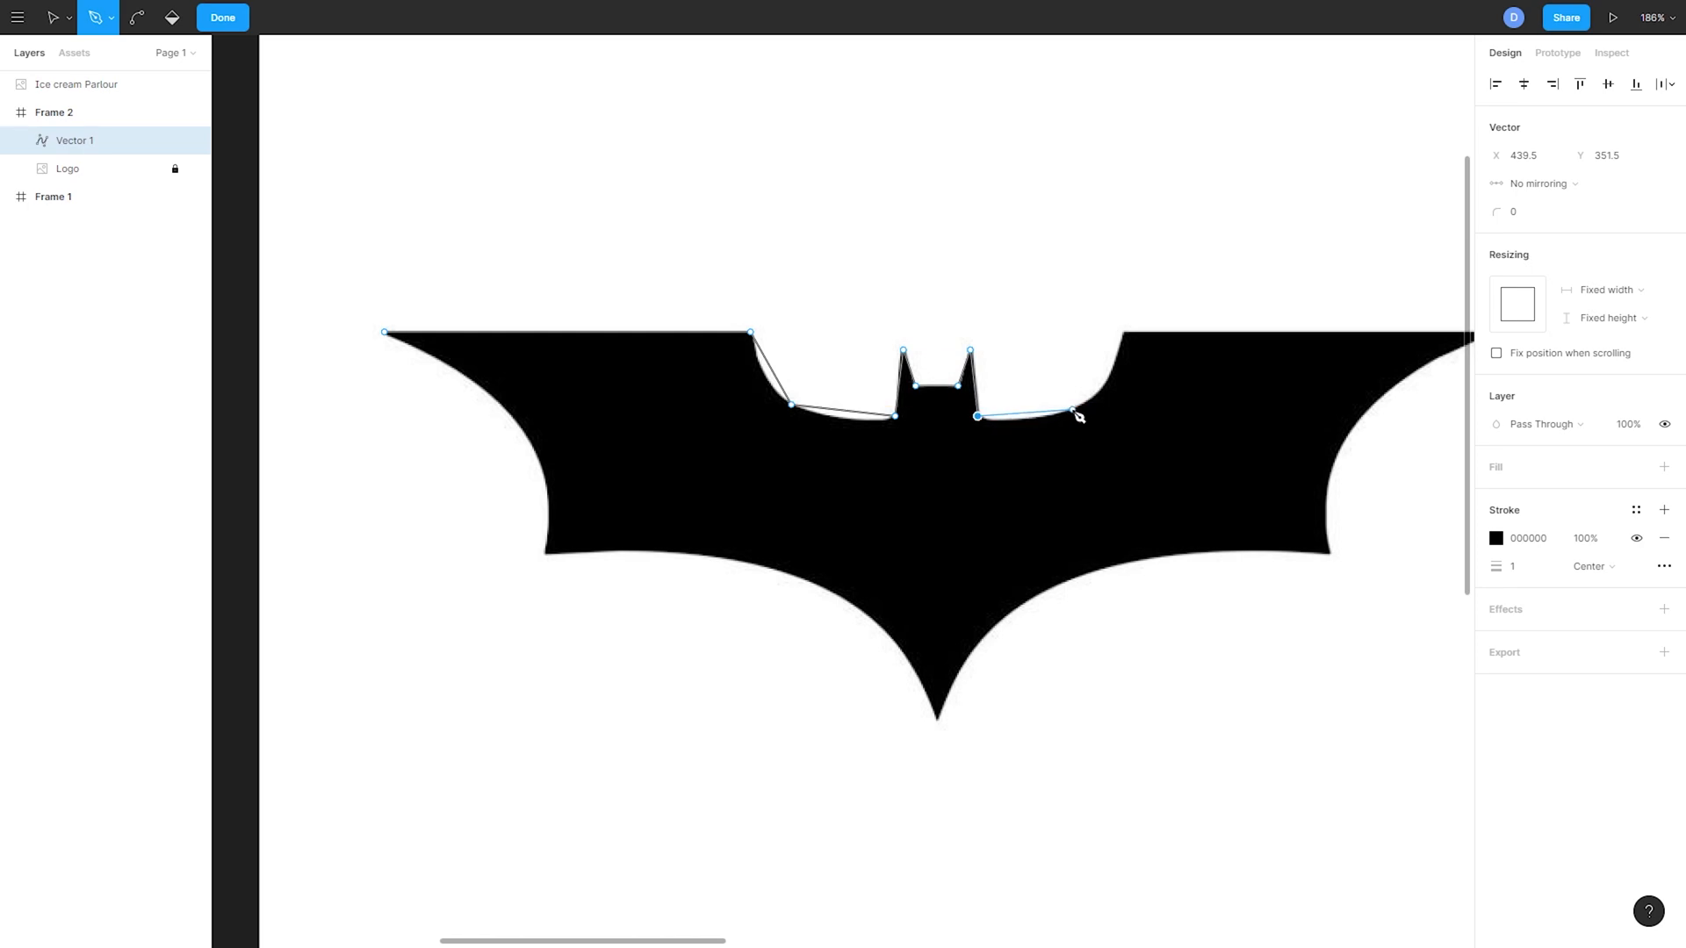
# - Continue the Pen path through the right neck curve to the right wing's inner corner and straight along to the right wing tip
pyautogui.click(1073, 411)
pyautogui.click(1081, 407)
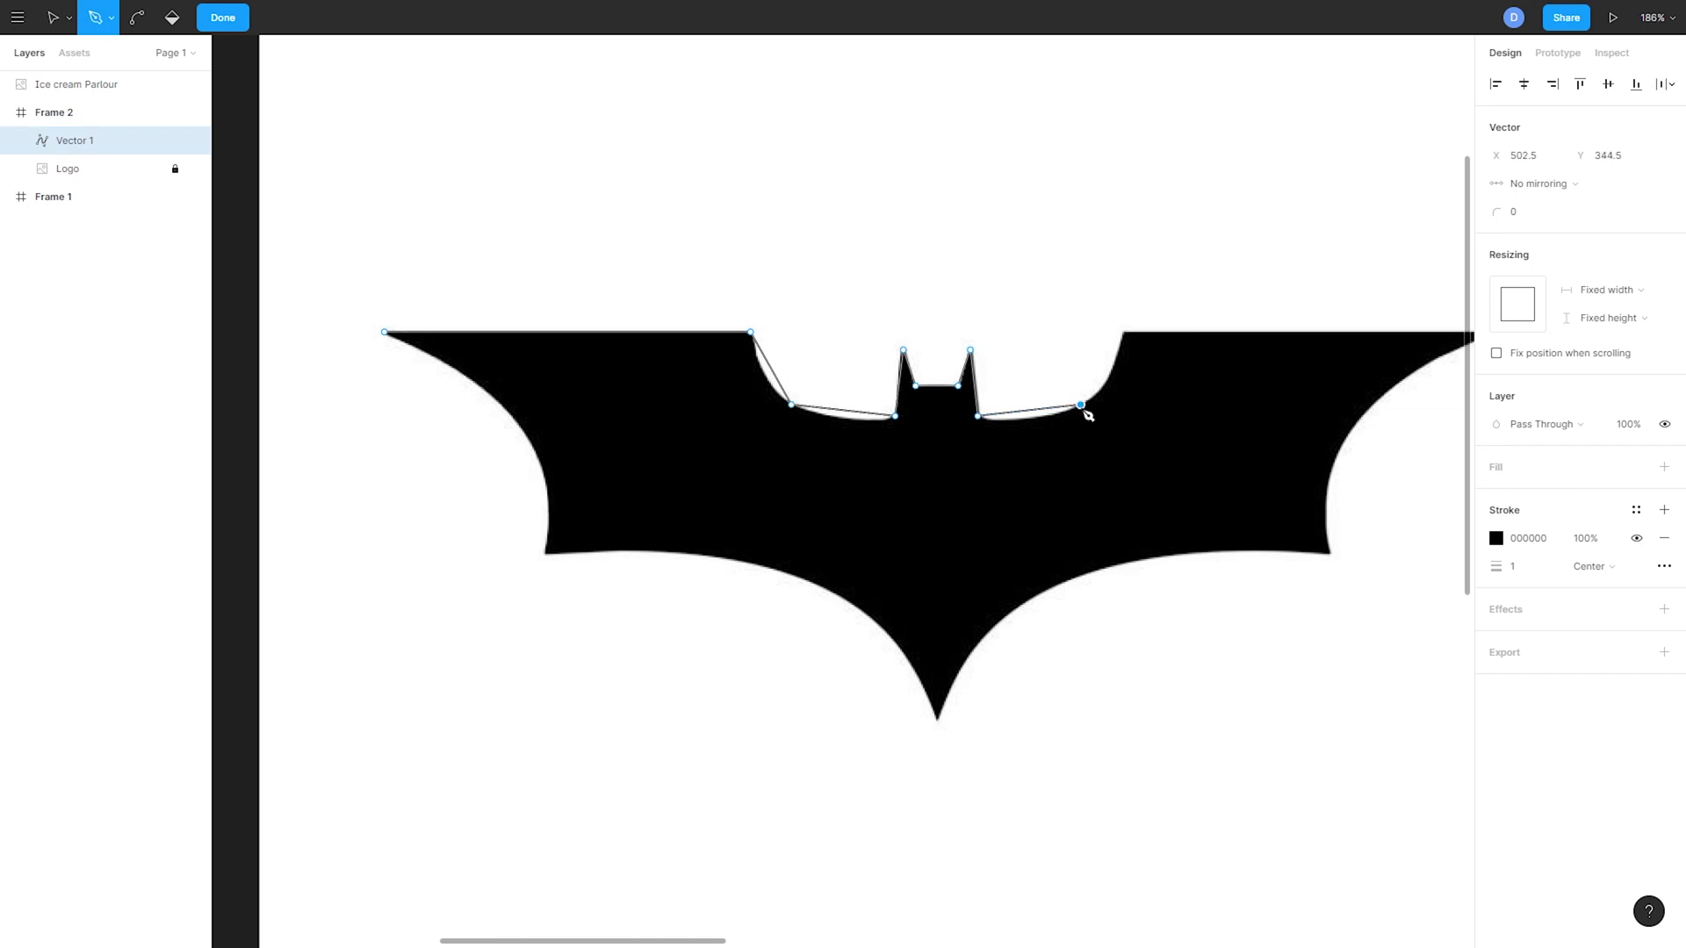
pyautogui.click(1126, 333)
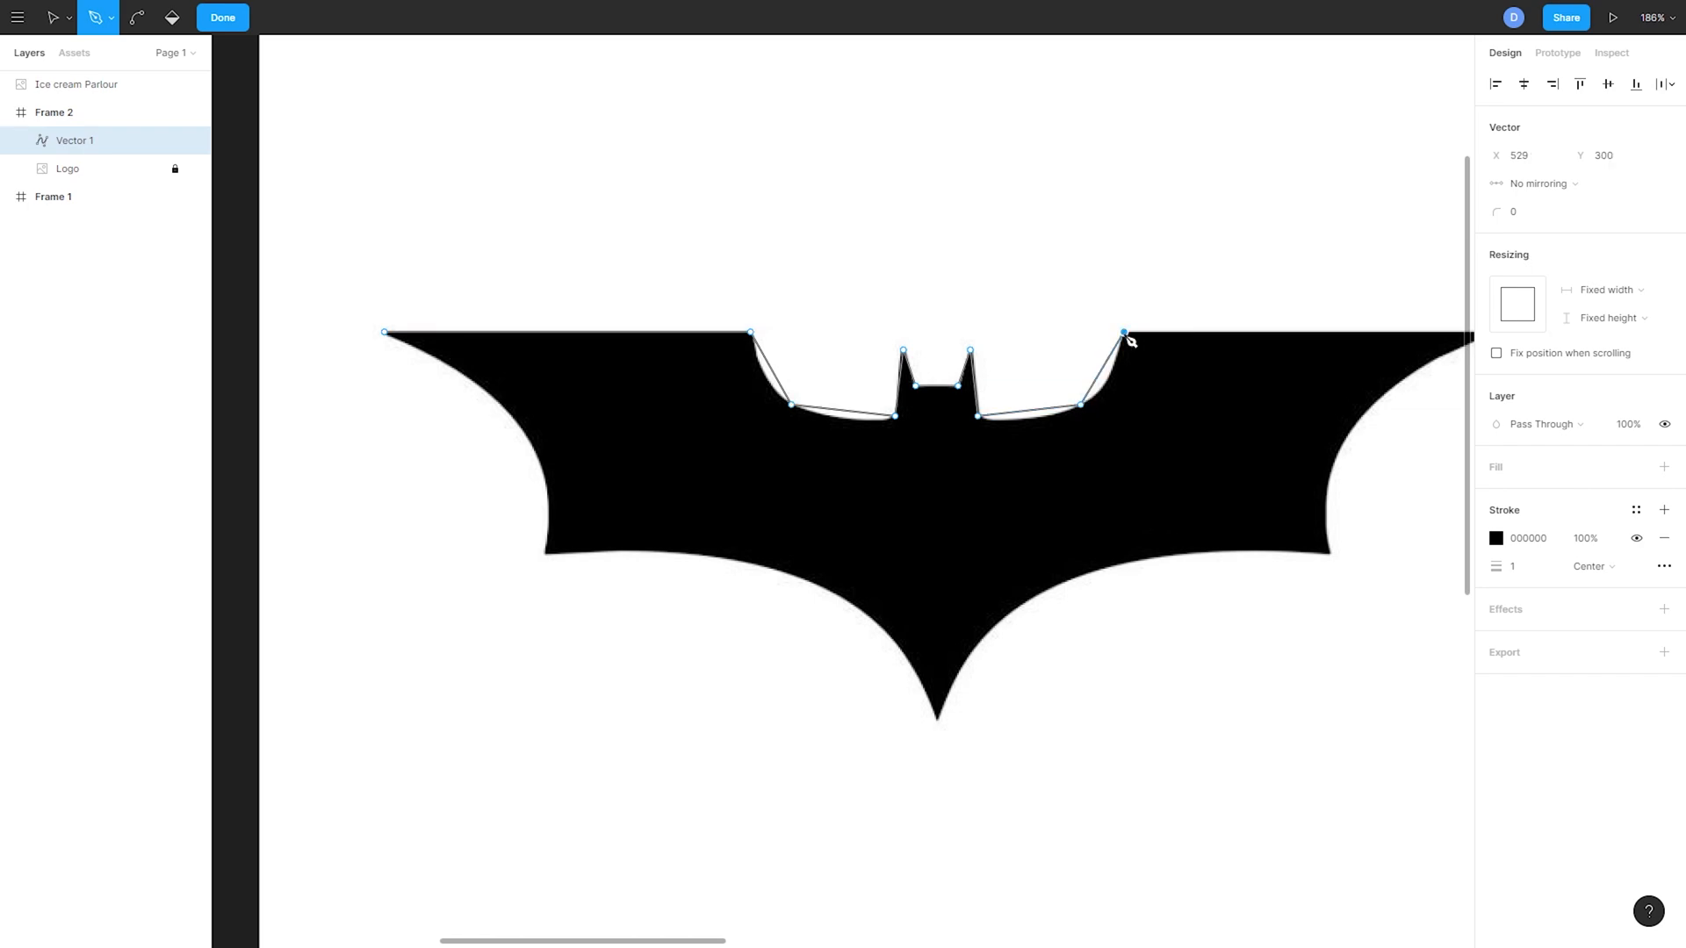
pyautogui.hscroll(3, 1317, 331)
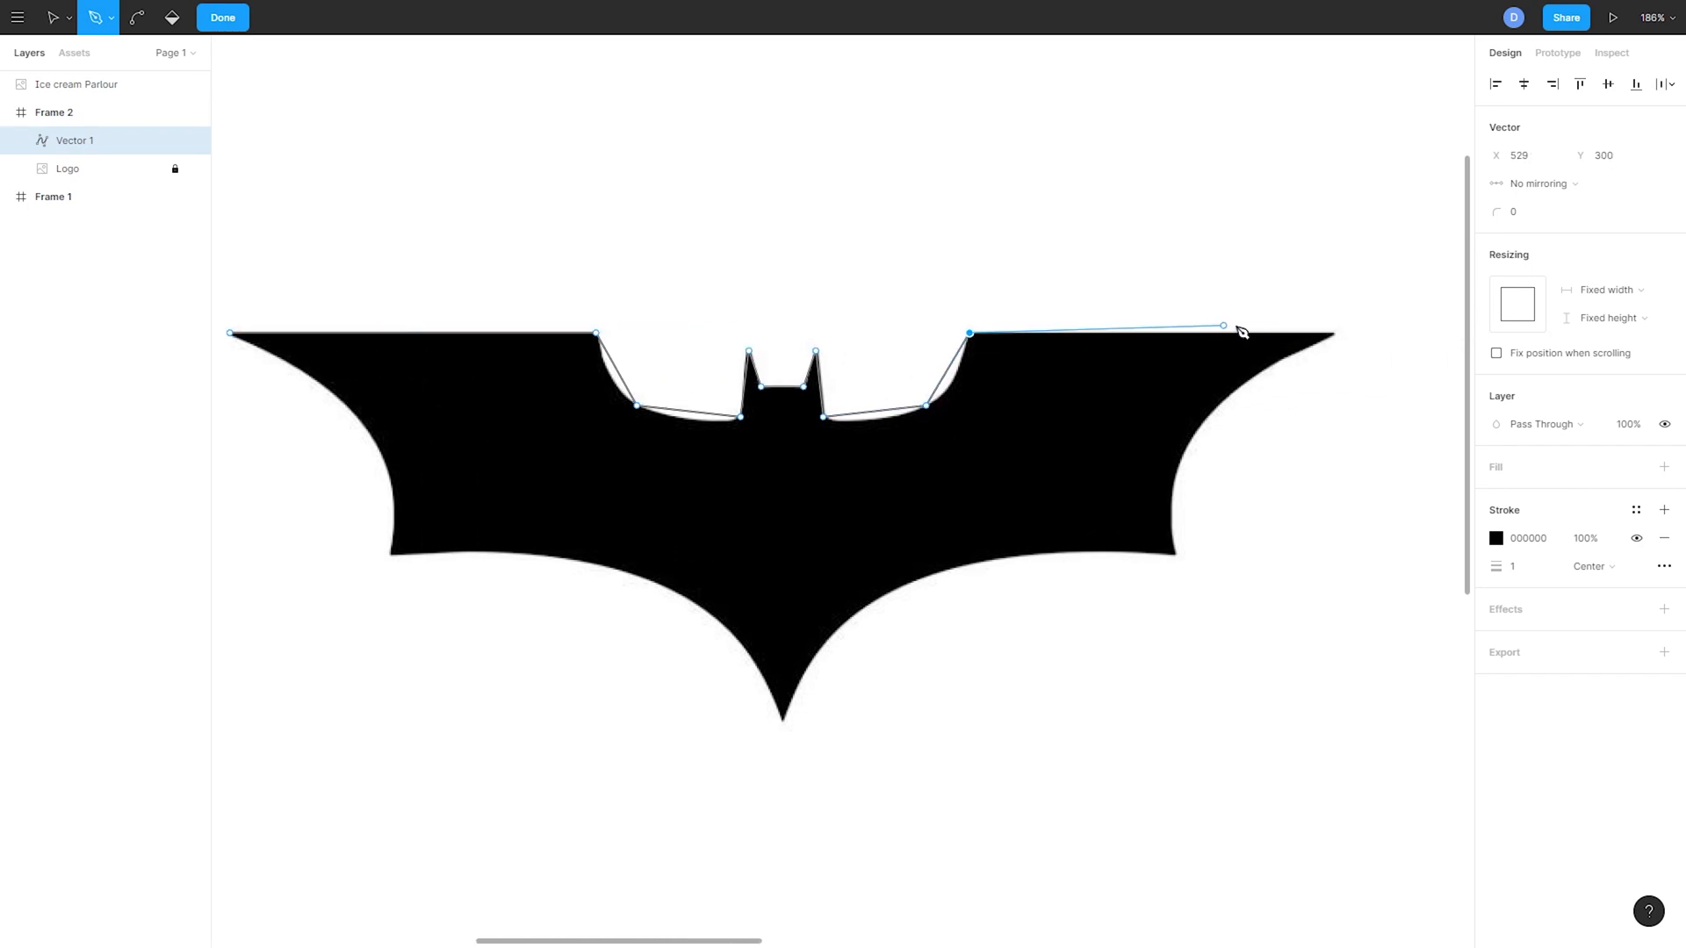
pyautogui.click(1336, 334)
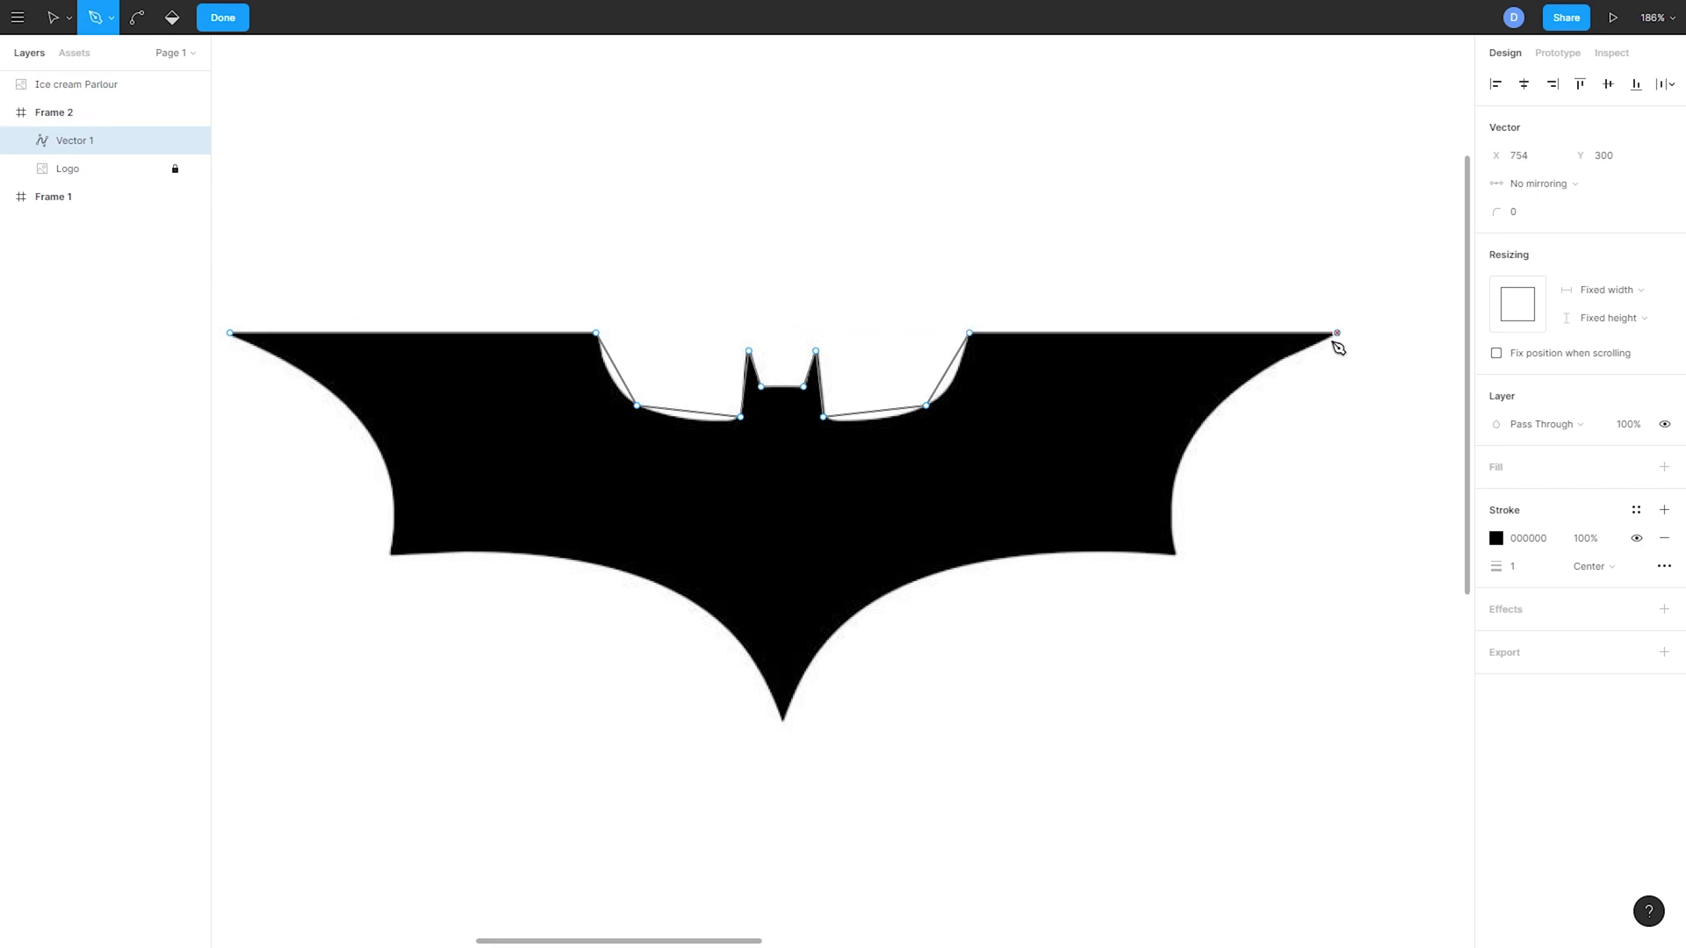
# - Trace straight through the right wing's lower corner, the bottom point and the left lower corner, close the path at the left wing tip and finish editing
pyautogui.click(1177, 556)
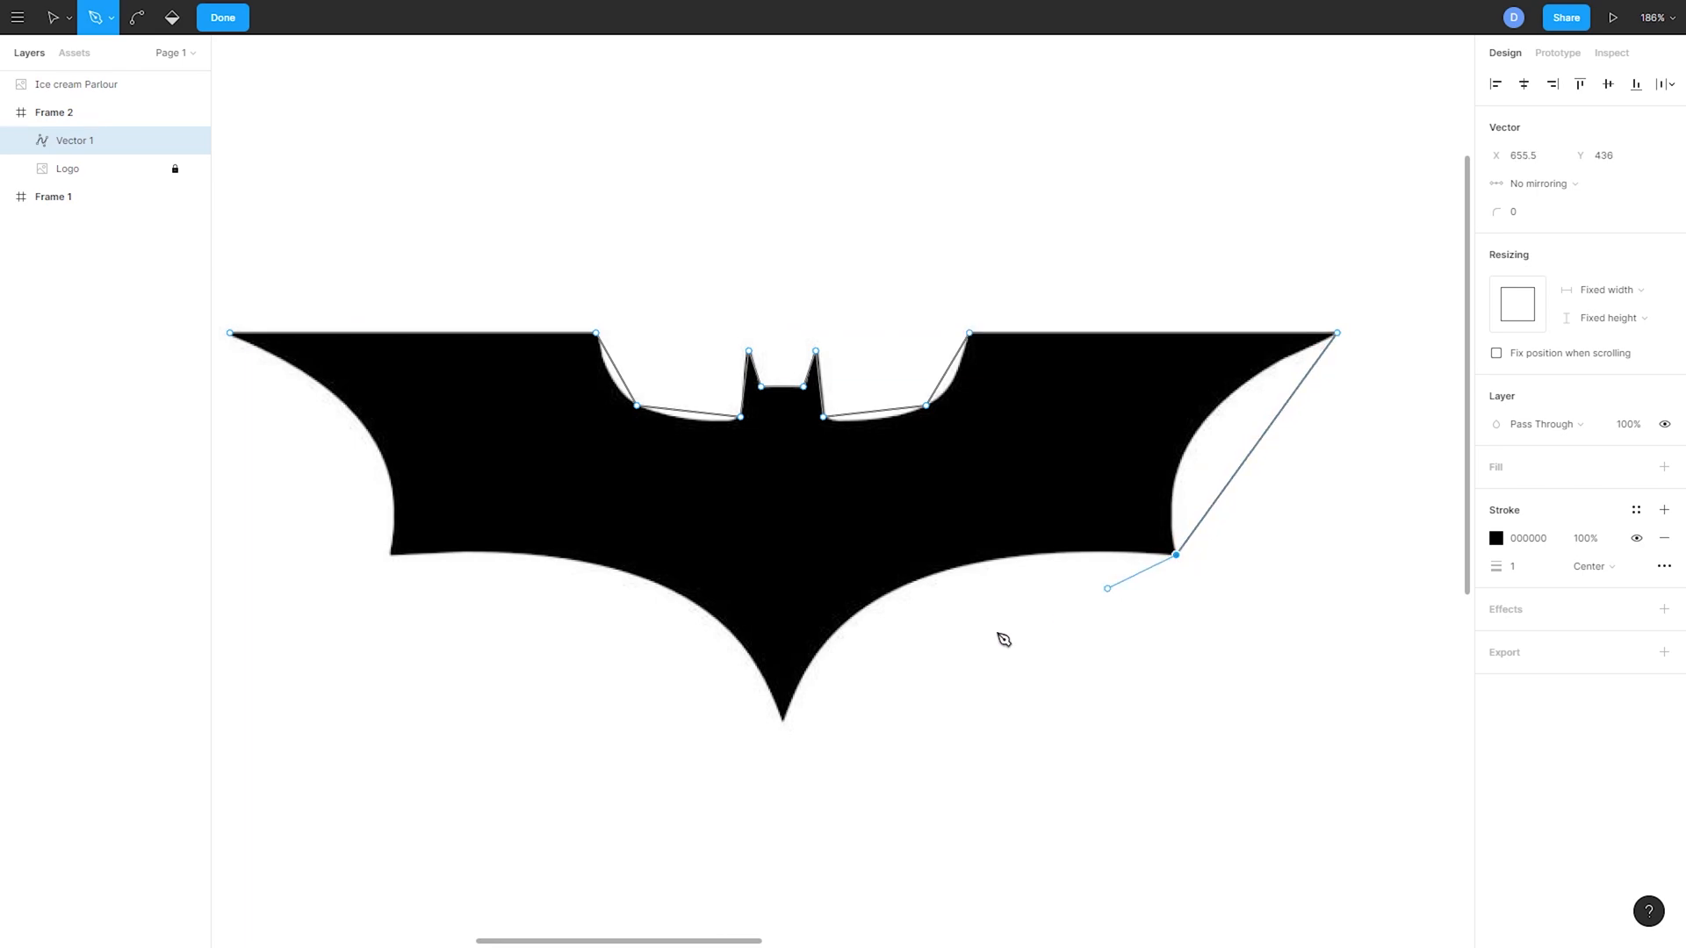
pyautogui.click(784, 723)
pyautogui.click(392, 555)
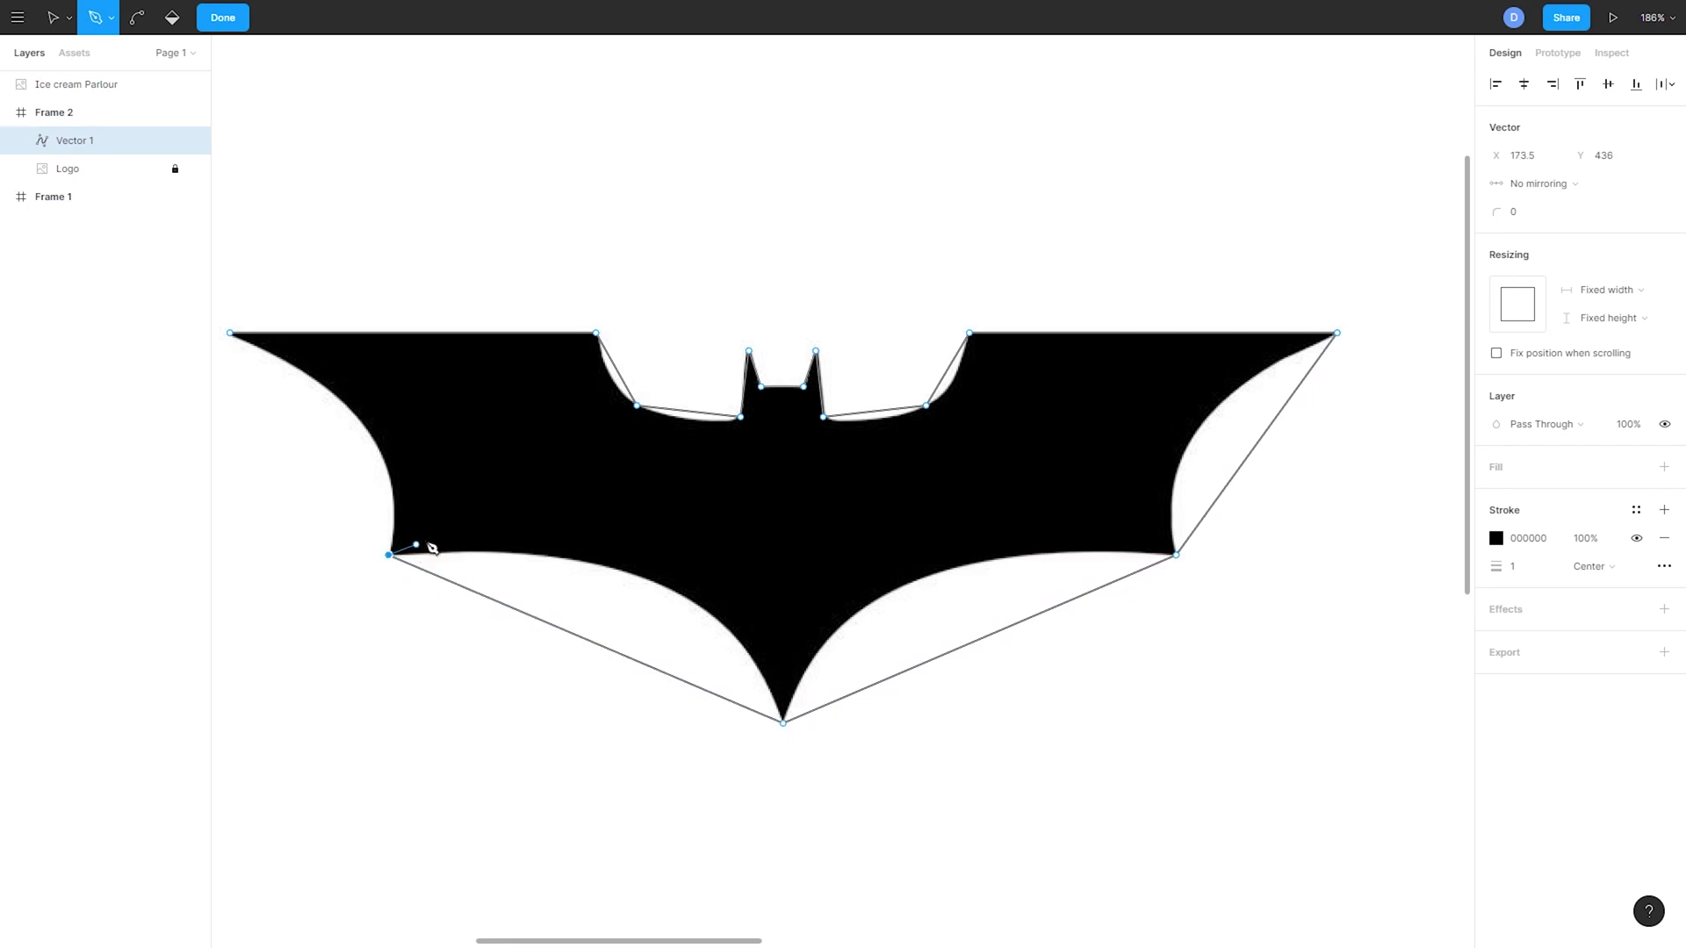
pyautogui.hscroll(-5, 396, 557)
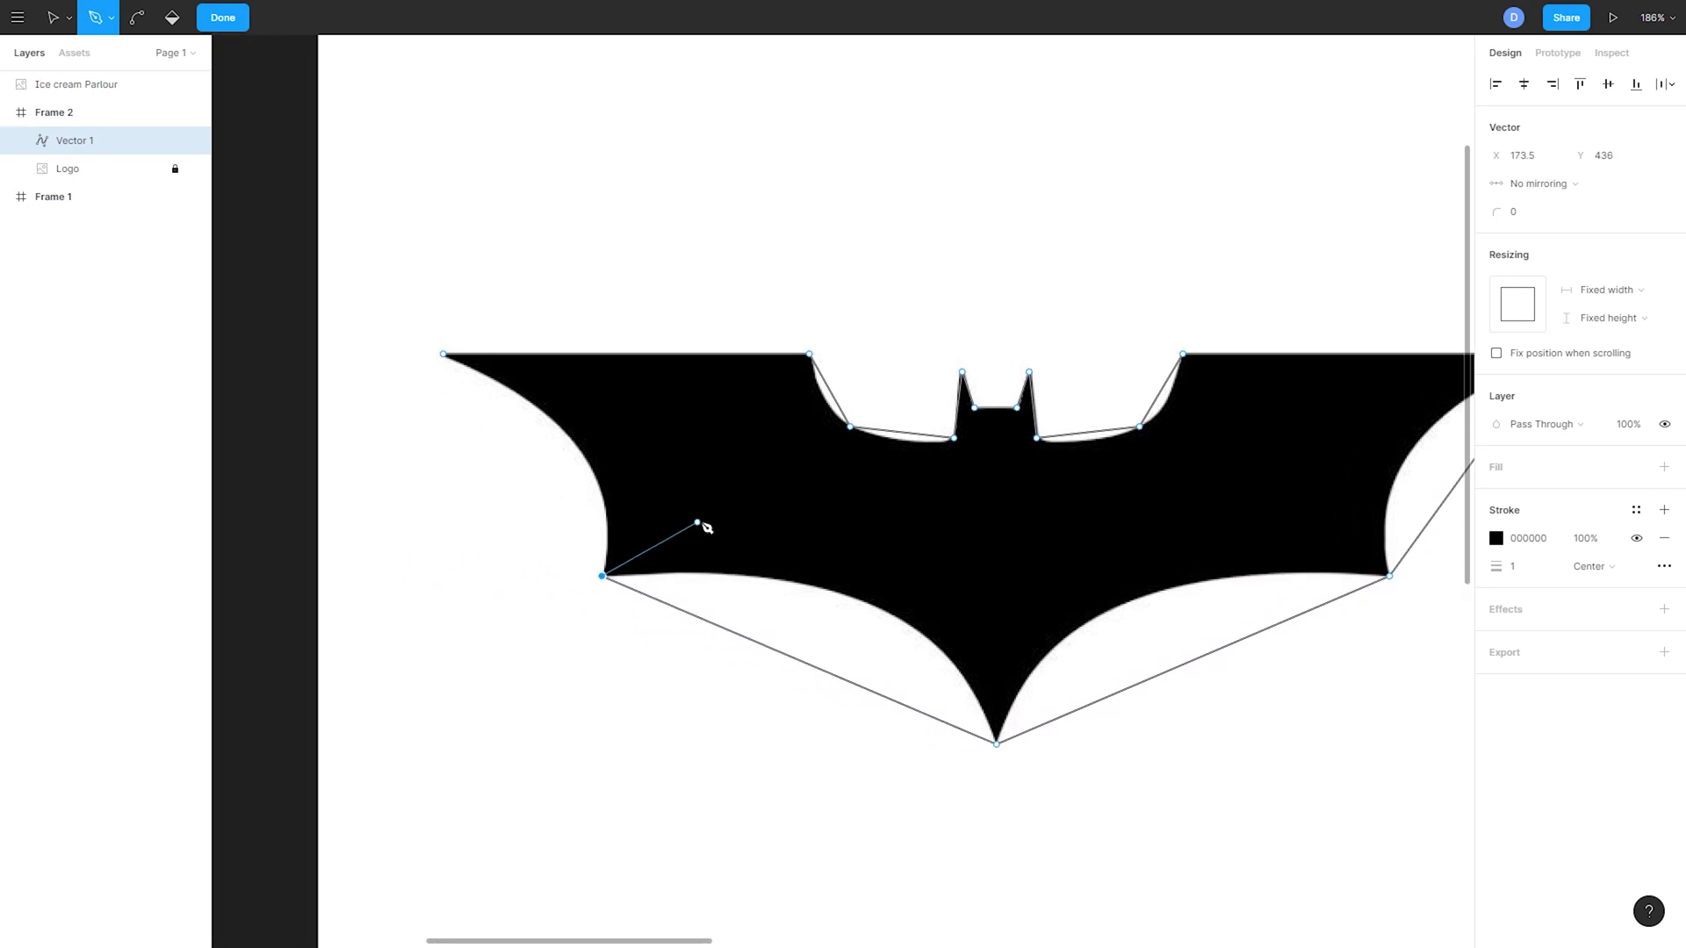
pyautogui.click(444, 355)
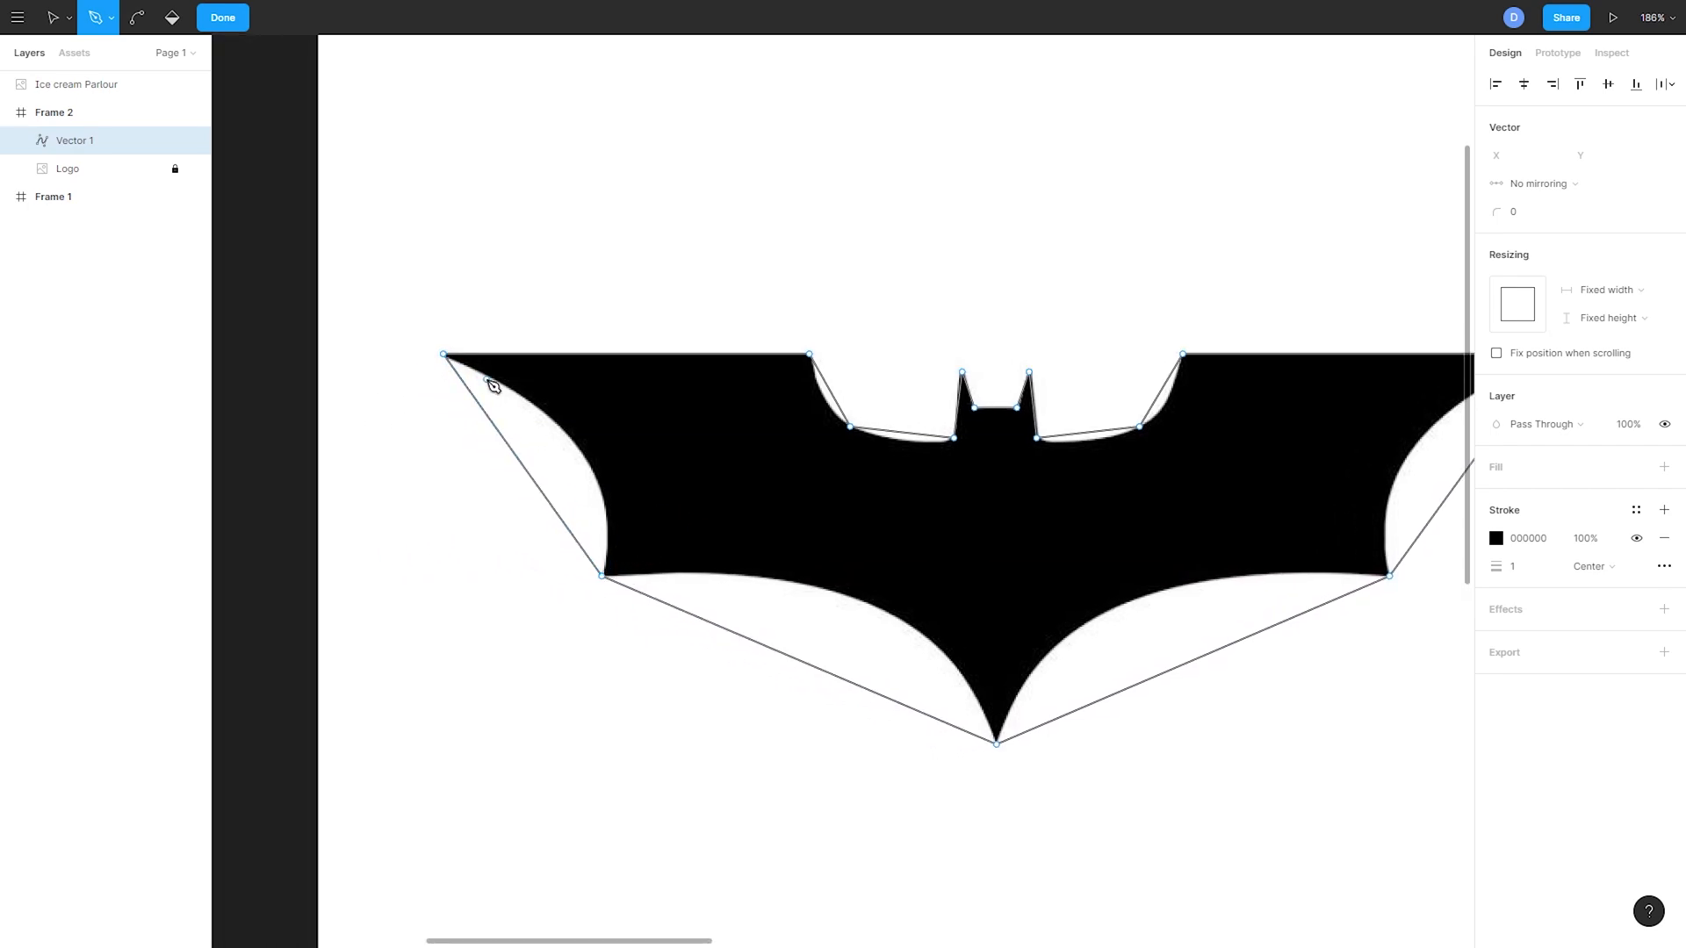
pyautogui.click(222, 17)
# - Reopen the vector for editing and bend its lower right edge to follow the logo's curve down to the bottom point
pyautogui.scroll(-2, 1117, 434)
pyautogui.hscroll(2, 1117, 435)
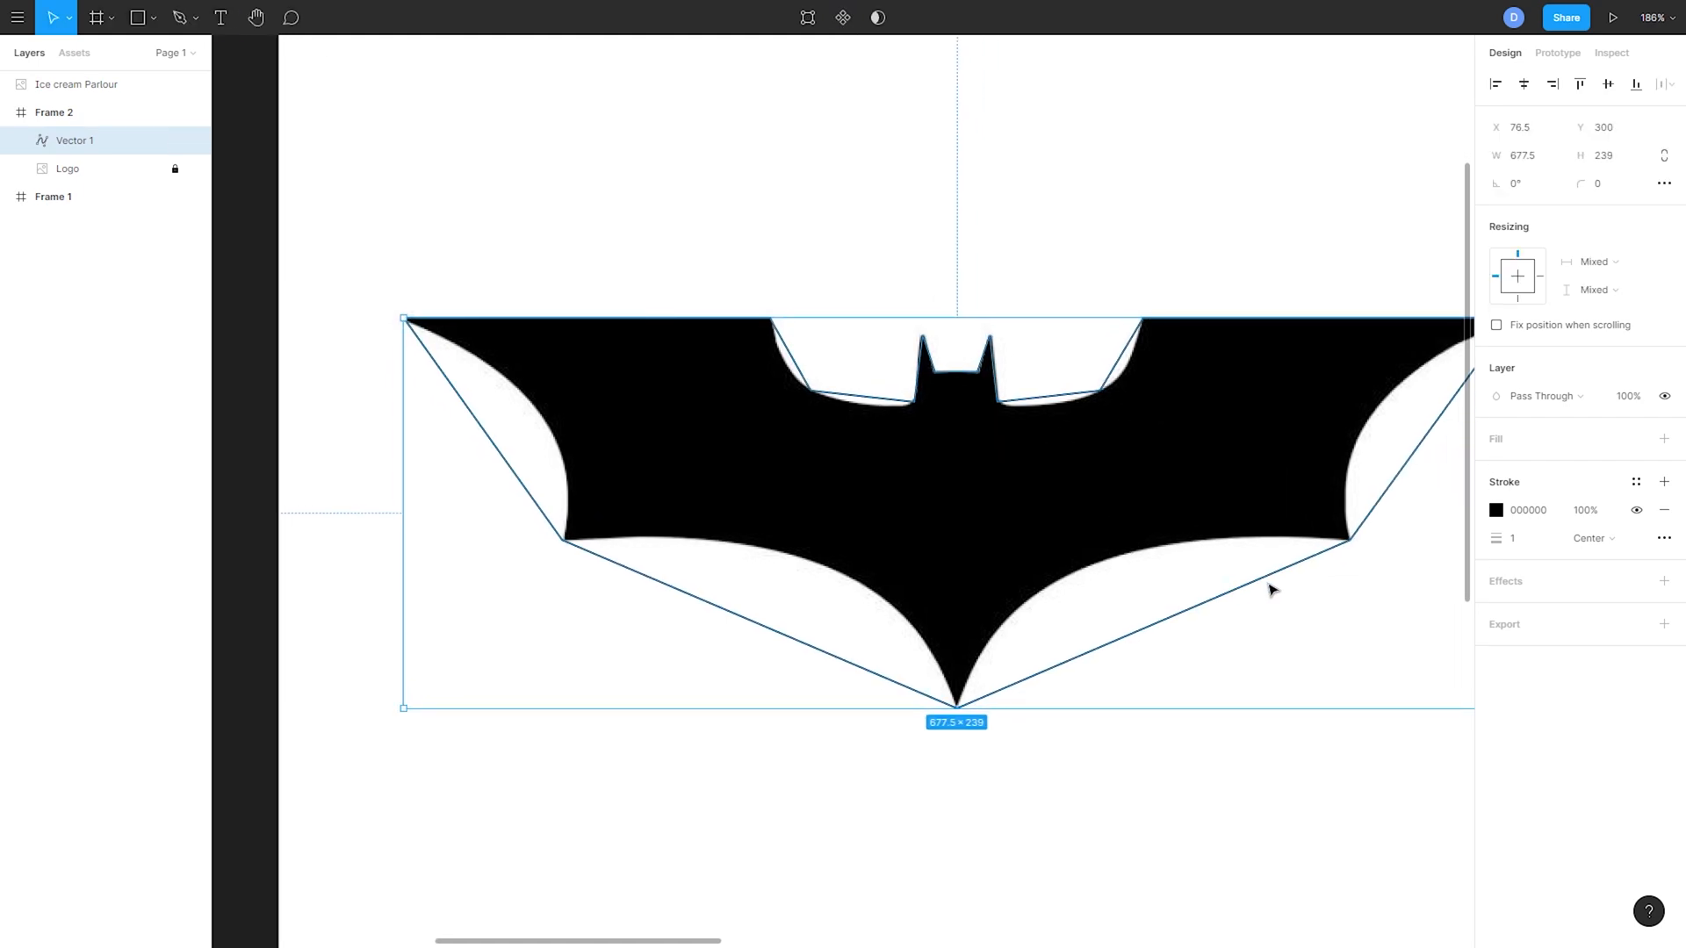
pyautogui.doubleClick(1168, 623)
pyautogui.scroll(-2, 1134, 562)
pyautogui.hscroll(2, 1133, 561)
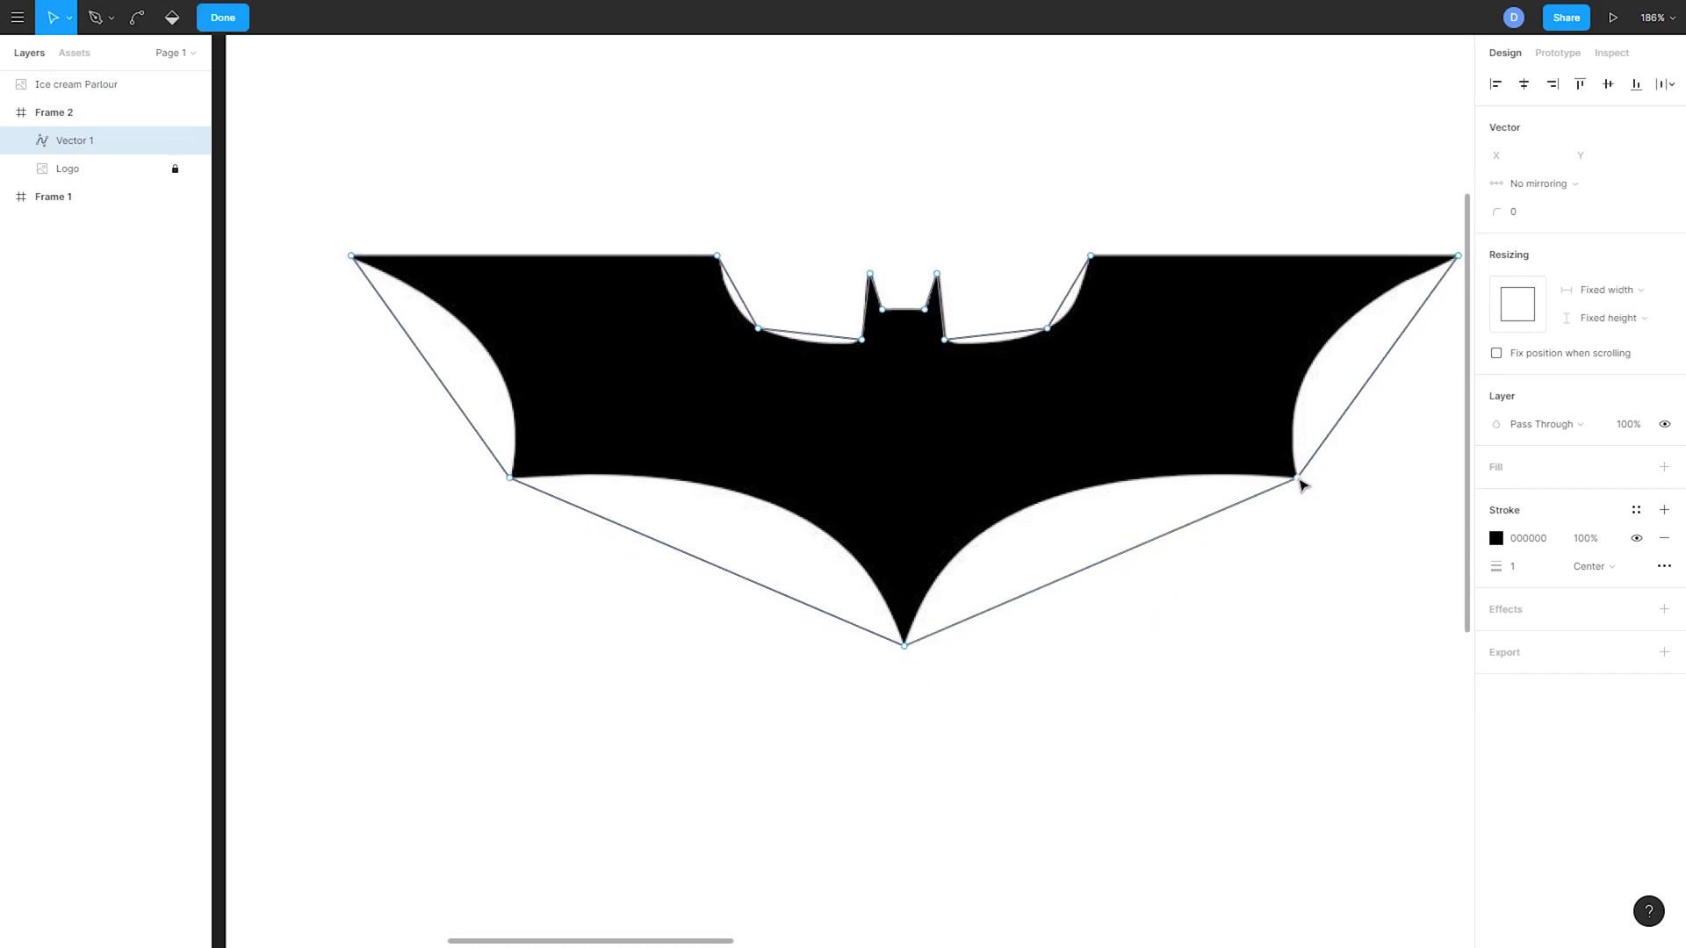
pyautogui.press('ctrl')
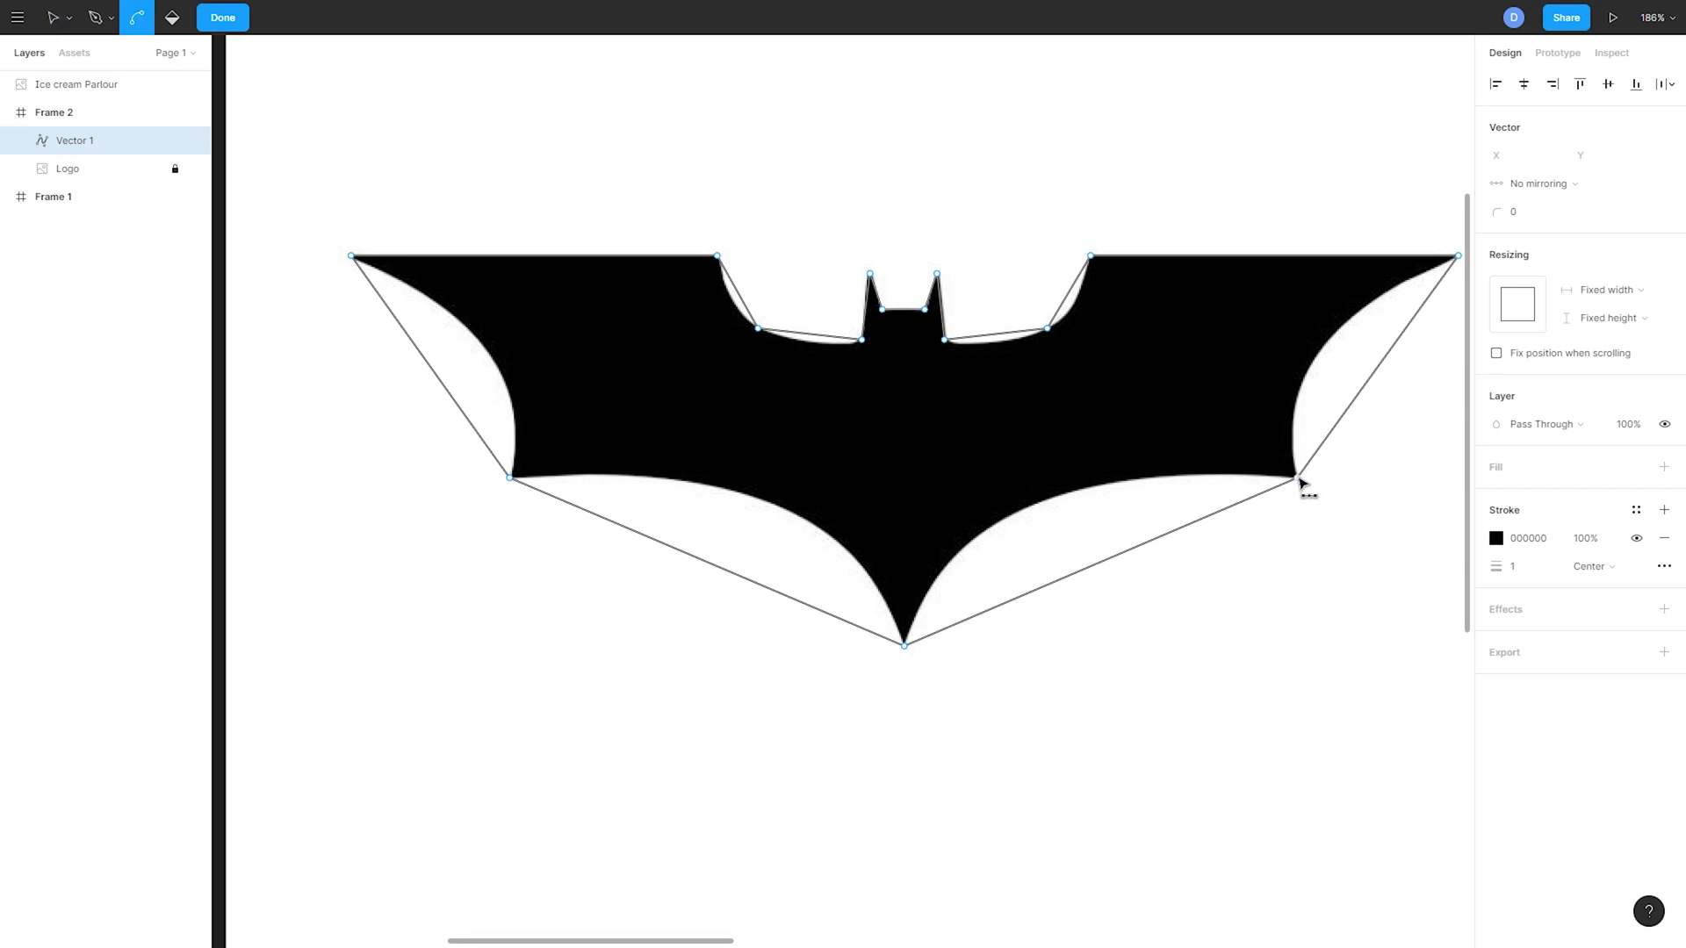
pyautogui.moveTo(1297, 478); pyautogui.dragTo(1377, 406)
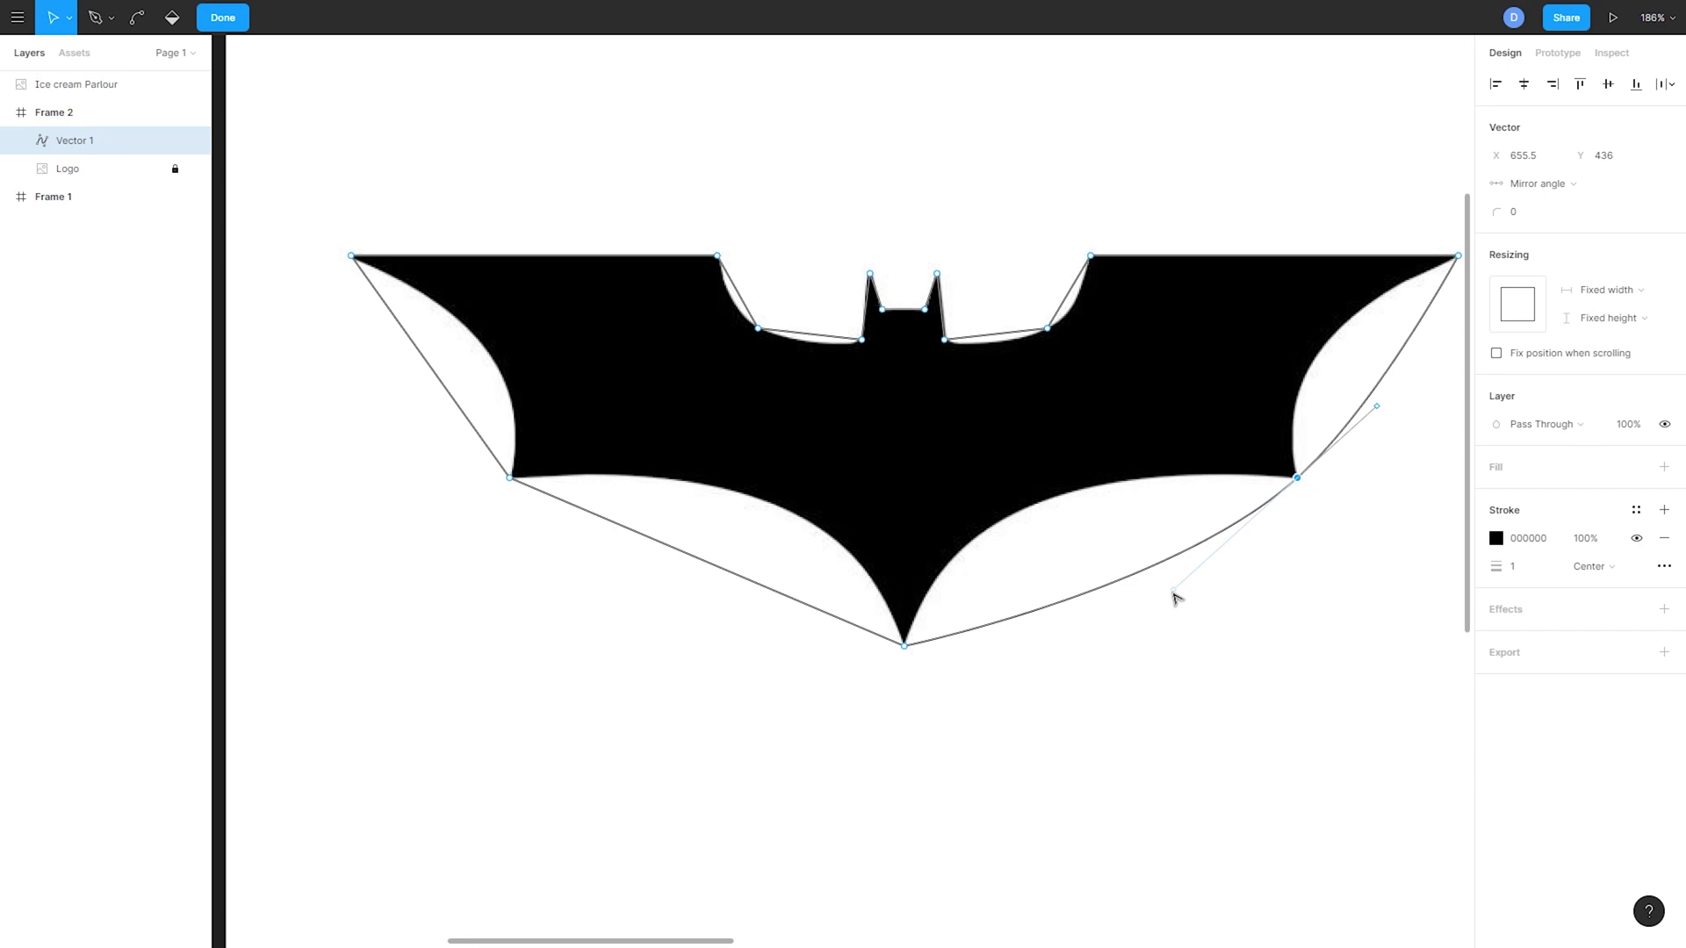
pyautogui.moveTo(1175, 591); pyautogui.dragTo(933, 443)
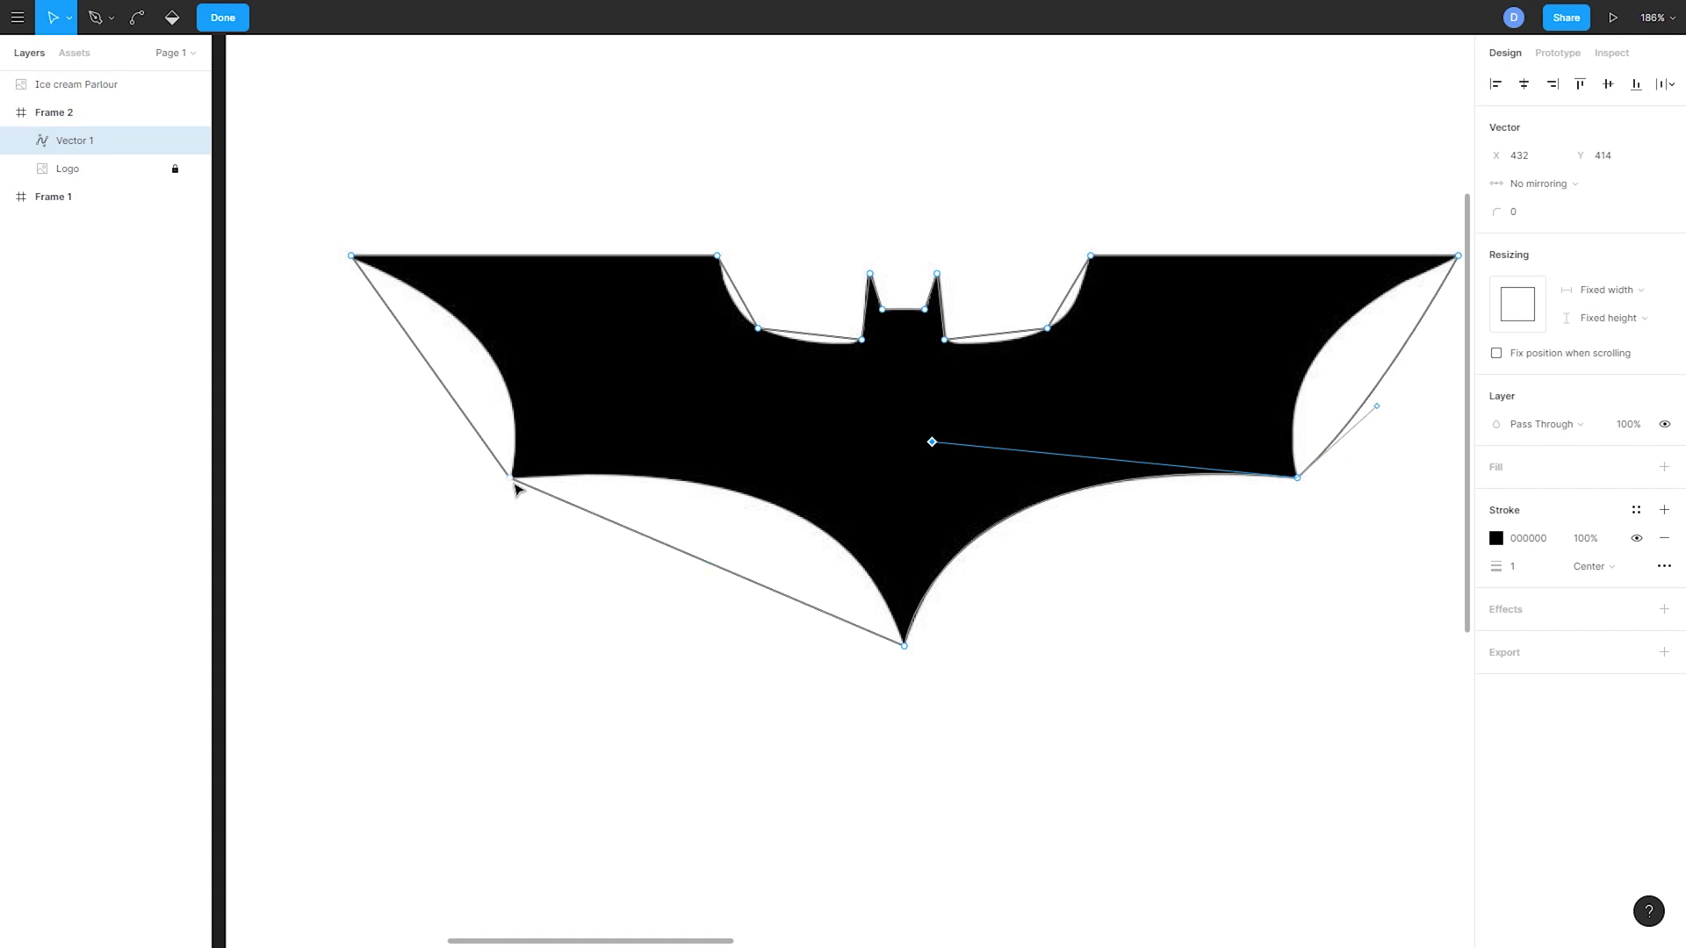
# - Pull handles from the left wing's lower corner and bend its lower and outer edges to follow the logo
pyautogui.moveTo(511, 481); pyautogui.dragTo(575, 516)
pyautogui.moveTo(633, 591); pyautogui.dragTo(612, 553)
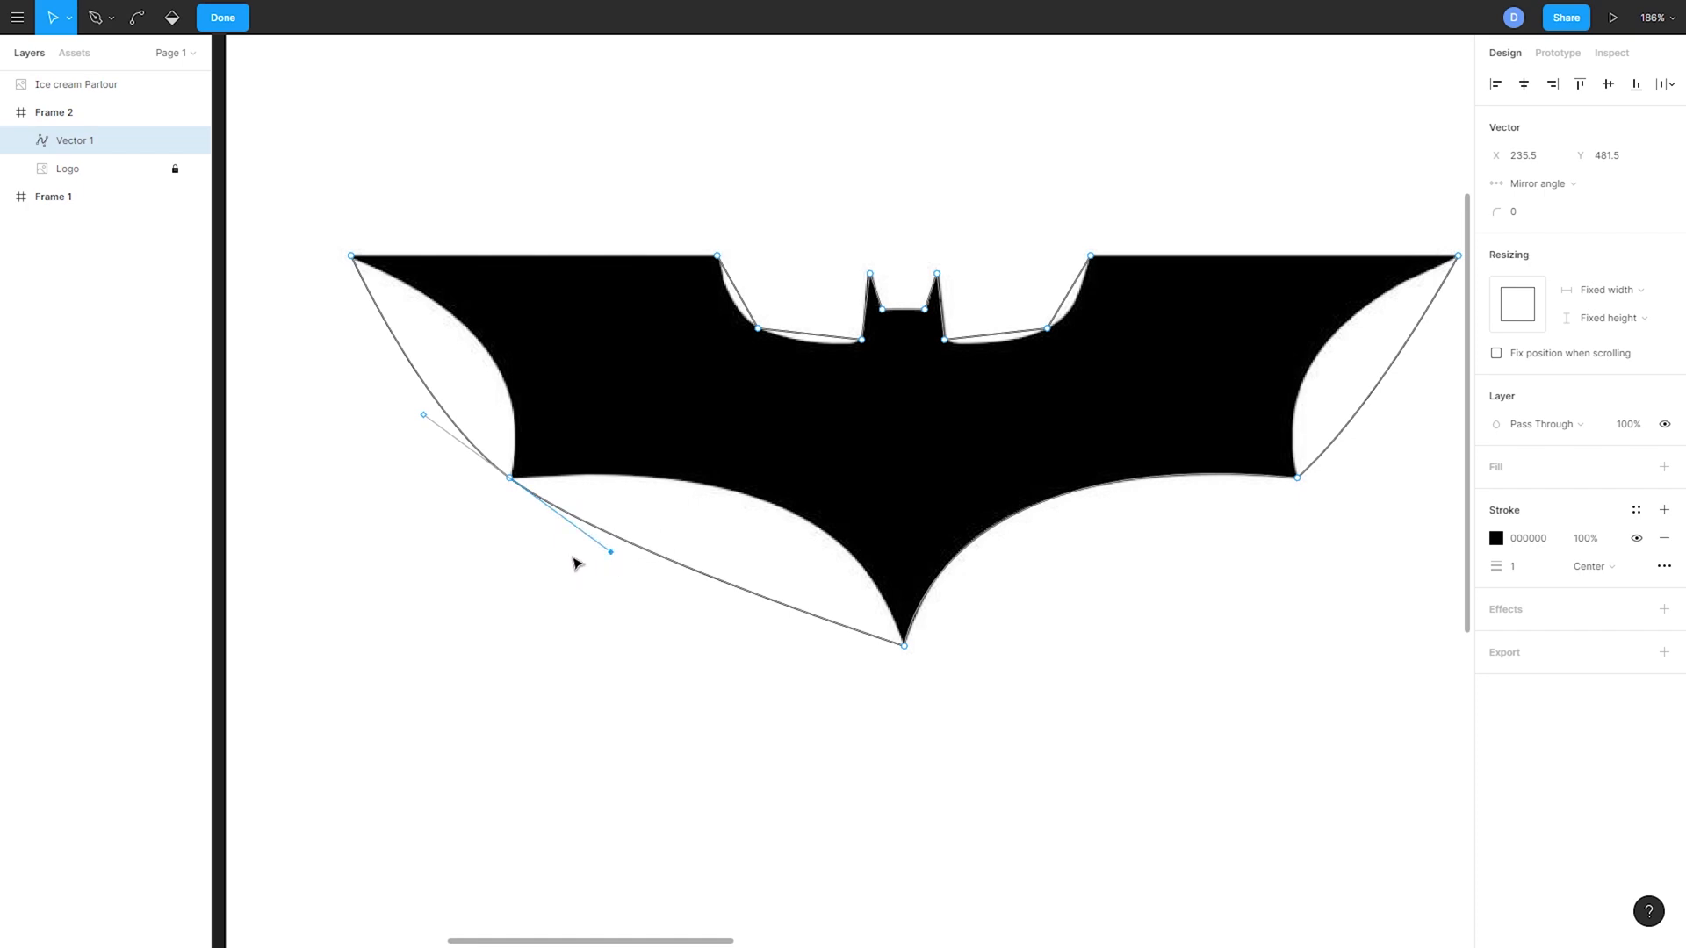
pyautogui.moveTo(610, 551); pyautogui.dragTo(881, 449)
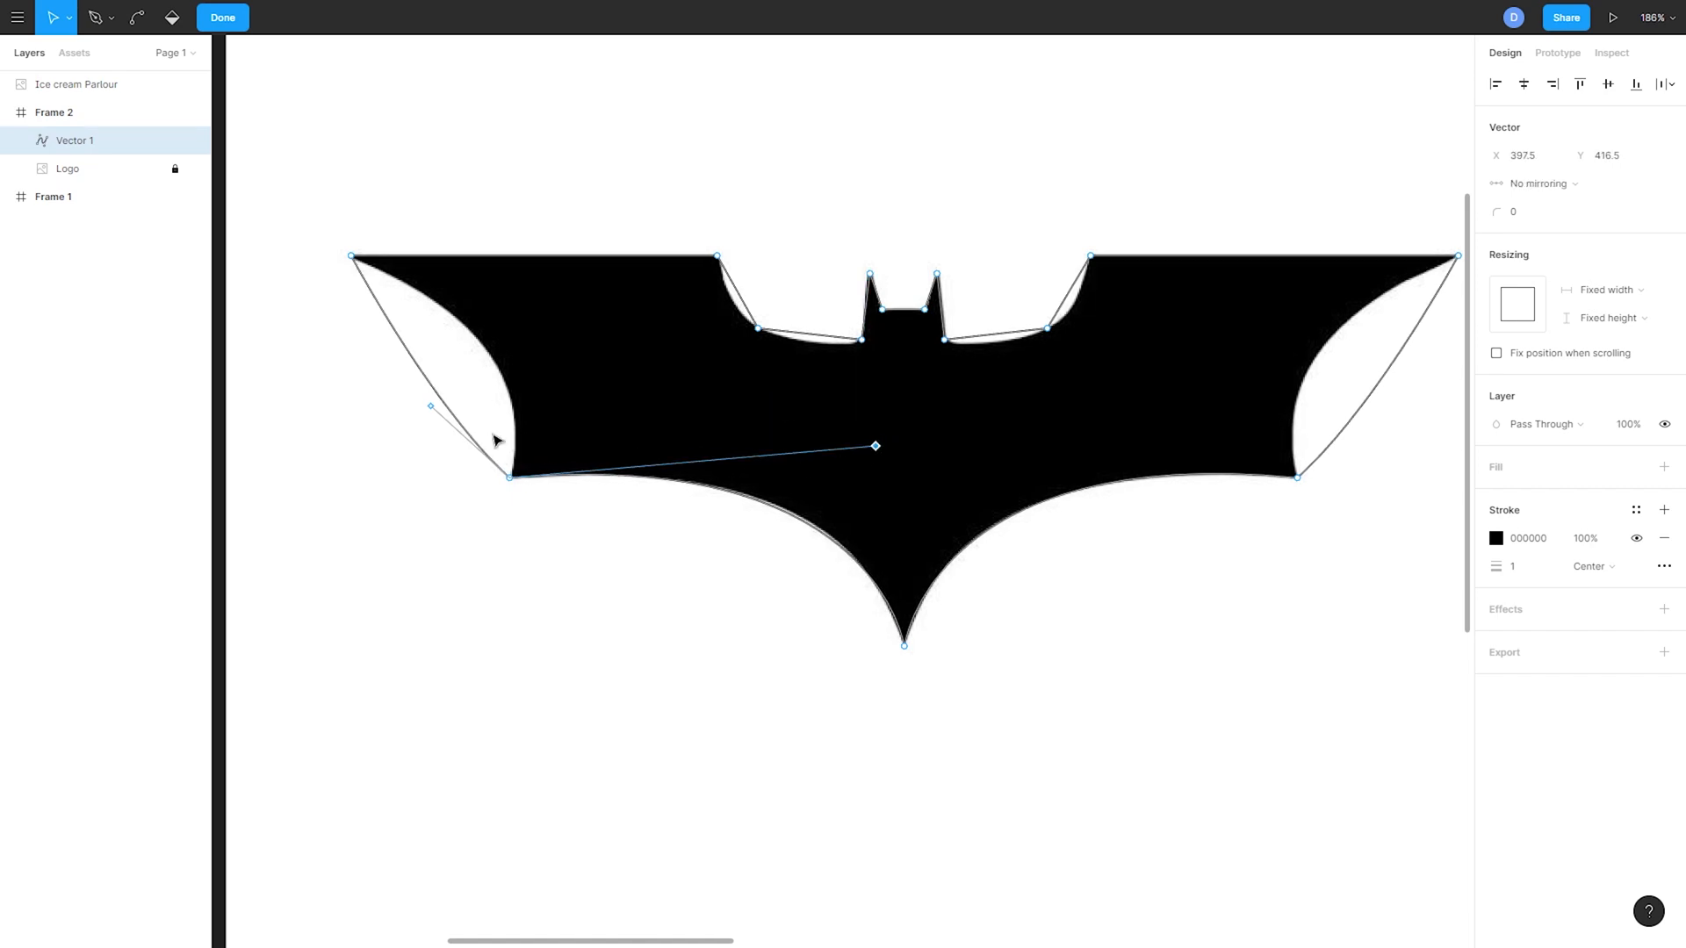
pyautogui.moveTo(431, 406); pyautogui.dragTo(555, 333)
# - Bend the right wing's outer edge to follow the logo by adjusting the handle at its lower corner
pyautogui.click(1351, 419)
pyautogui.moveTo(1392, 334); pyautogui.dragTo(1027, 409)
pyautogui.moveTo(1010, 482); pyautogui.dragTo(1123, 443)
# - Curve the right and left neck segments beside the ears to match the logo, using handles on their middle points
pyautogui.scroll(4, 942, 410)
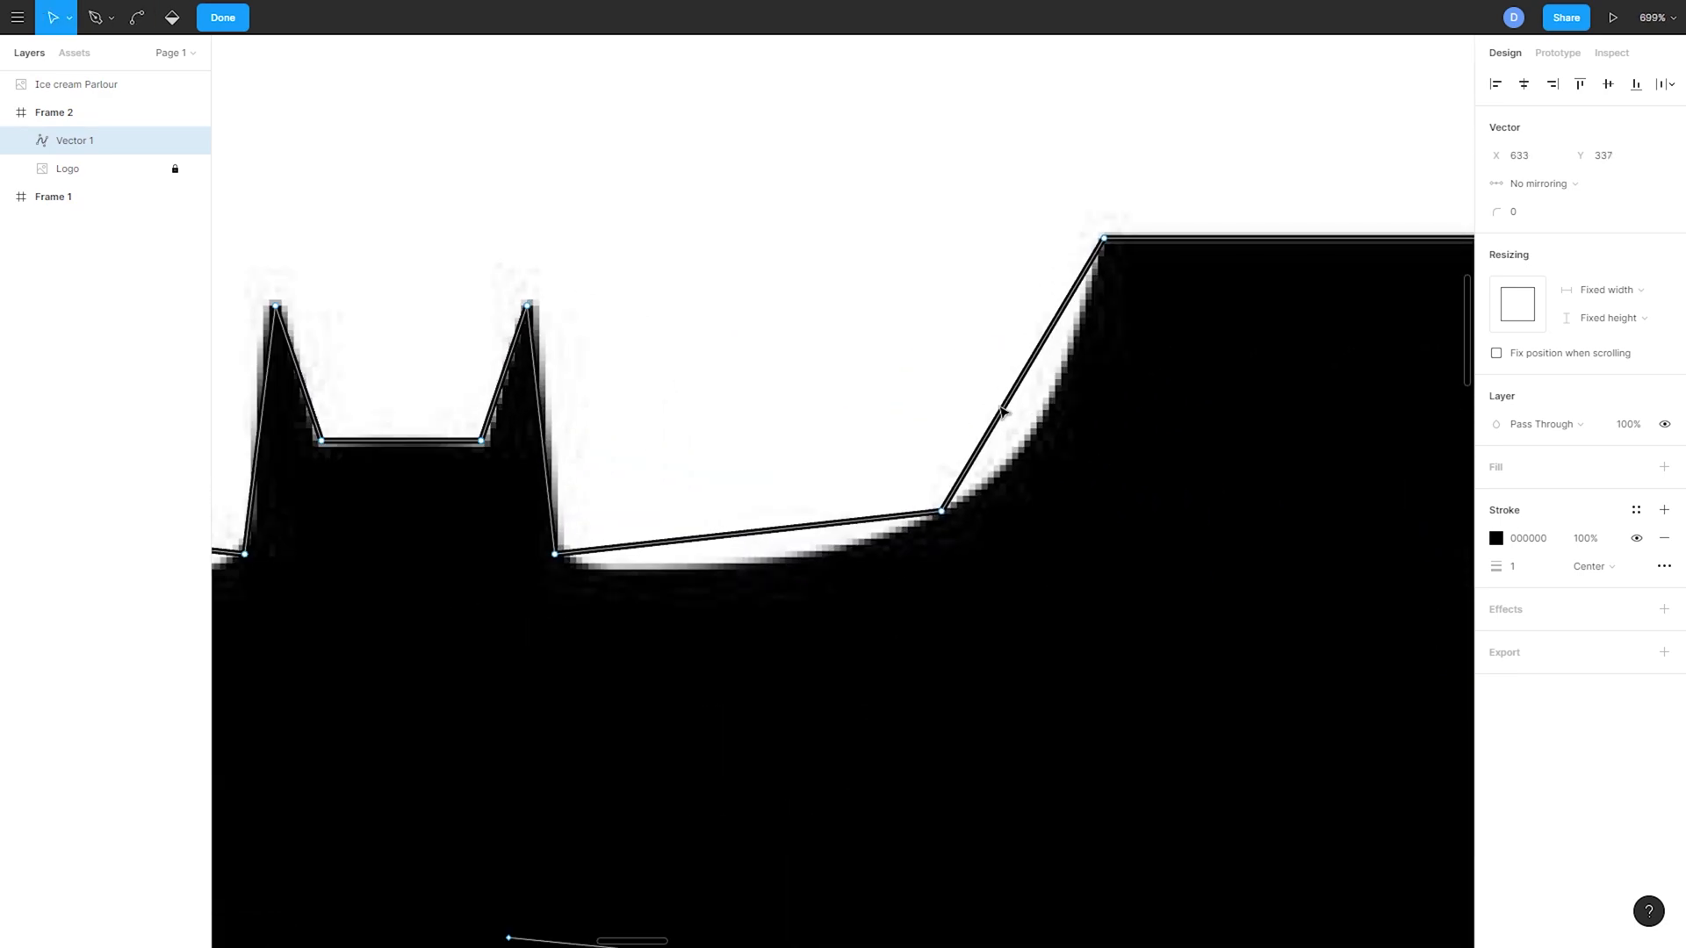
pyautogui.hscroll(1, 990, 411)
pyautogui.moveTo(892, 529); pyautogui.dragTo(1034, 457)
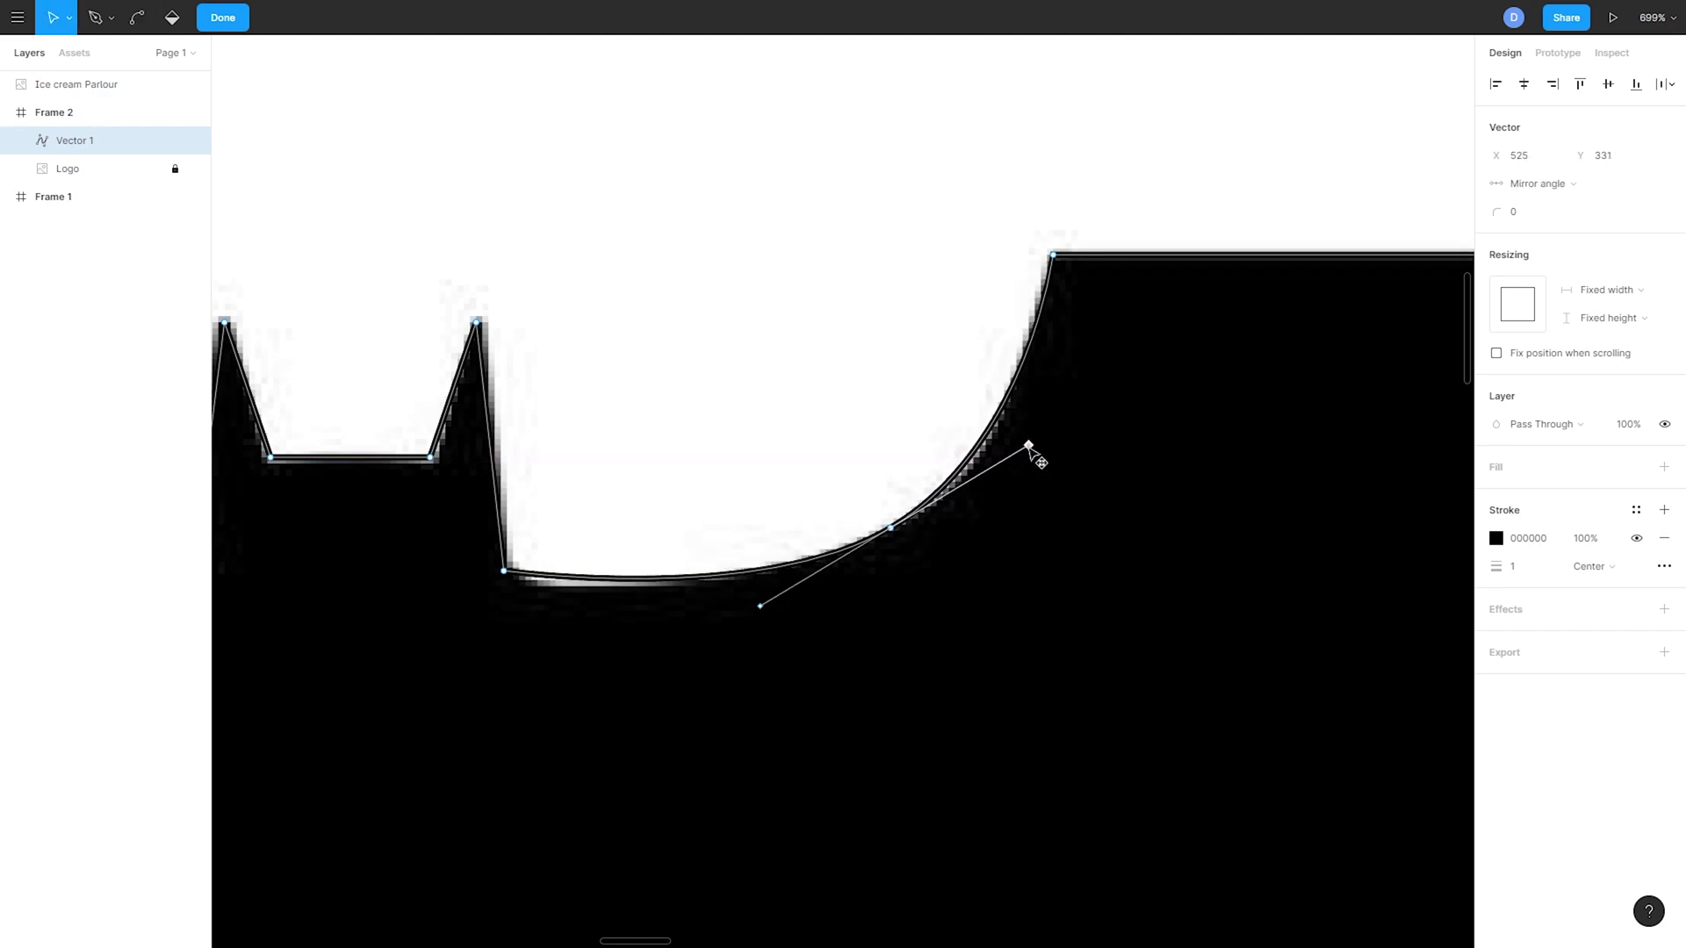
pyautogui.hscroll(-5, 619, 539)
pyautogui.moveTo(440, 493); pyautogui.dragTo(564, 583)
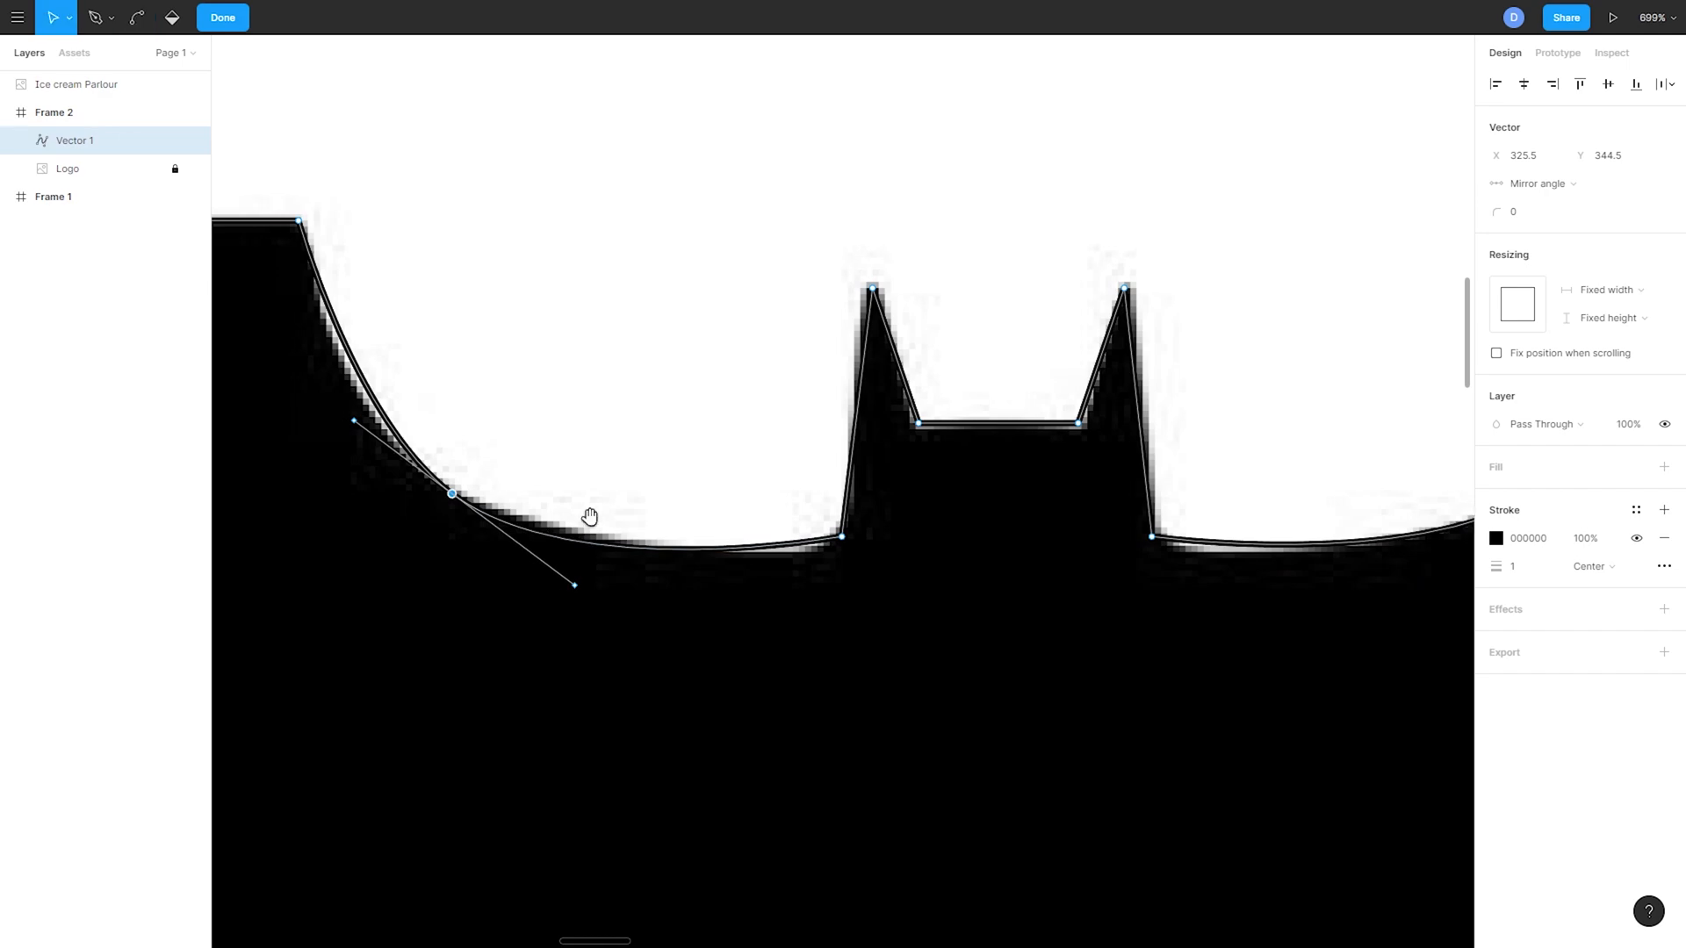
pyautogui.hscroll(-1, 575, 527)
pyautogui.moveTo(449, 389); pyautogui.dragTo(420, 379)
# - Add a curved point midway along the head's top edge, raise it slightly into a shallow arc and finish editing
pyautogui.hscroll(2, 621, 414)
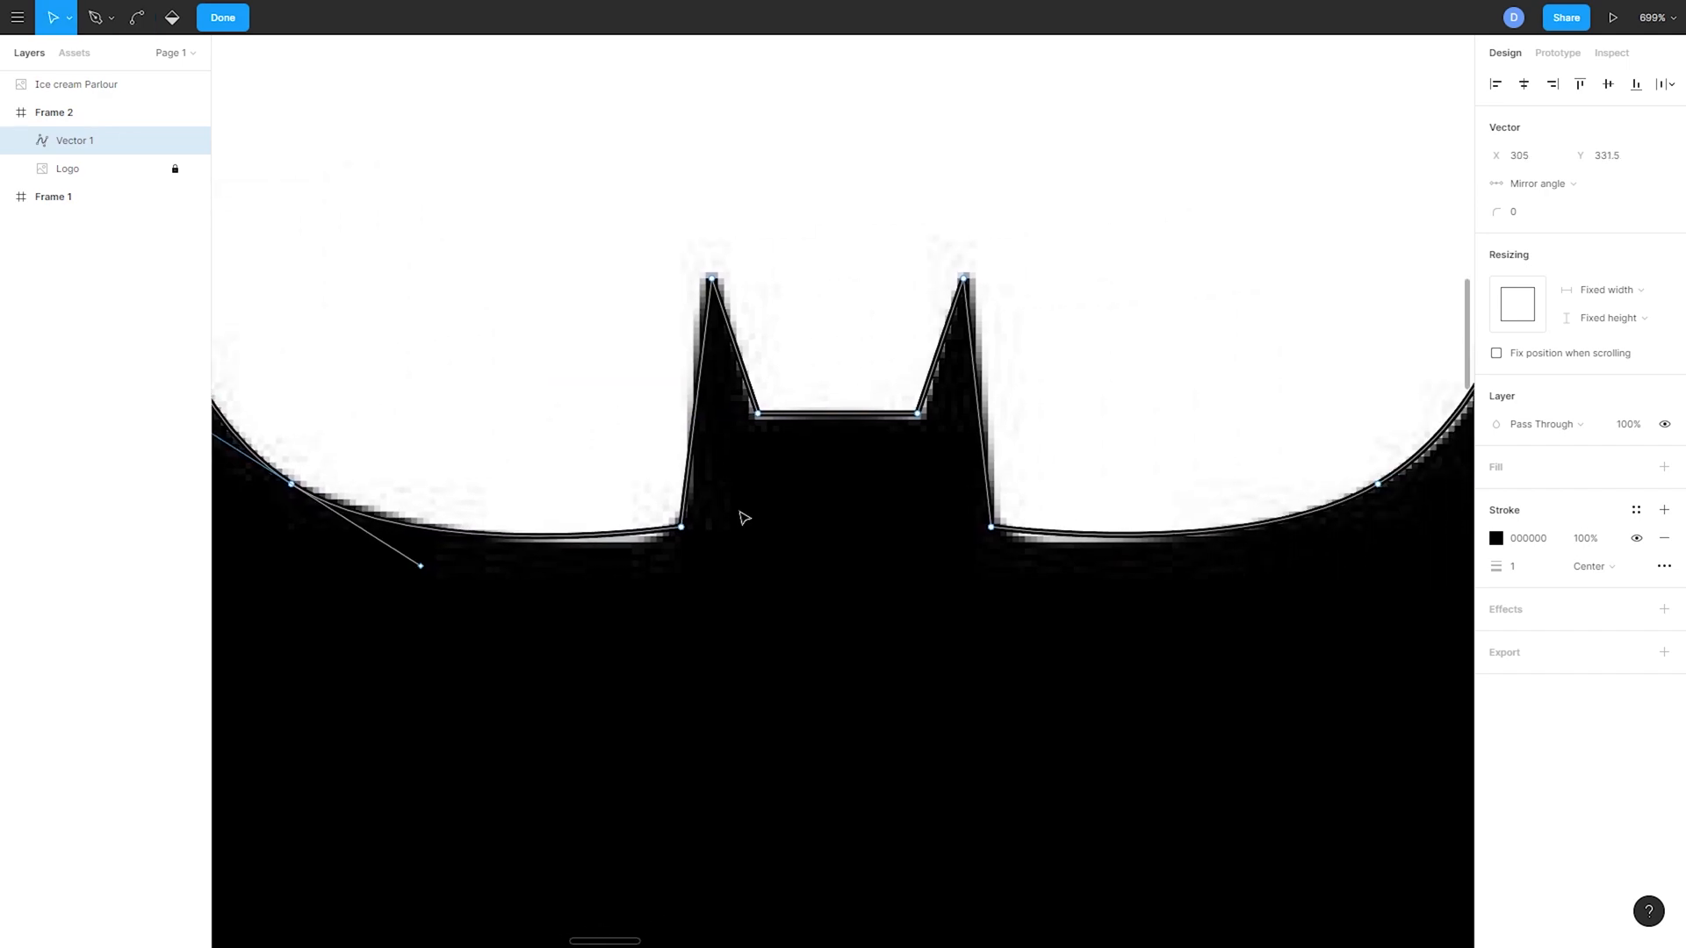
pyautogui.press('Escape')
pyautogui.doubleClick(844, 422)
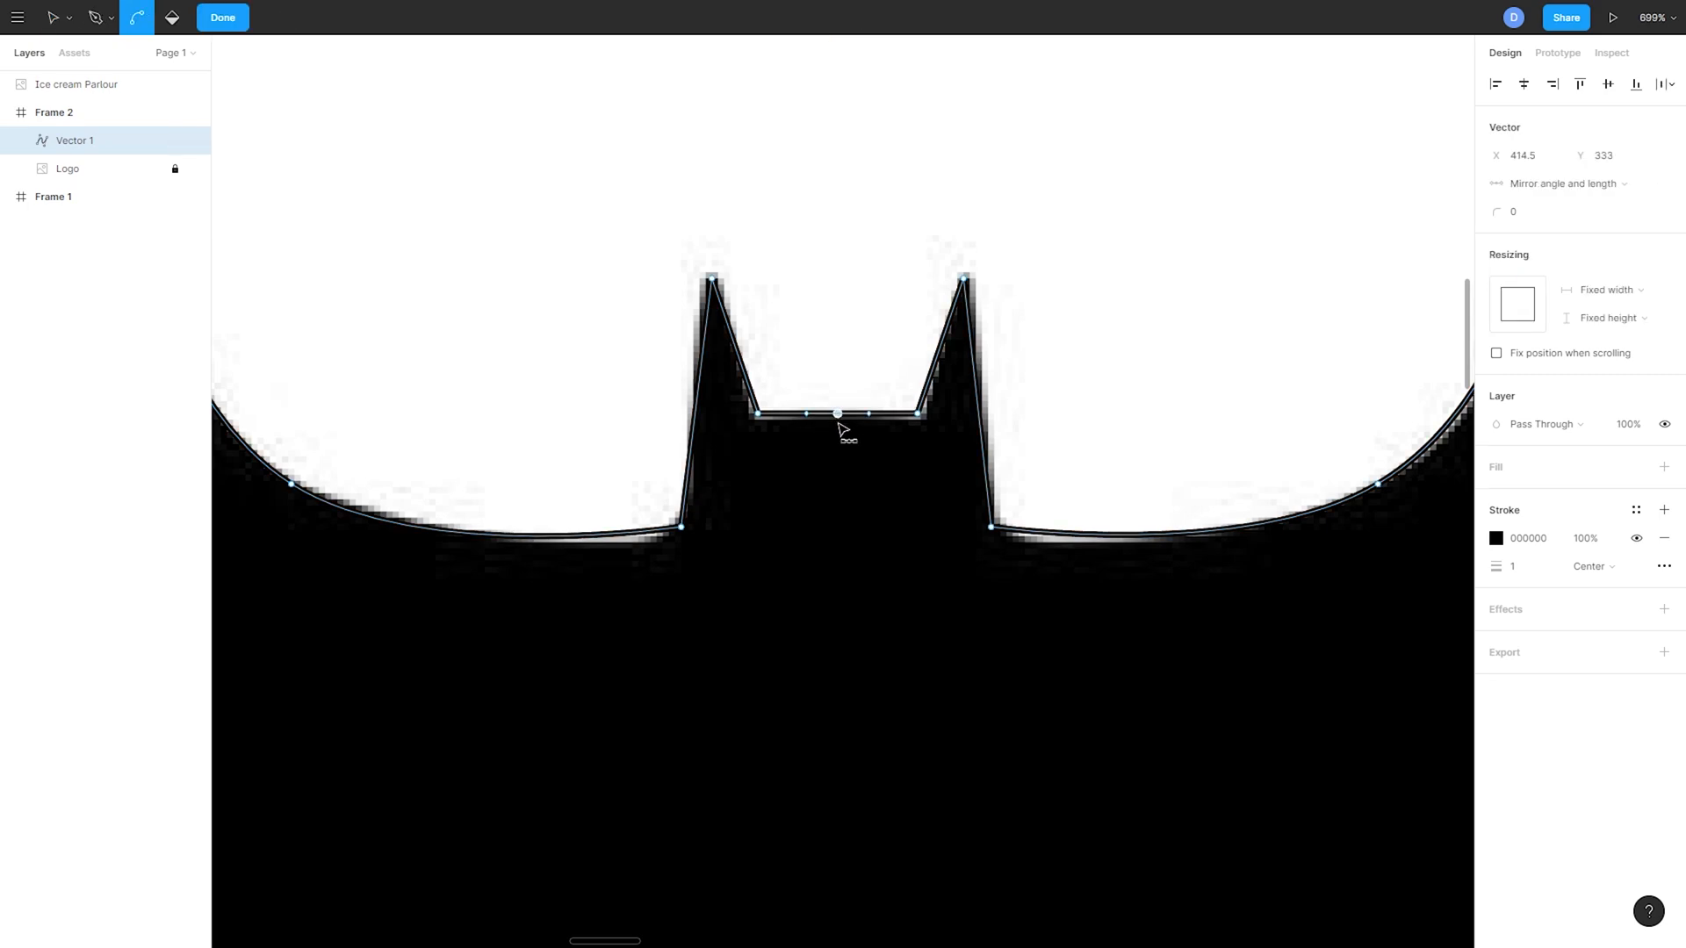
pyautogui.moveTo(837, 413); pyautogui.dragTo(838, 409)
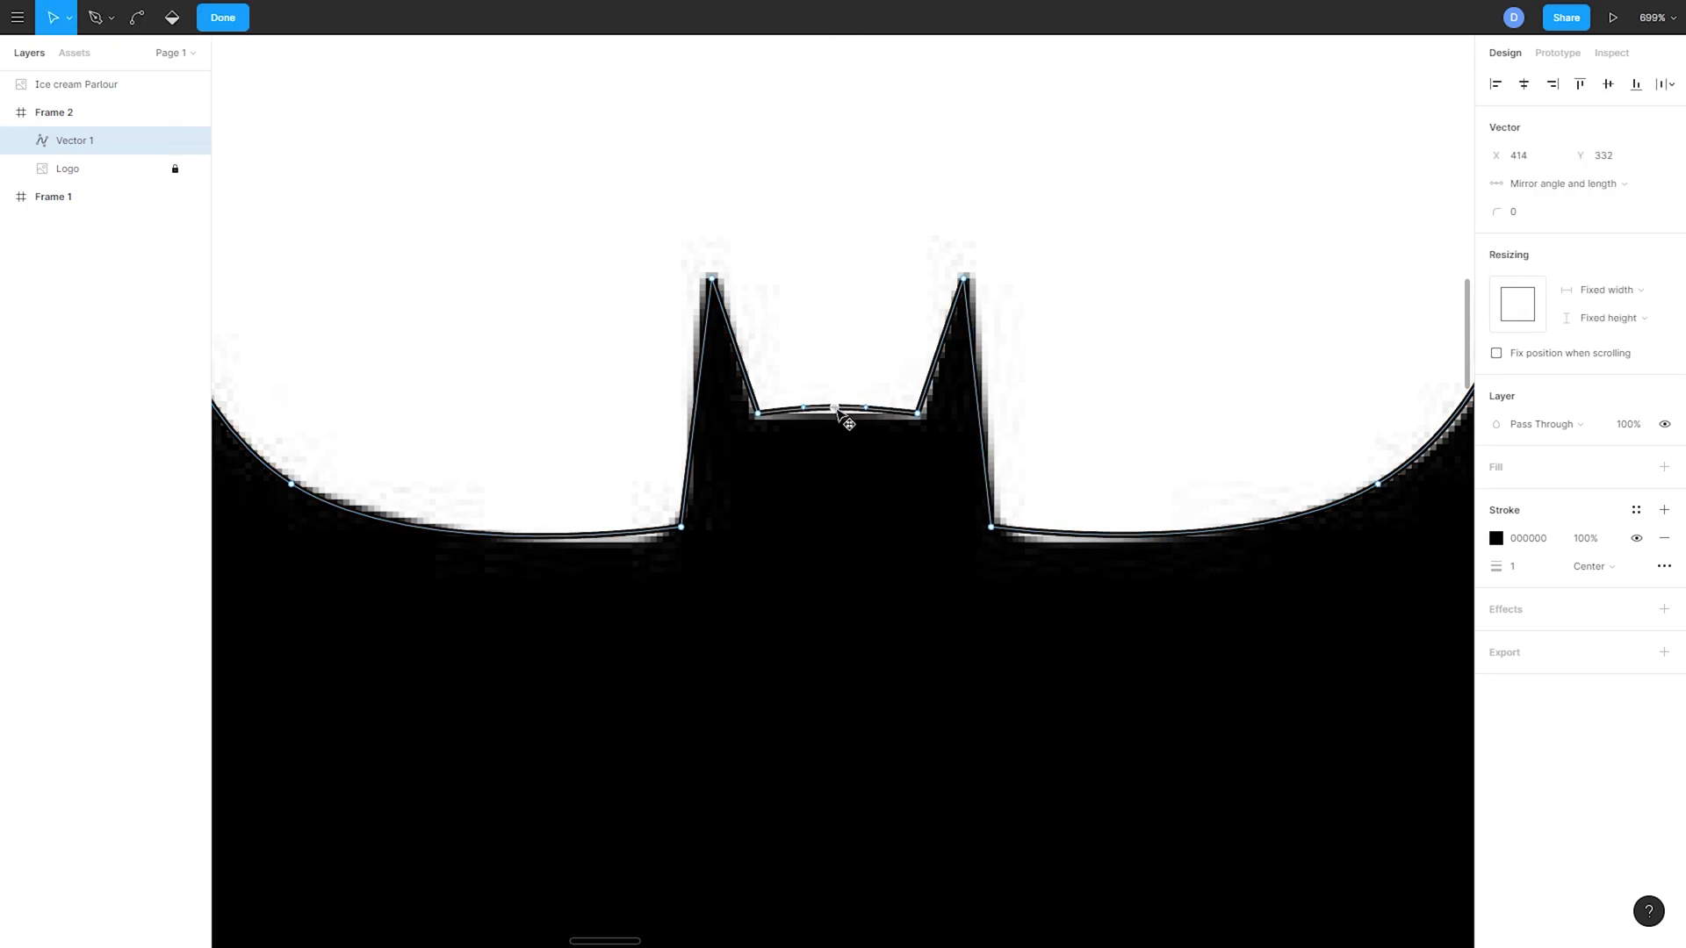
pyautogui.click(223, 18)
# - Delete the Logo image layer beneath the traced vector
pyautogui.scroll(-10, 741, 297)
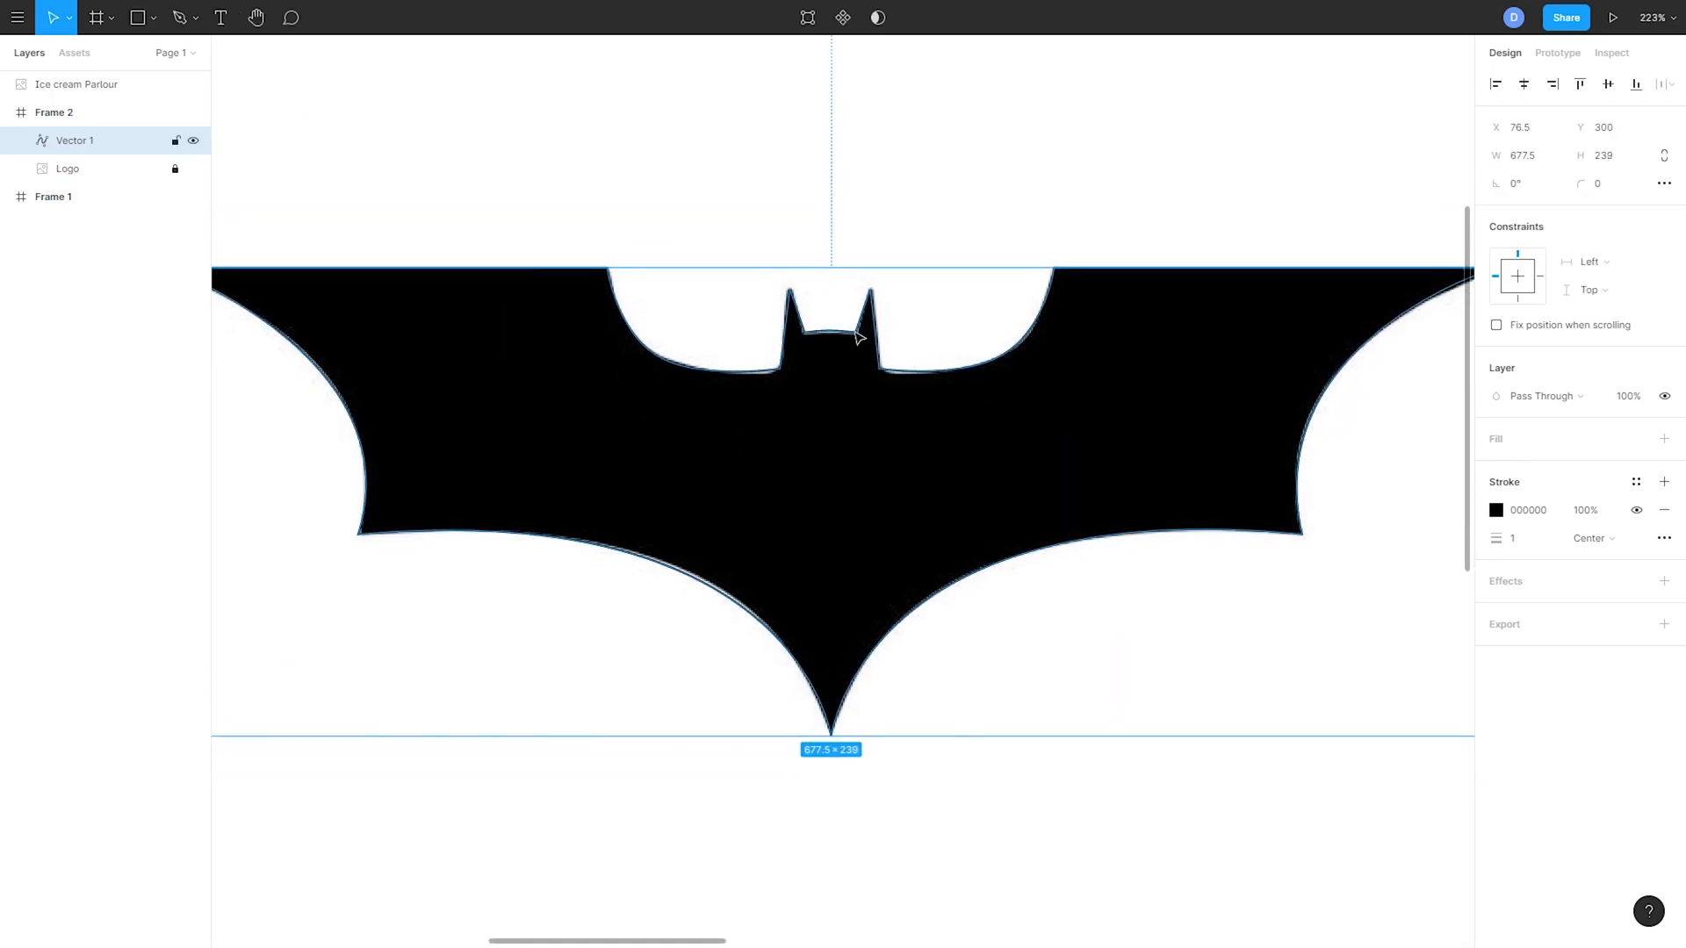
pyautogui.click(118, 176)
pyautogui.press('Delete')
# - Remove the bat vector's stroke, give it a solid fill of 000000 and deselect it
pyautogui.moveTo(927, 200); pyautogui.dragTo(577, 524)
pyautogui.click(1663, 511)
pyautogui.click(1663, 439)
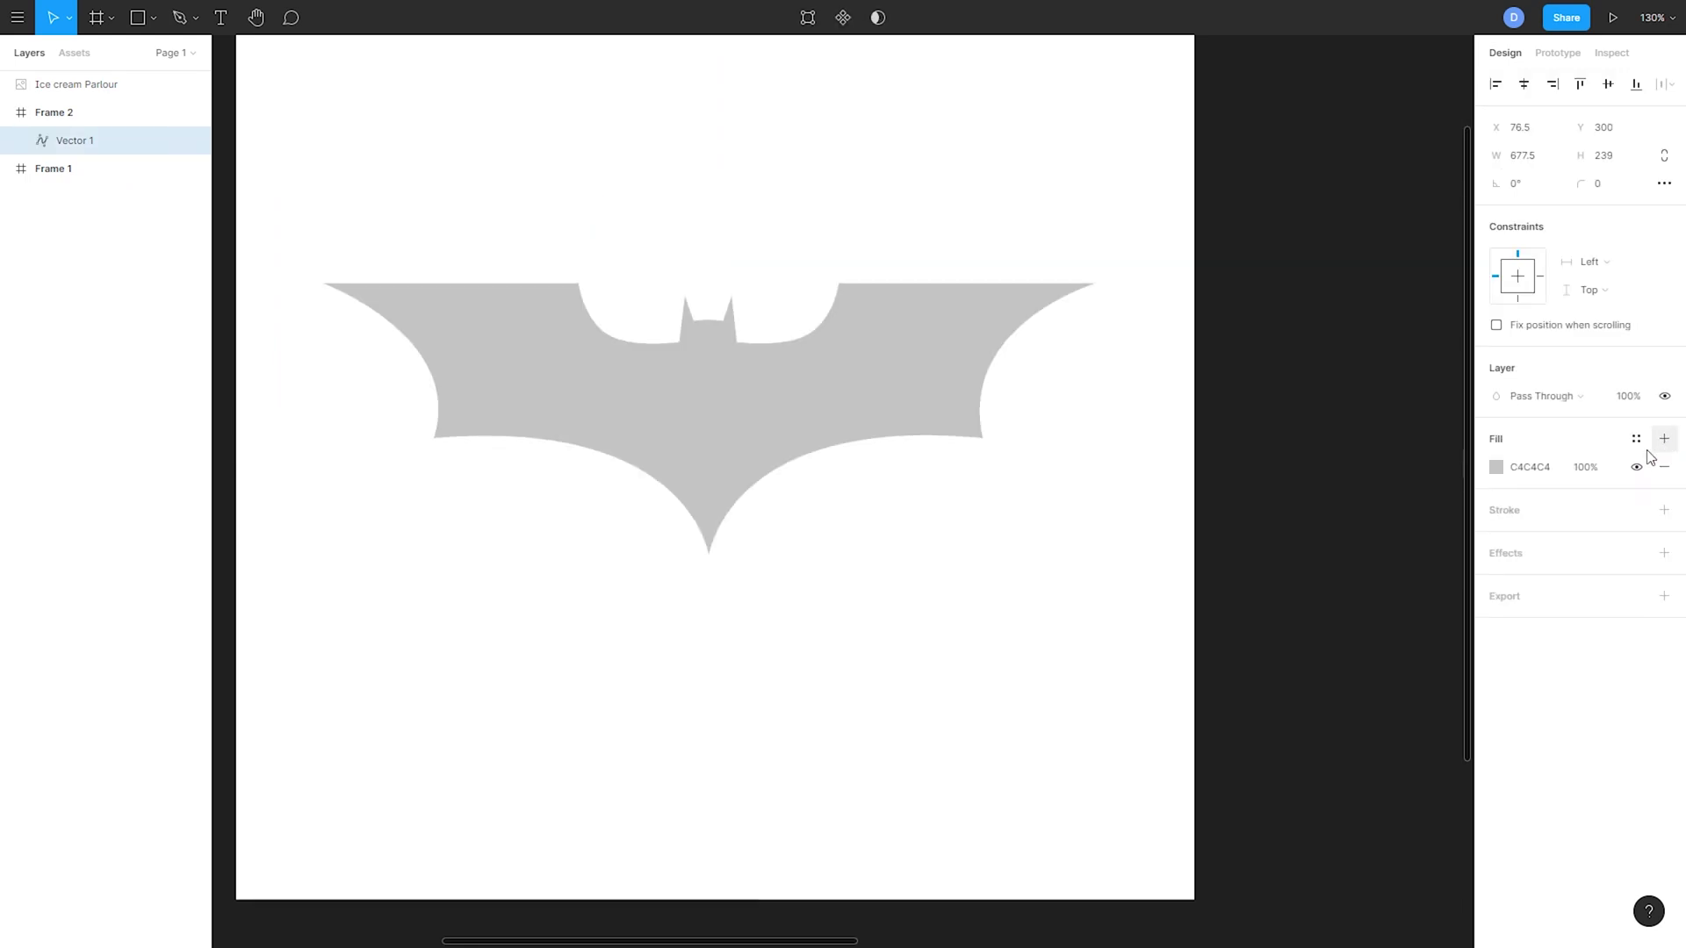
pyautogui.click(1496, 467)
pyautogui.moveTo(1367, 528); pyautogui.dragTo(1166, 788)
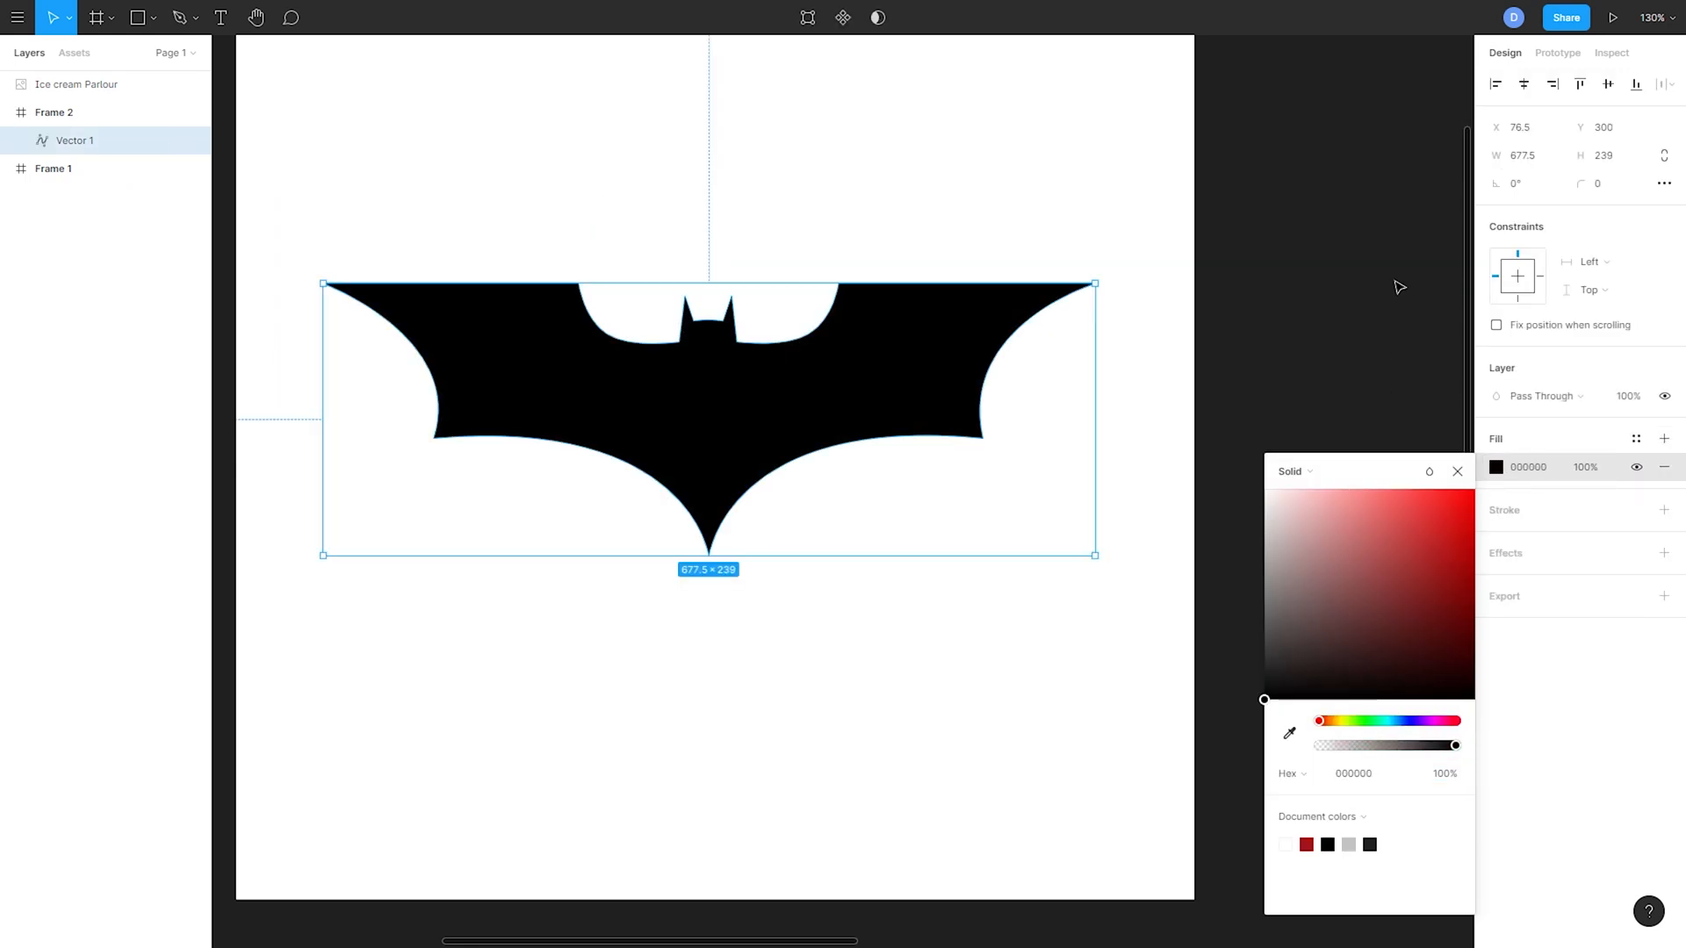
pyautogui.click(1394, 281)
pyautogui.scroll(-3, 1379, 297)
pyautogui.moveTo(1354, 312); pyautogui.dragTo(1240, 368)
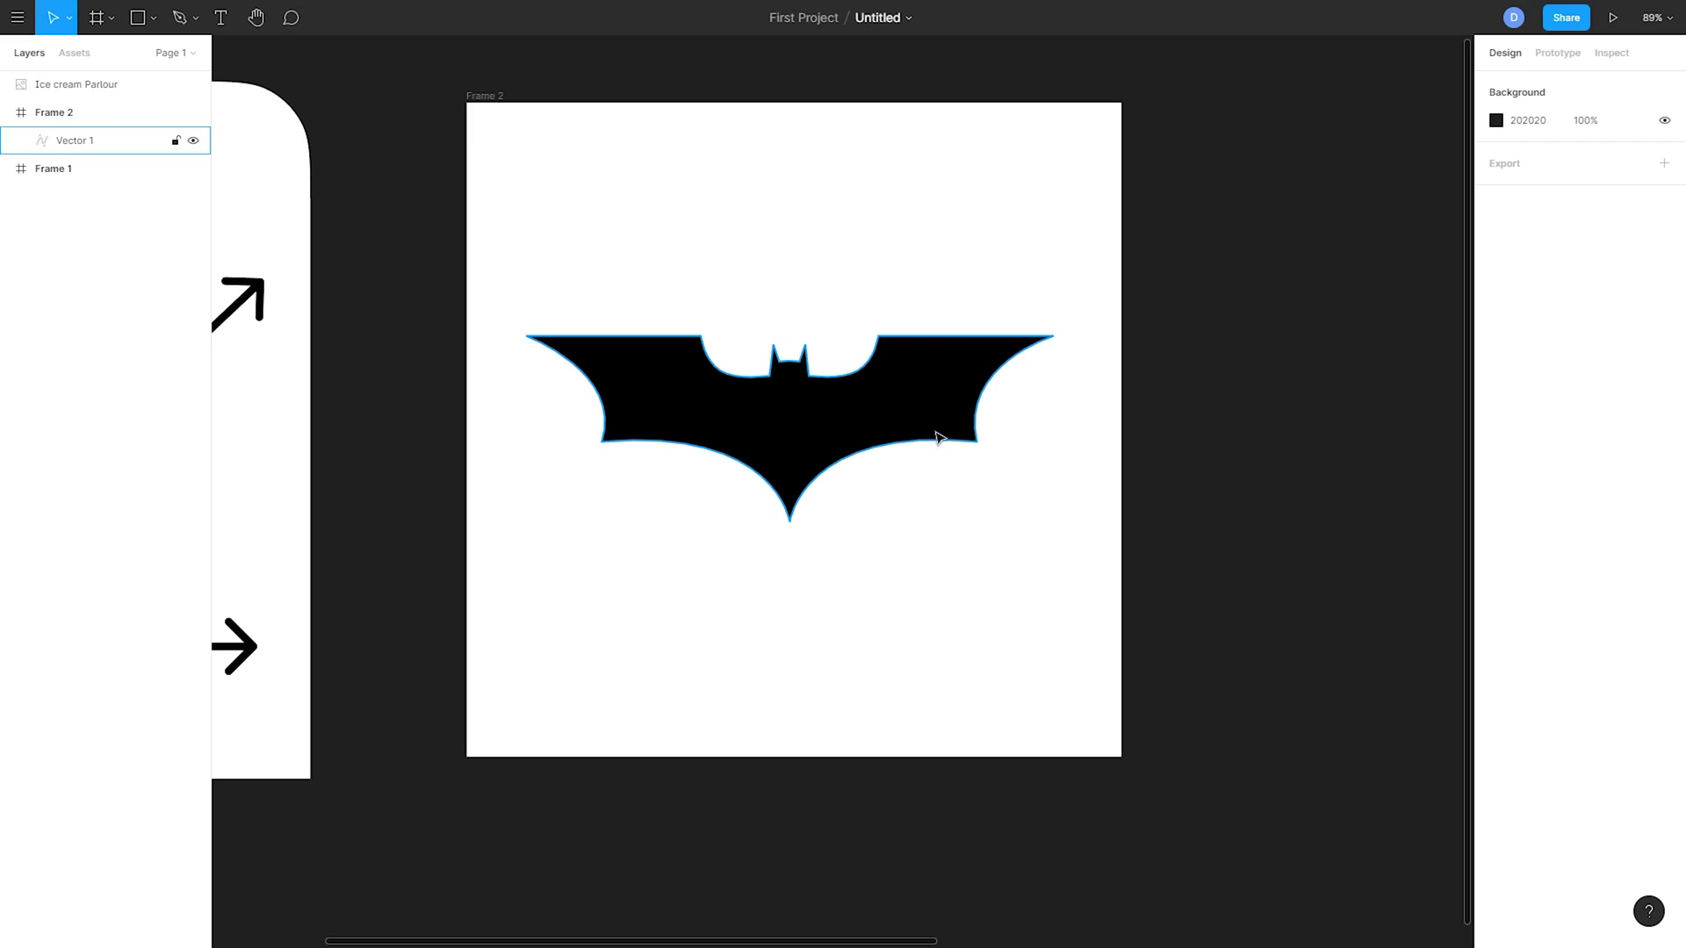
# - Delete the selected line from Frame 2
pyautogui.click(180, 18)
pyautogui.click(154, 17)
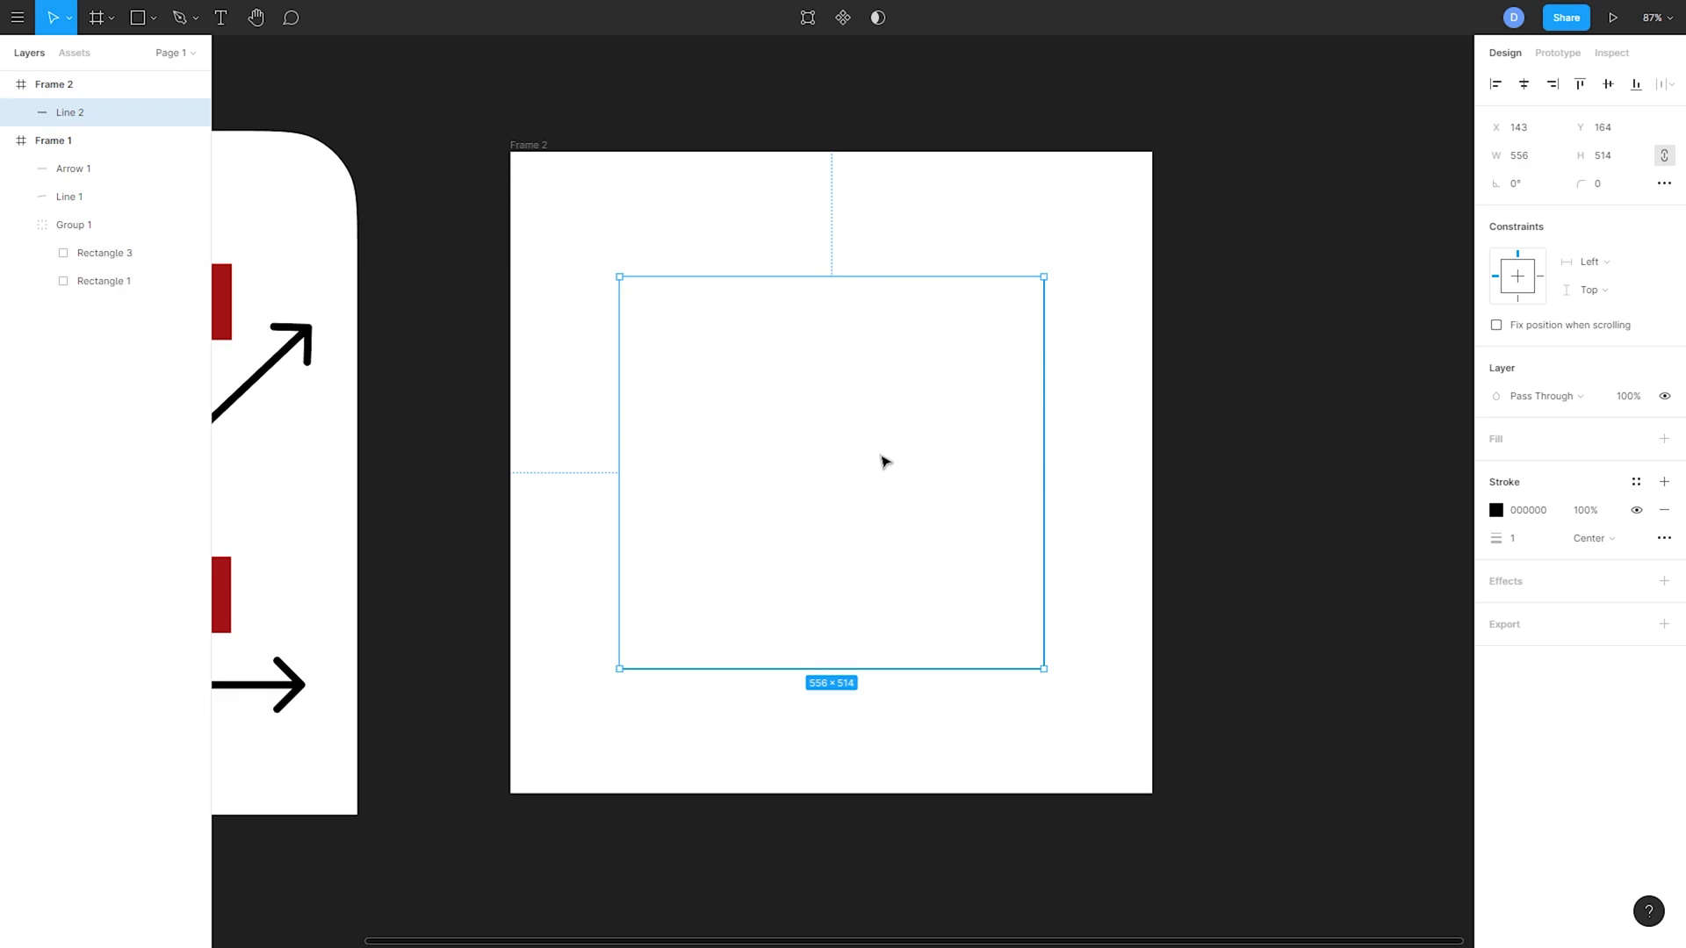
pyautogui.press('Delete')
pyautogui.click(112, 17)
pyautogui.press('Escape')
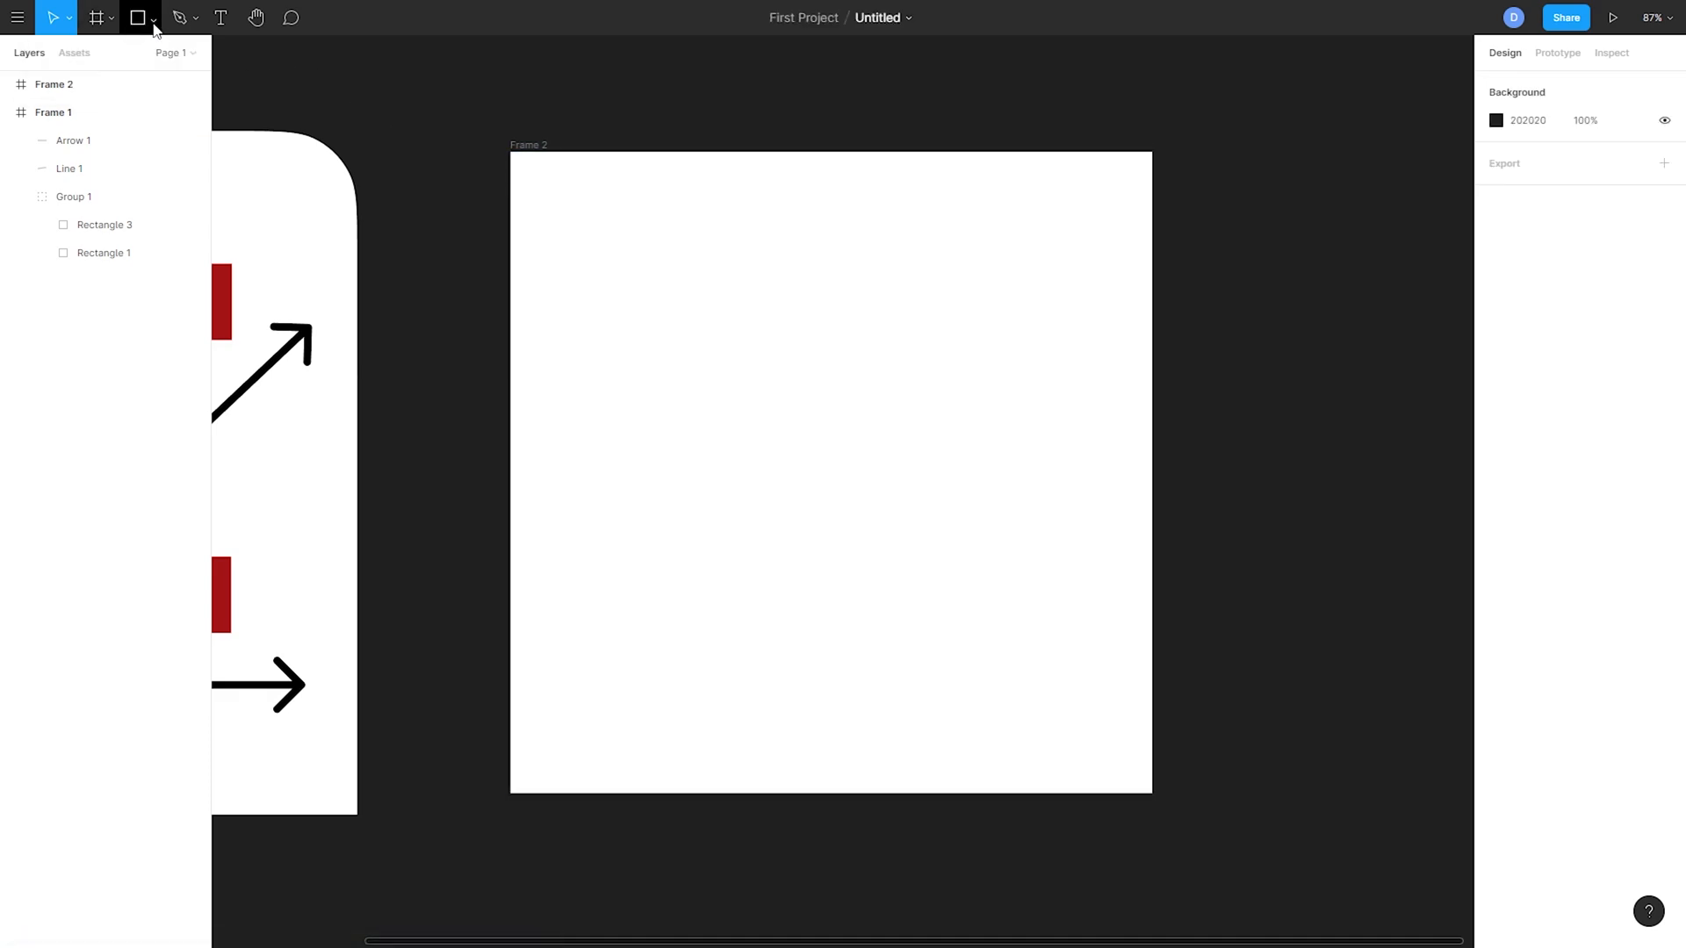
# - Place a default 100 × 100 circle in the upper left area of Frame 2 with the Ellipse tool
pyautogui.click(154, 17)
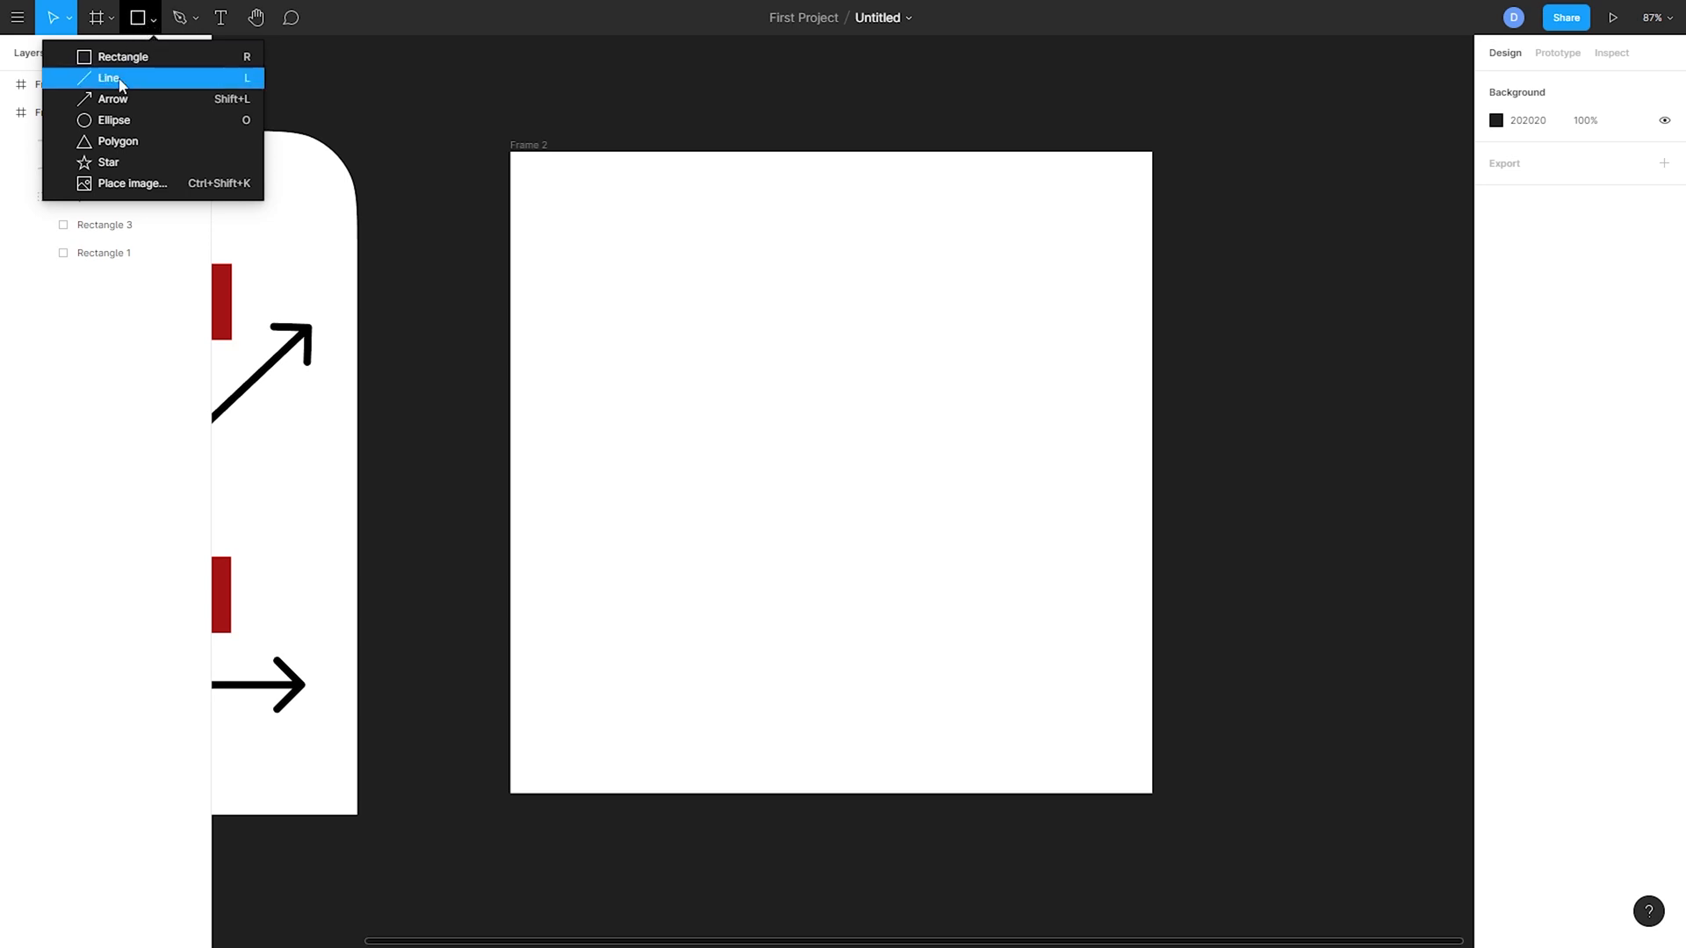
pyautogui.click(122, 129)
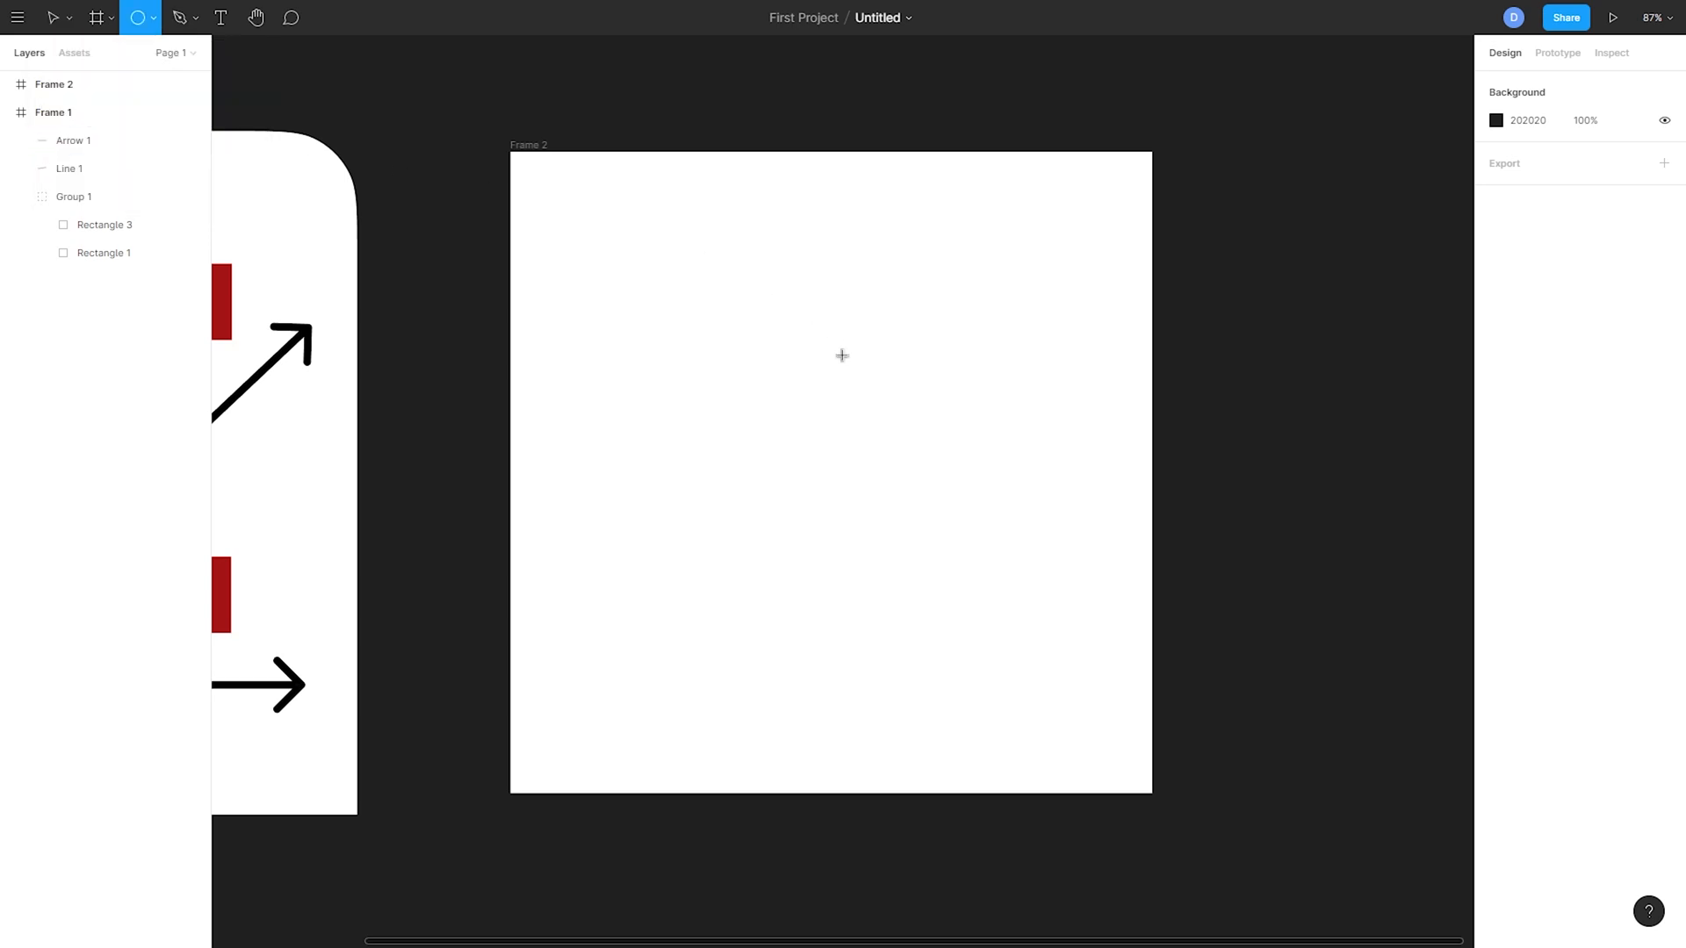
pyautogui.press('Escape')
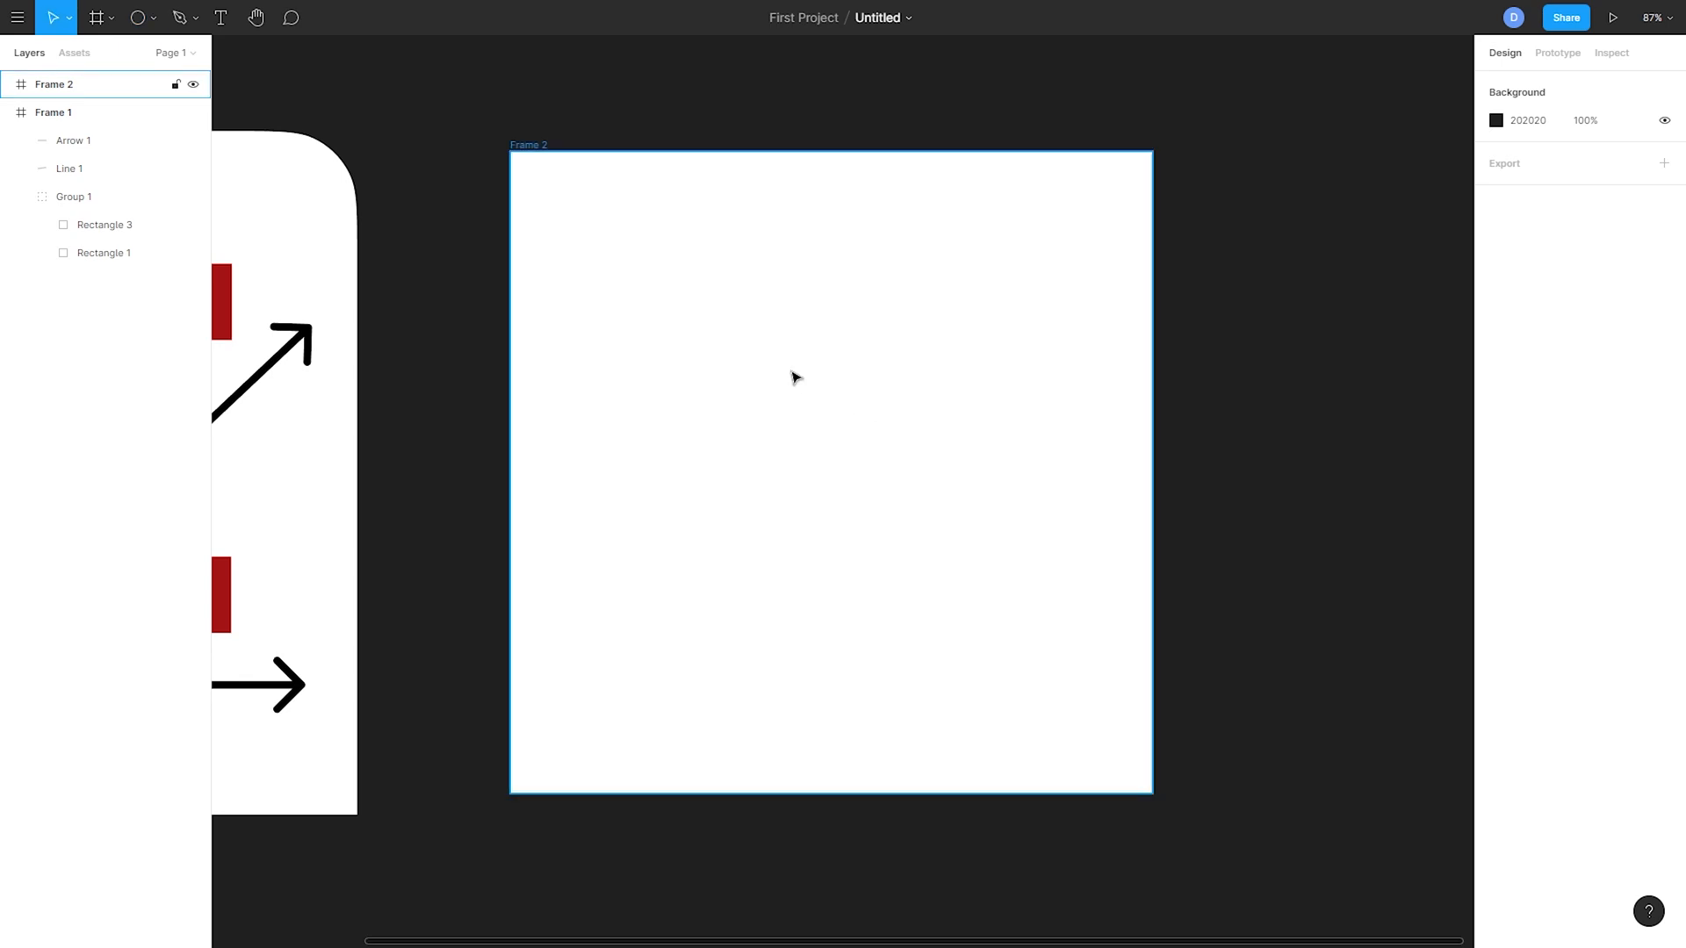
pyautogui.press('o')
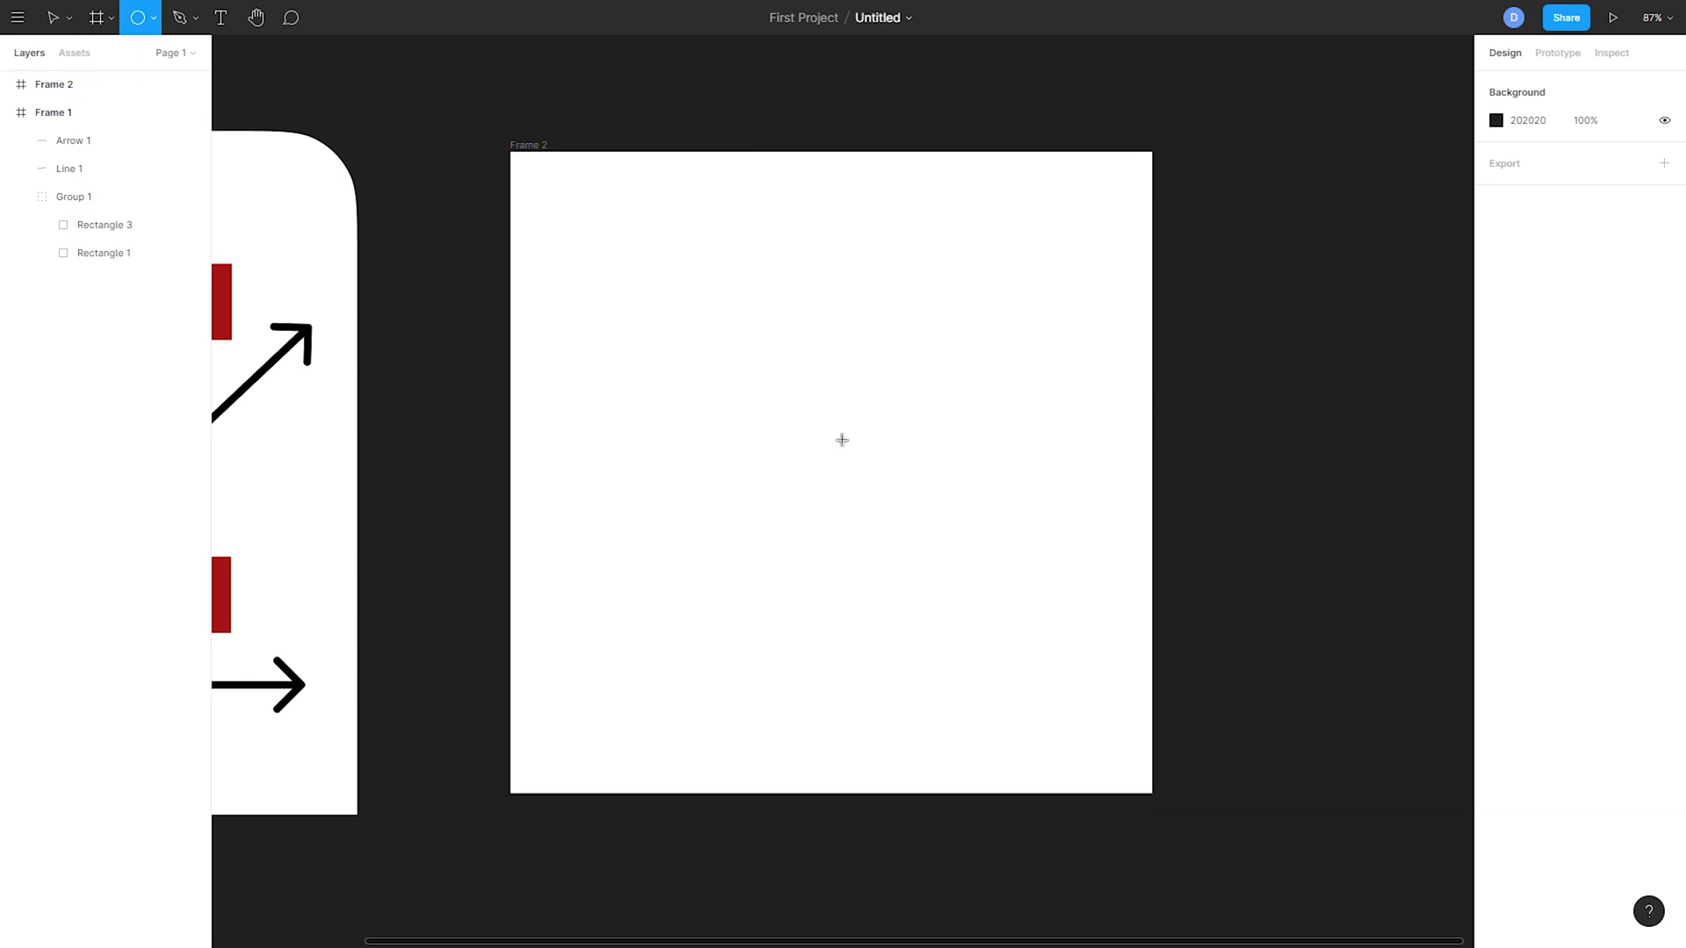
pyautogui.click(677, 308)
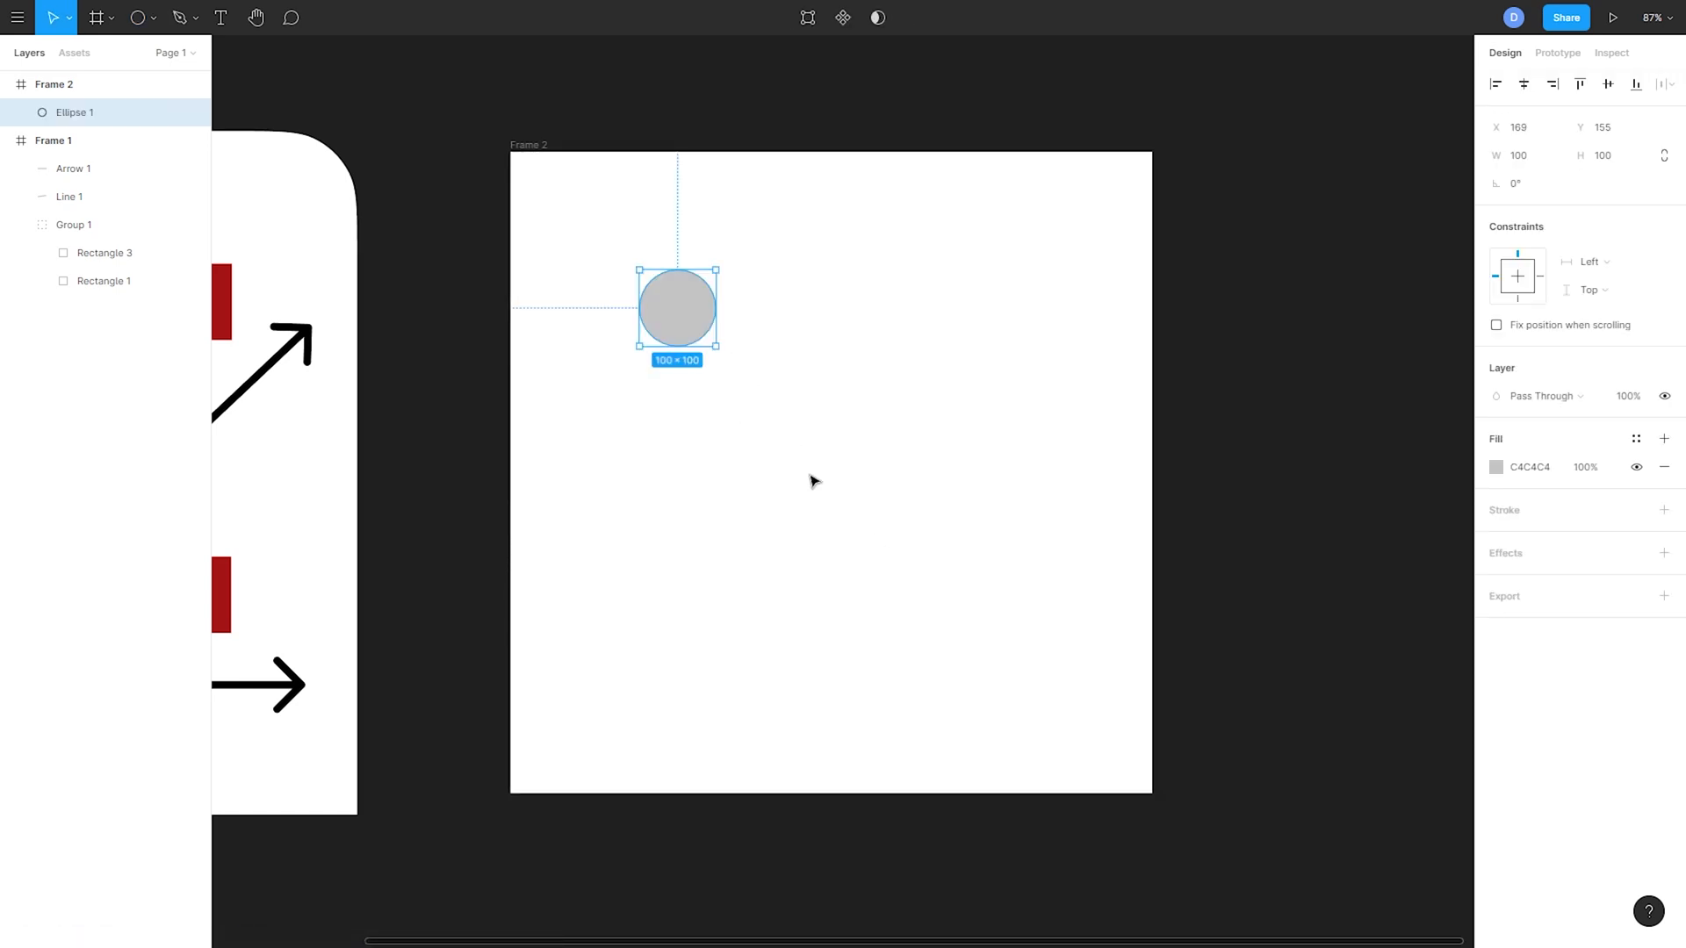
# - Draw a wide ellipse about 573 × 157 below the circle in Frame 2 and delete it
pyautogui.press('o')
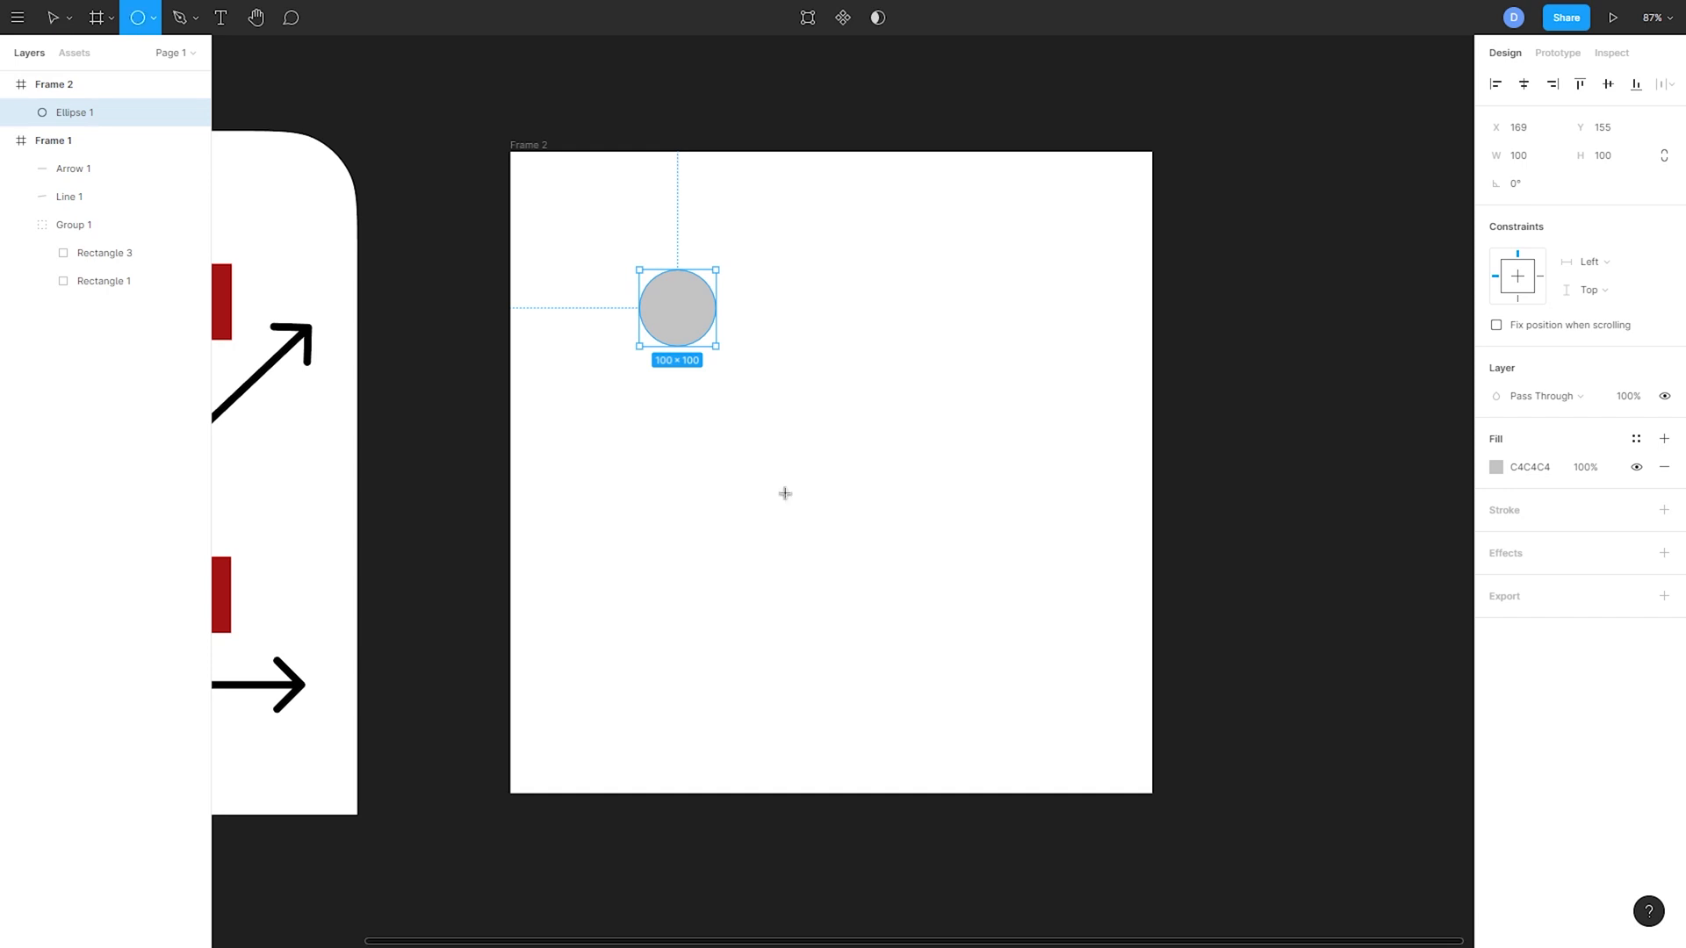
pyautogui.moveTo(640, 472)
pyautogui.mouseDown()
pyautogui.moveTo(760, 537)
pyautogui.moveTo(965, 594)
pyautogui.moveTo(1080, 595)
pyautogui.mouseUp()
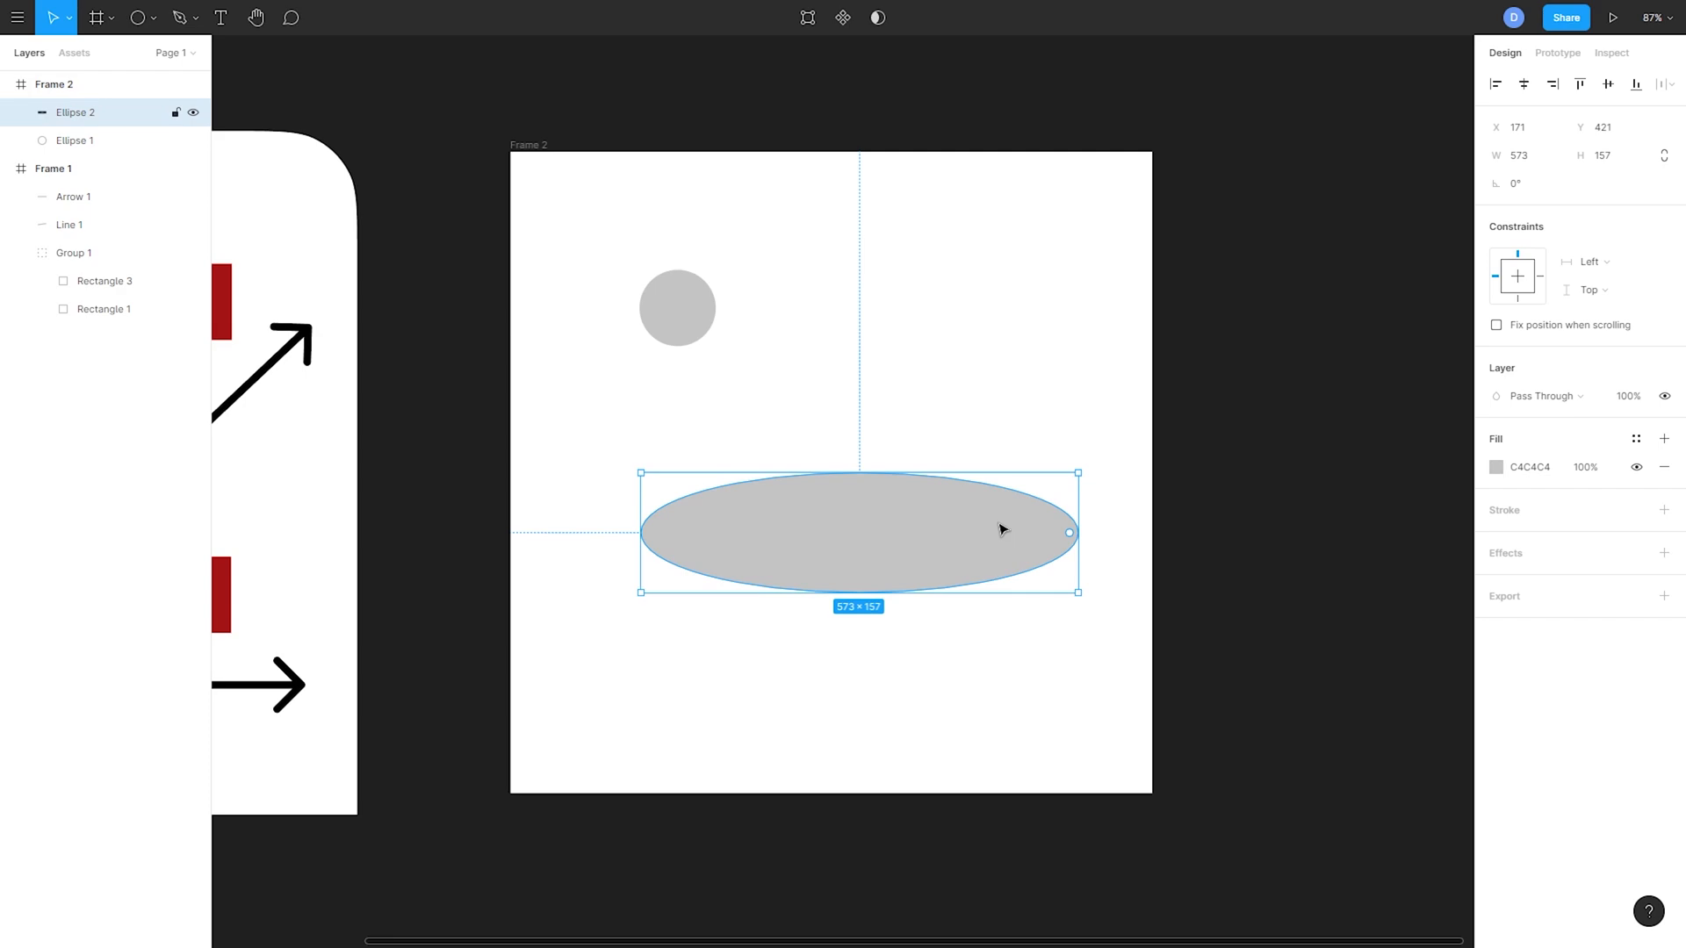
pyautogui.press('Delete')
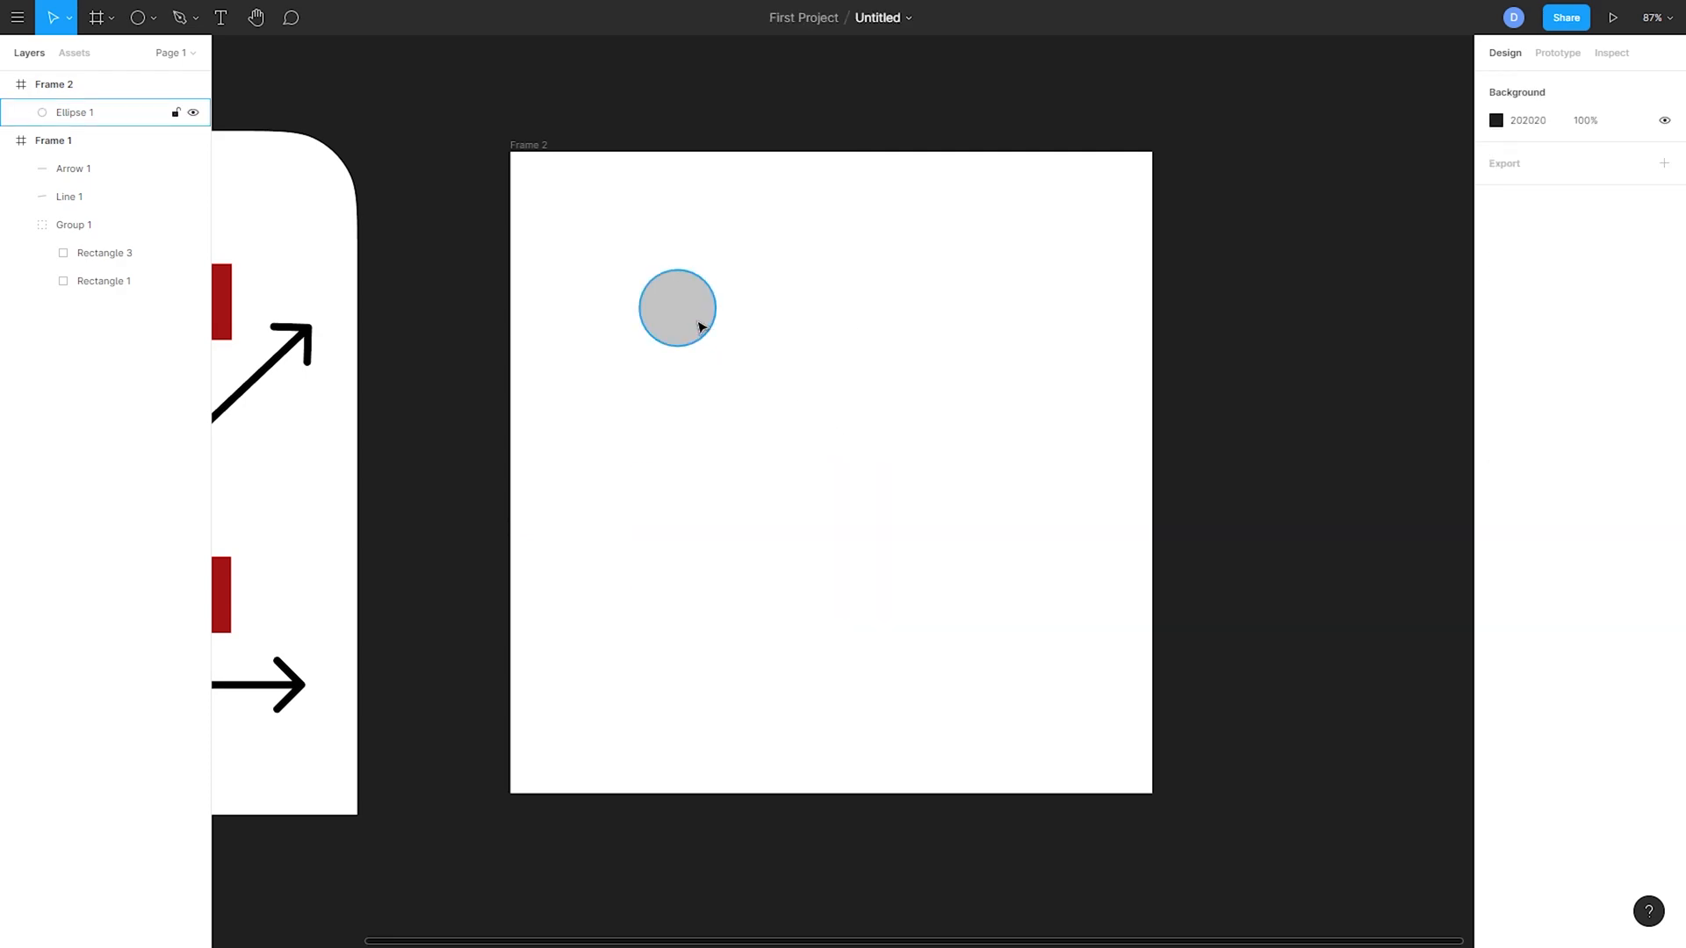
# - Centre the circle horizontally and vertically in Frame 2 and enlarge it about its centre to about 542 × 542
pyautogui.click(699, 326)
pyautogui.click(1523, 84)
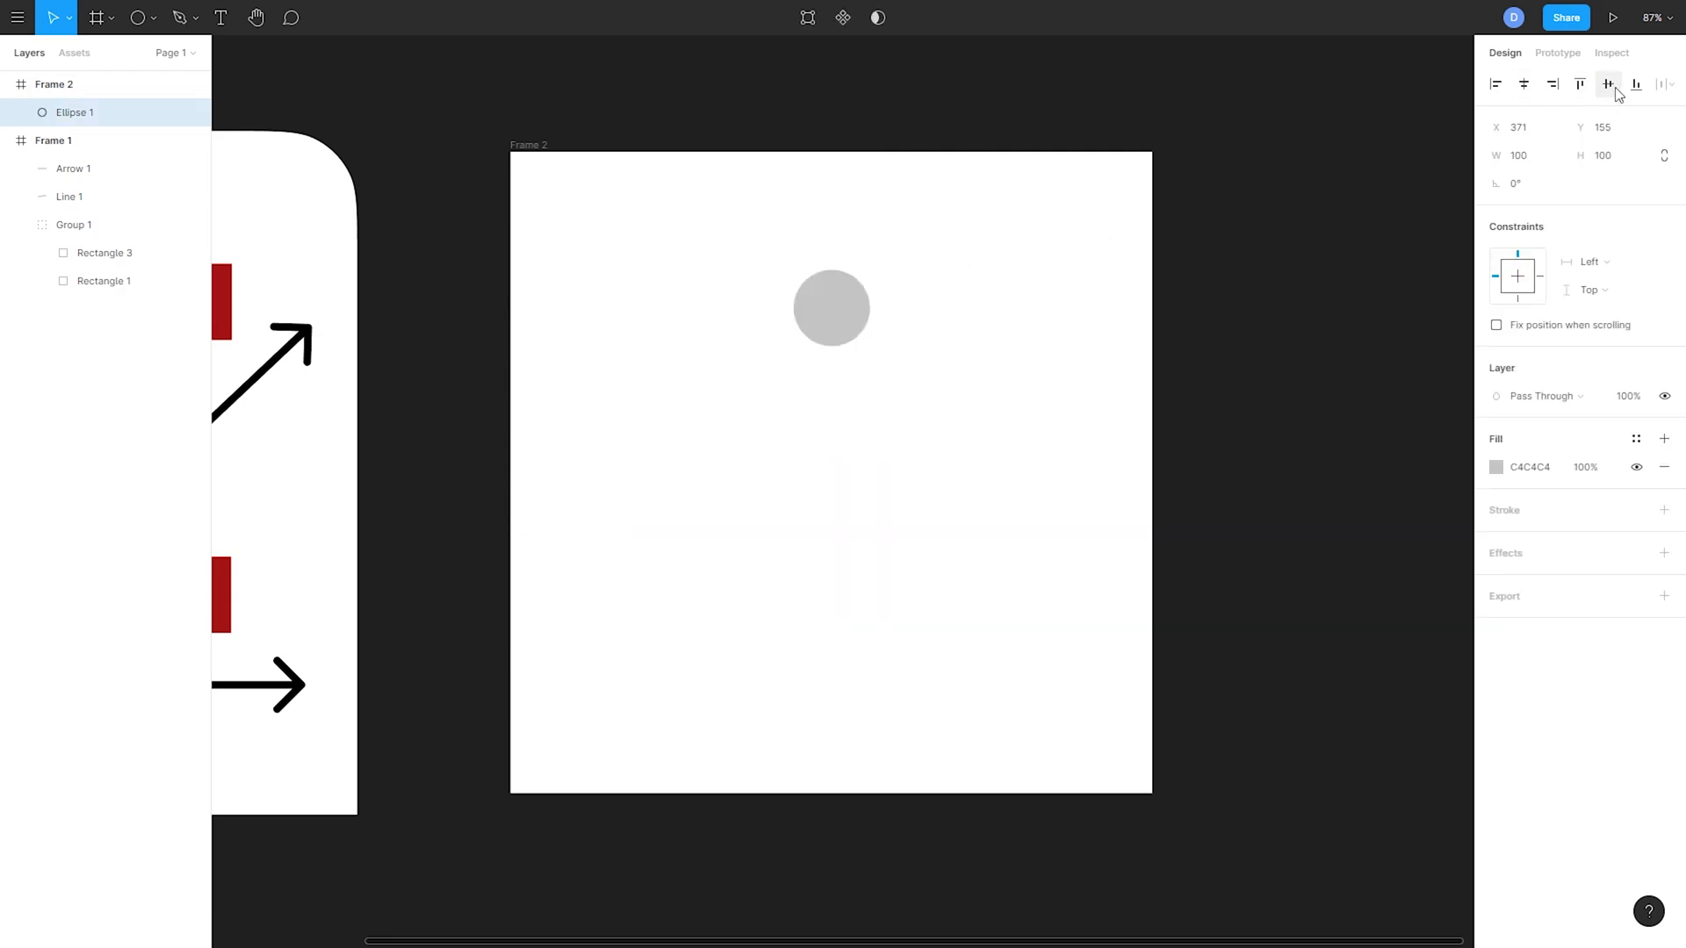
pyautogui.click(1607, 84)
pyautogui.moveTo(869, 510); pyautogui.dragTo(1039, 678)
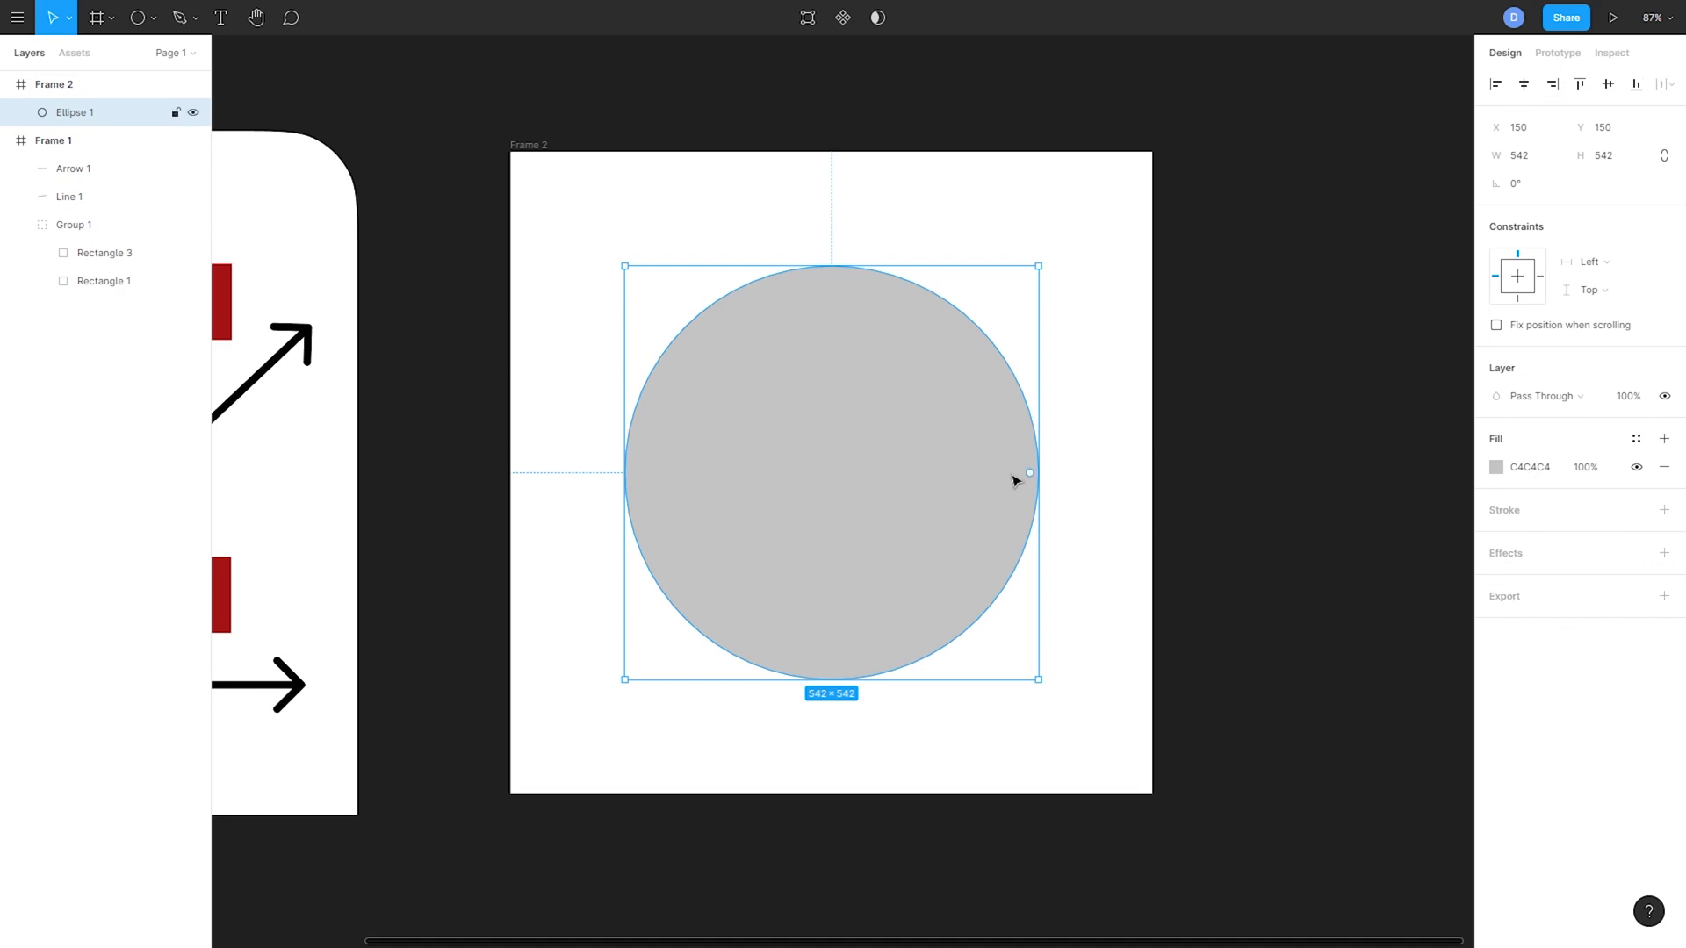
# - Open a wedge in the circle with its arc handle and set the arc's start angle to 20°, followed by 30°
pyautogui.moveTo(1033, 478)
pyautogui.moveTo(1031, 477); pyautogui.dragTo(1003, 581)
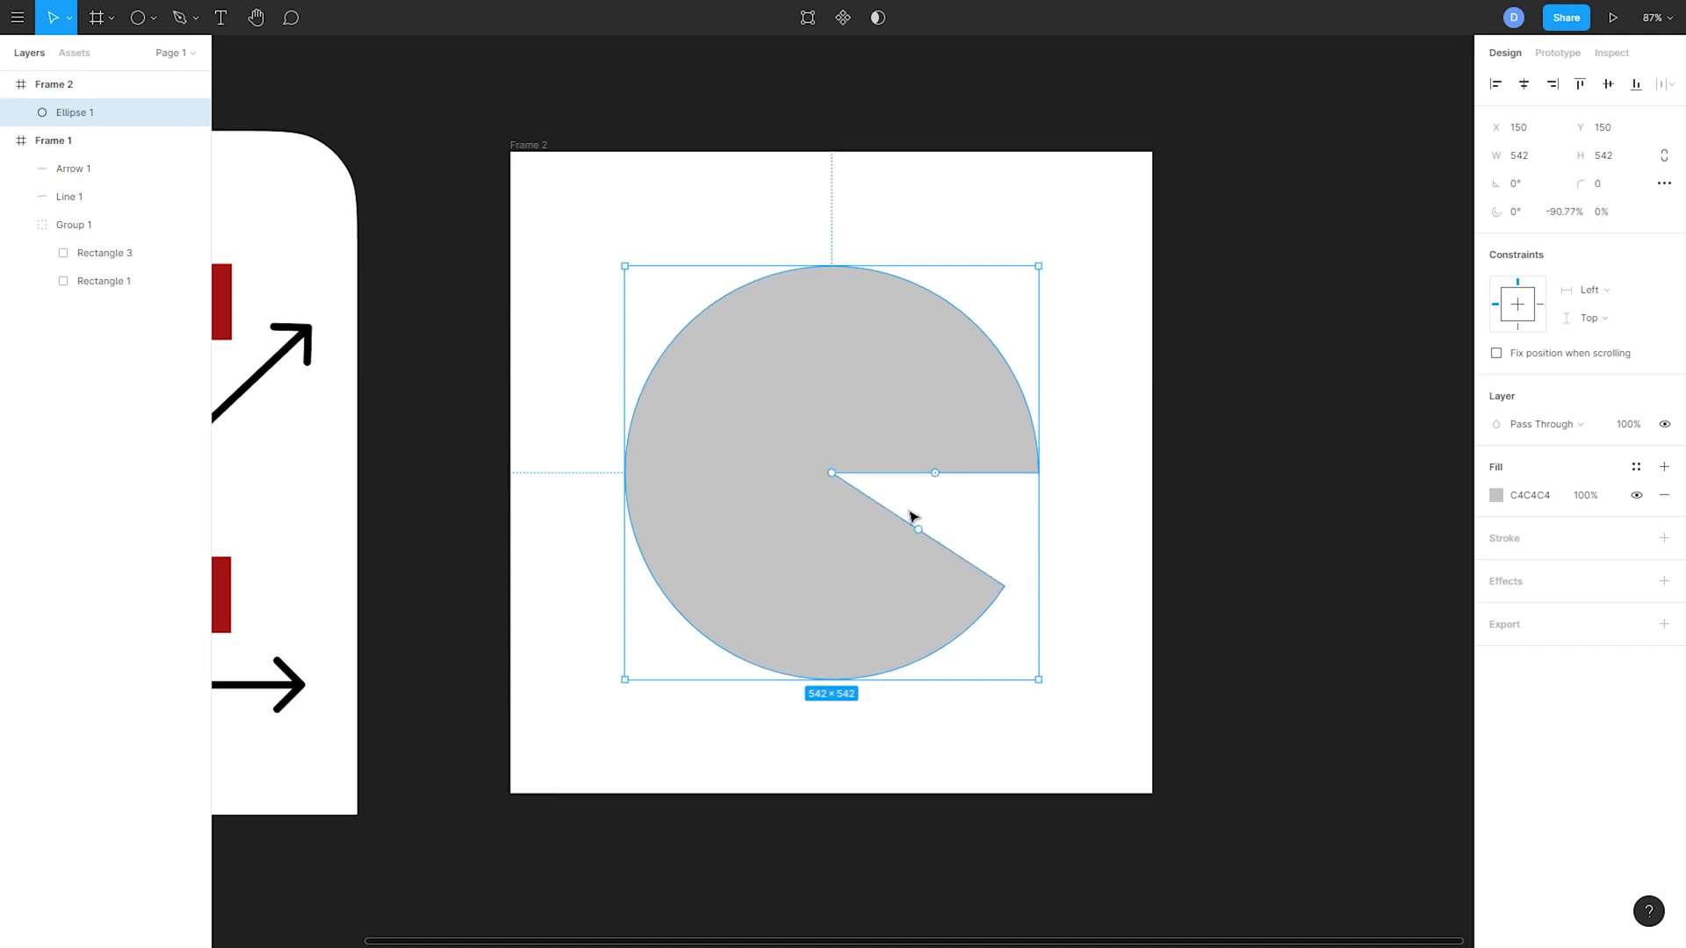
pyautogui.click(1526, 215)
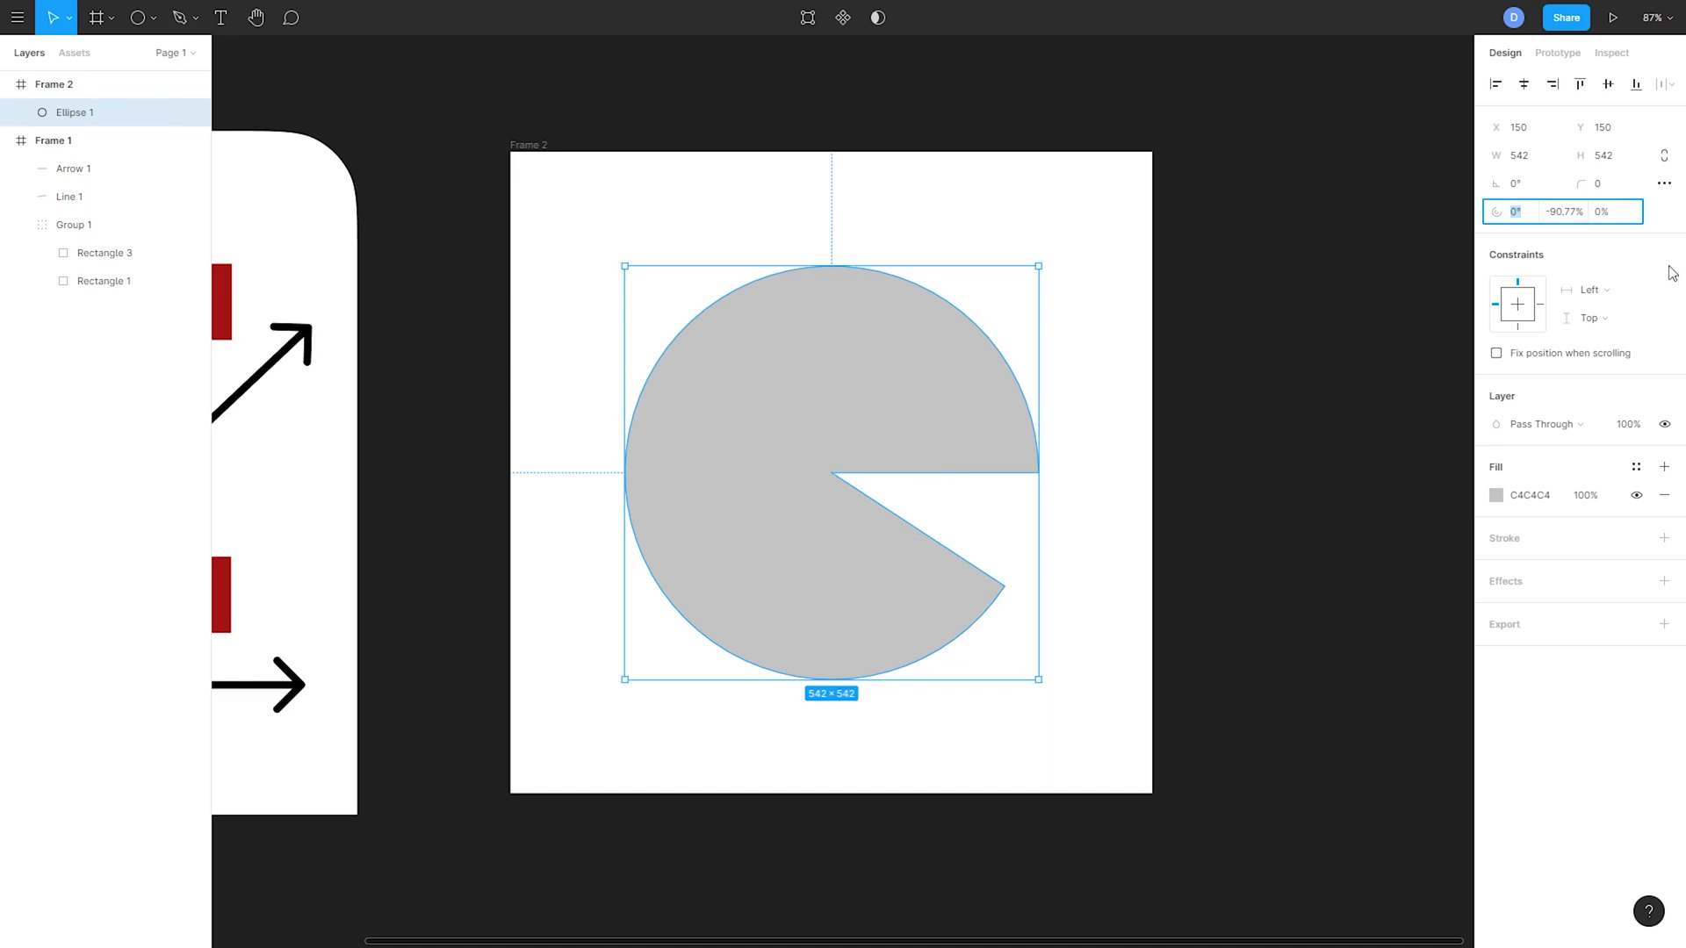
pyautogui.click(1532, 218)
pyautogui.write('20')
pyautogui.press('Return')
pyautogui.write('30')
pyautogui.press('Return')
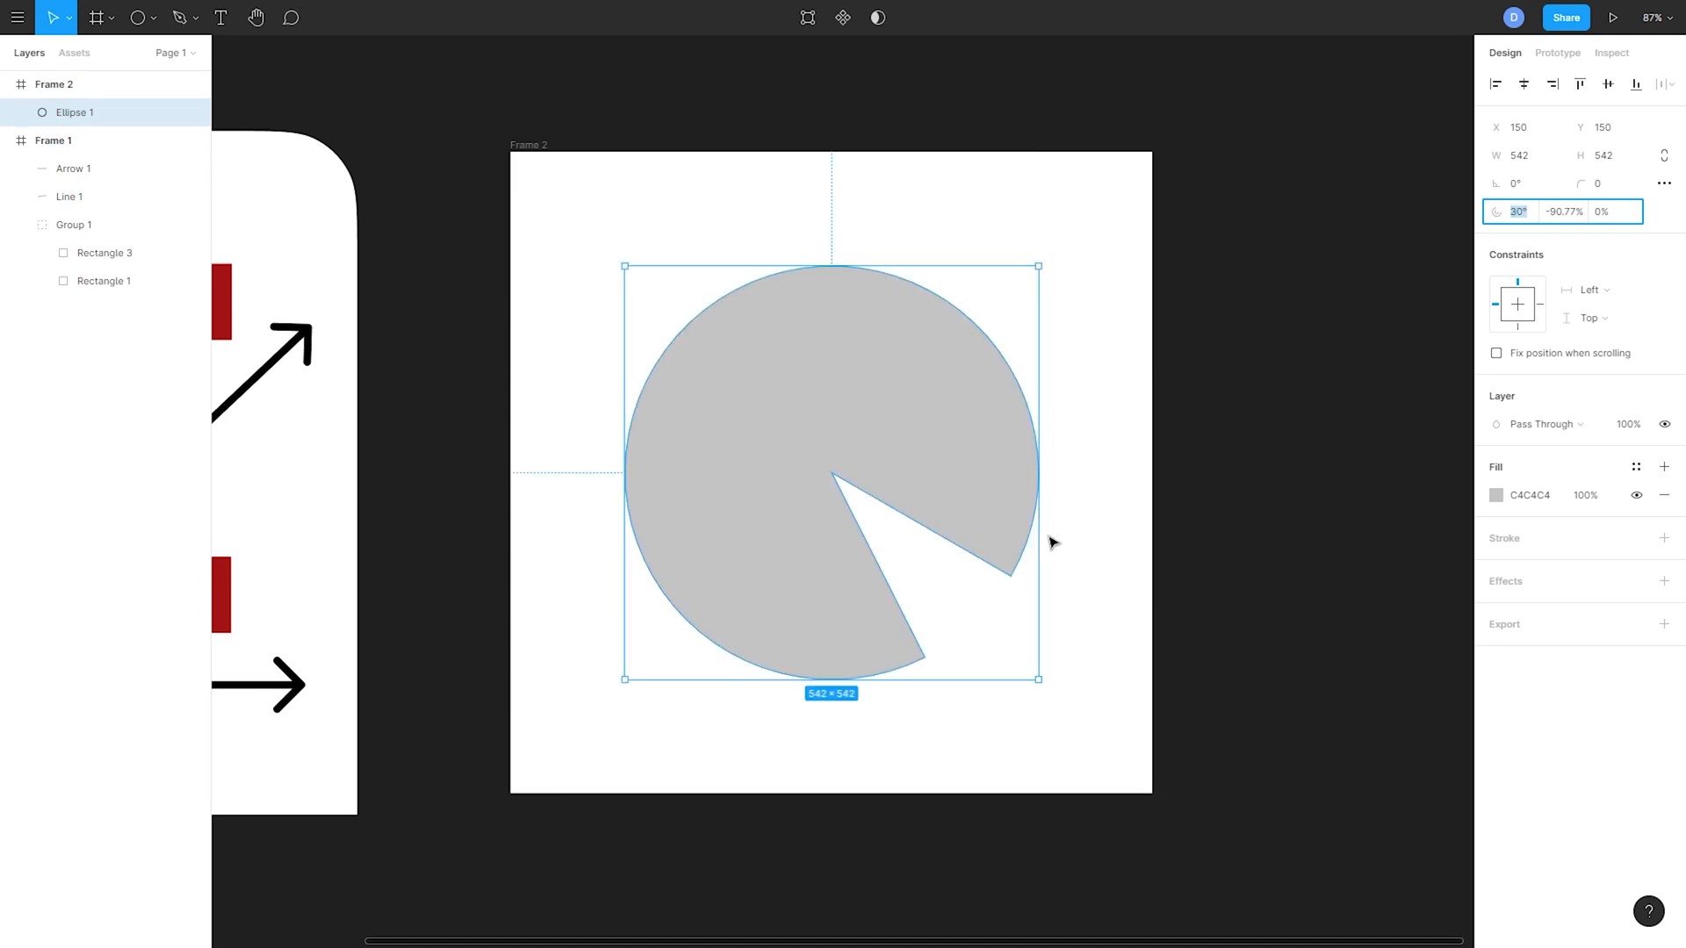
# - Set the circle's arc sweep to 30%, followed by 90%
pyautogui.click(1573, 215)
pyautogui.click(1575, 217)
pyautogui.click(1579, 217)
pyautogui.write('30')
pyautogui.press('Return')
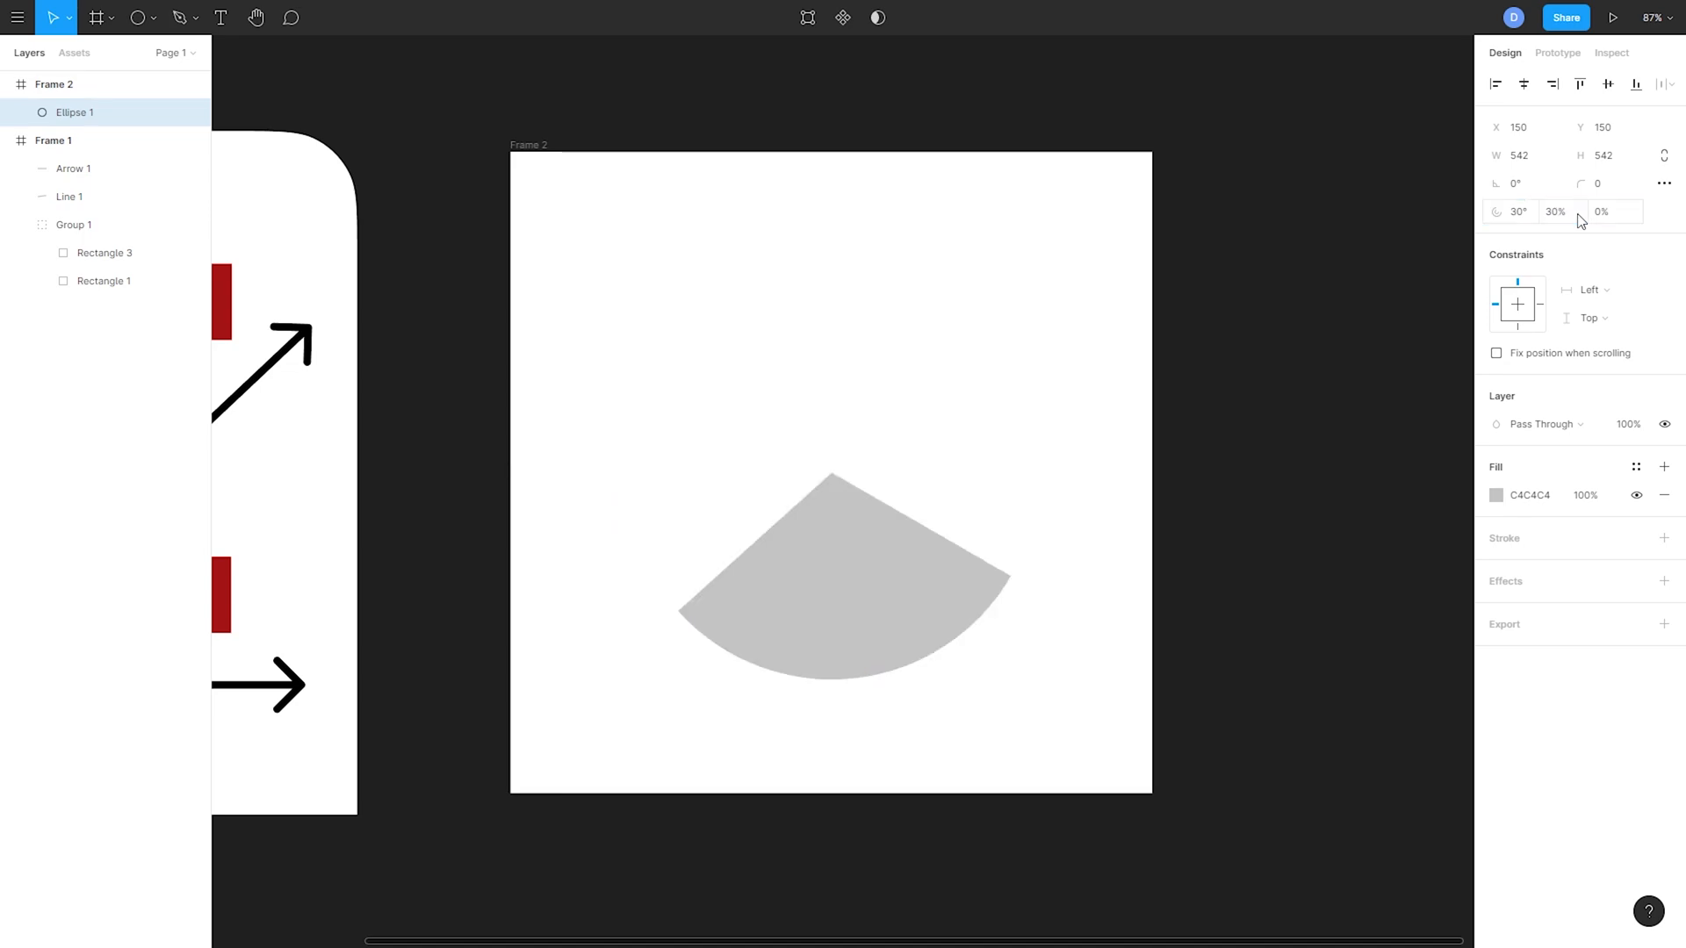
pyautogui.click(1555, 213)
pyautogui.write('90')
pyautogui.press('Return')
# - Set the circle's inner ratio to 30% to cut a hole in its centre
pyautogui.click(1623, 220)
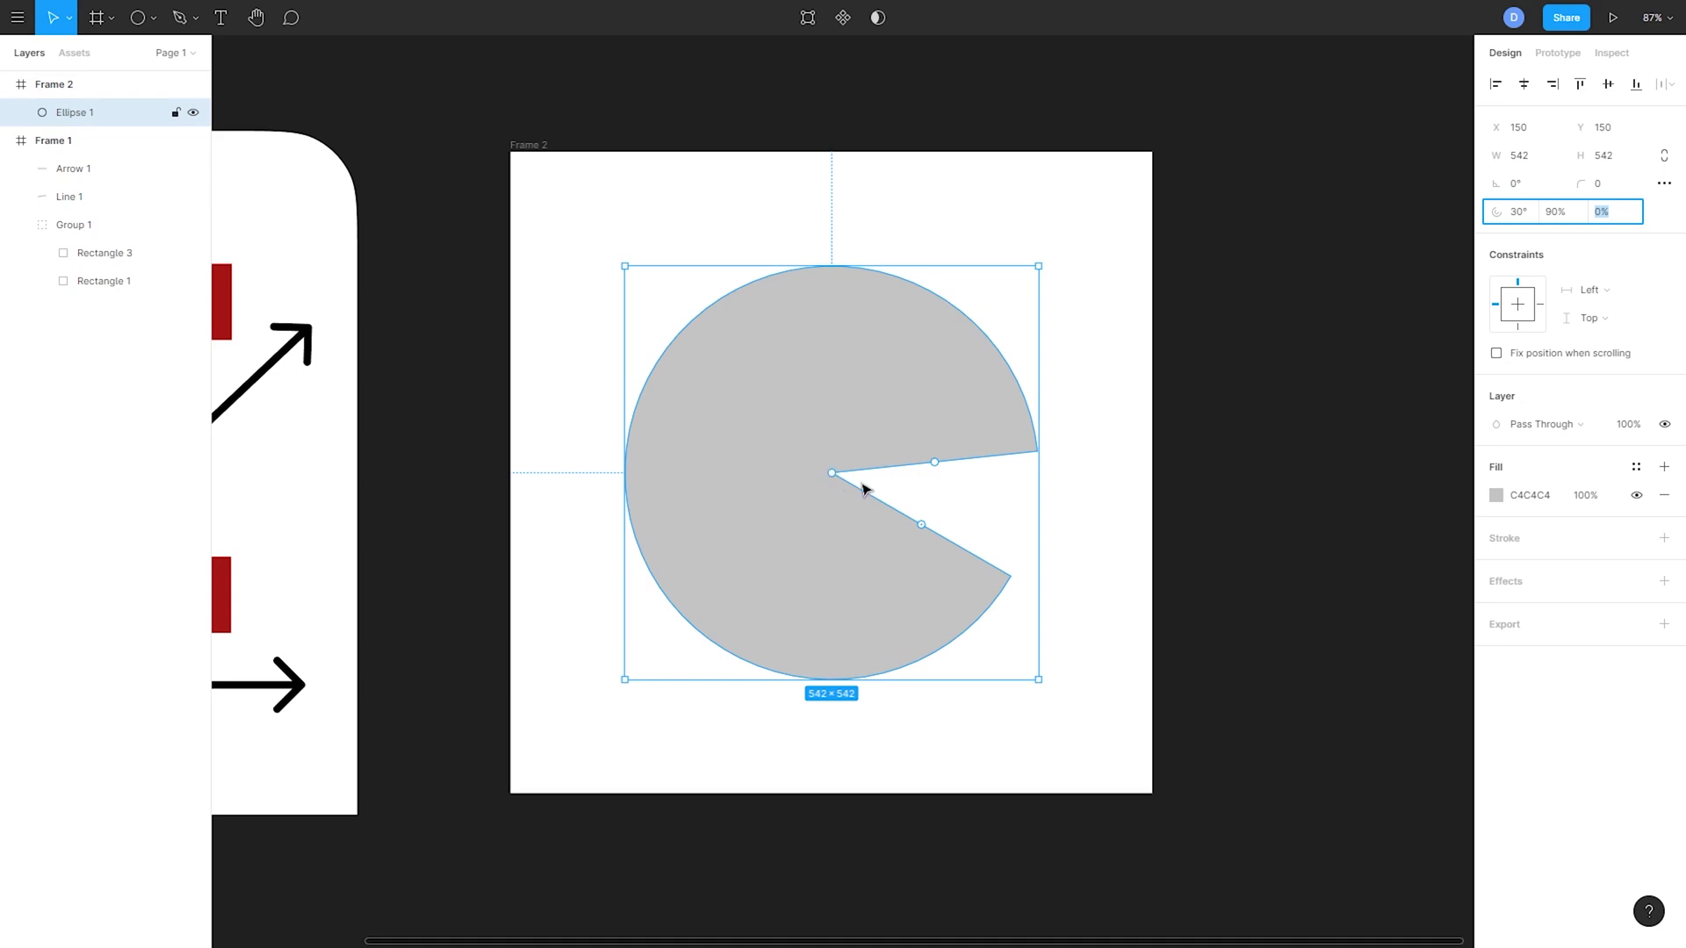
pyautogui.click(1622, 214)
pyautogui.click(1623, 219)
pyautogui.write('30')
pyautogui.press('Return')
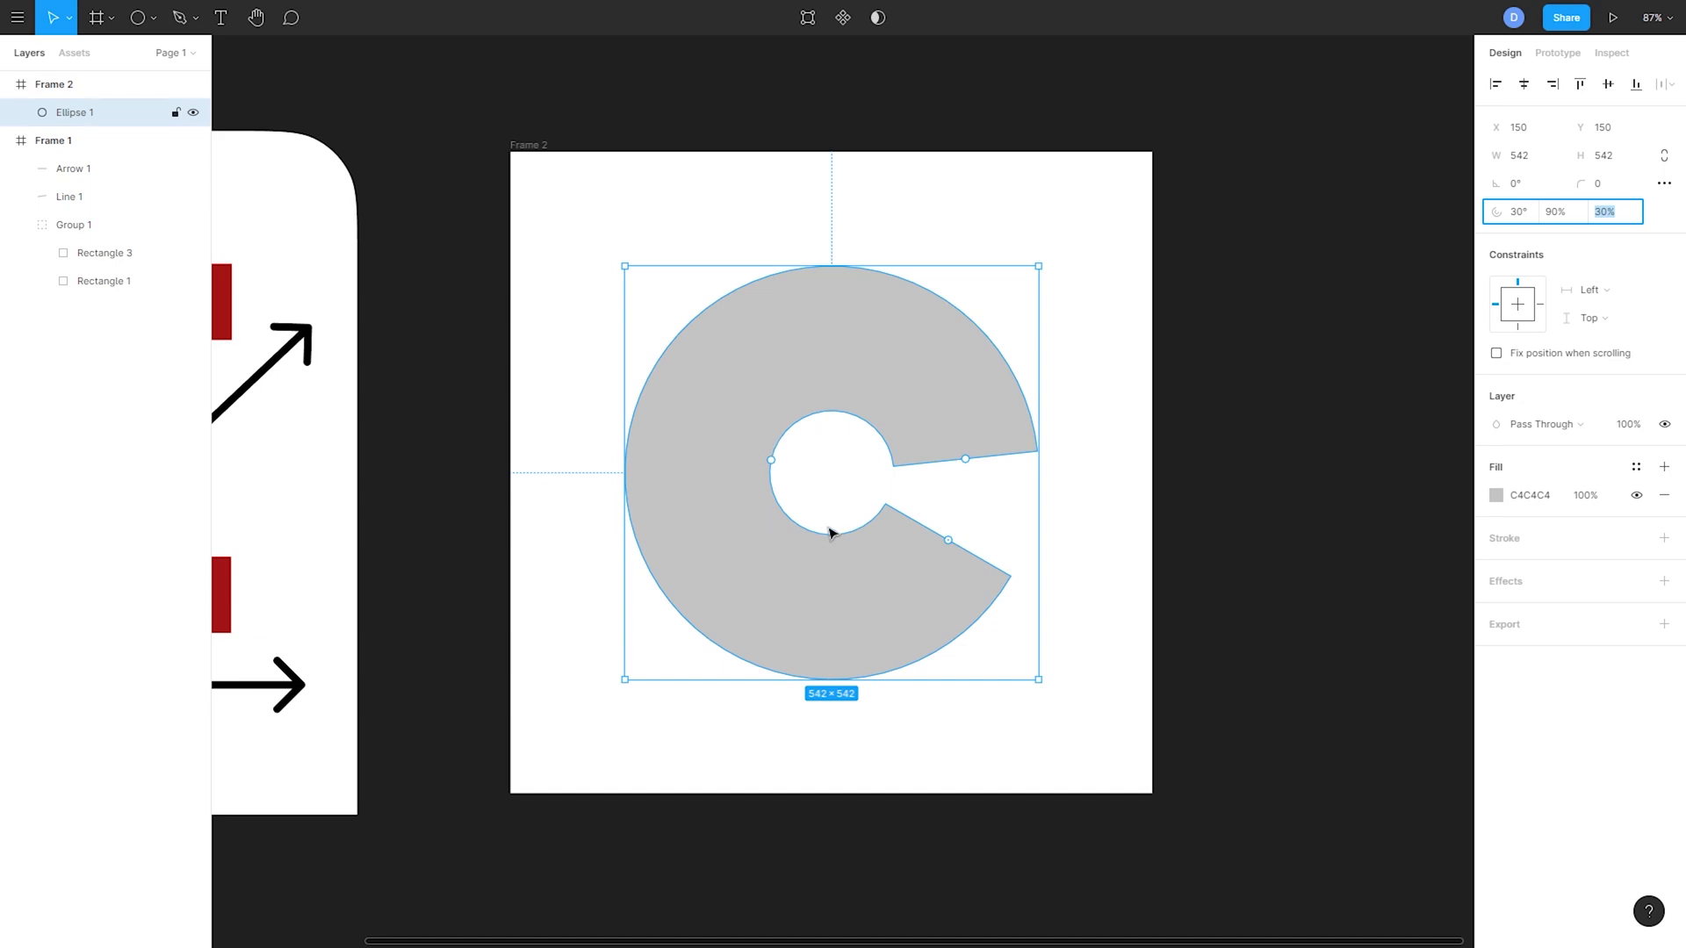
# - Delete the ring-shaped ellipse from Frame 2
pyautogui.click(1294, 569)
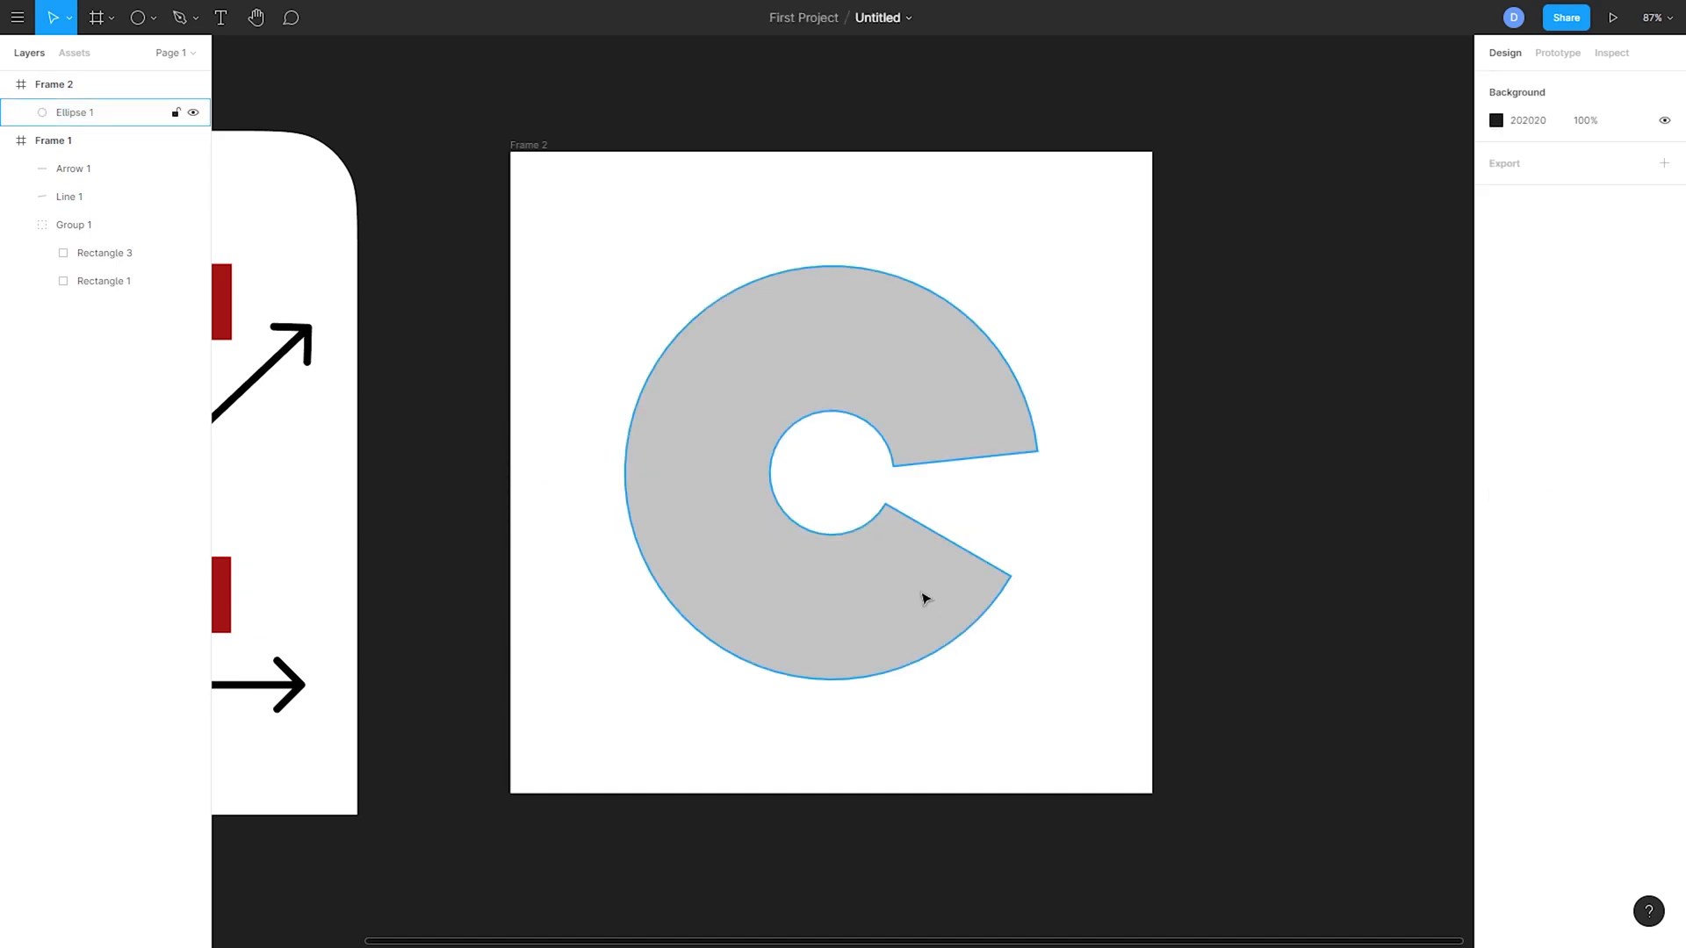
pyautogui.click(745, 564)
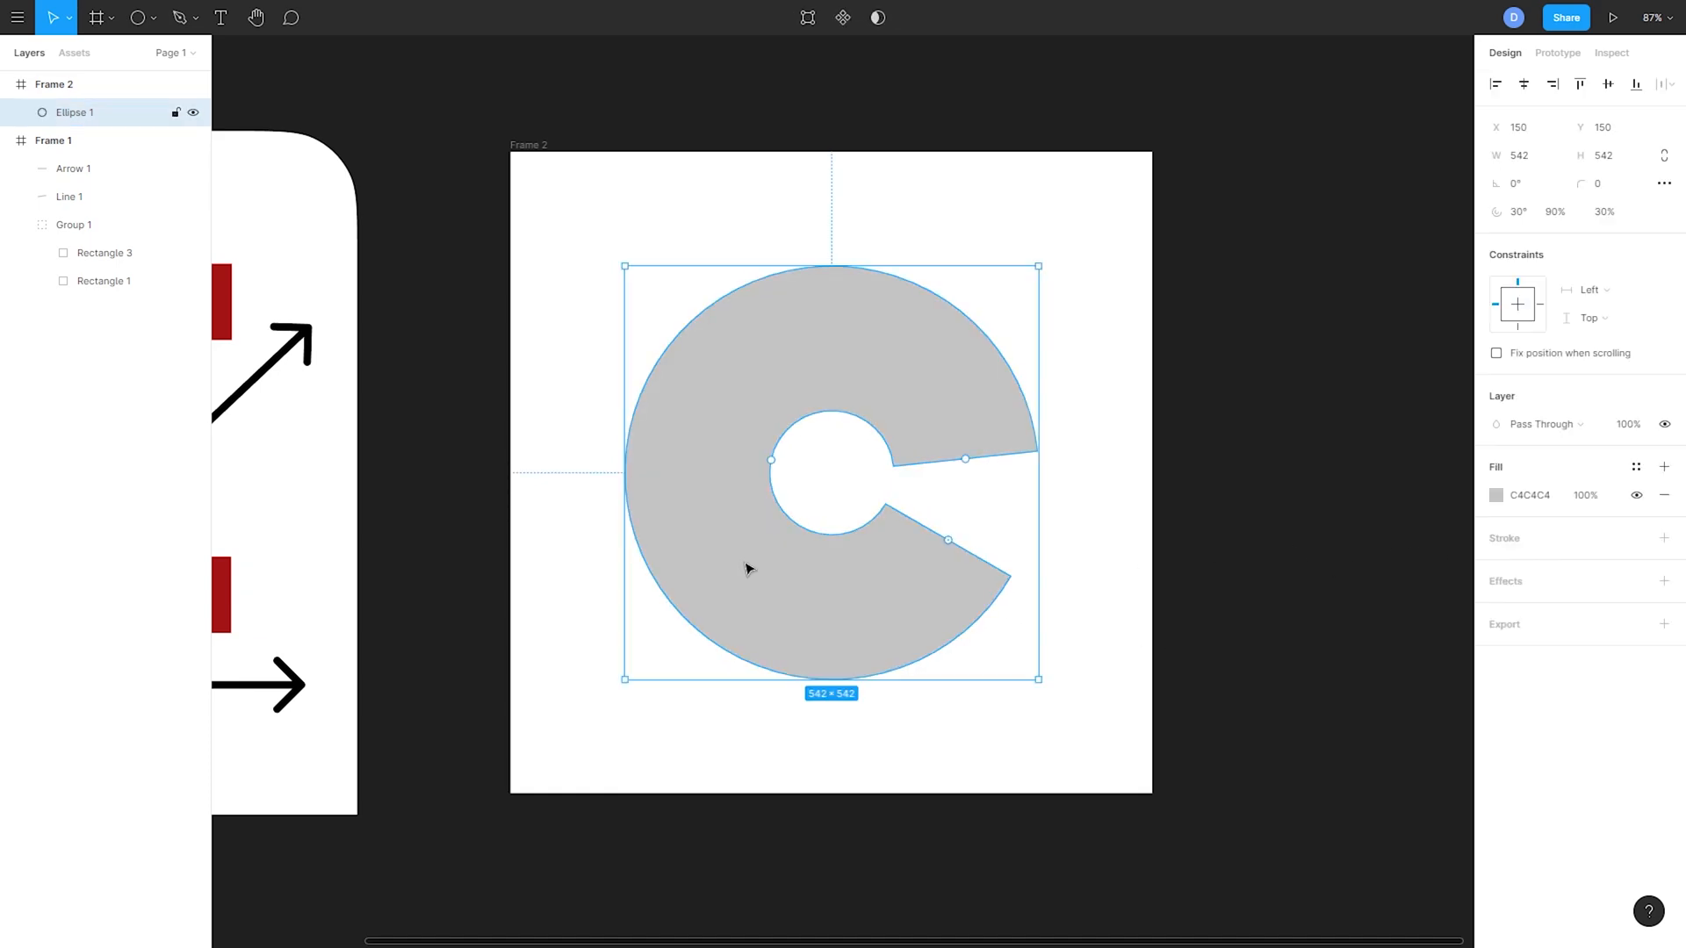
pyautogui.press('Delete')
# - Draw a triangle about 734 × 734 outward from the centre of Frame 2 with the Polygon tool
pyautogui.click(140, 29)
pyautogui.click(153, 19)
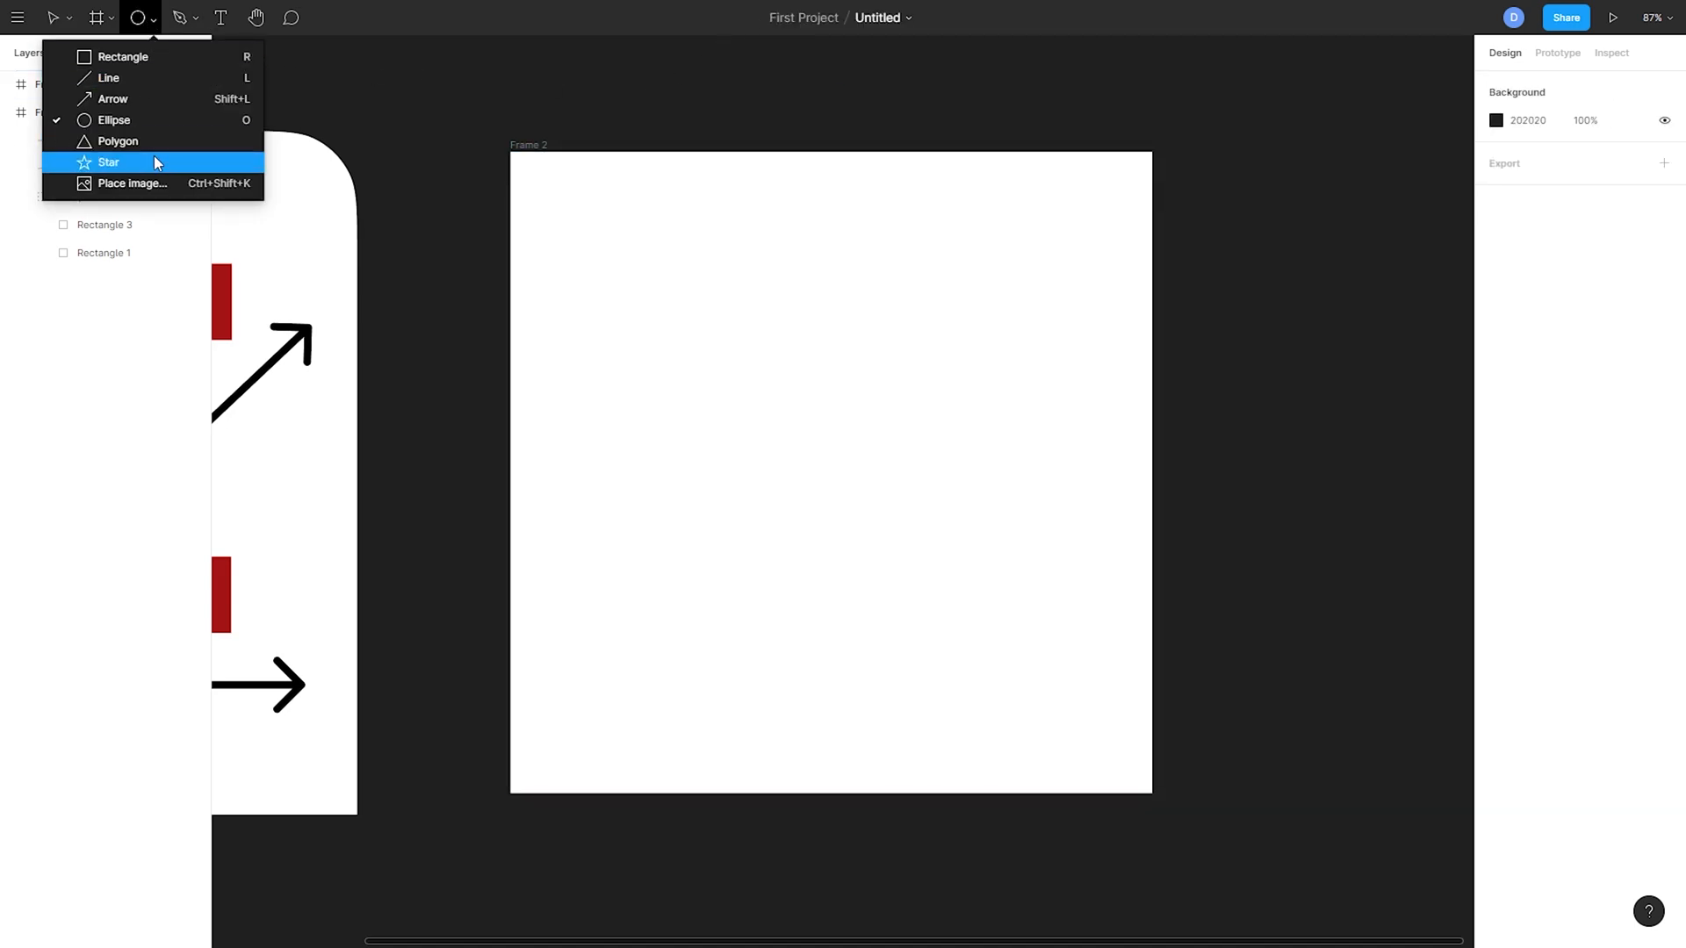
pyautogui.click(163, 142)
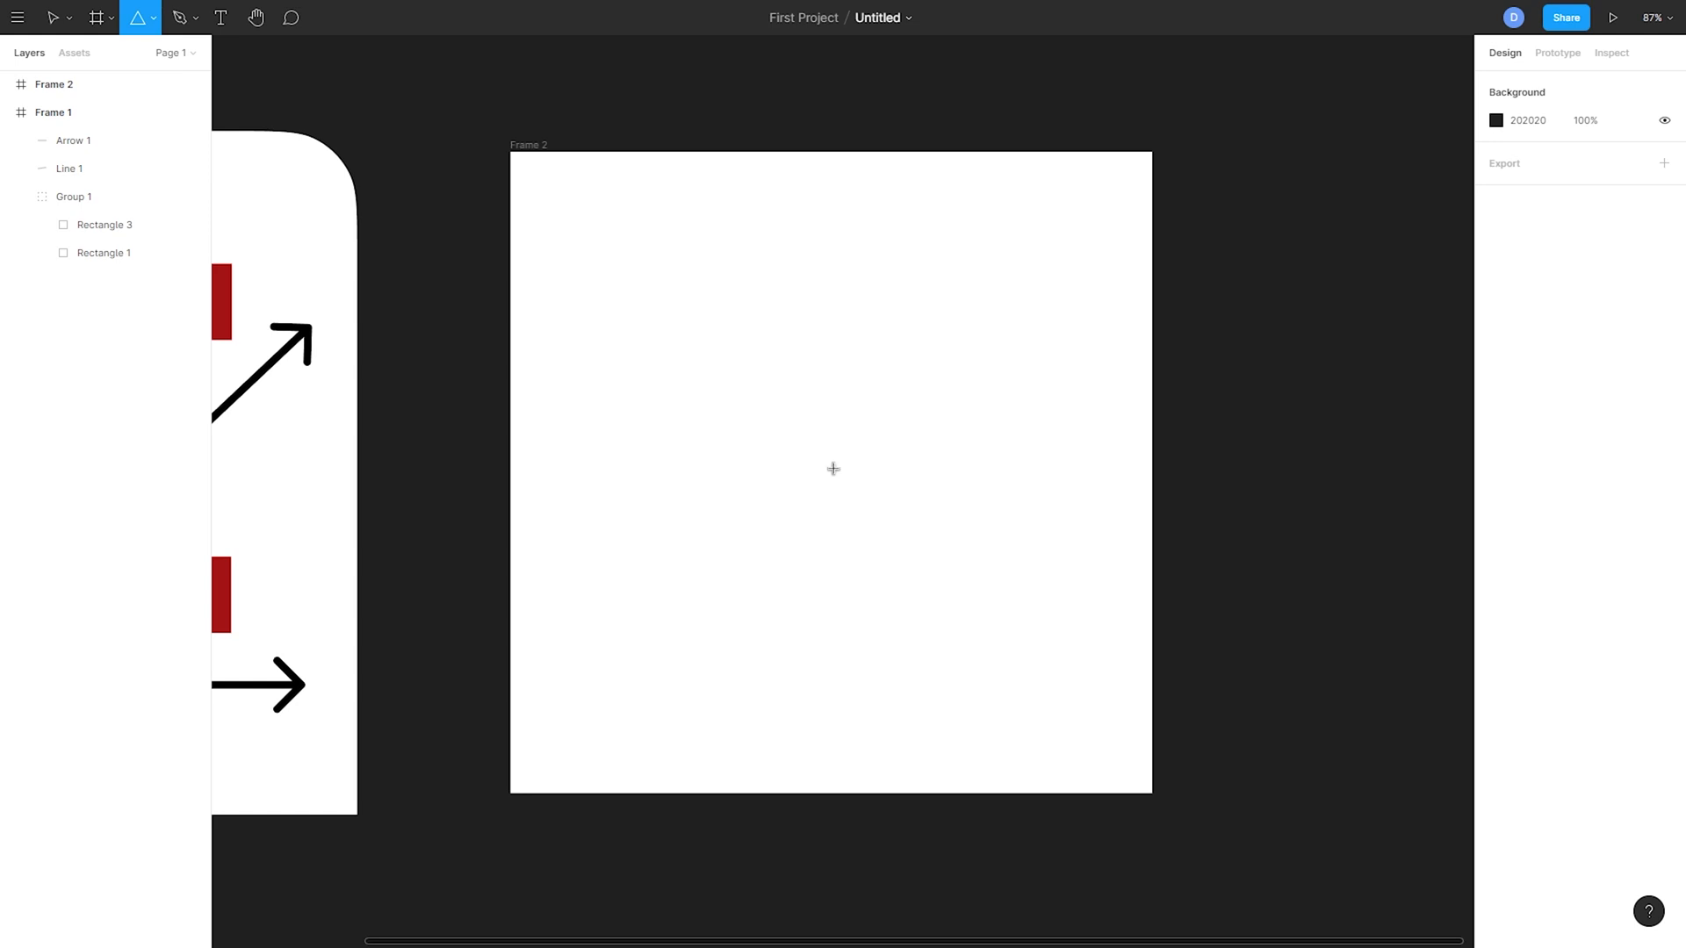
pyautogui.moveTo(833, 469); pyautogui.dragTo(1118, 652)
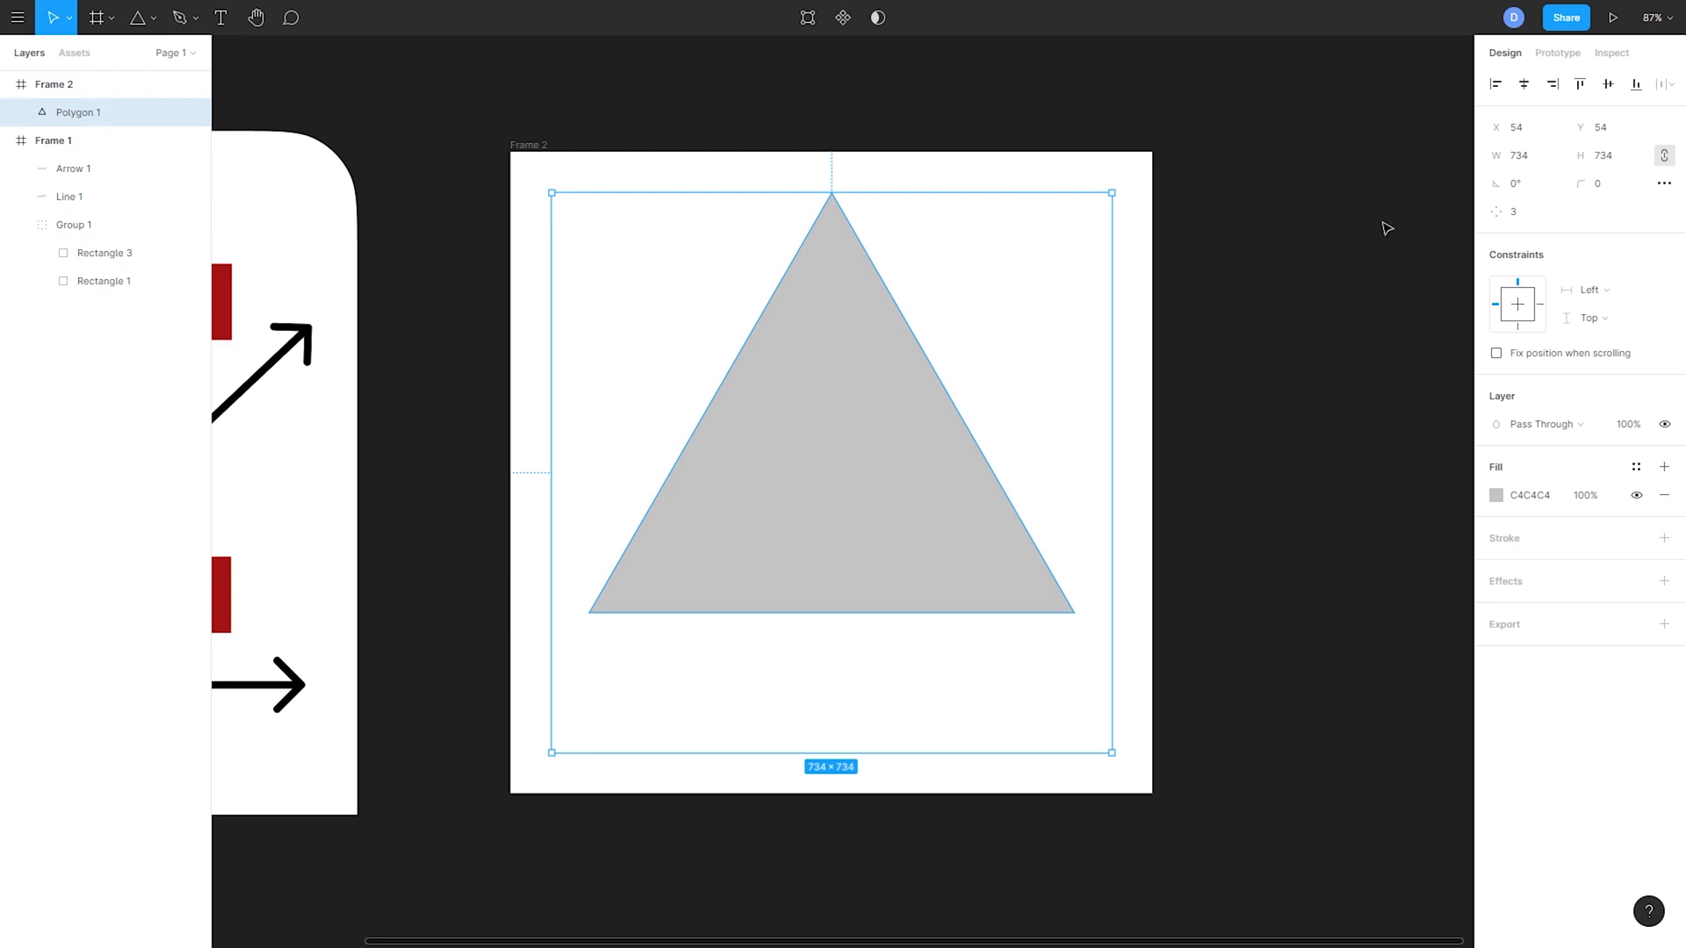
# - Raise the polygon's side count one at a time from a triangle up to 16 sides
pyautogui.click(1527, 215)
pyautogui.press('Up')
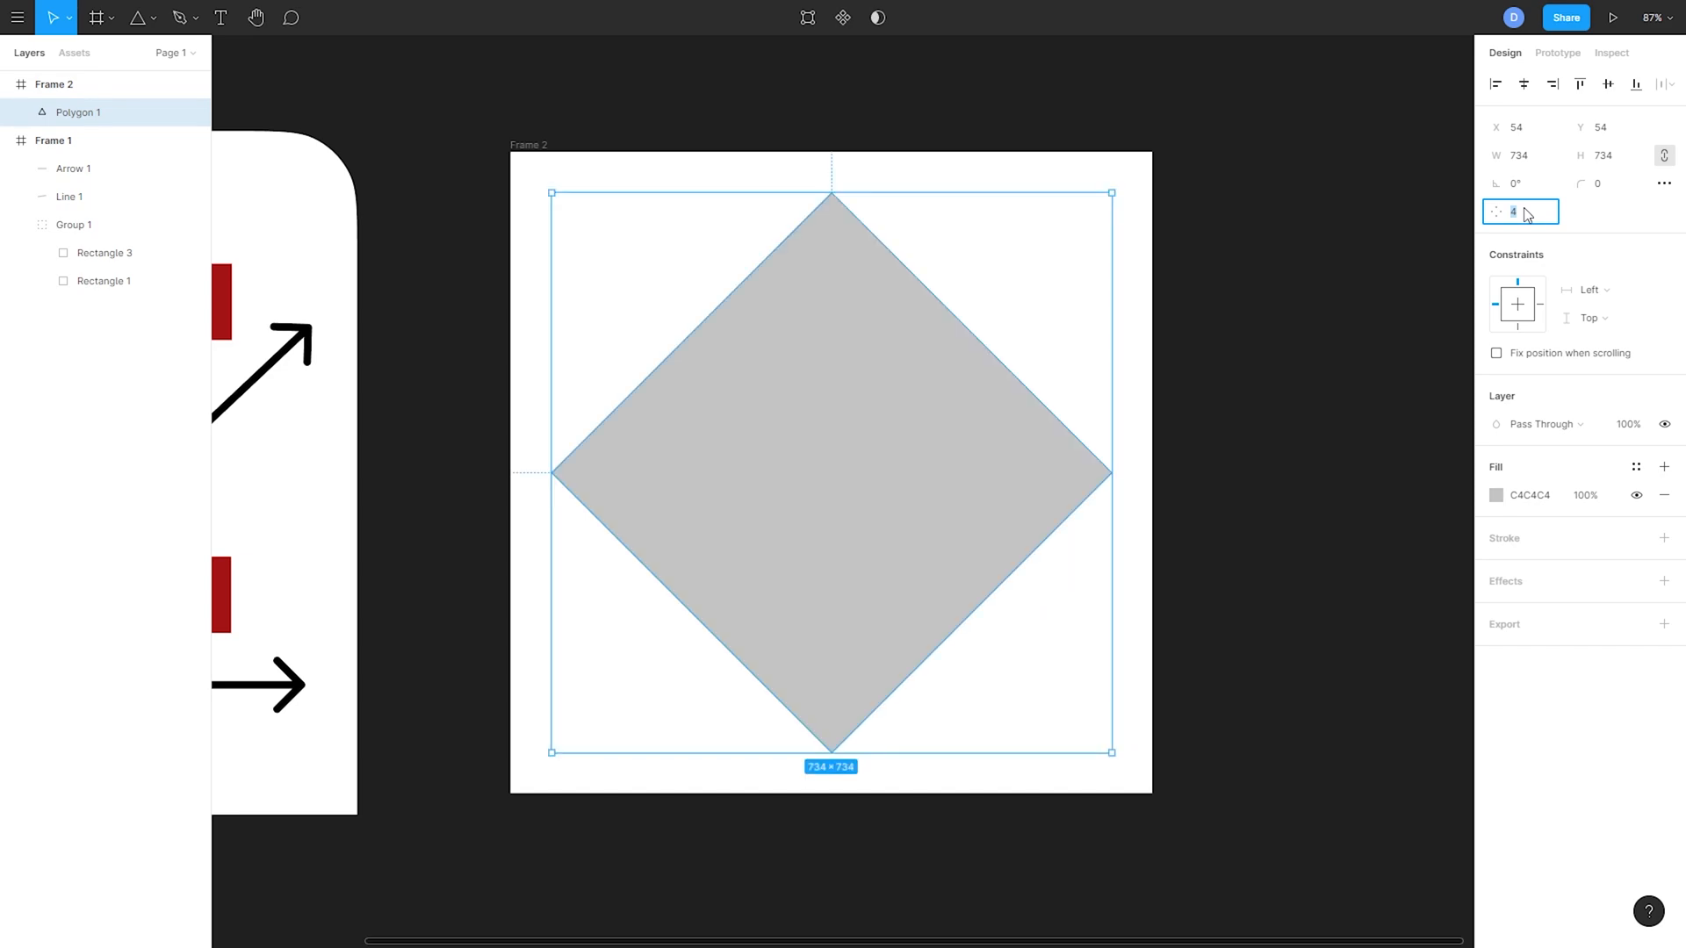
pyautogui.press('Up')
pyautogui.press('Down')
pyautogui.press('Up')
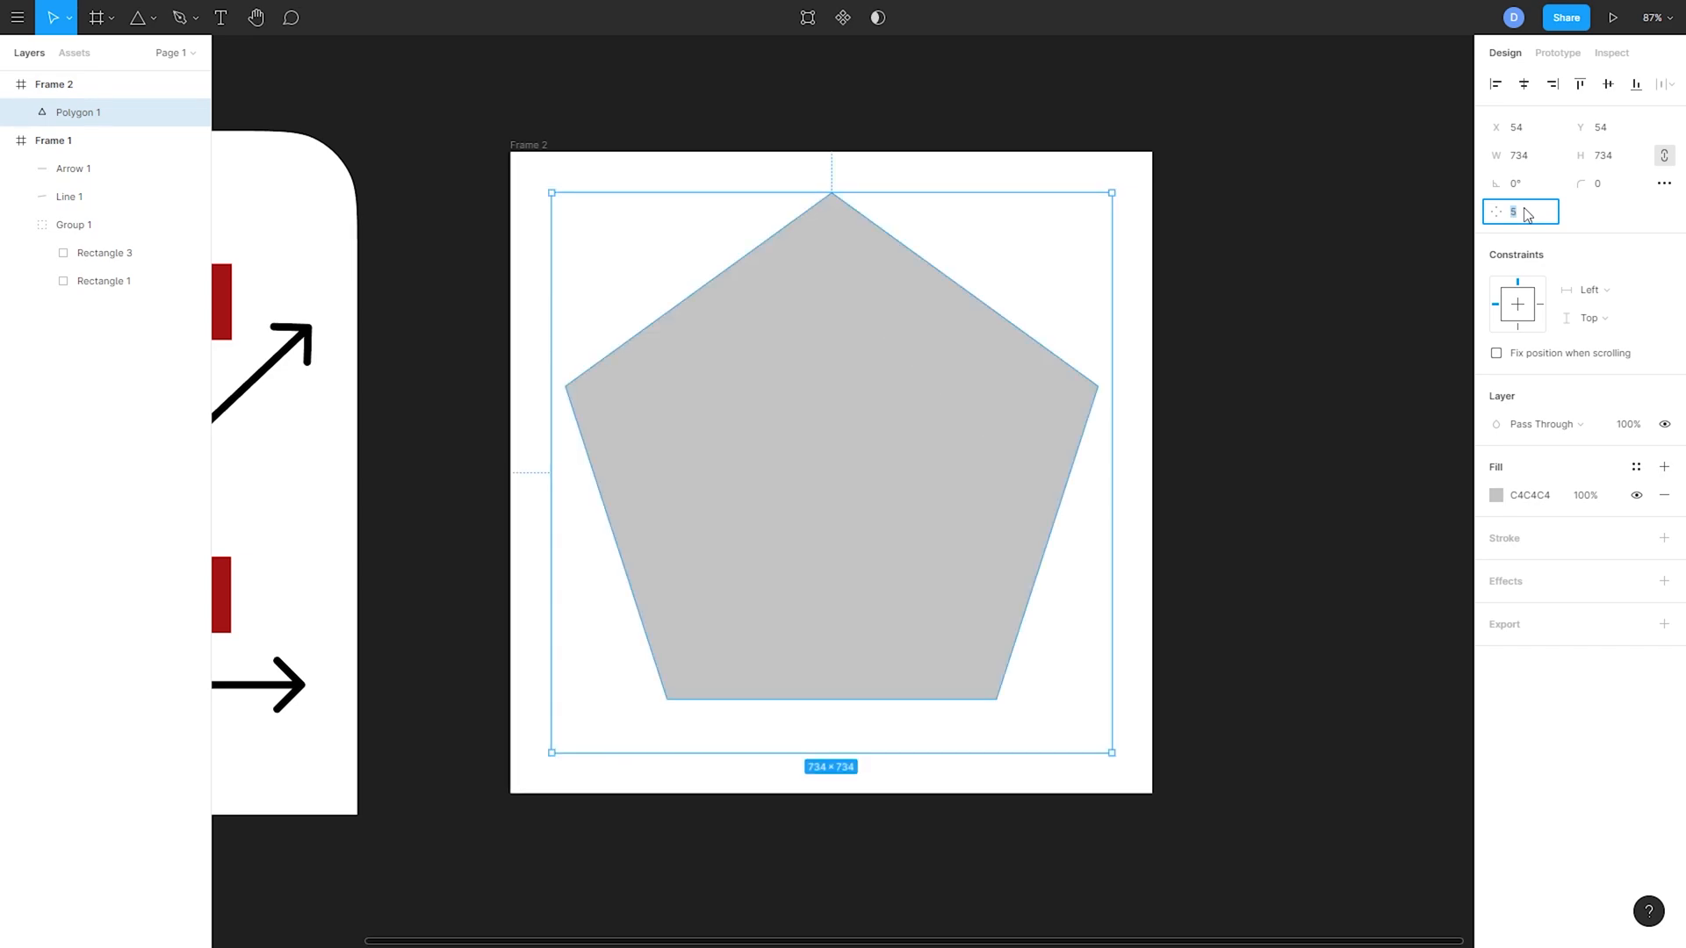
pyautogui.press('Up')
pyautogui.press('Up')
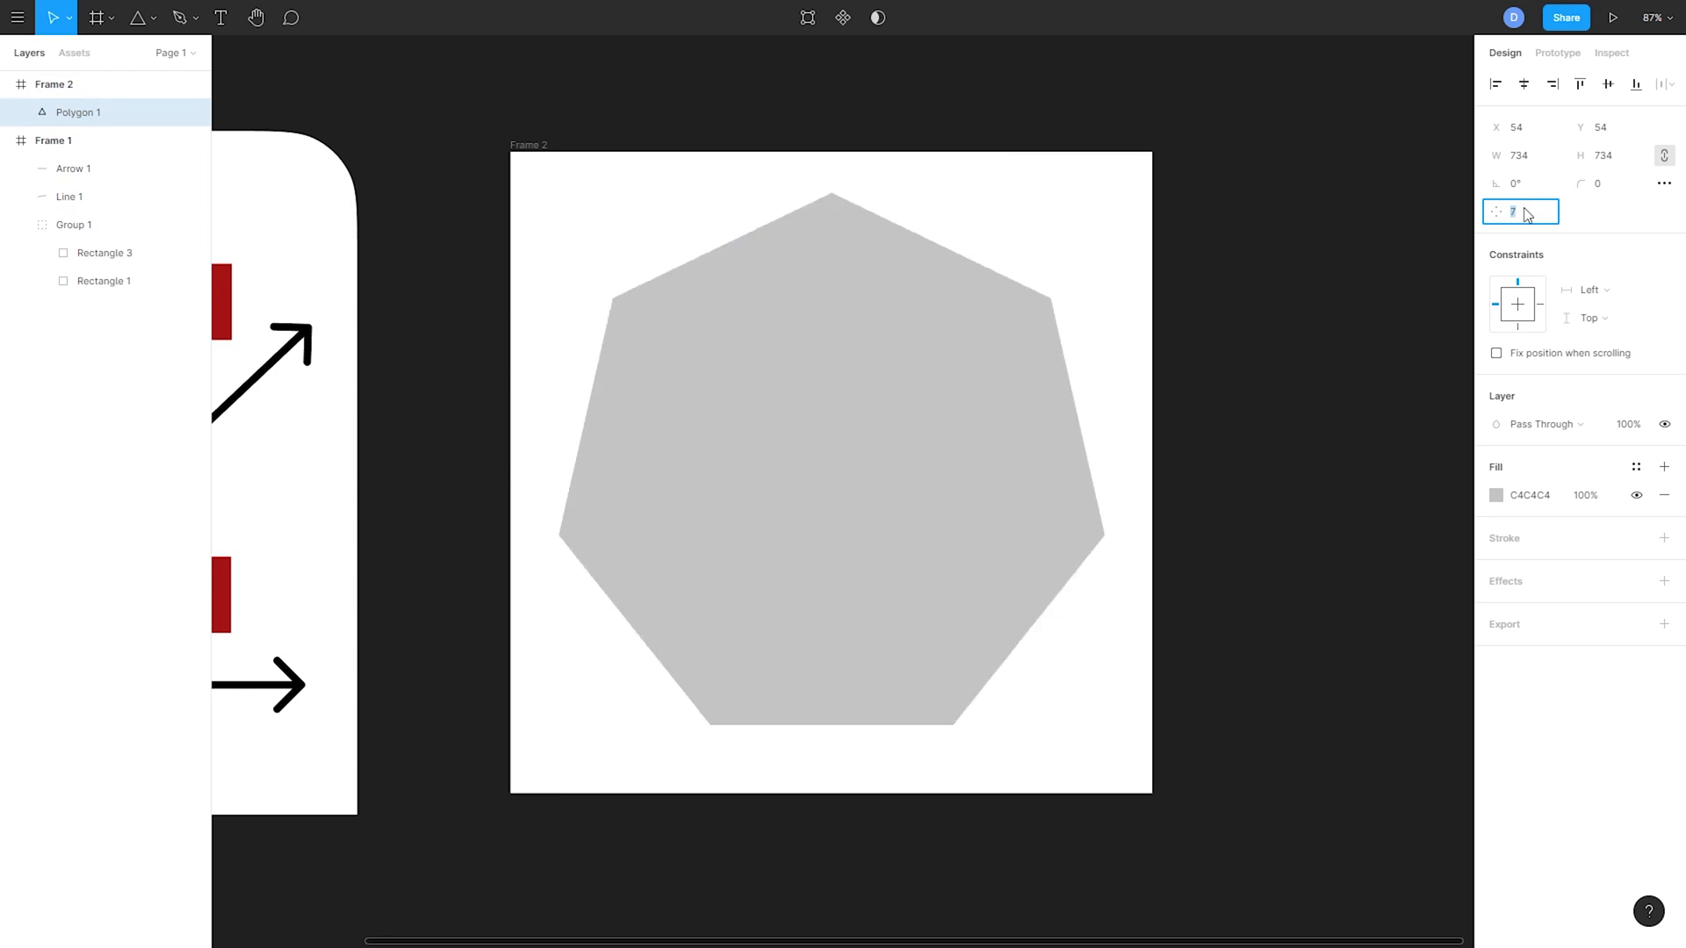
pyautogui.press('Up')
pyautogui.press('Up')
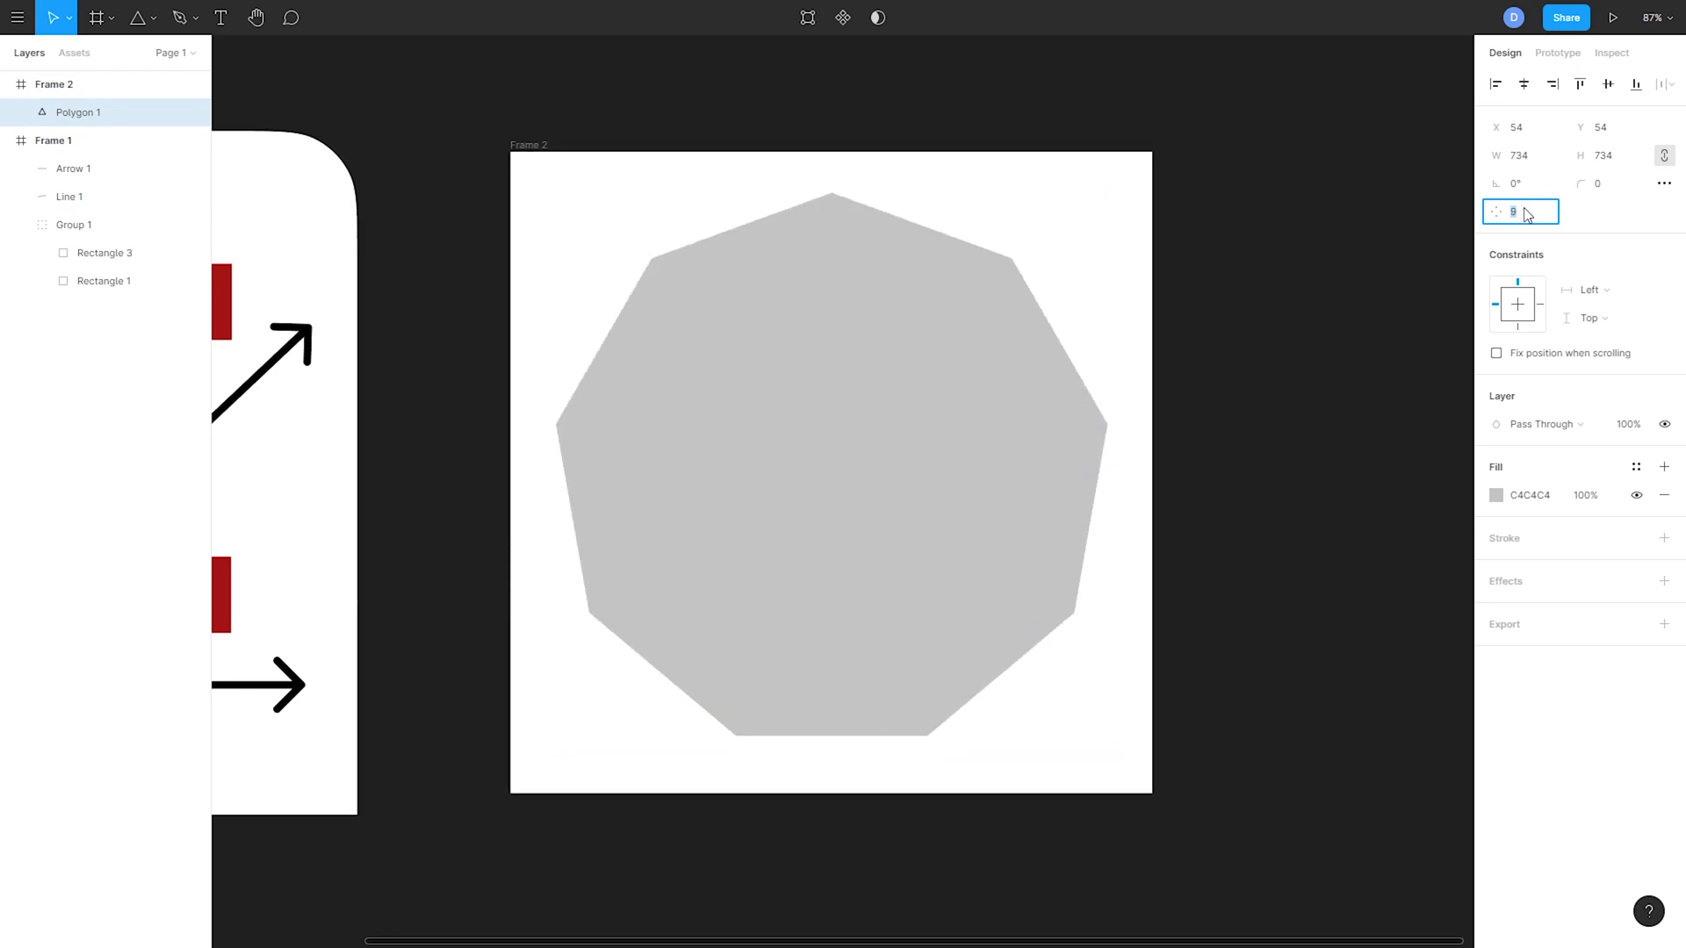
pyautogui.press('Up')
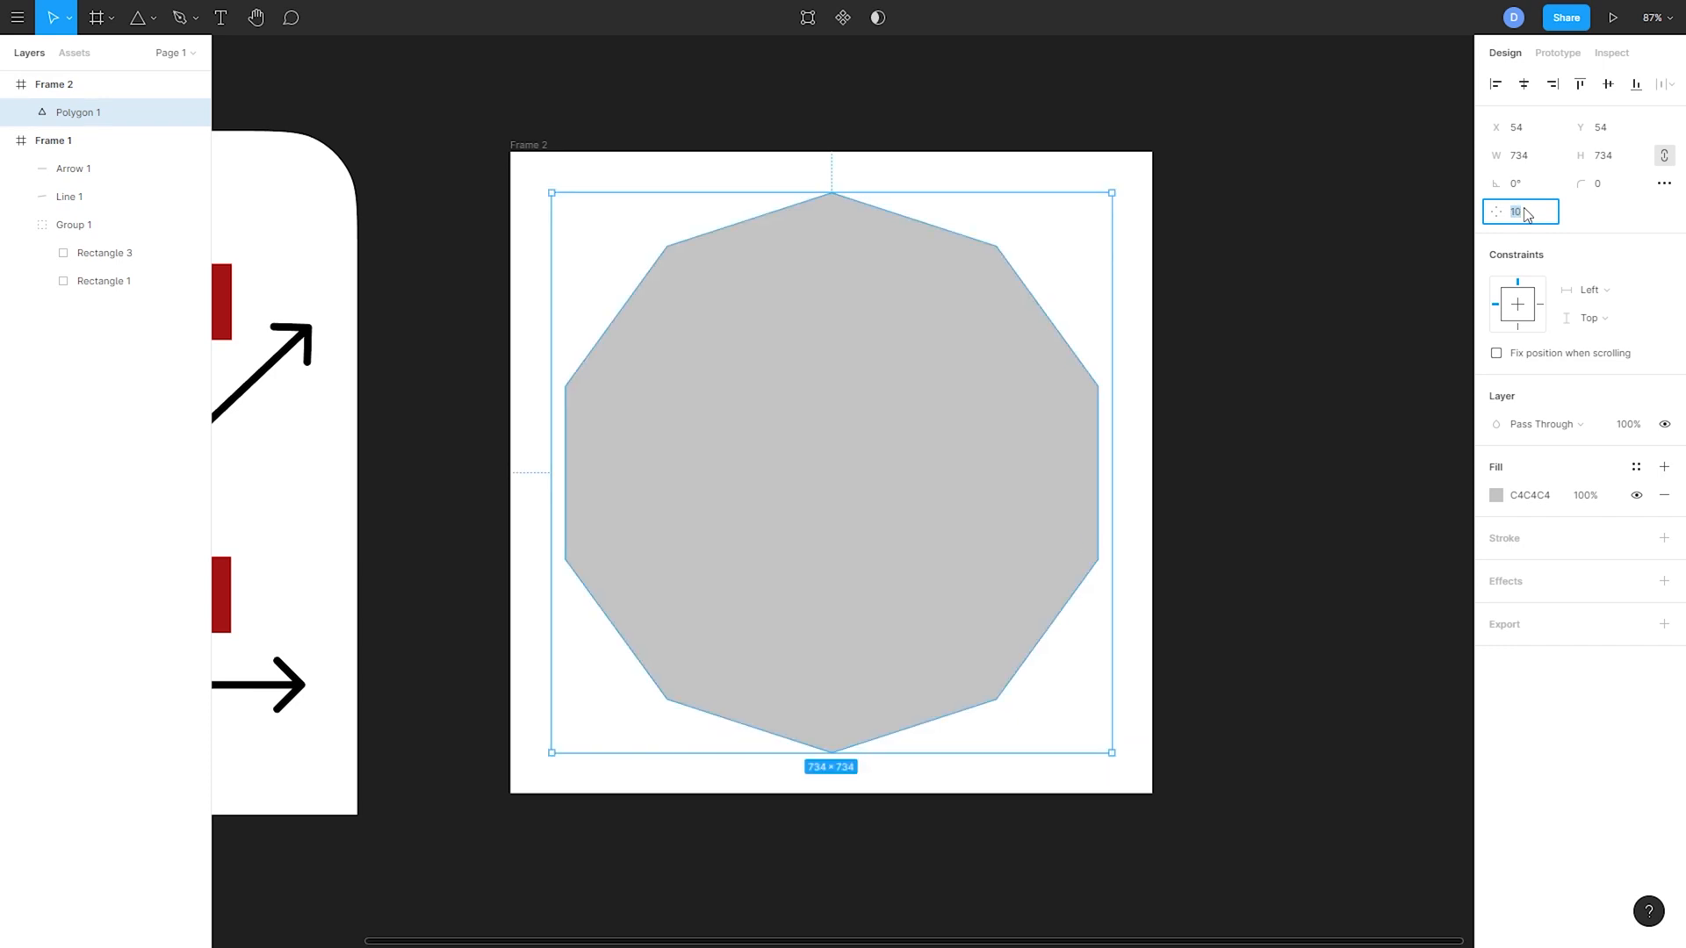
pyautogui.press('Up')
pyautogui.press('Up')
pyautogui.press('Up')
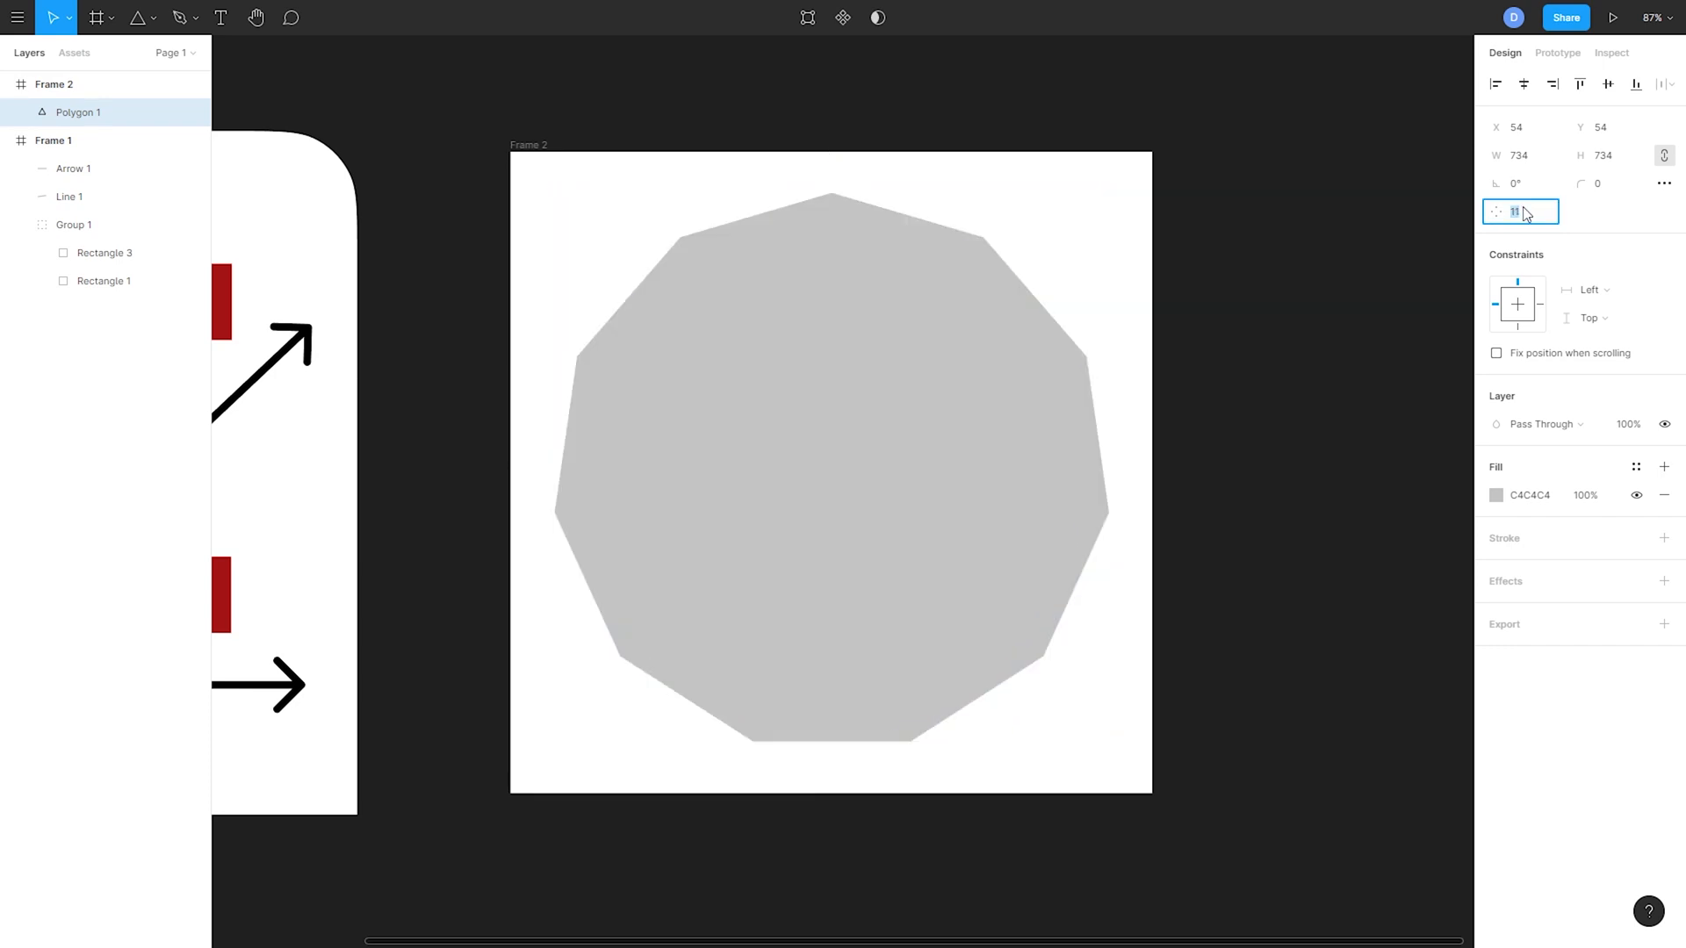
pyautogui.press('Up')
pyautogui.press('Up')
pyautogui.press('Up')
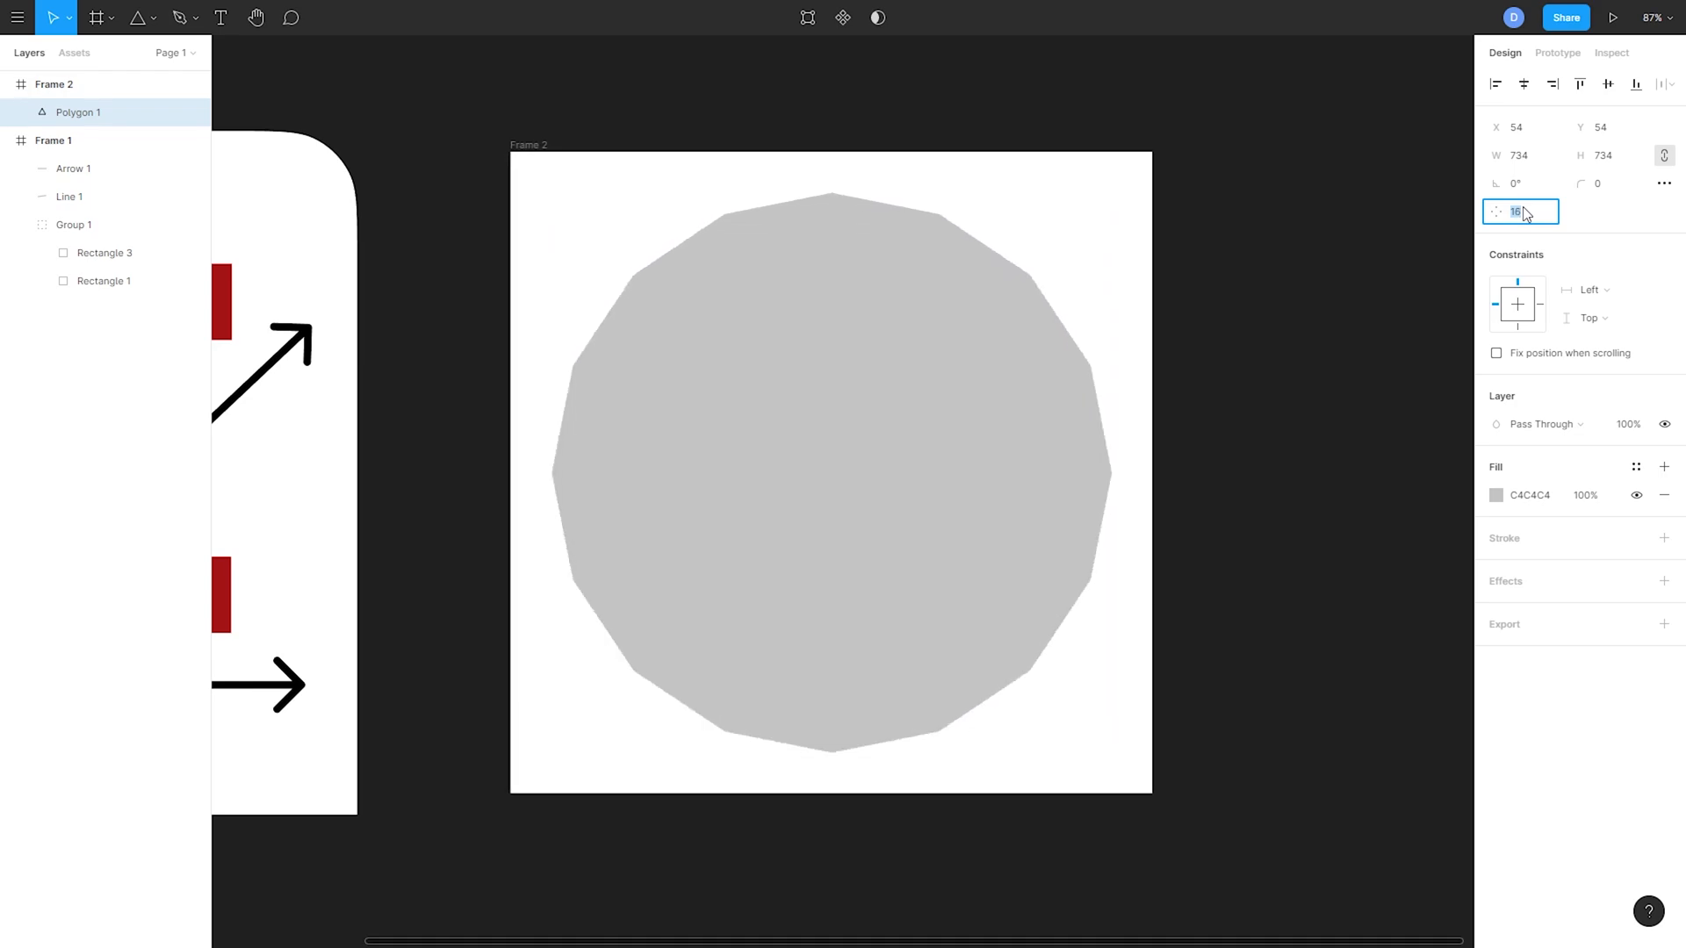
# - Lower the polygon's side count back to 3 and delete it from Frame 2
pyautogui.press('Down')
pyautogui.press('Down')
pyautogui.press('Down')
pyautogui.press('Down')
pyautogui.press('Down')
pyautogui.press('Down')
pyautogui.press('Down')
pyautogui.press('Down')
pyautogui.press('Down')
pyautogui.press('Down')
pyautogui.press('Down')
pyautogui.press('Down')
pyautogui.press('Down')
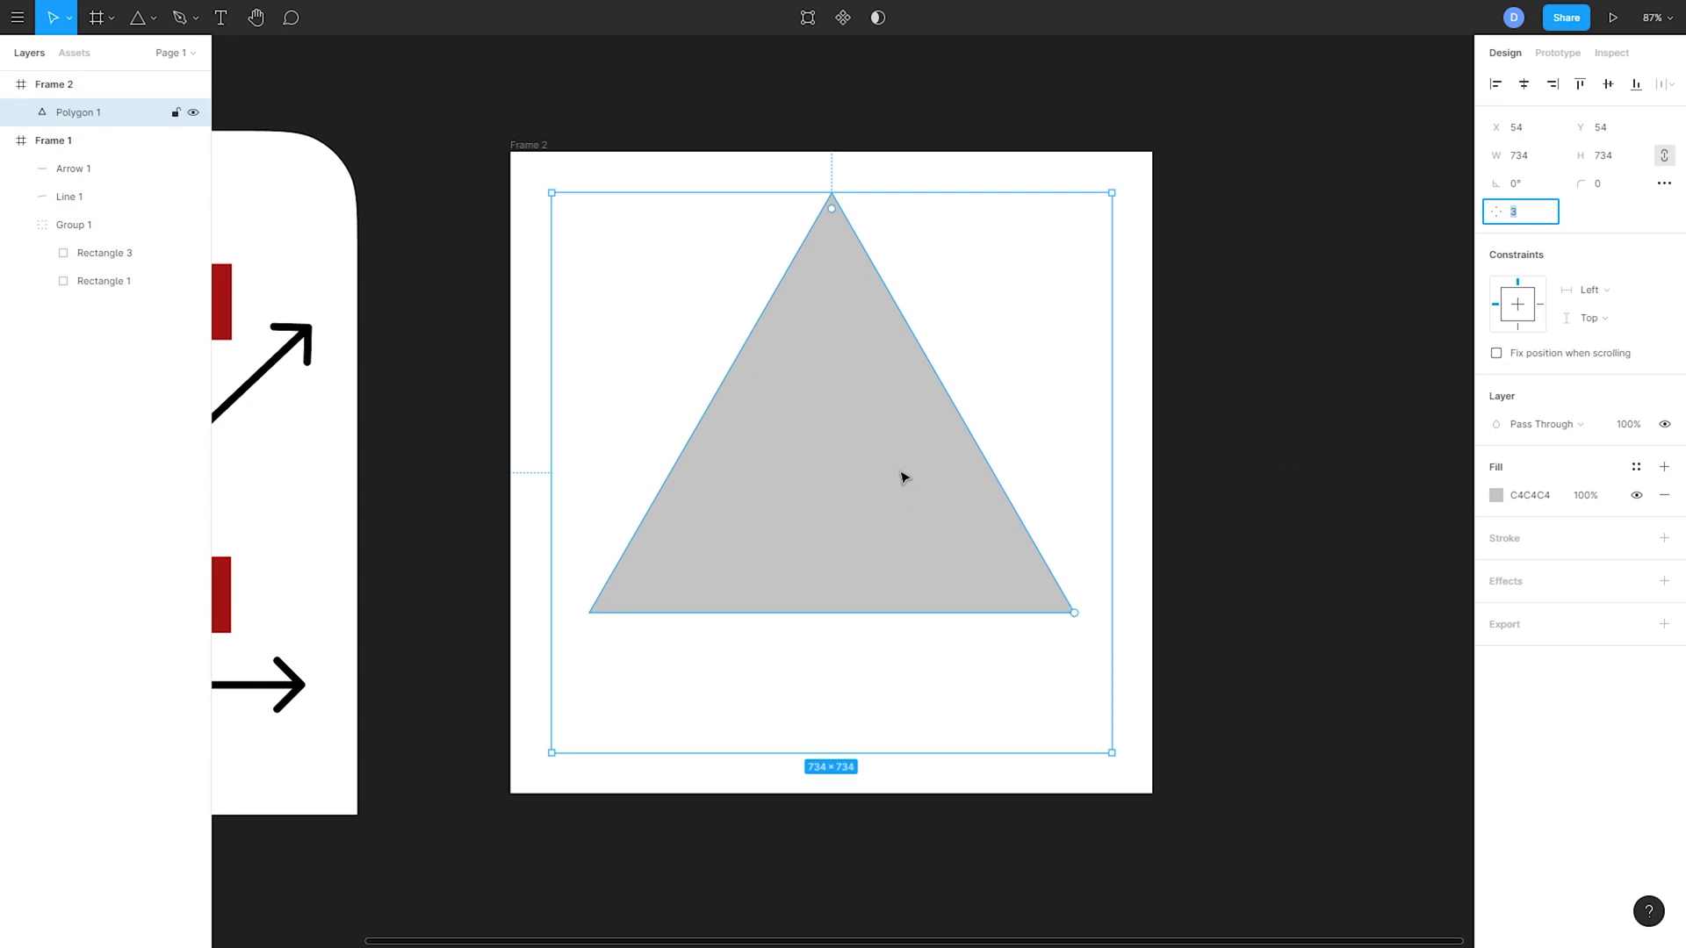
pyautogui.press('Delete')
# - Place the Ice cream Parlour image on the canvas and move it beside Frame 2, clear of both frames
pyautogui.click(157, 17)
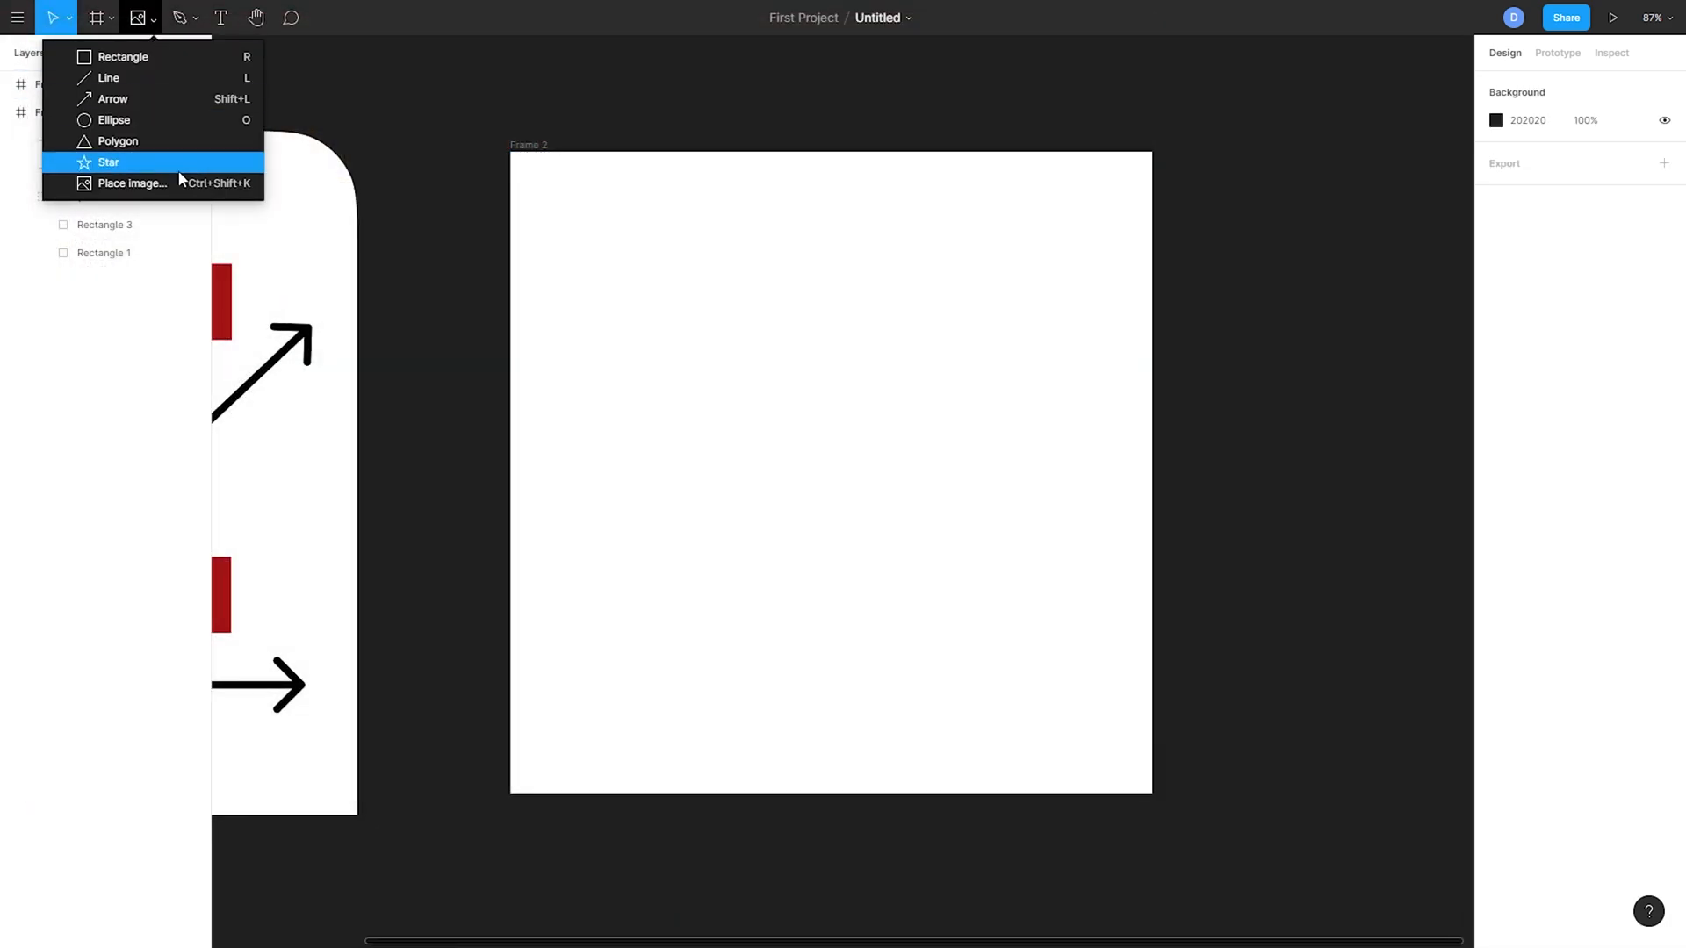
pyautogui.click(238, 191)
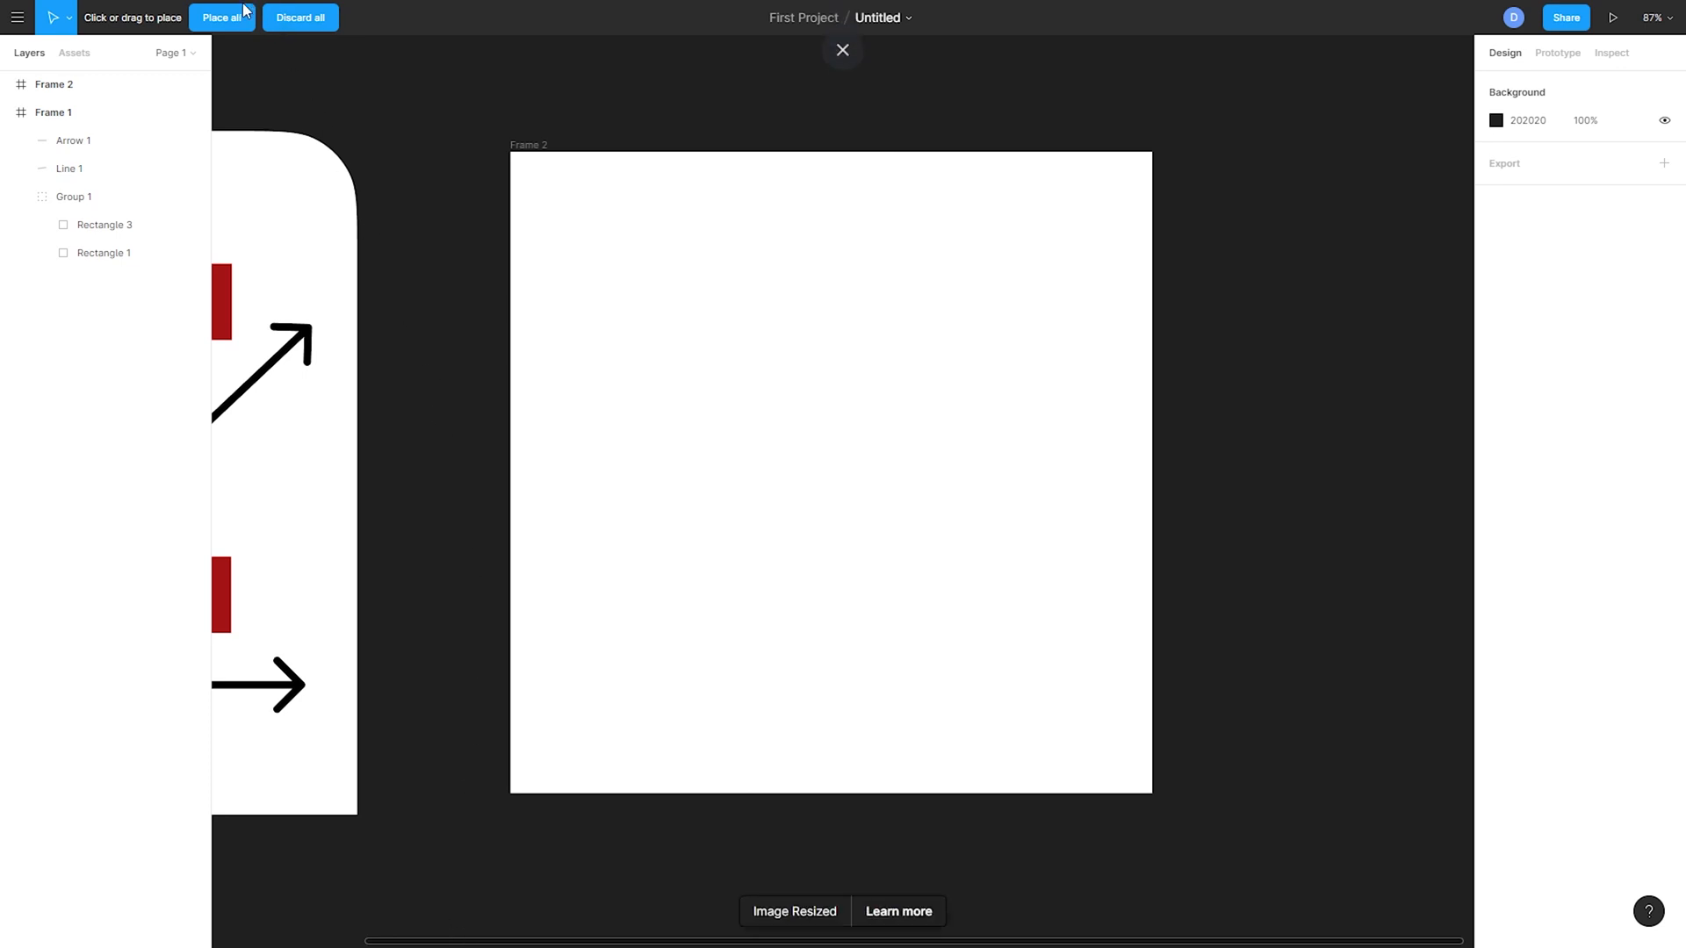
pyautogui.click(238, 26)
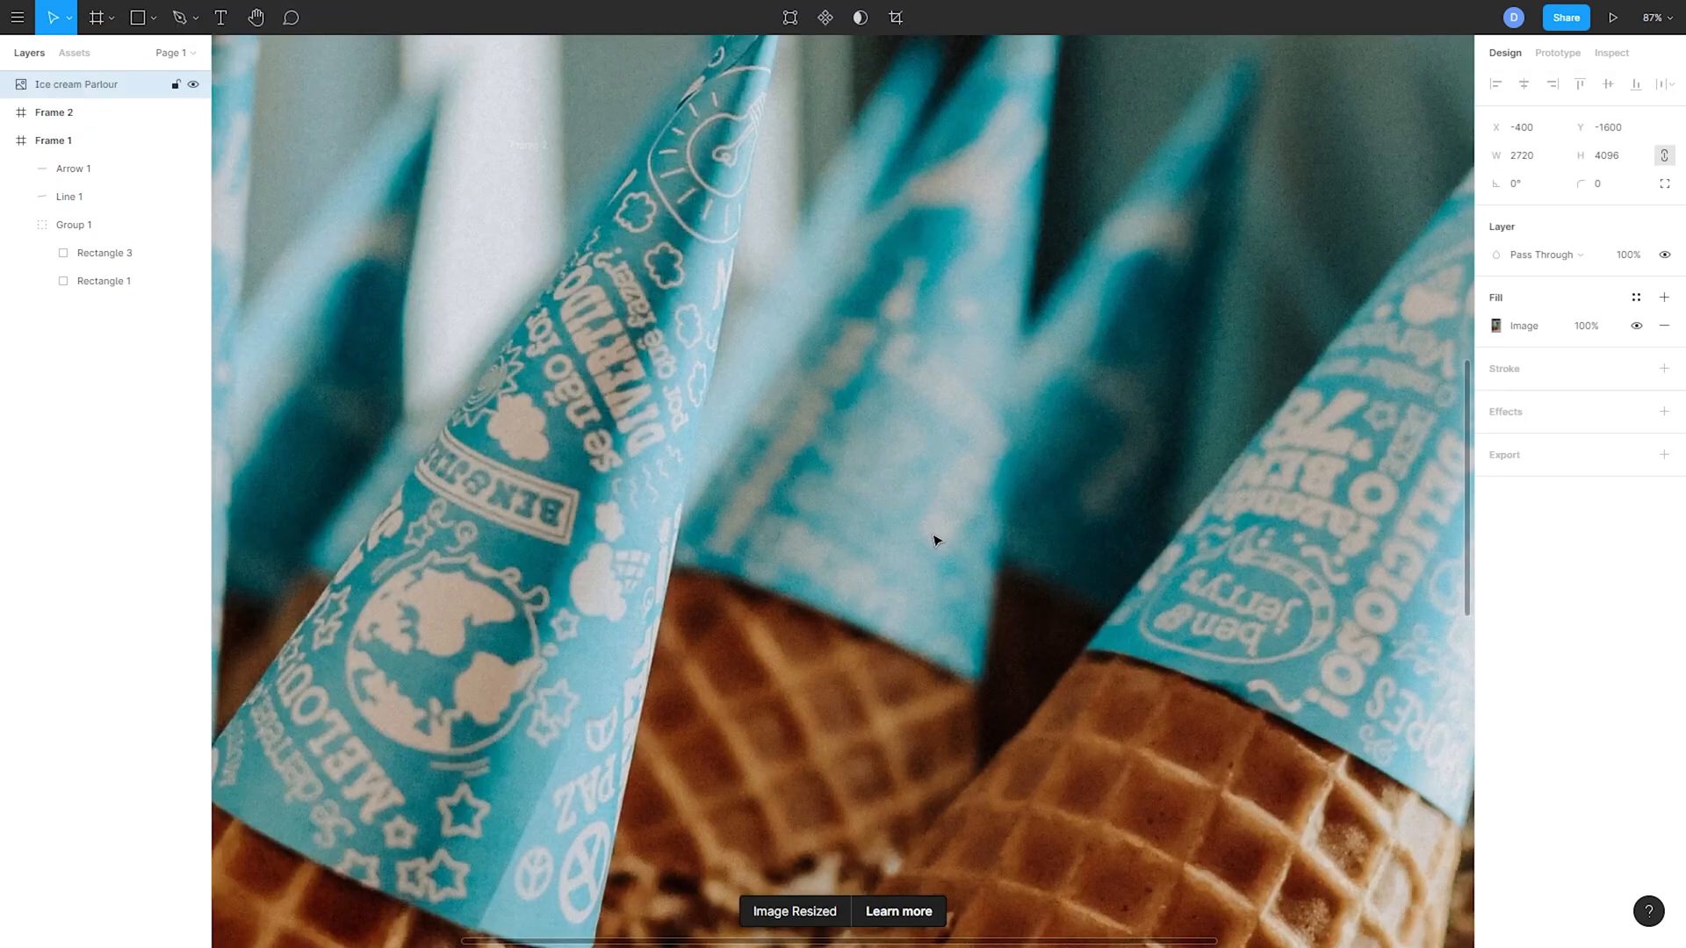
pyautogui.scroll(-10, 944, 446)
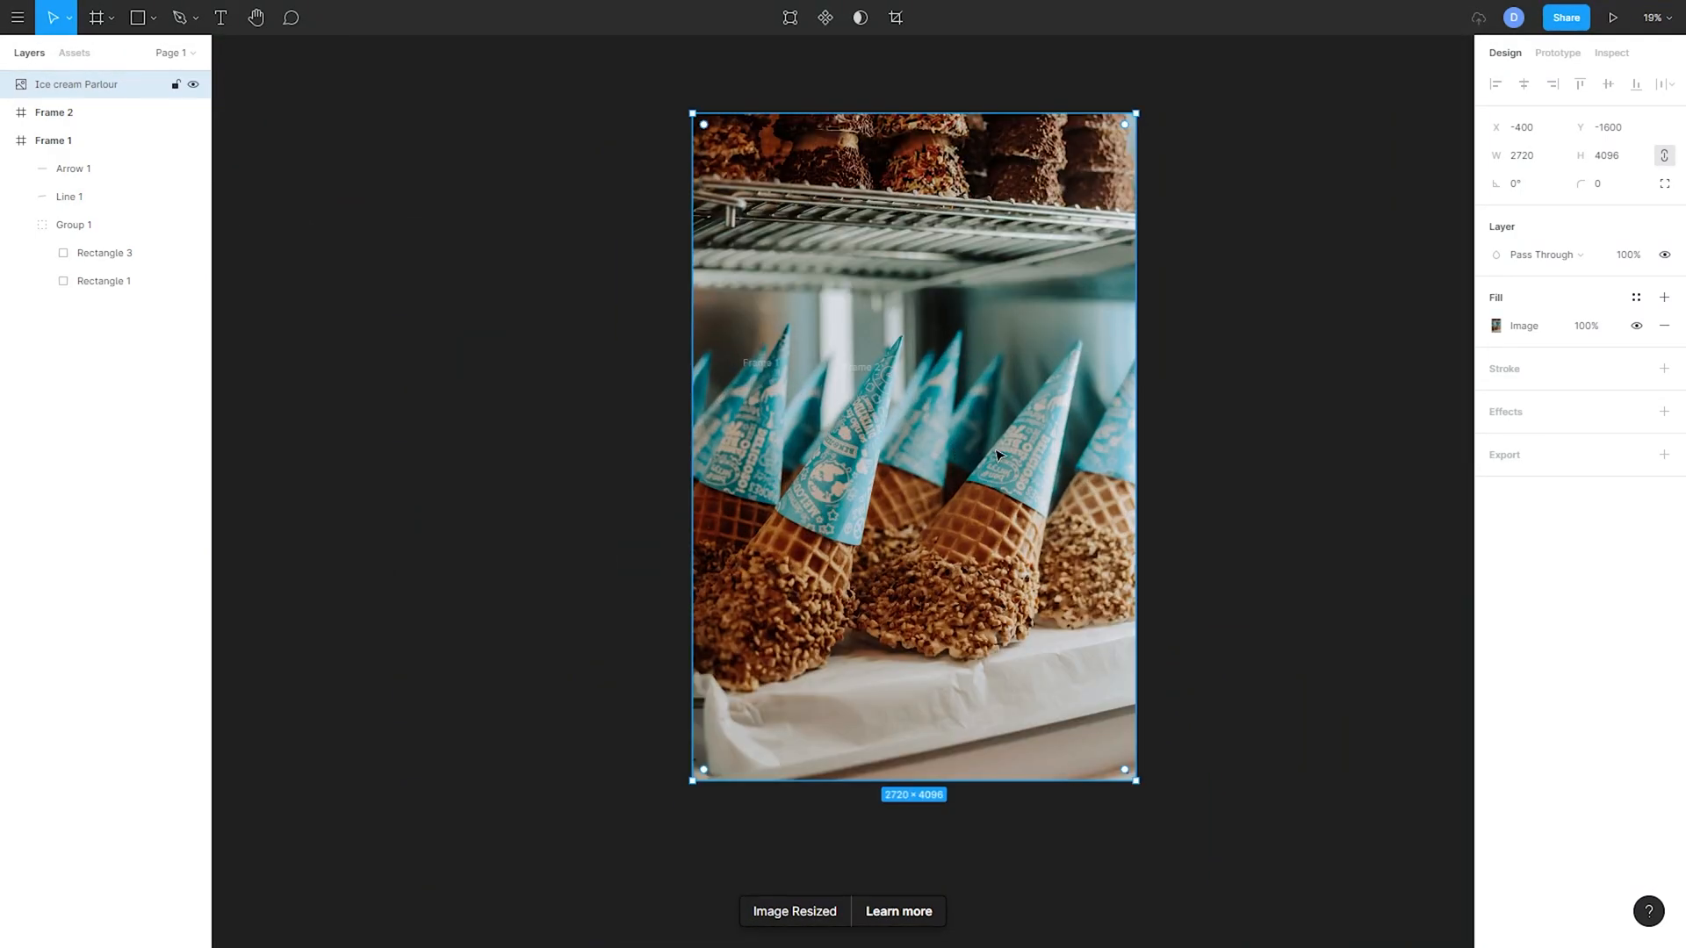
pyautogui.moveTo(1007, 475); pyautogui.dragTo(1313, 495)
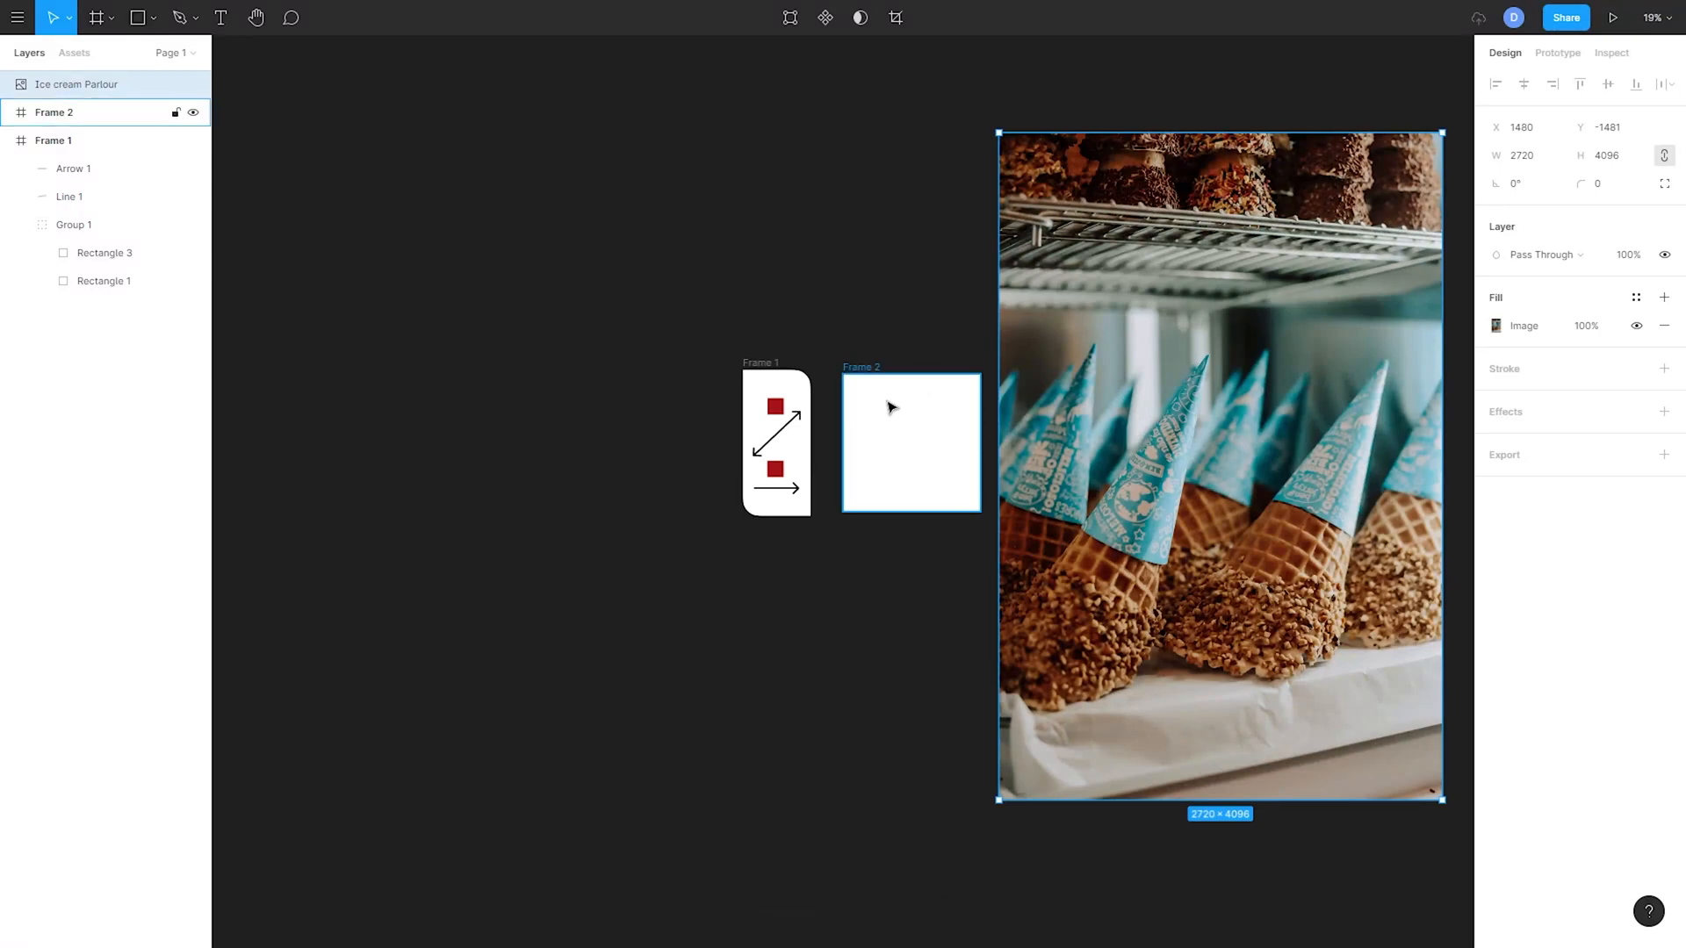
# - Scale the ice cream image down proportionally about its centre to about 714 × 1076
pyautogui.scroll(5, 965, 400)
pyautogui.hscroll(3, 963, 392)
pyautogui.click(722, 375)
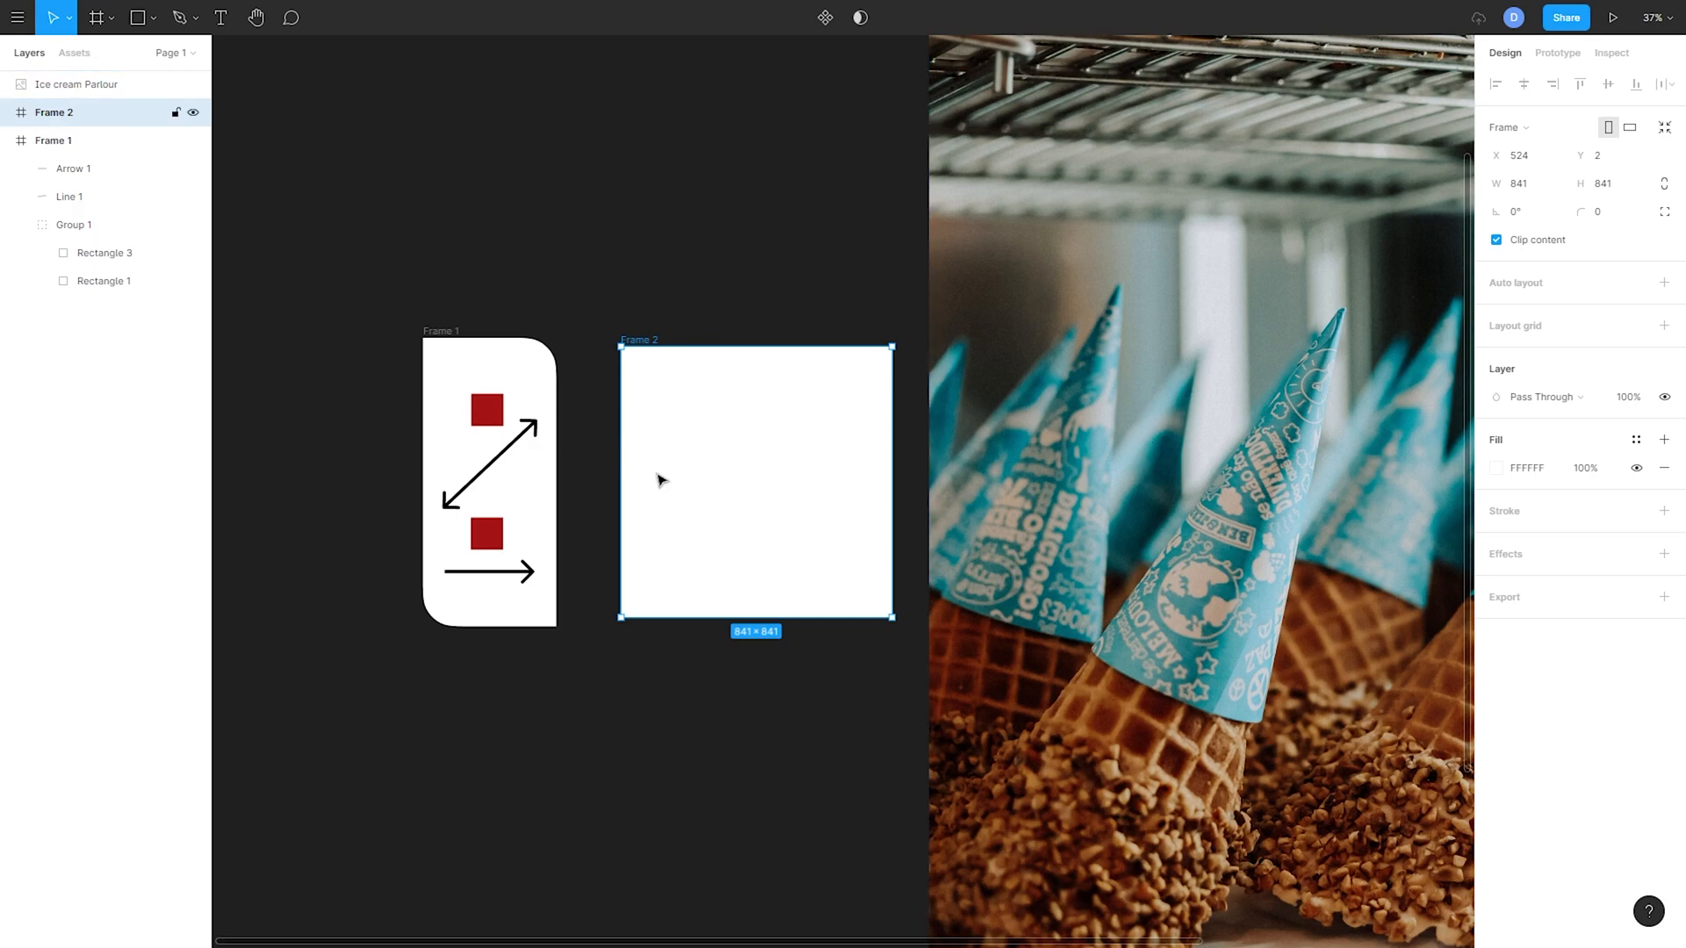
pyautogui.hscroll(2, 878, 395)
pyautogui.click(984, 337)
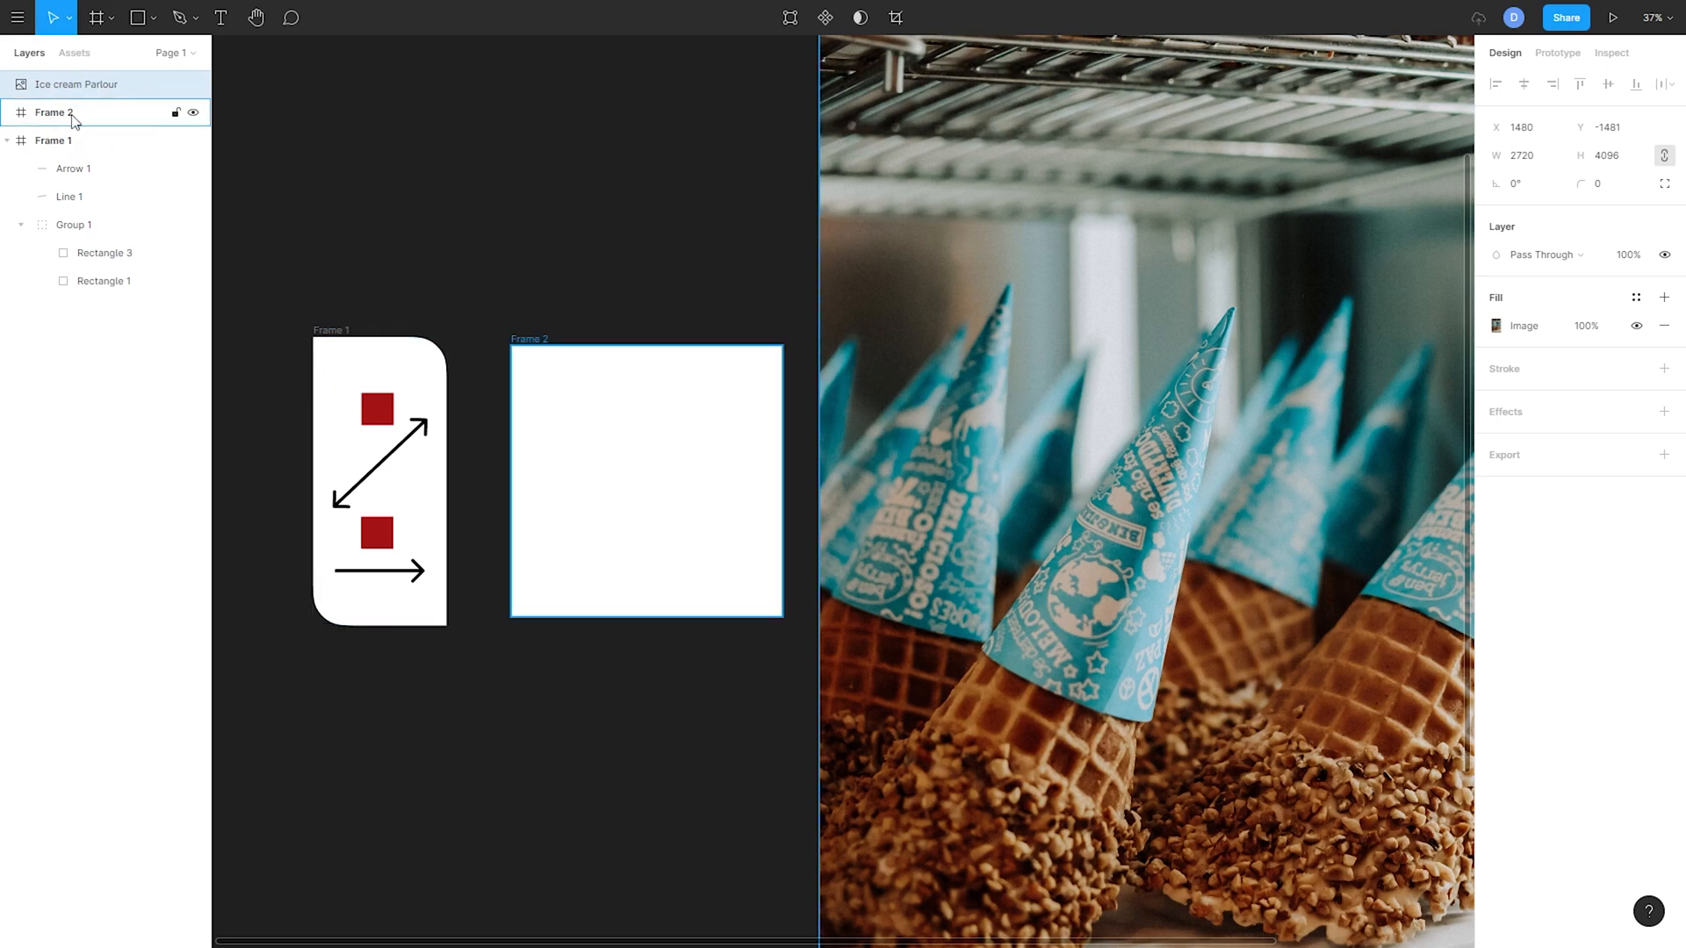
pyautogui.scroll(-5, 942, 277)
pyautogui.hscroll(1, 898, 276)
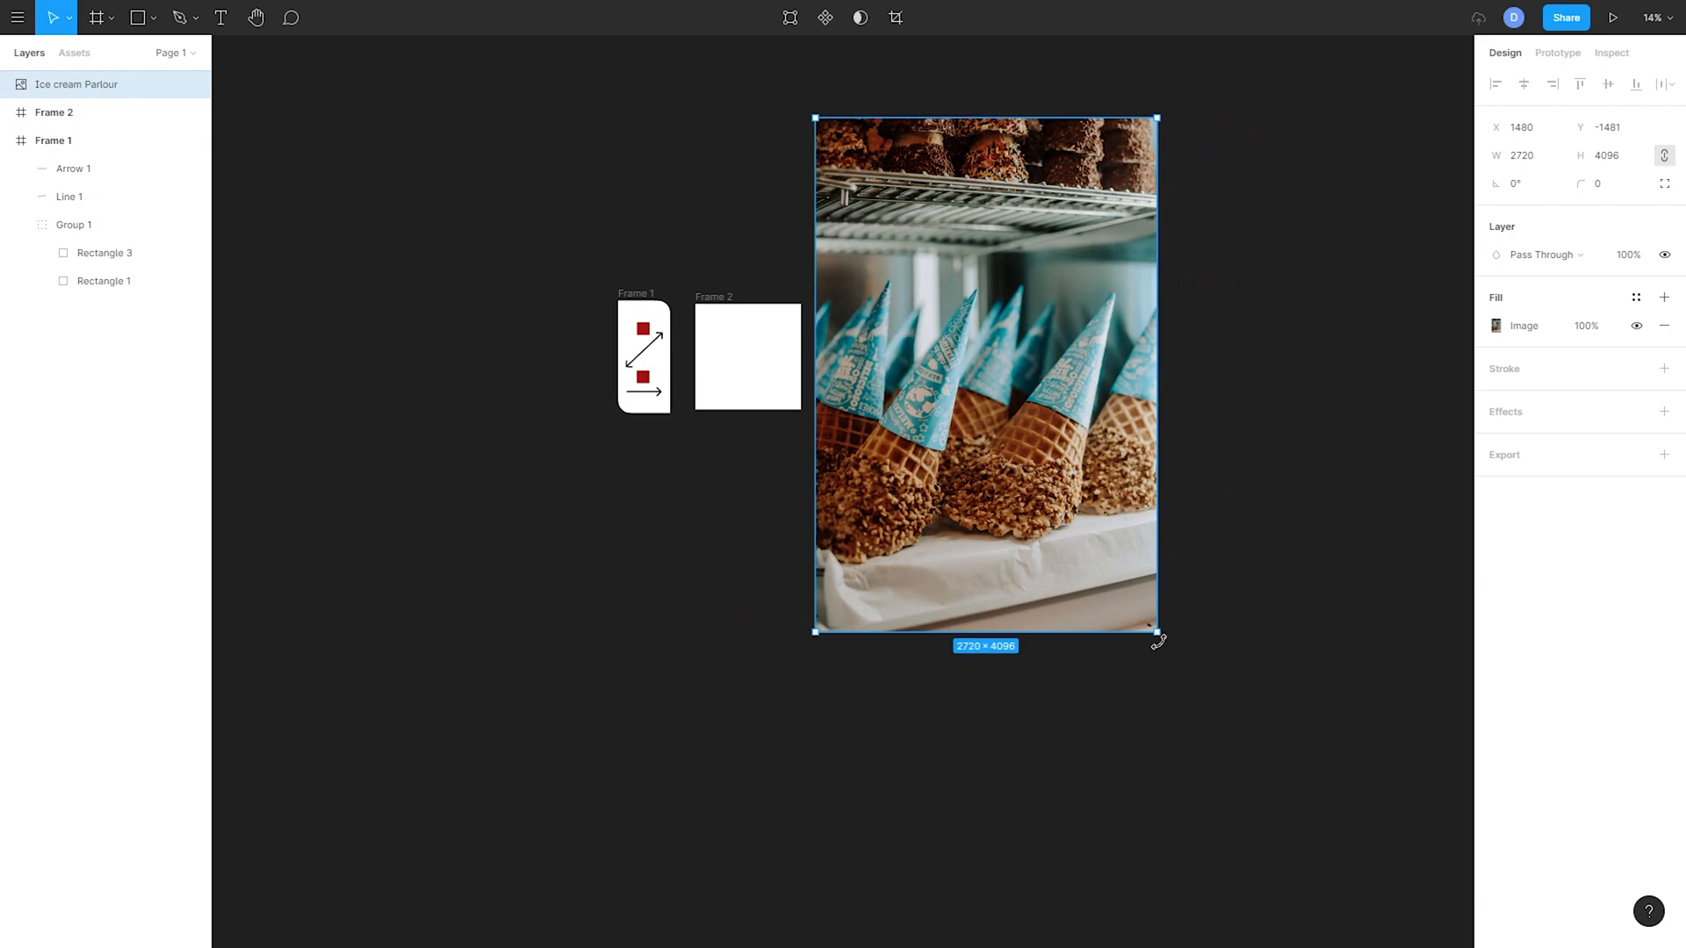
pyautogui.moveTo(1159, 633); pyautogui.dragTo(1031, 444)
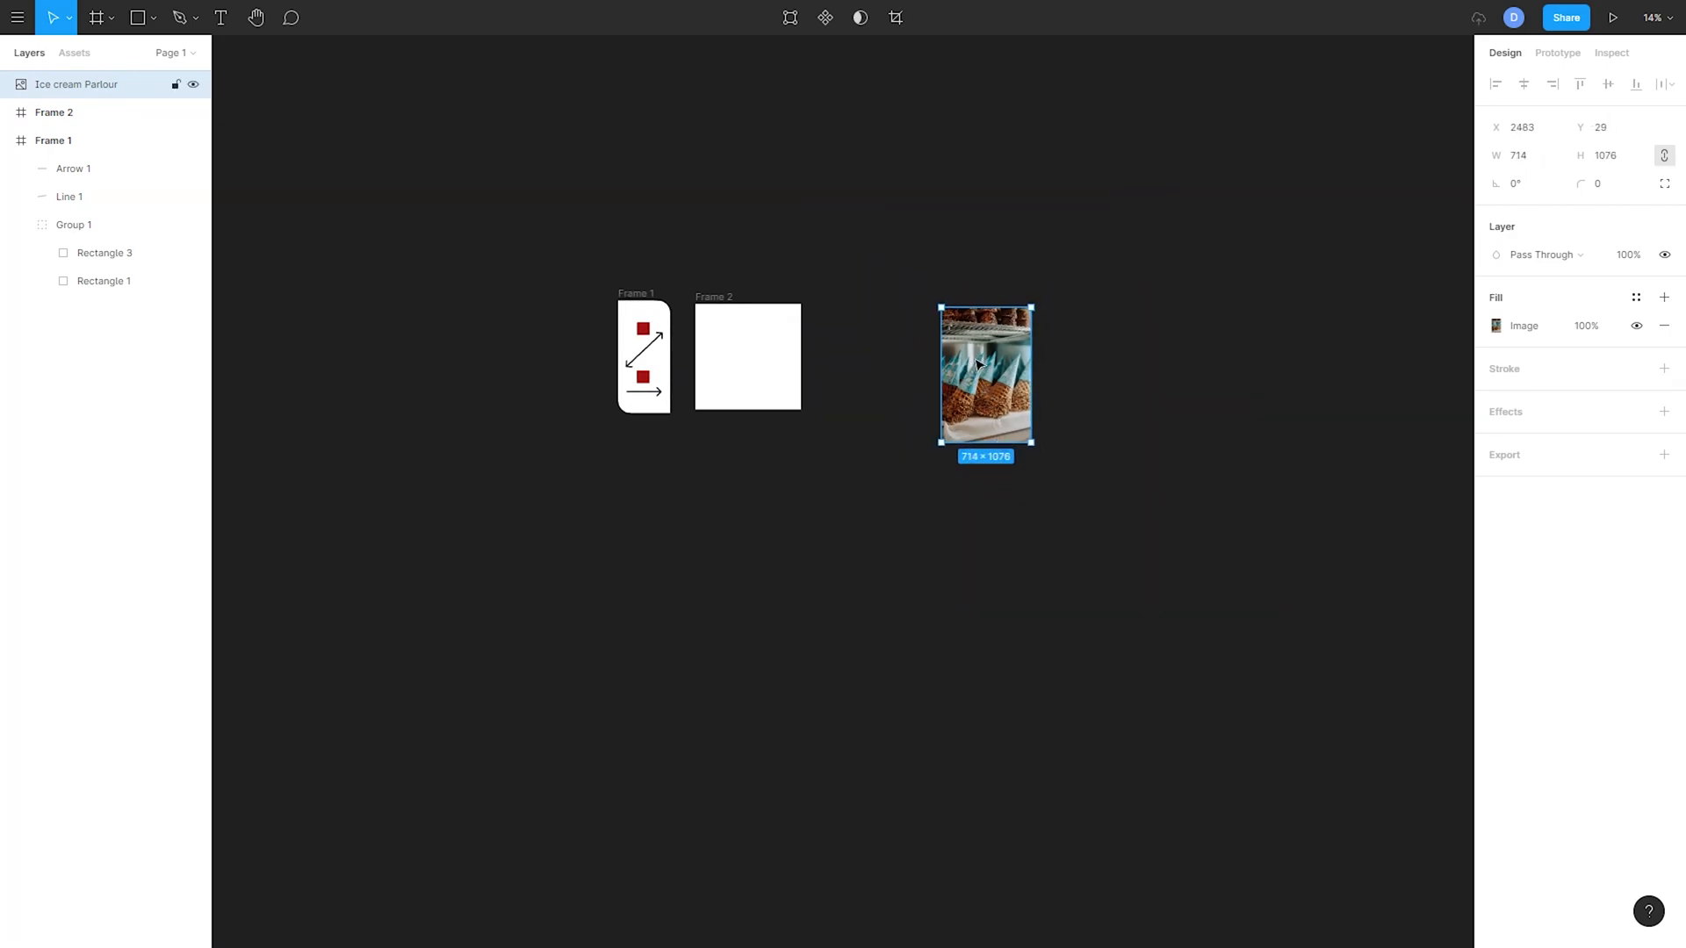
pyautogui.scroll(5, 905, 279)
pyautogui.hscroll(-3, 654, 393)
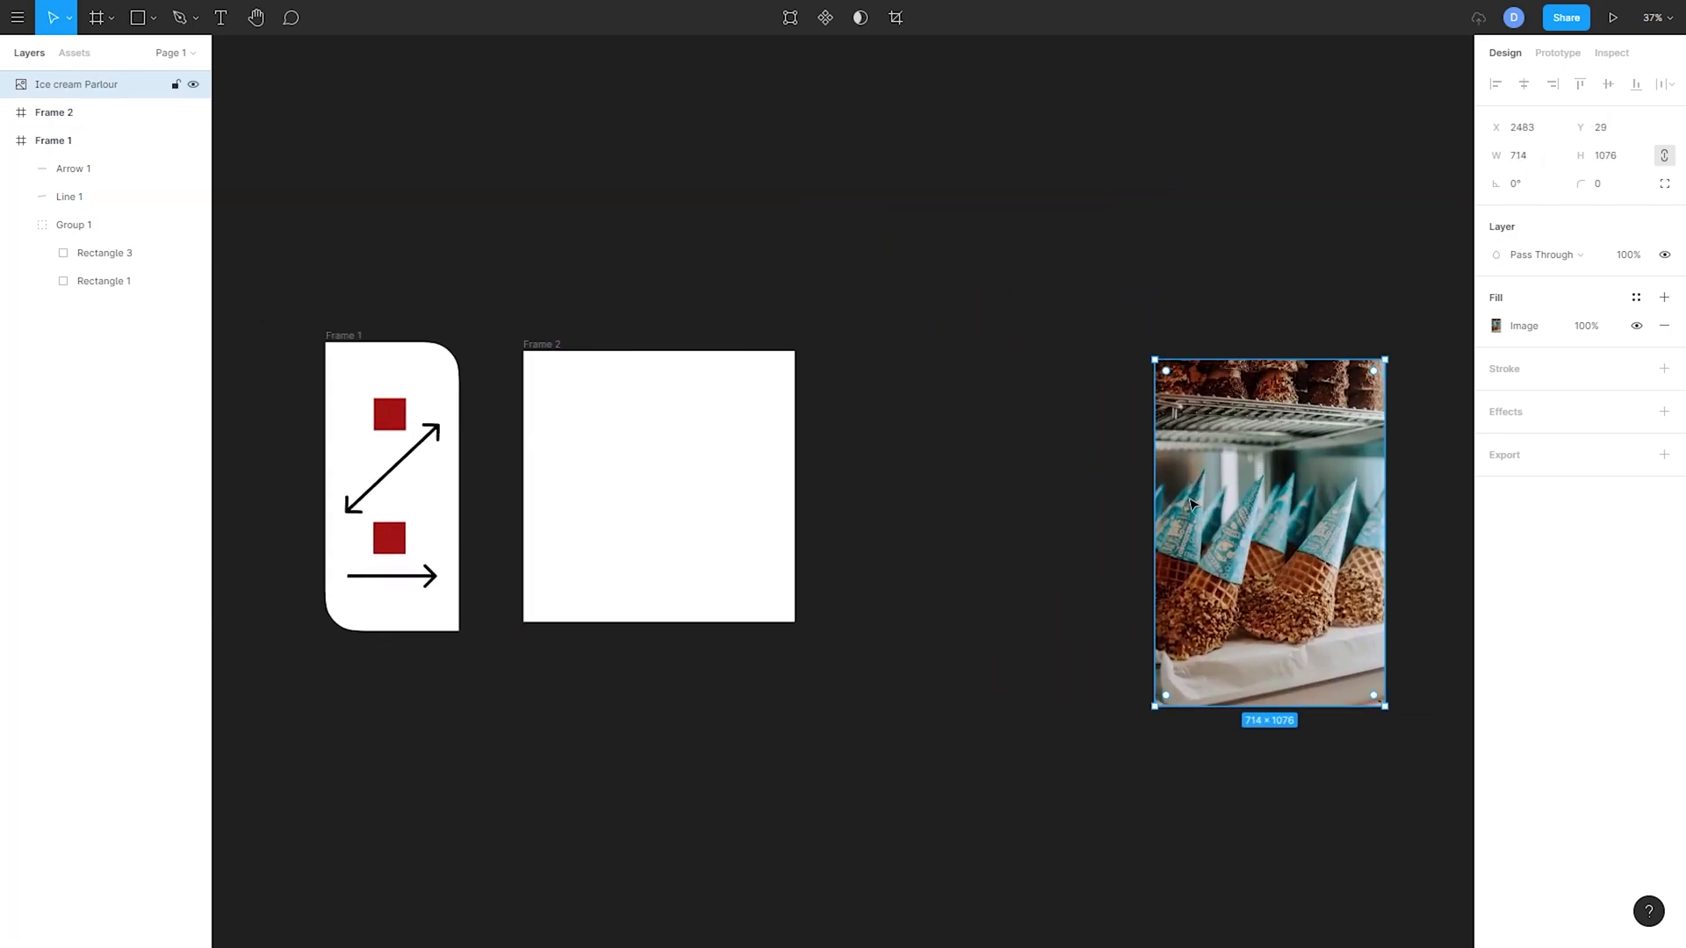
pyautogui.click(151, 19)
pyautogui.click(377, 75)
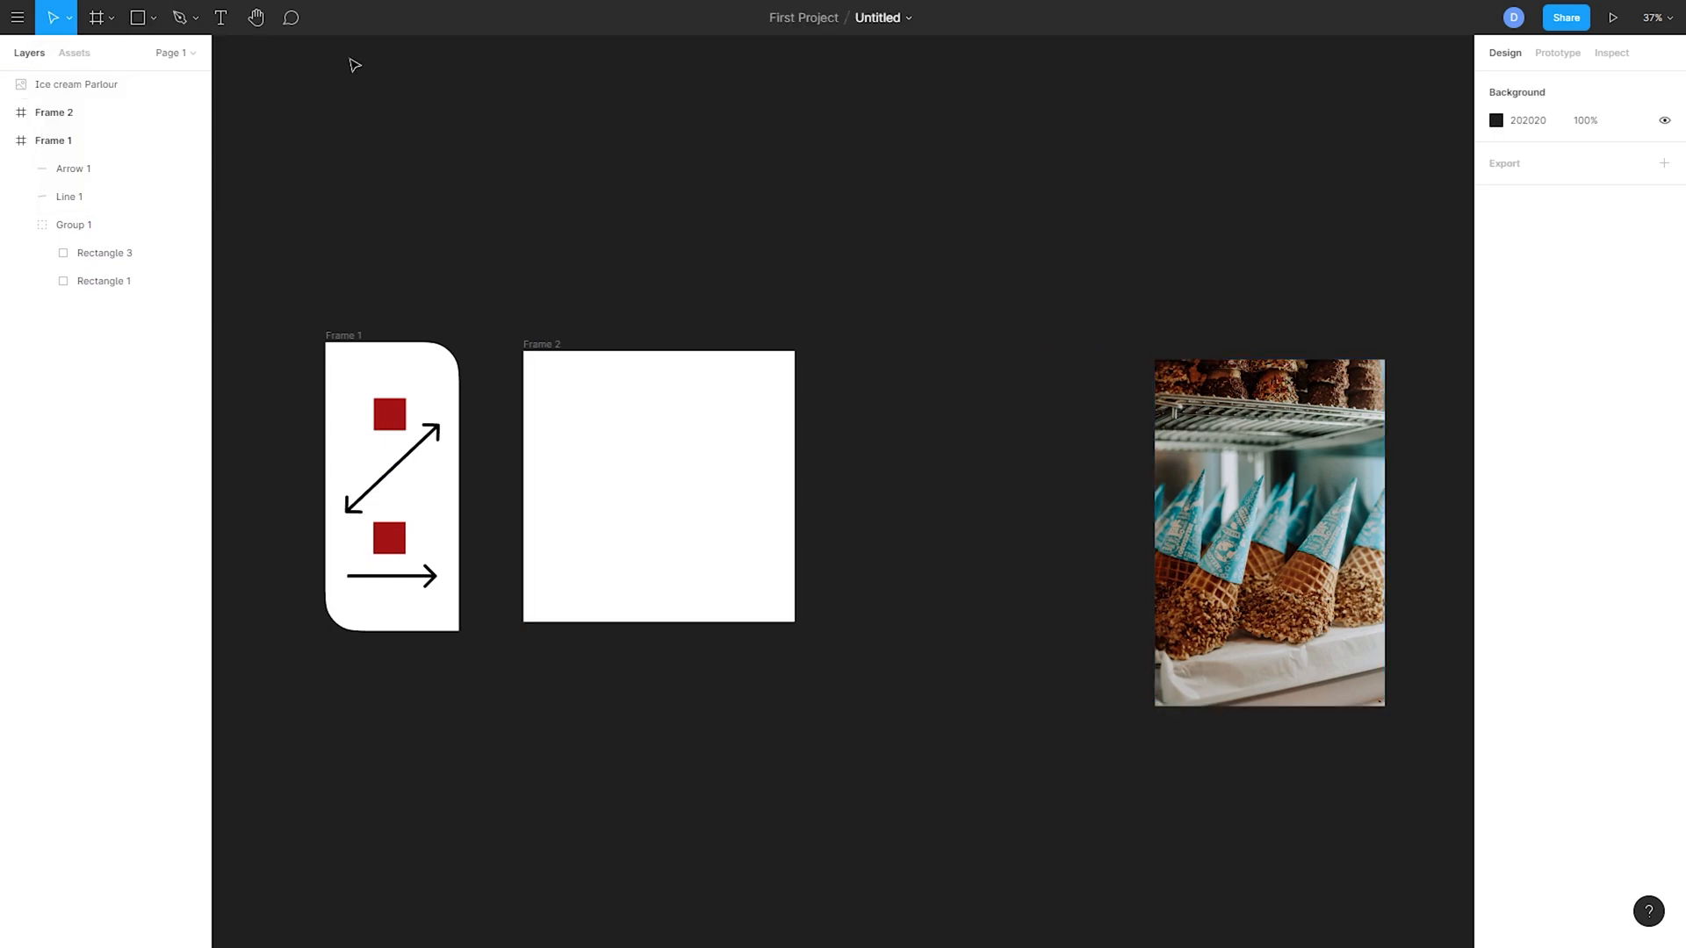
# - Examine the fill types available for Frame 2, close the list and select the ice cream image
pyautogui.click(549, 344)
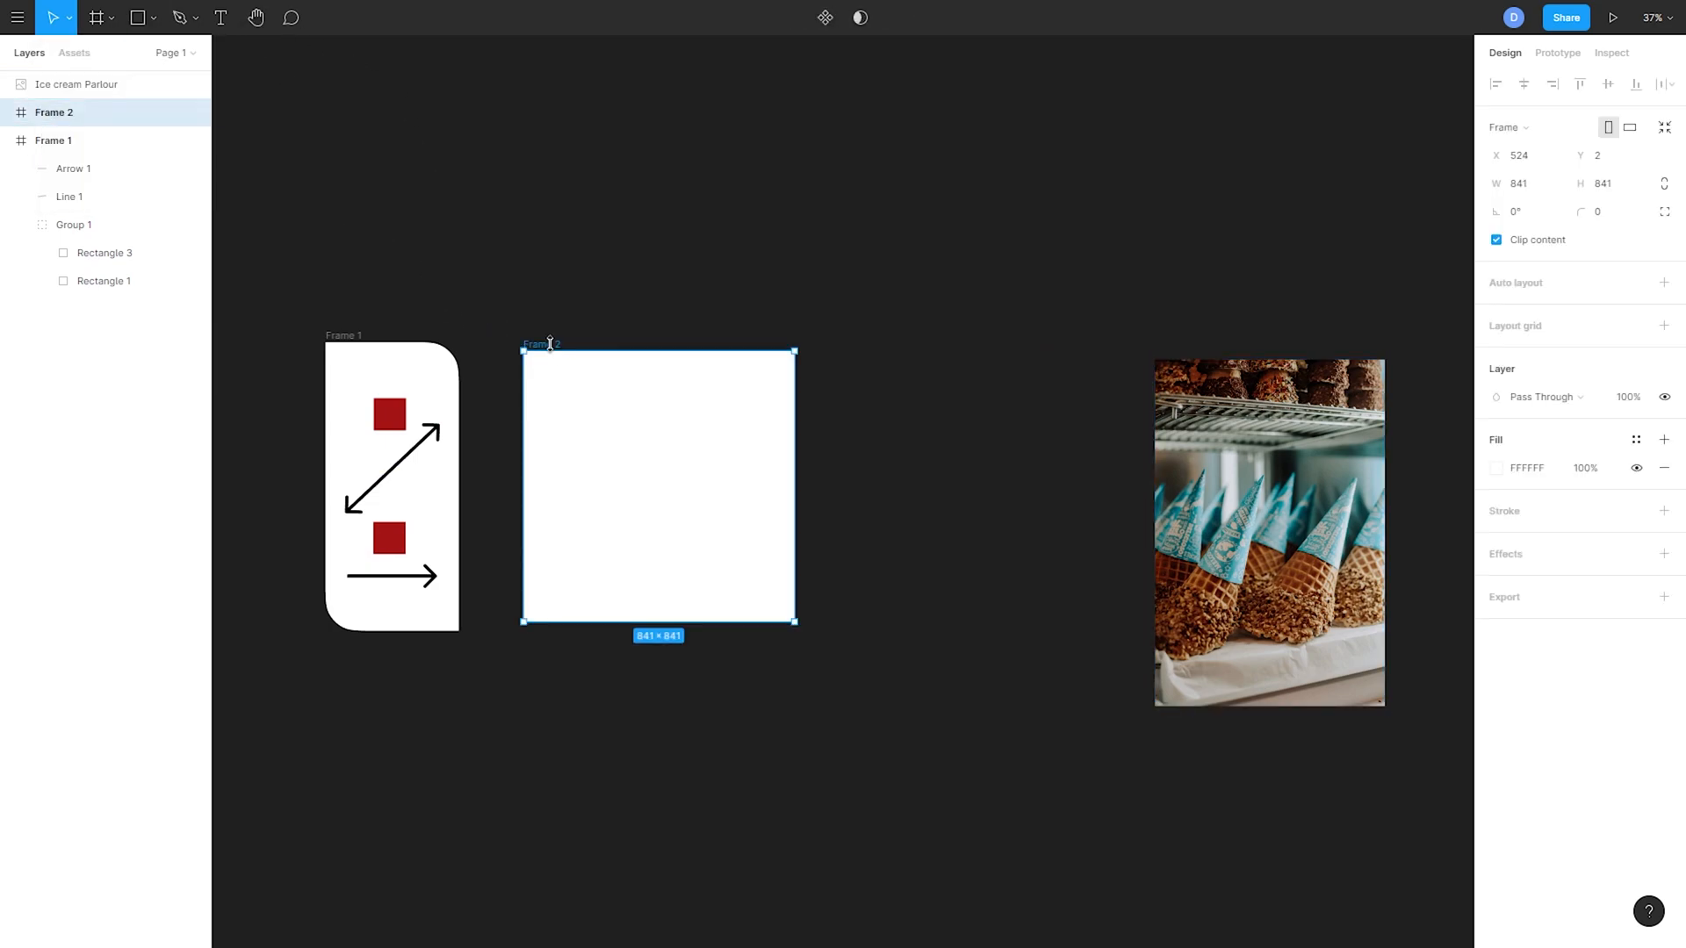
pyautogui.click(1496, 468)
pyautogui.click(1309, 472)
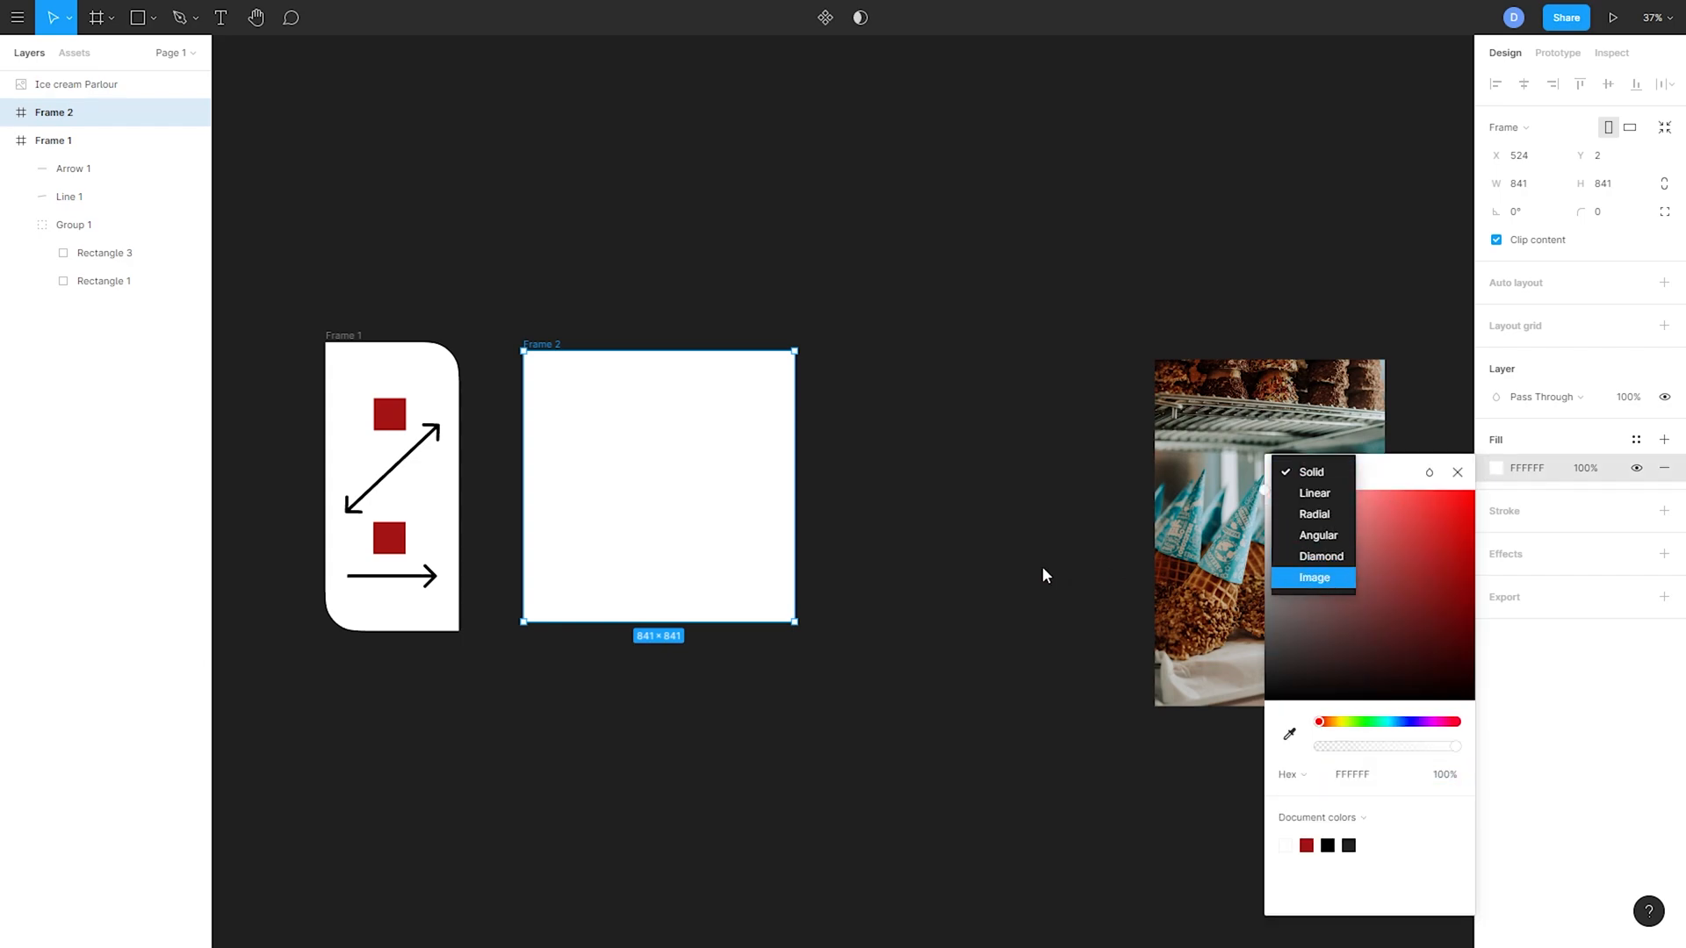
pyautogui.click(1108, 545)
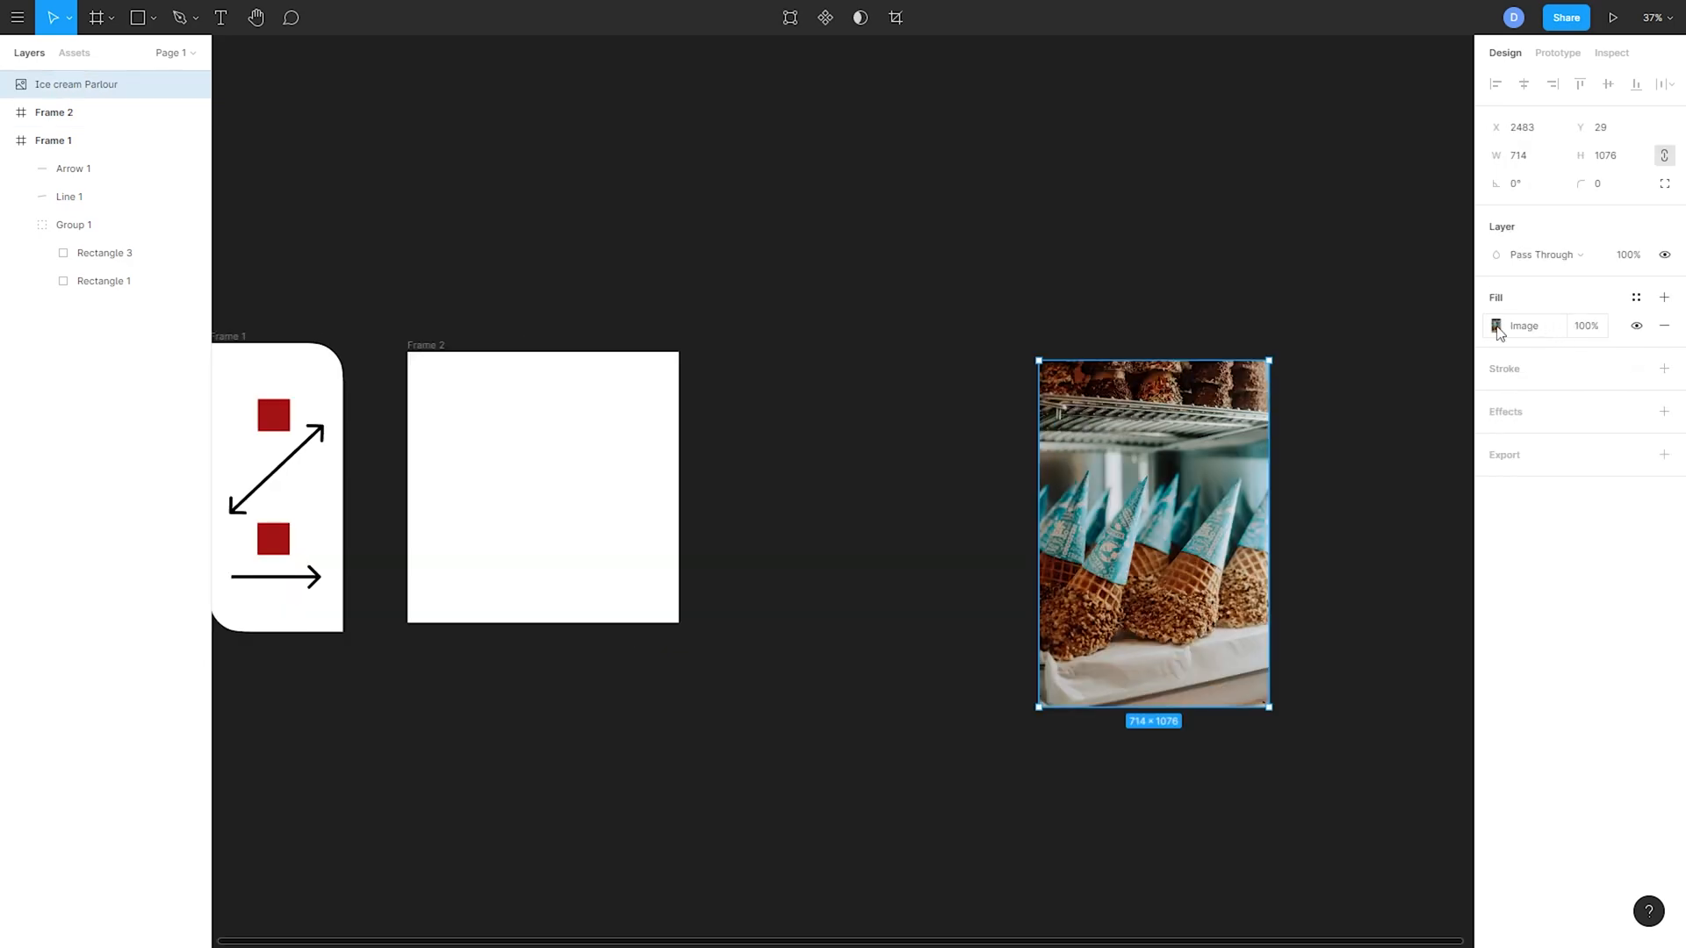
# - Open the ice cream image's fill settings and rotate the image fill through a full turn in 90° increments
pyautogui.click(1496, 326)
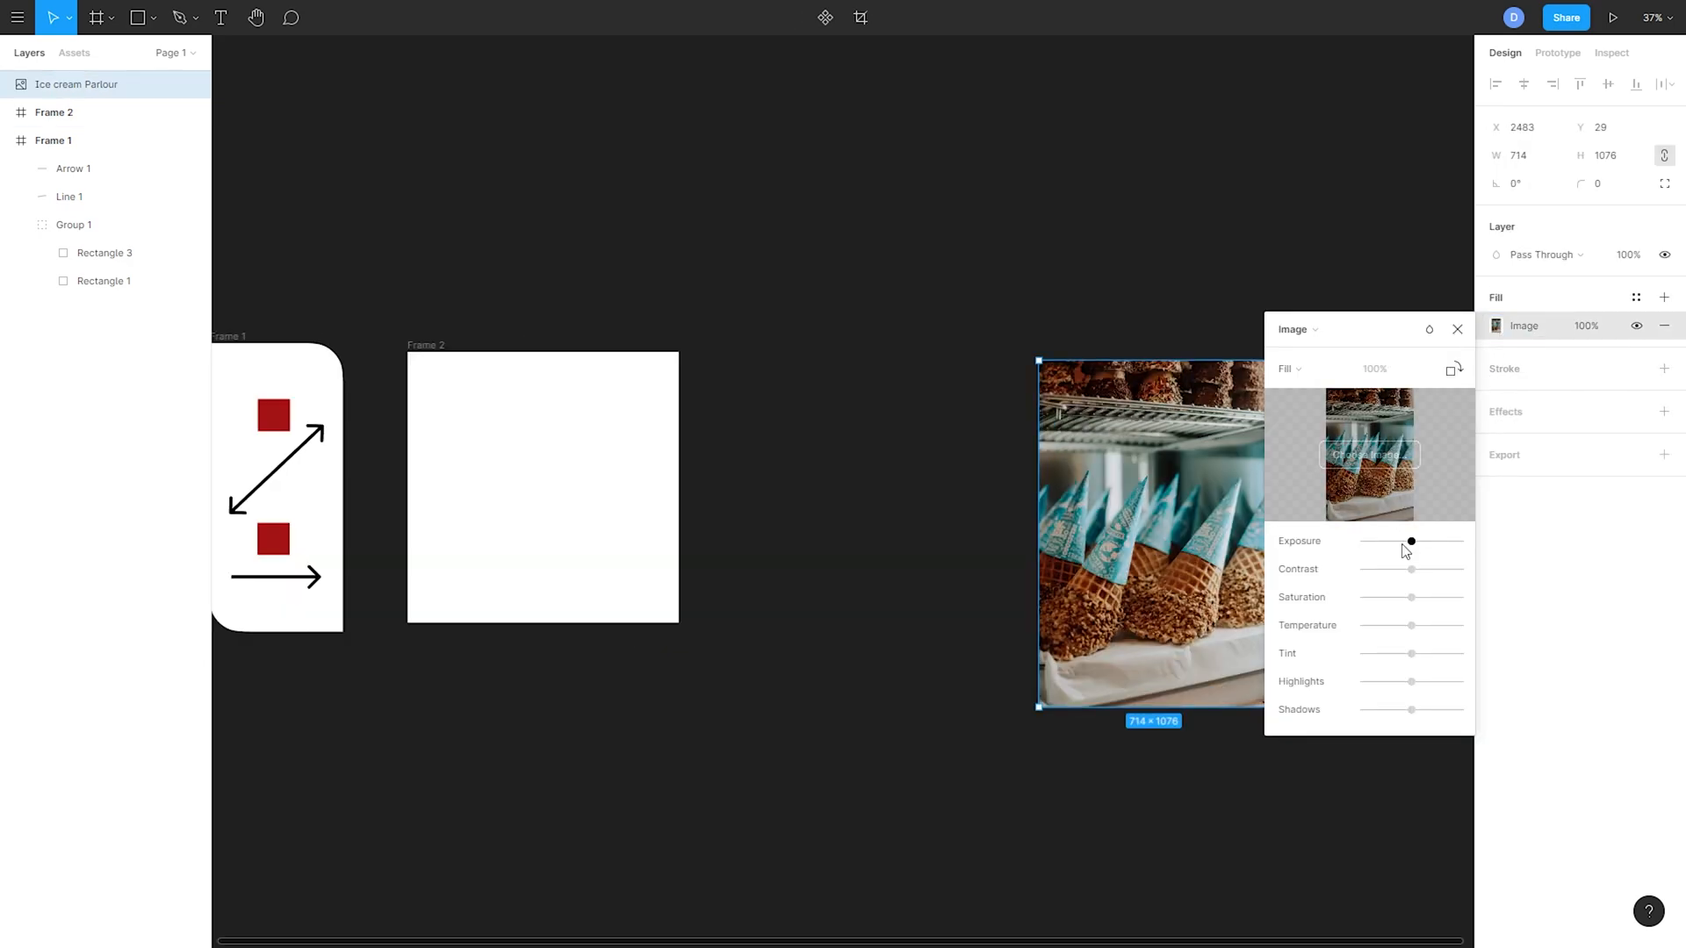
pyautogui.click(1453, 370)
pyautogui.click(1452, 369)
pyautogui.click(1453, 369)
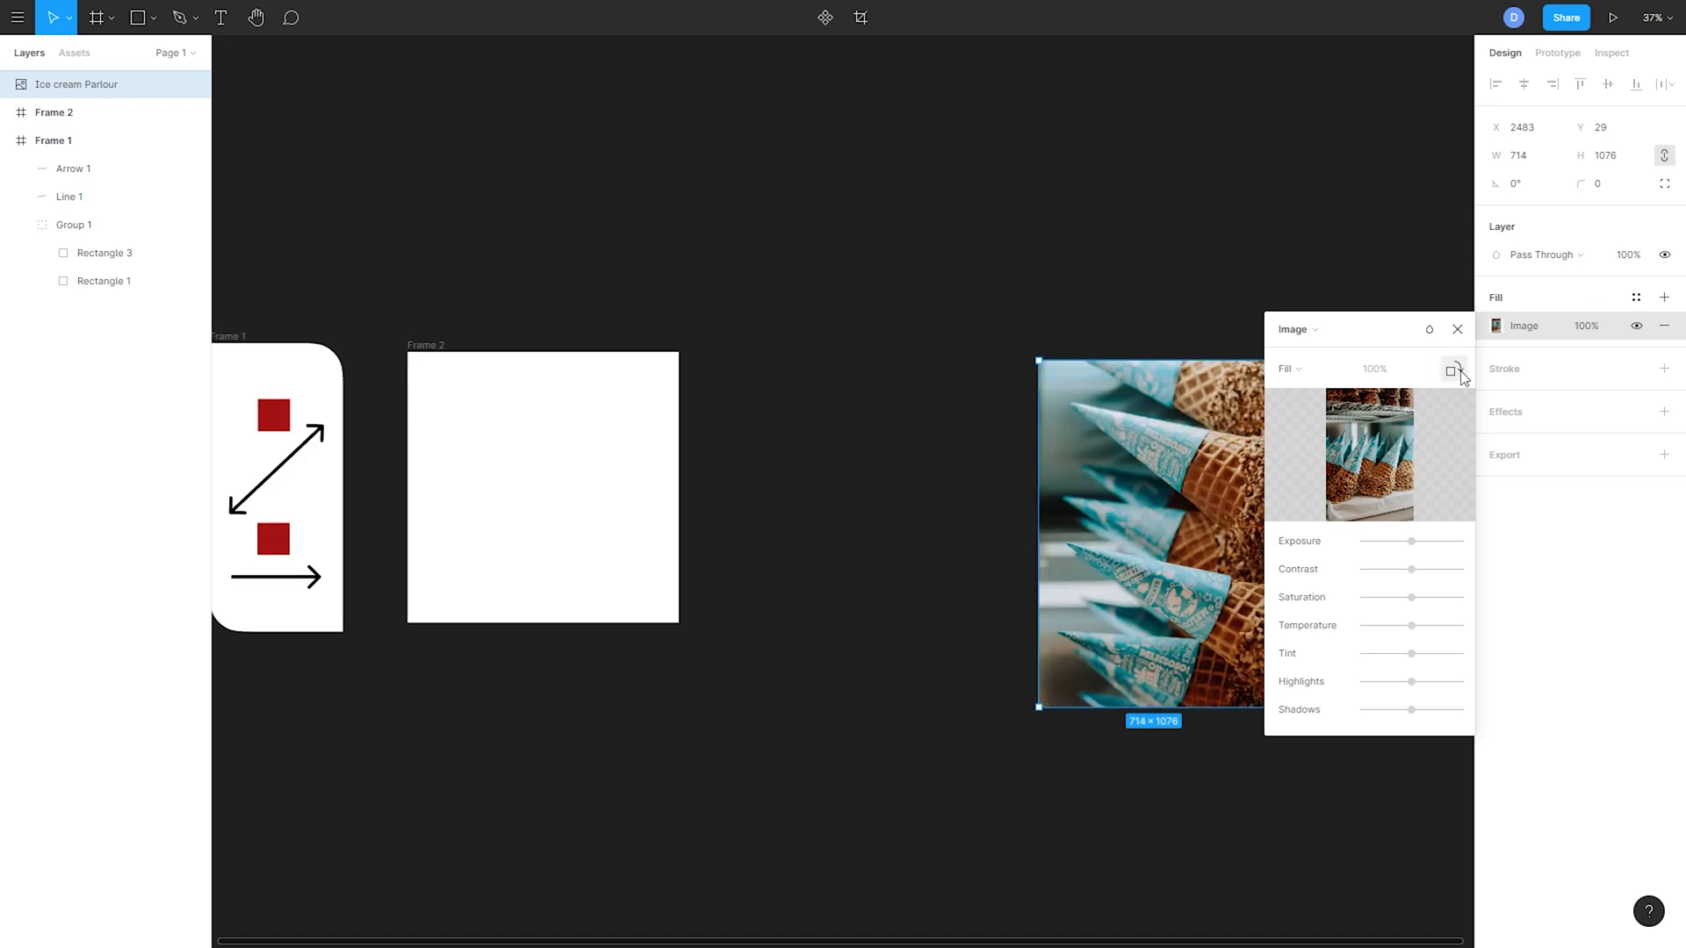
pyautogui.click(1452, 369)
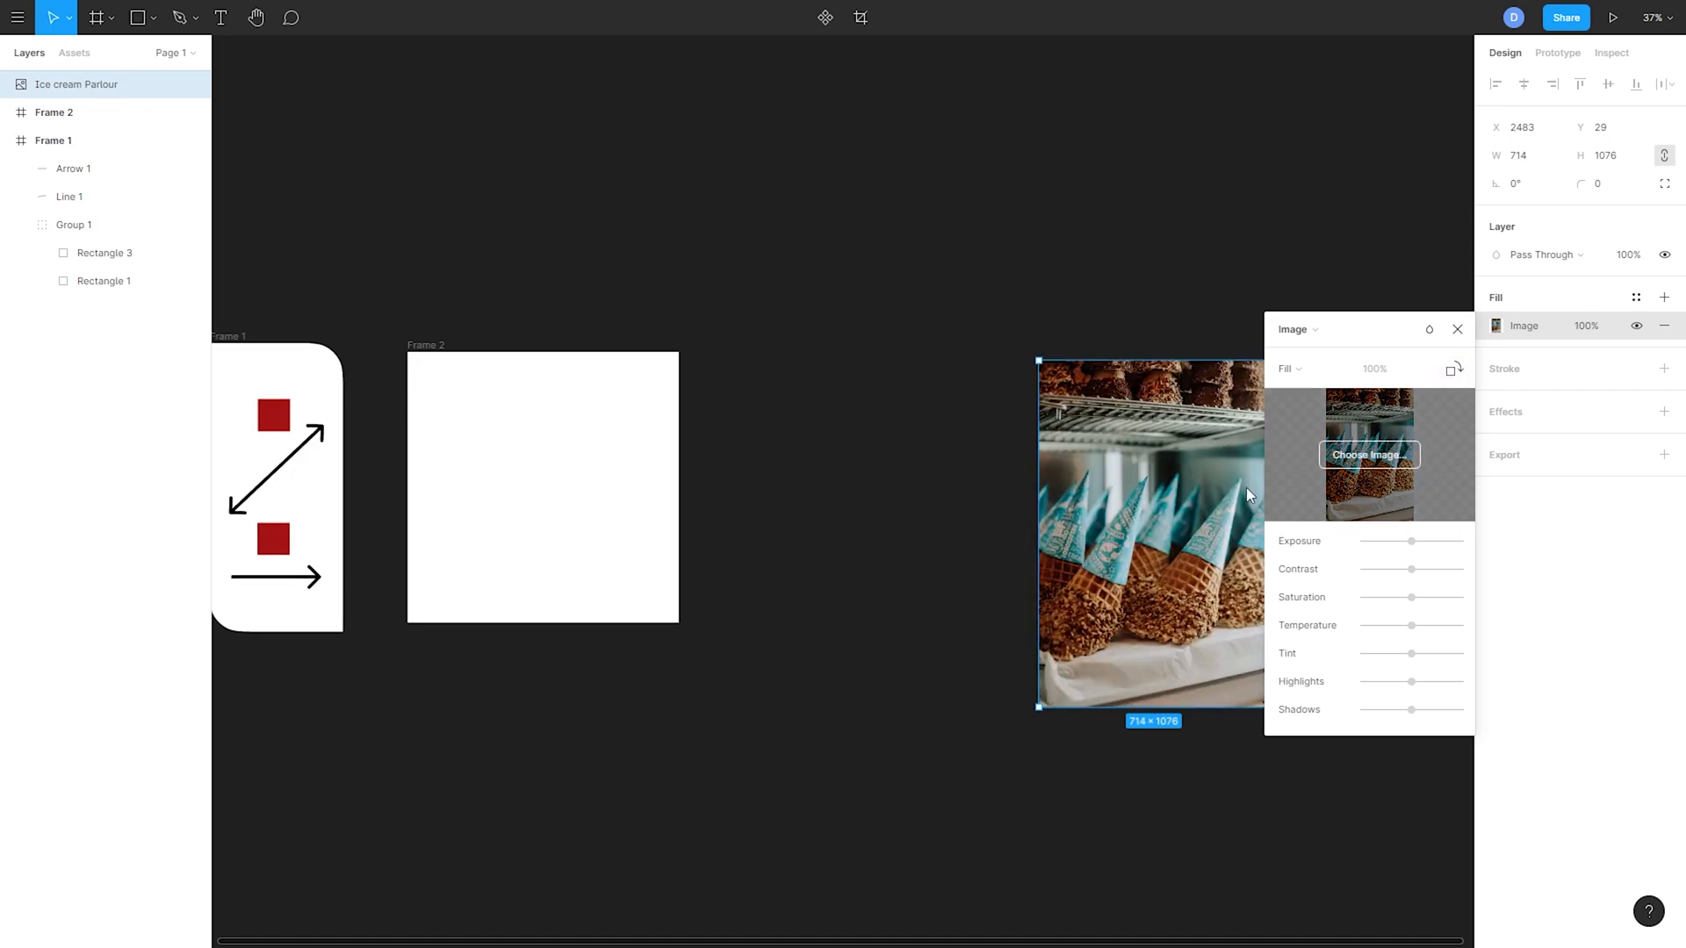
# - View the fill's blend modes, then try switching the ice cream image's fill type from Image to Linear
pyautogui.click(1429, 329)
pyautogui.click(1376, 336)
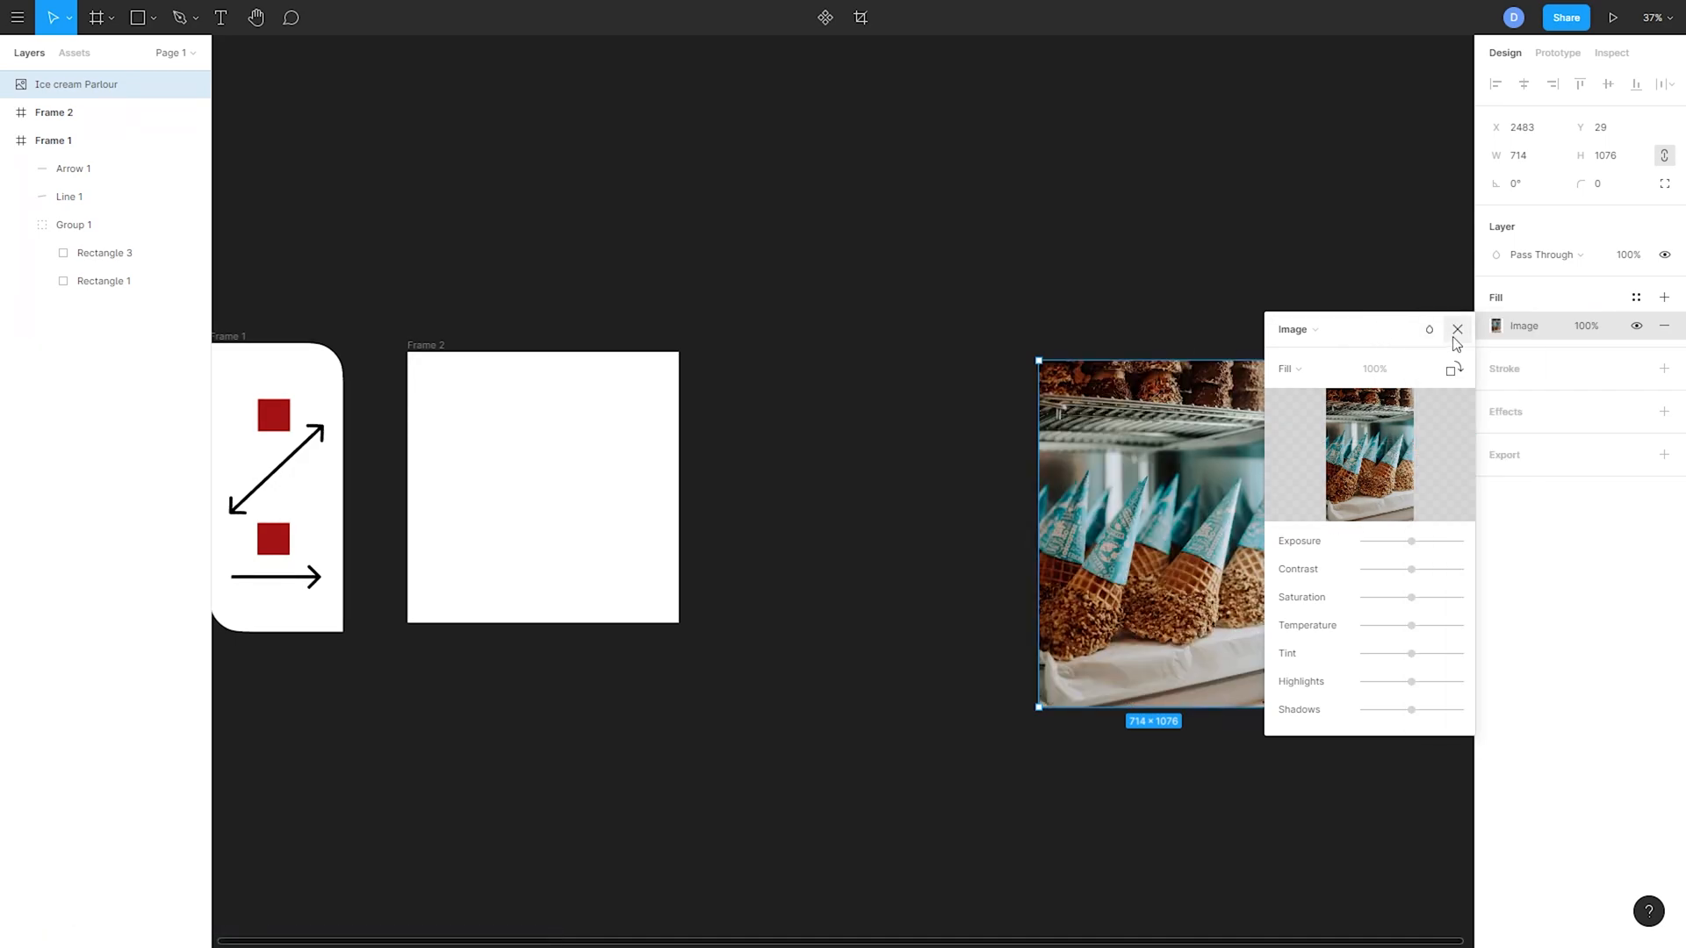
pyautogui.hscroll(3, 1118, 390)
pyautogui.scroll(5, 1040, 382)
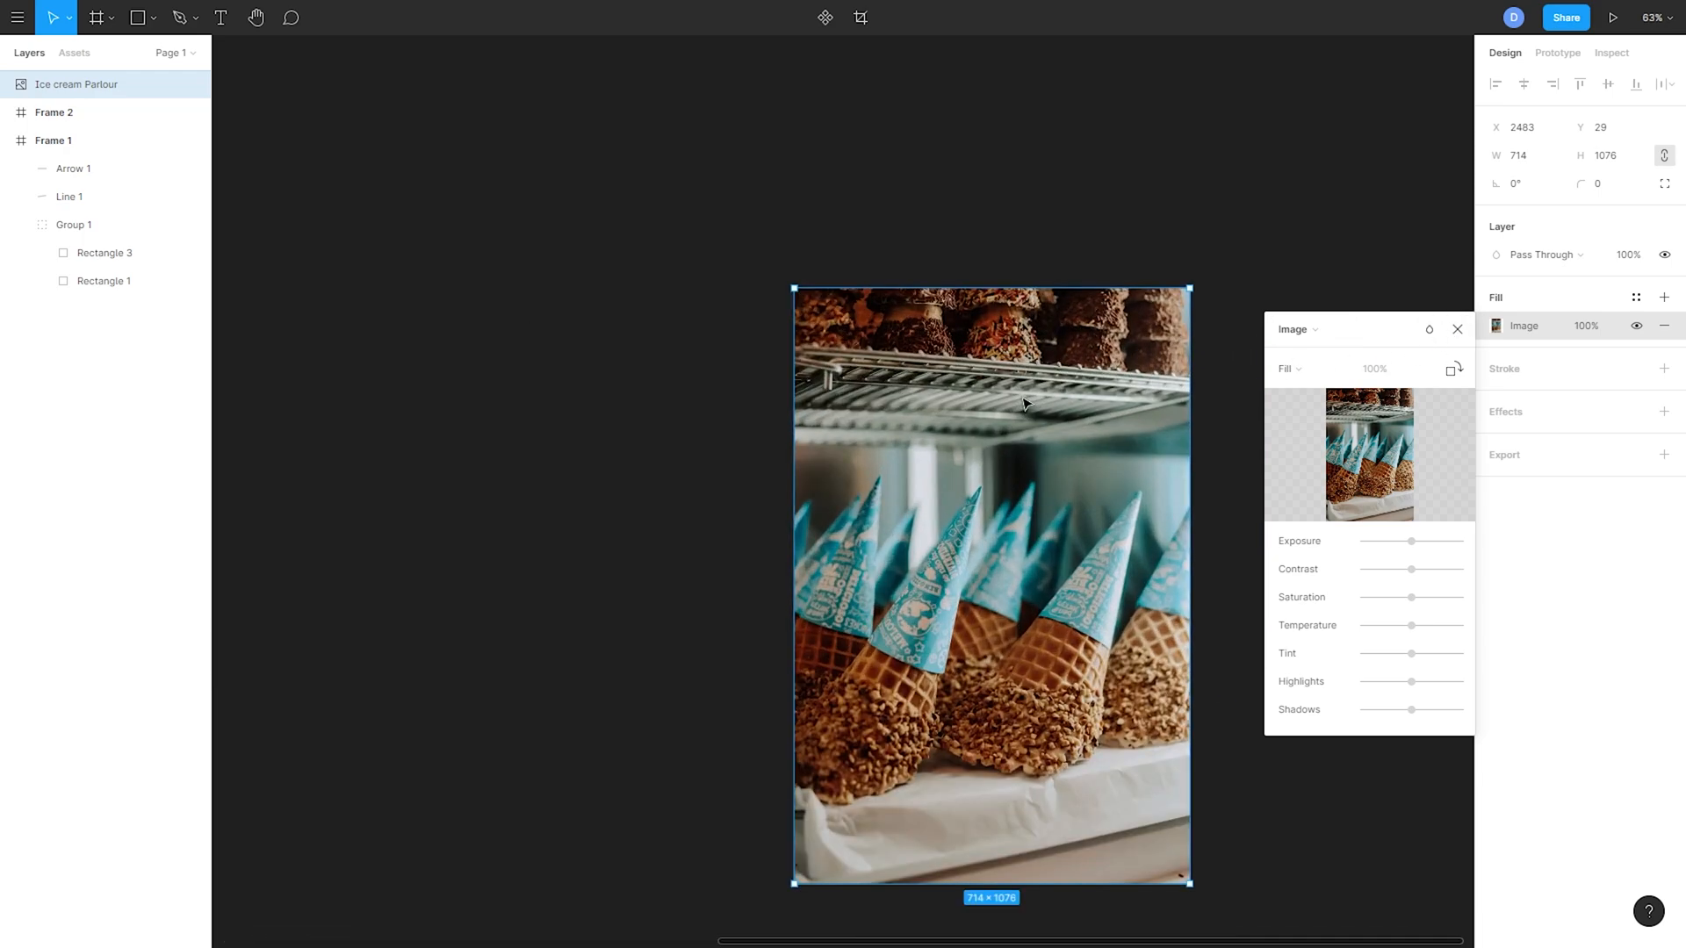
pyautogui.hscroll(-2, 1031, 386)
pyautogui.click(1315, 332)
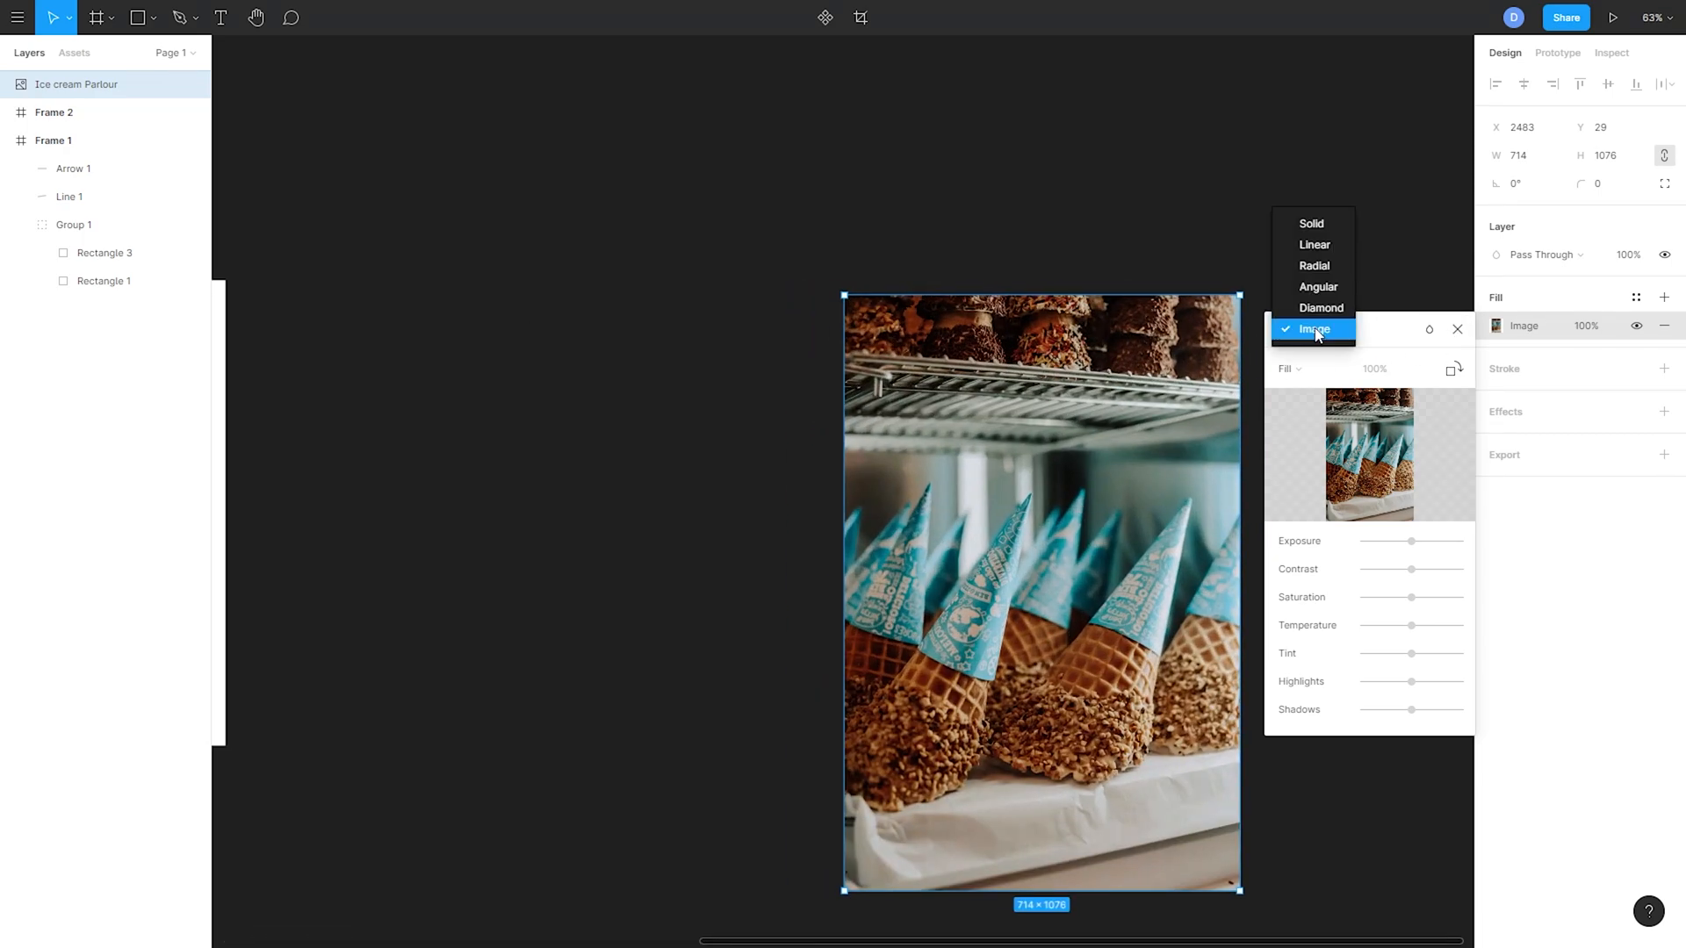
pyautogui.click(1314, 244)
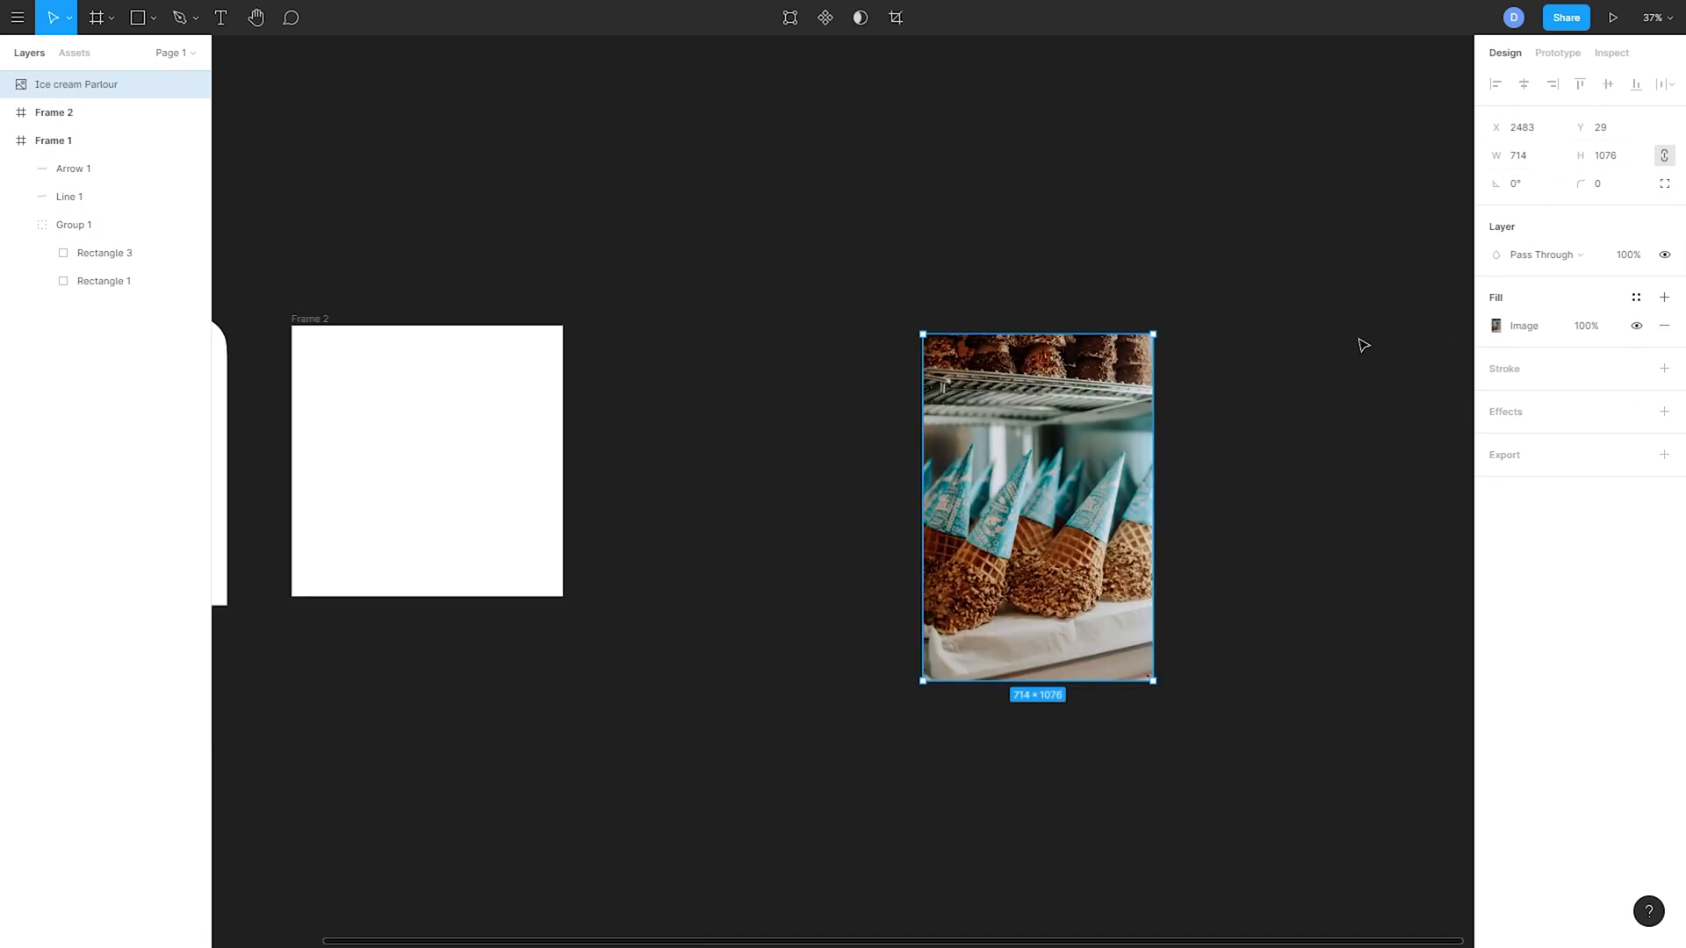
pyautogui.hscroll(-5, 1356, 360)
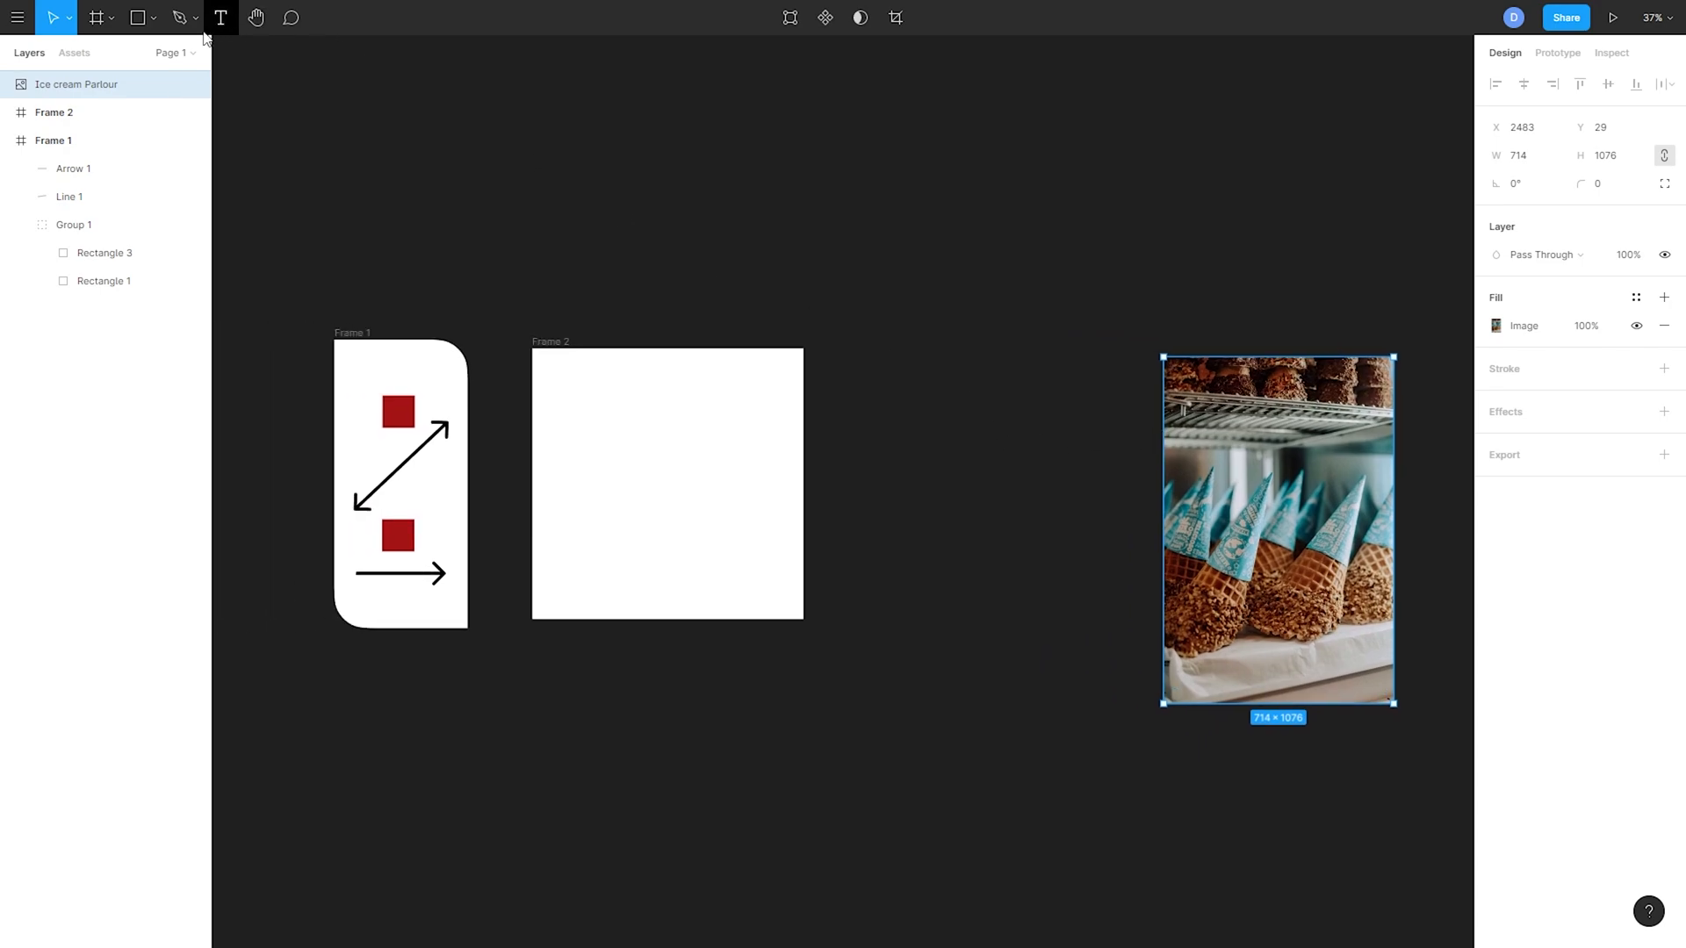
pyautogui.click(154, 19)
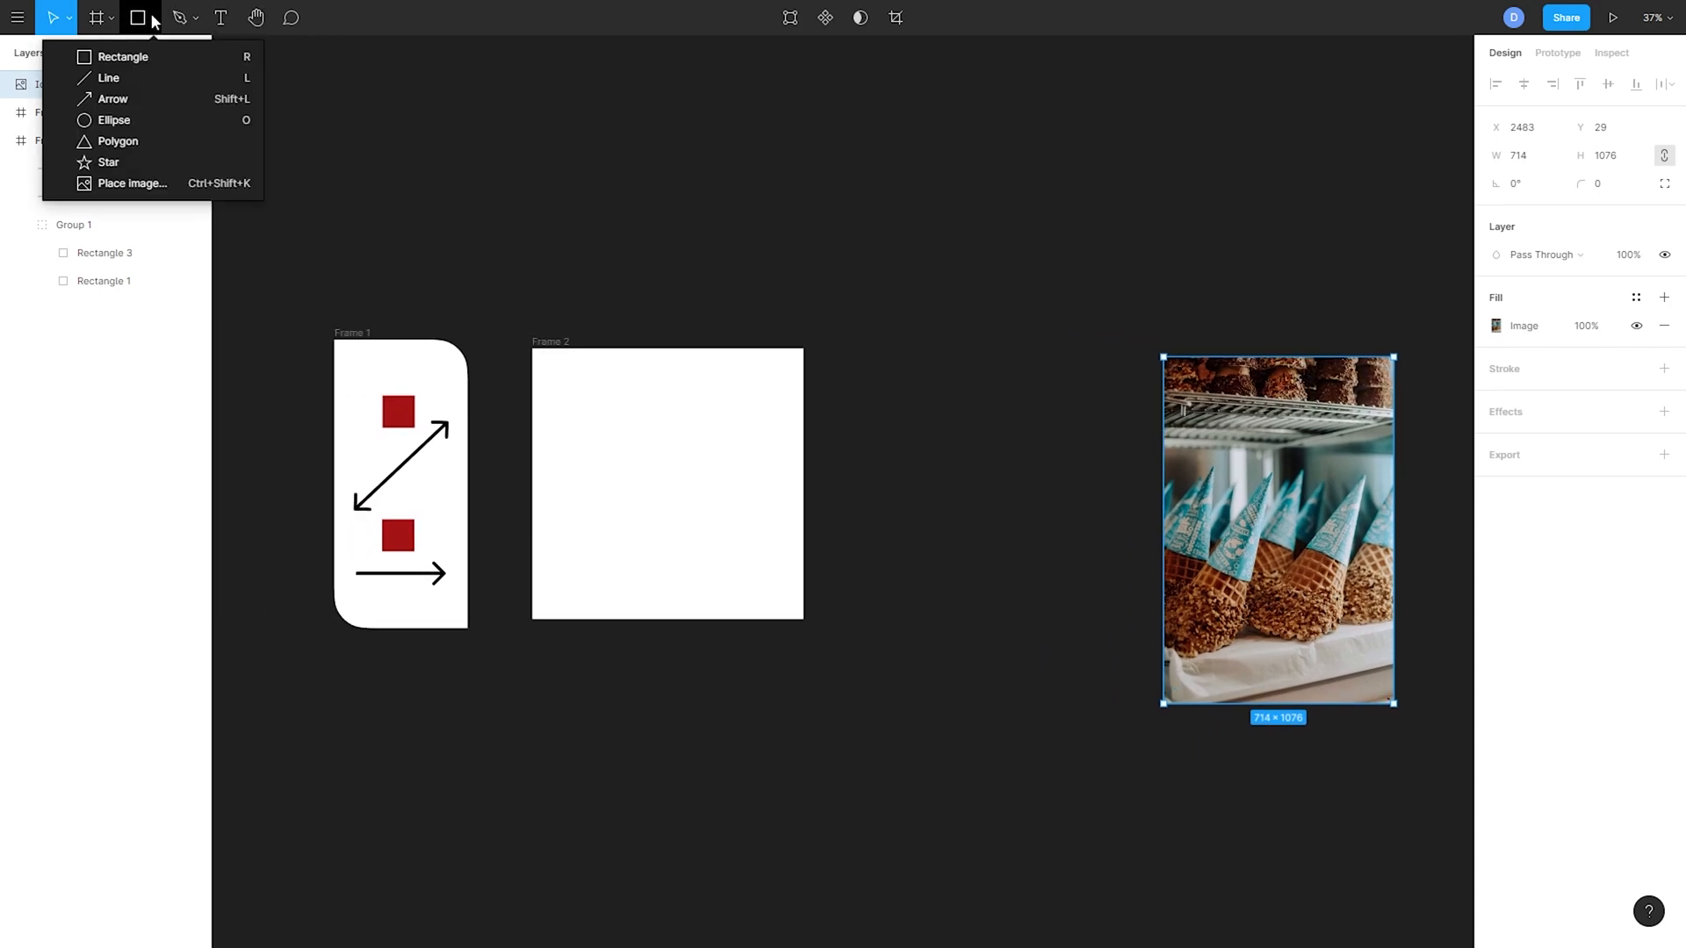
pyautogui.click(152, 18)
pyautogui.click(194, 19)
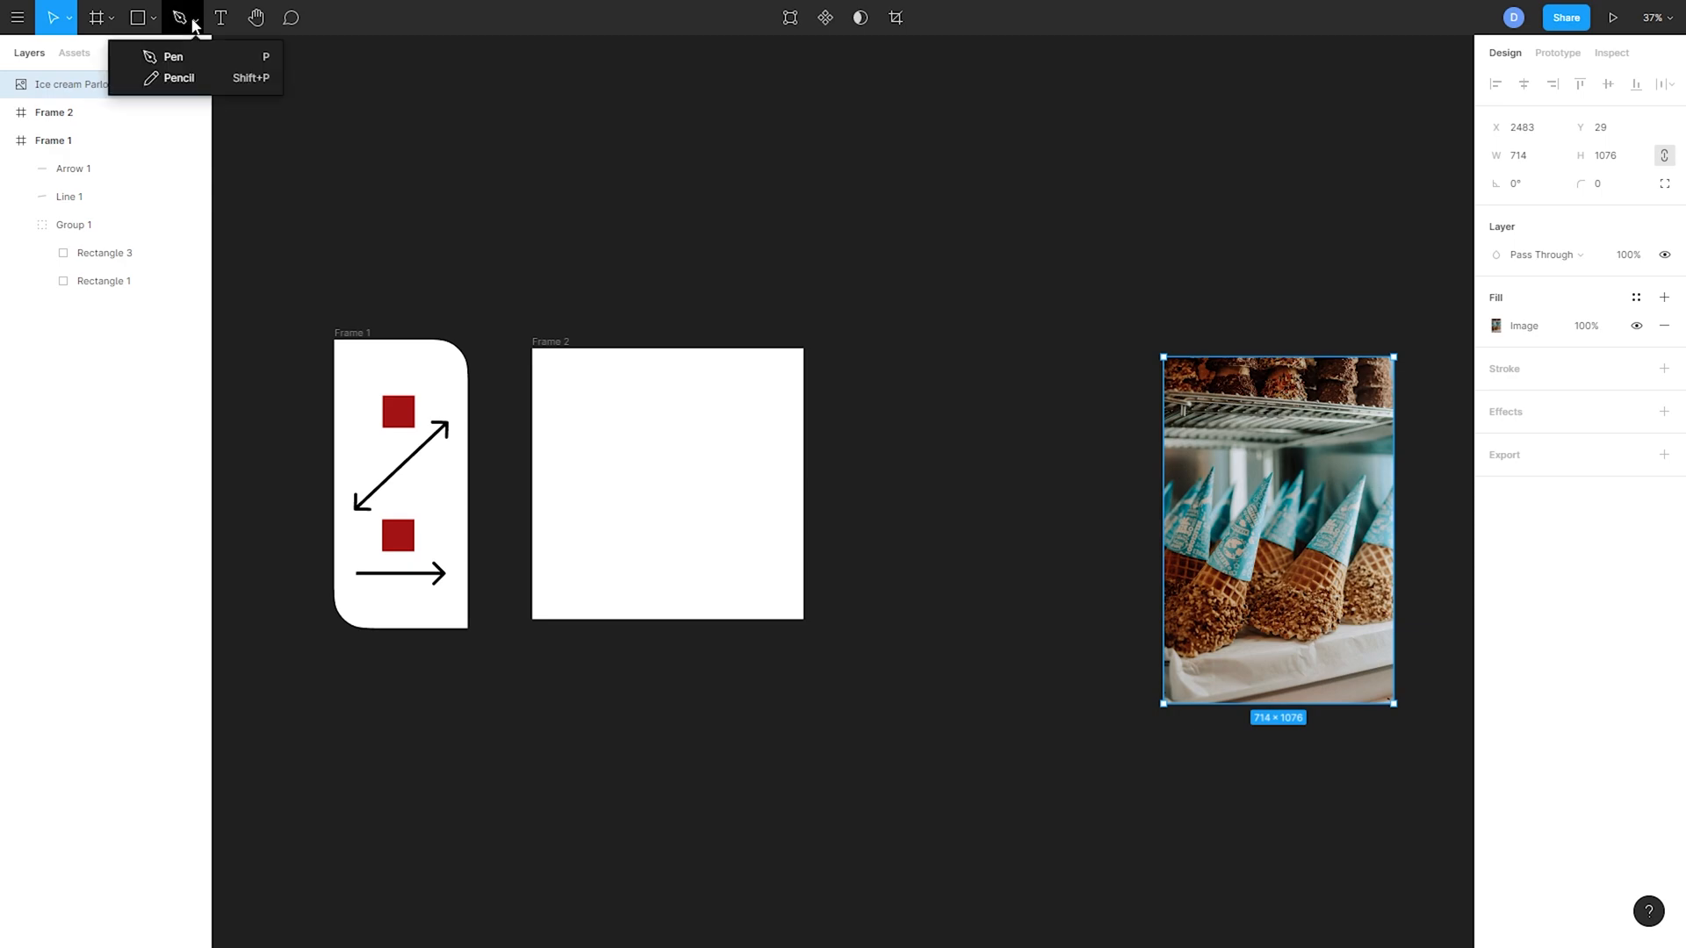
pyautogui.click(195, 21)
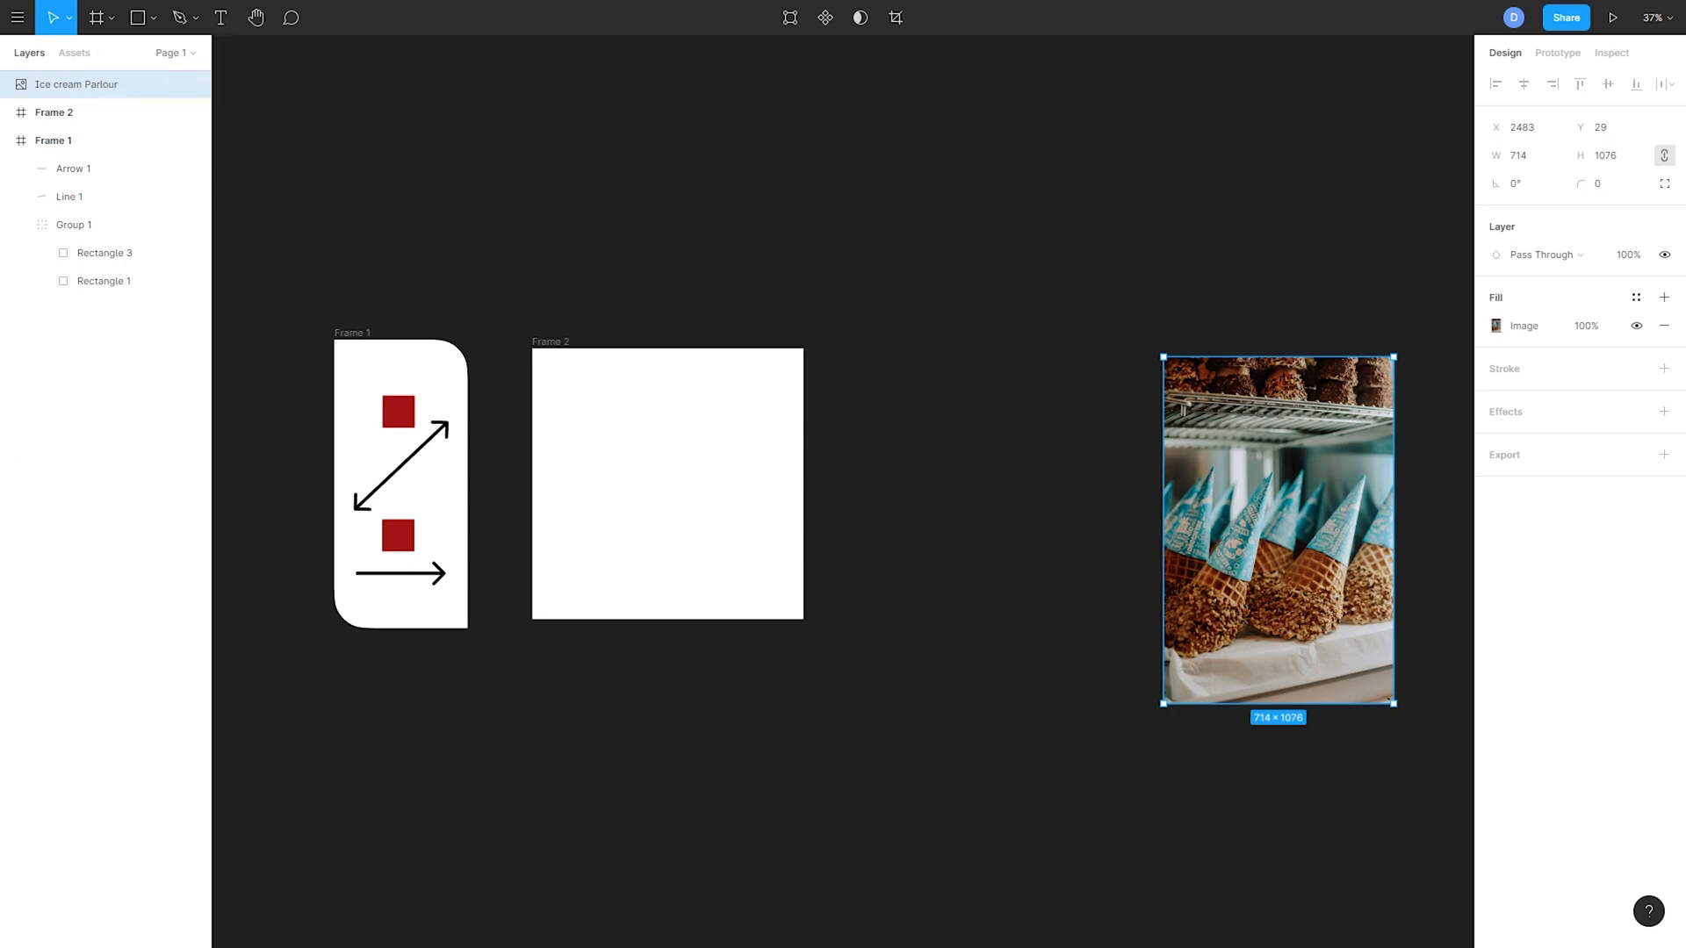